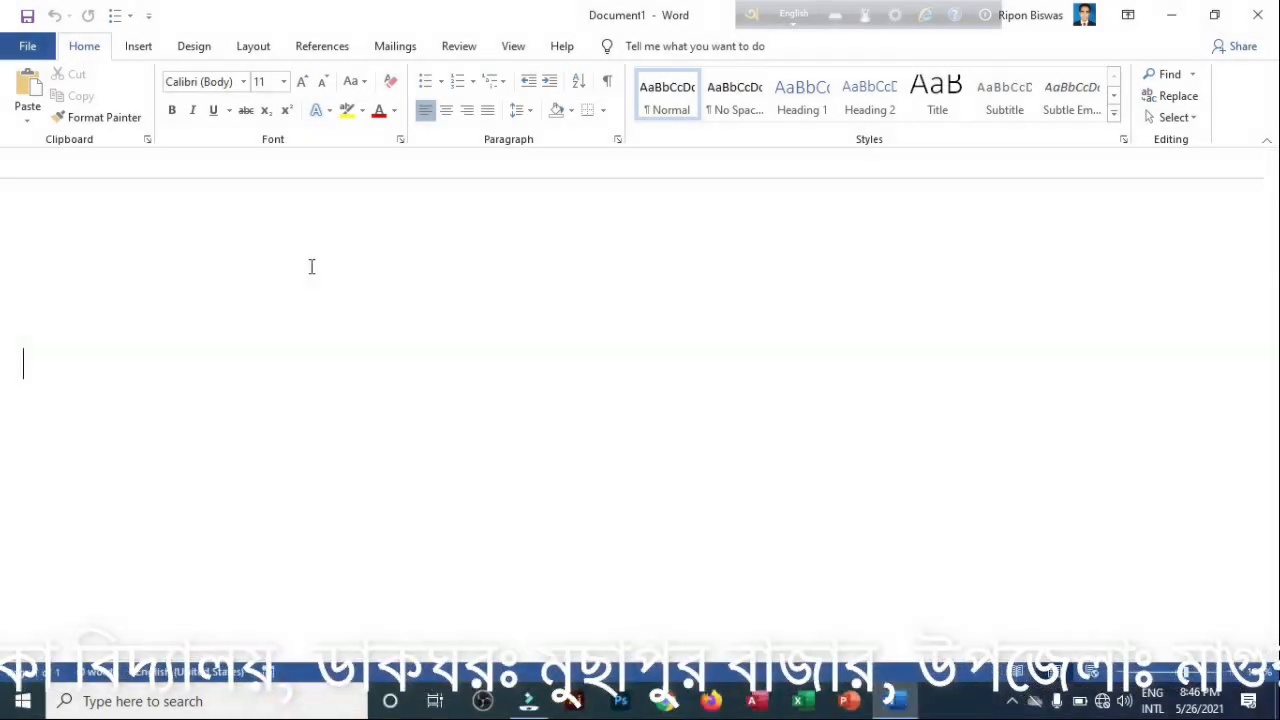
# - Generate sample paragraphs in the blank document with the formula =rand()
pyautogui.write('=')
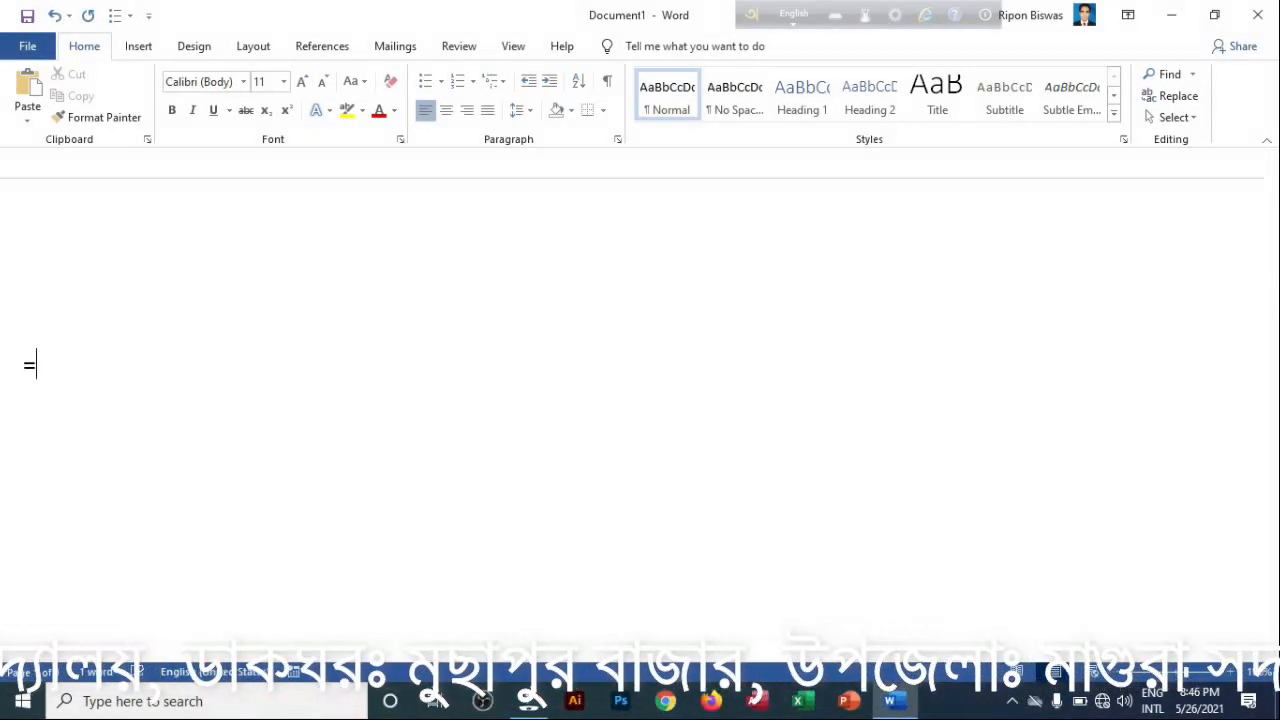
pyautogui.write('rand')
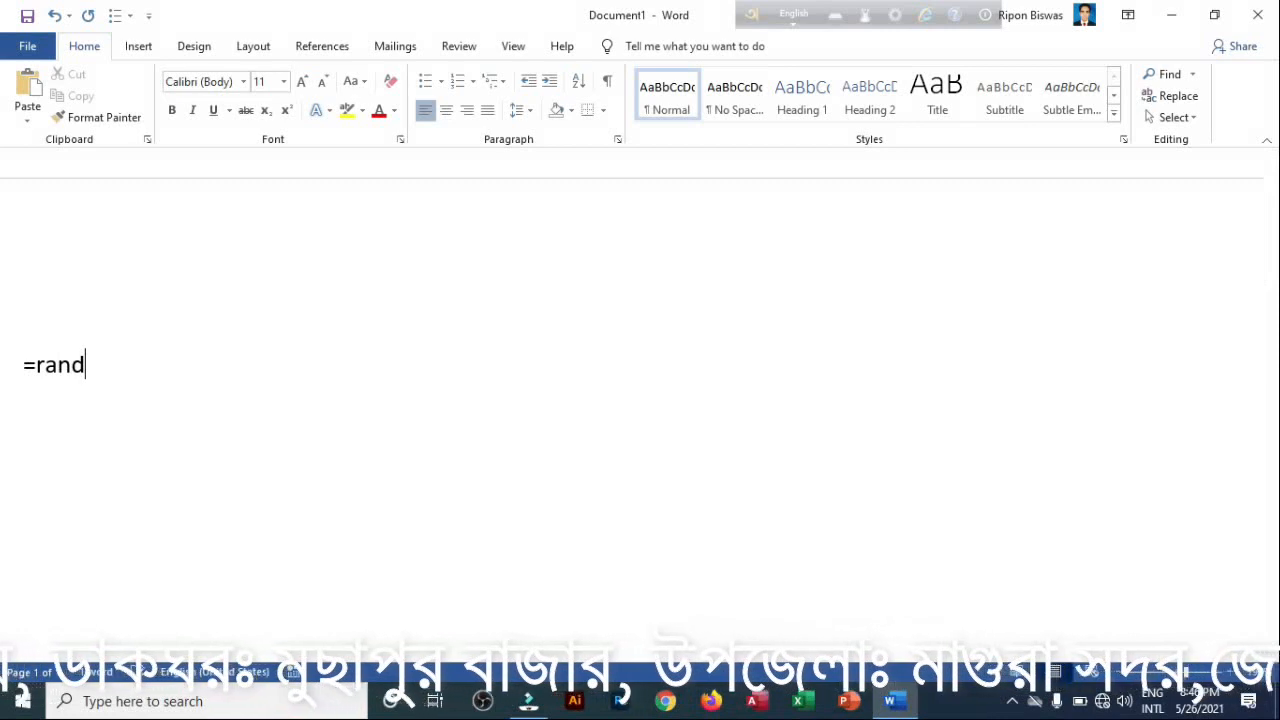
pyautogui.write('(')
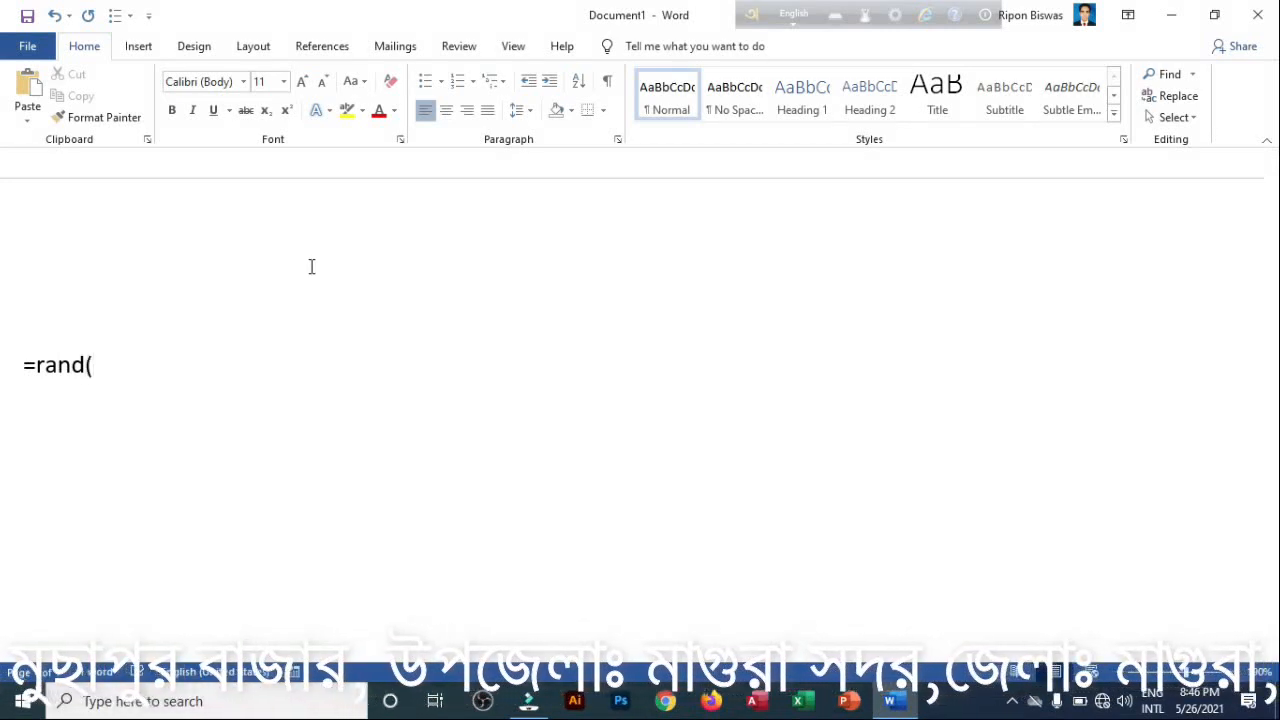
pyautogui.write(')')
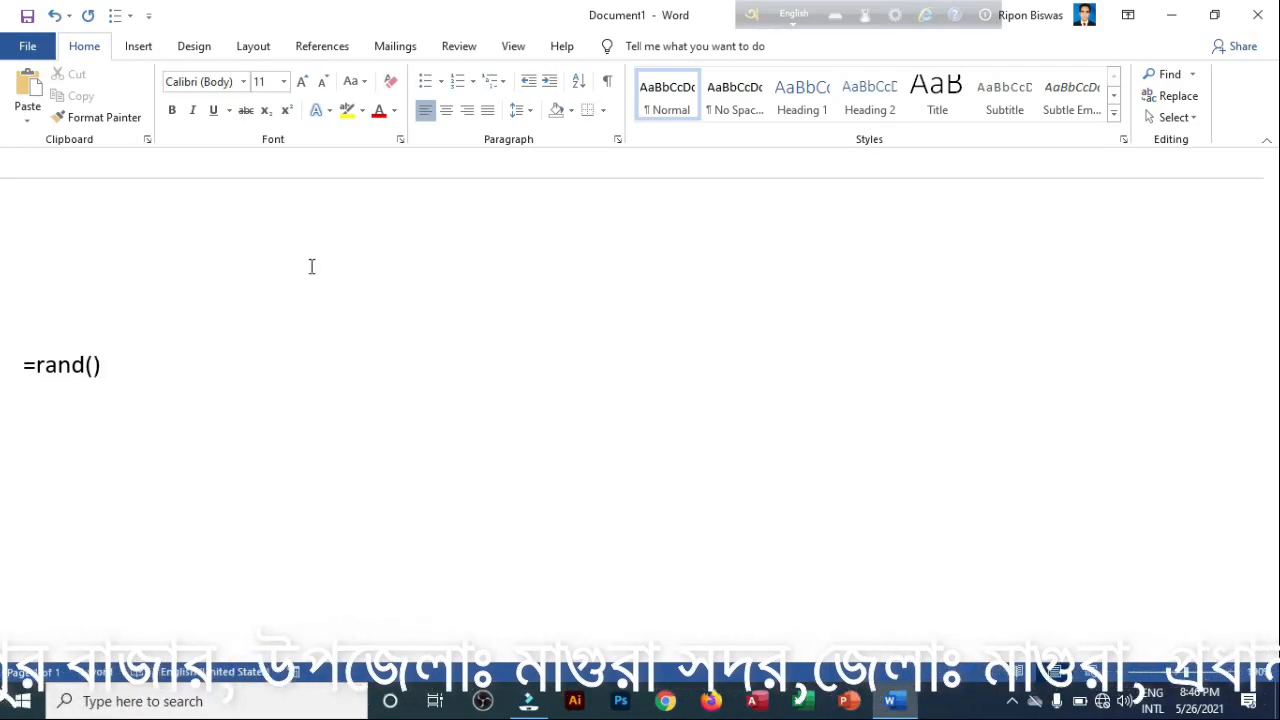
pyautogui.press('Return')
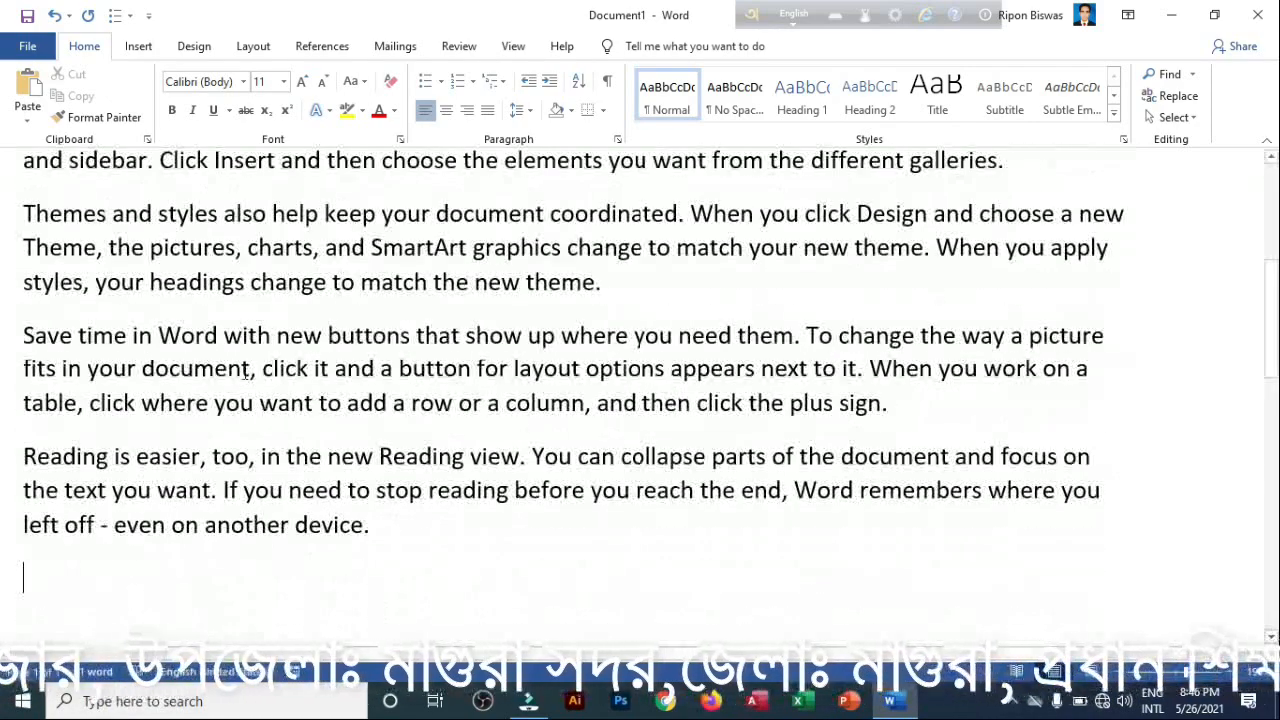
# - Examine the generated sample text from beginning to end, checking where each paragraph starts
pyautogui.scroll(5, 250, 385)
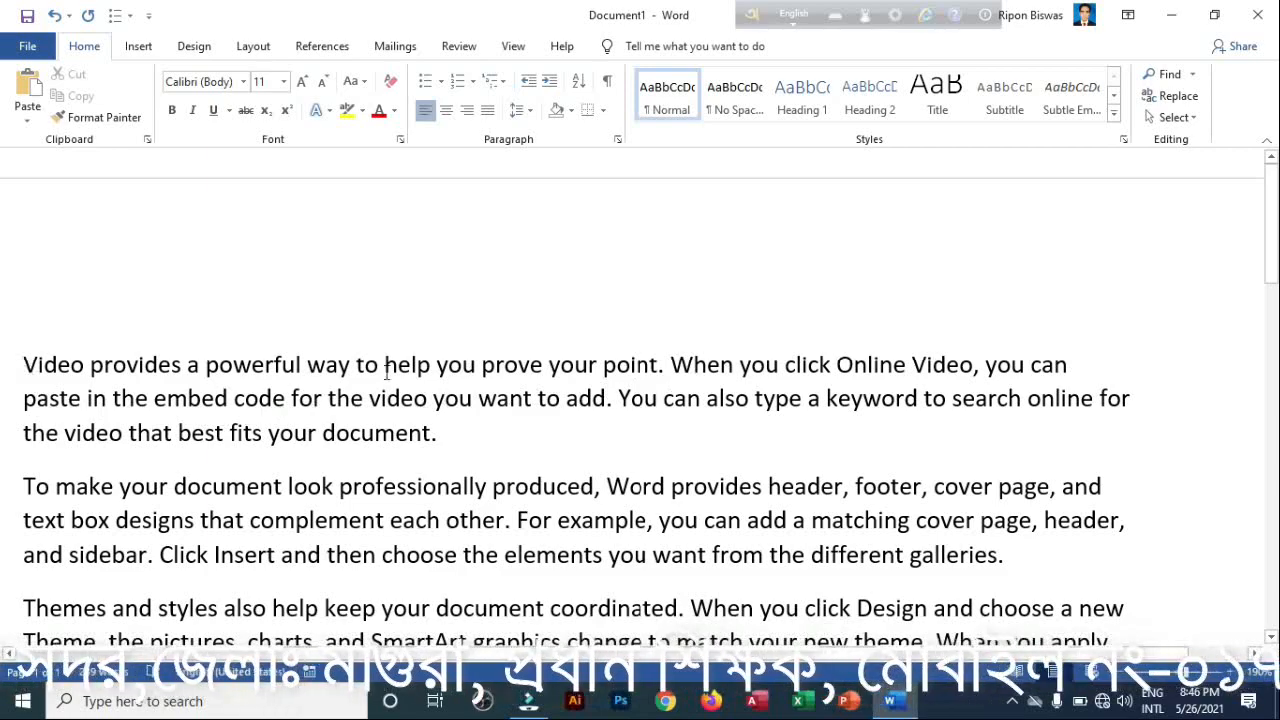
pyautogui.scroll(-3, 208, 360)
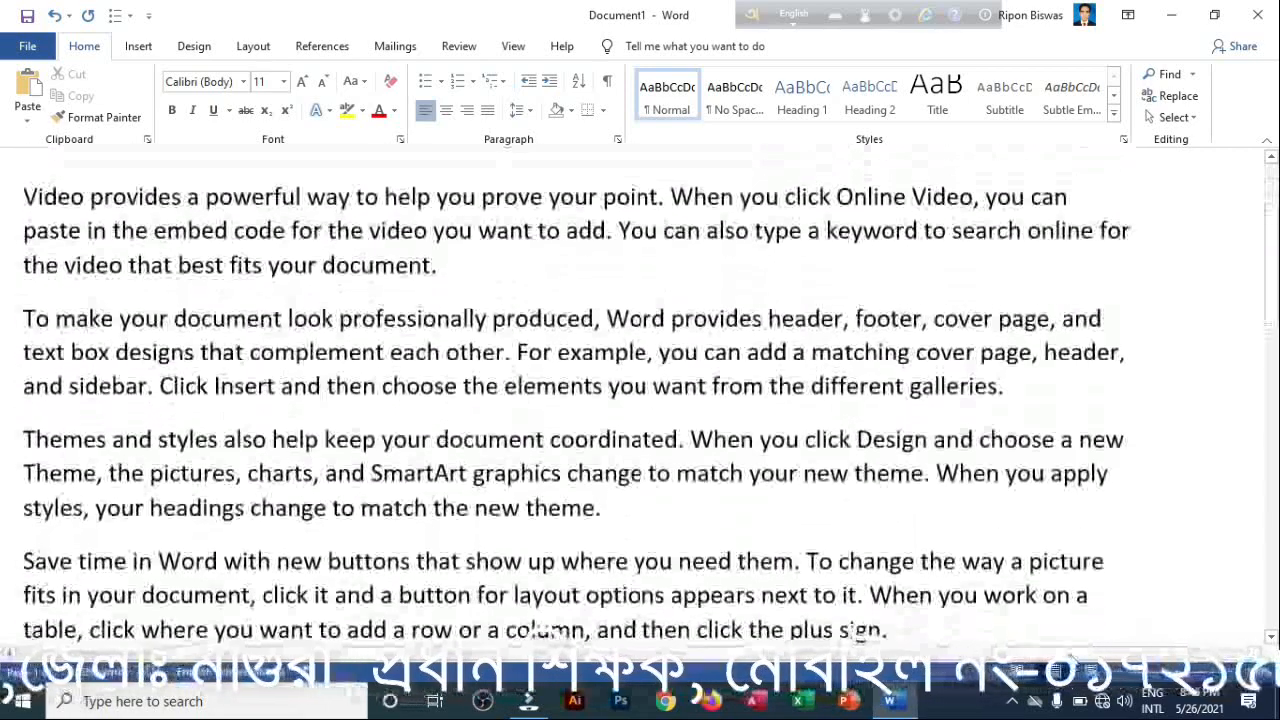
pyautogui.scroll(-7, 640, 493)
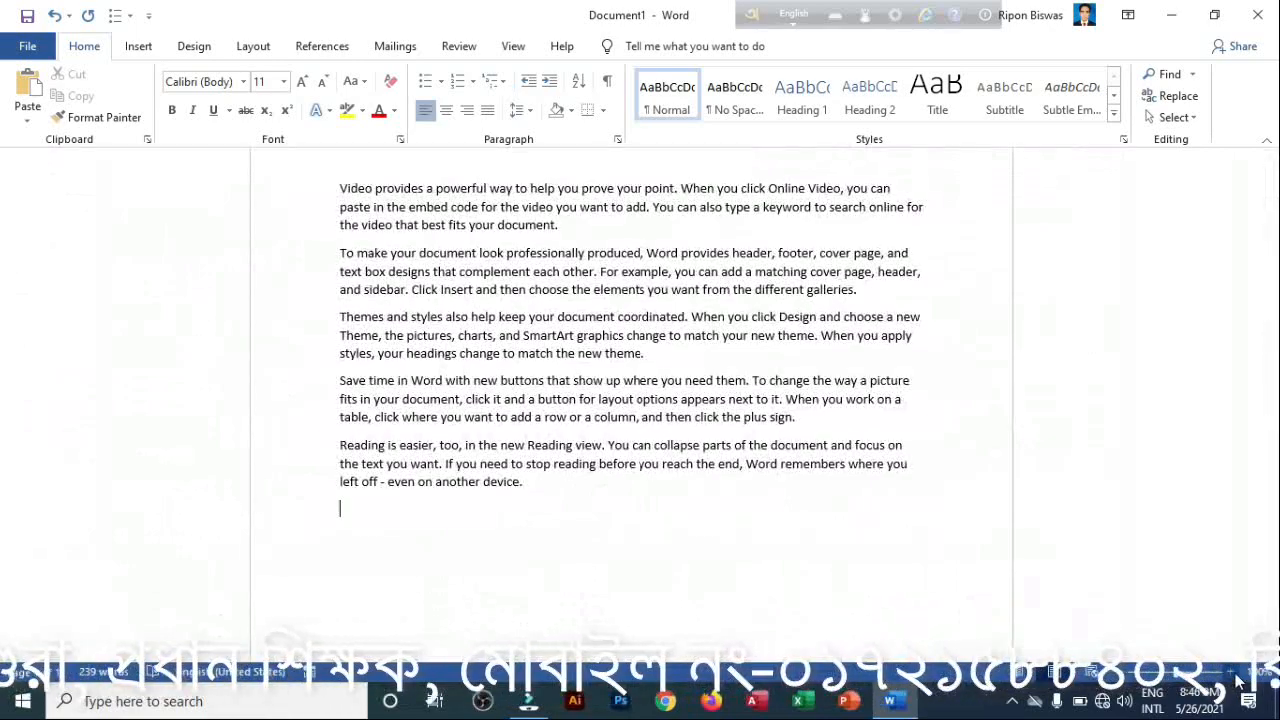
pyautogui.scroll(4, 897, 587)
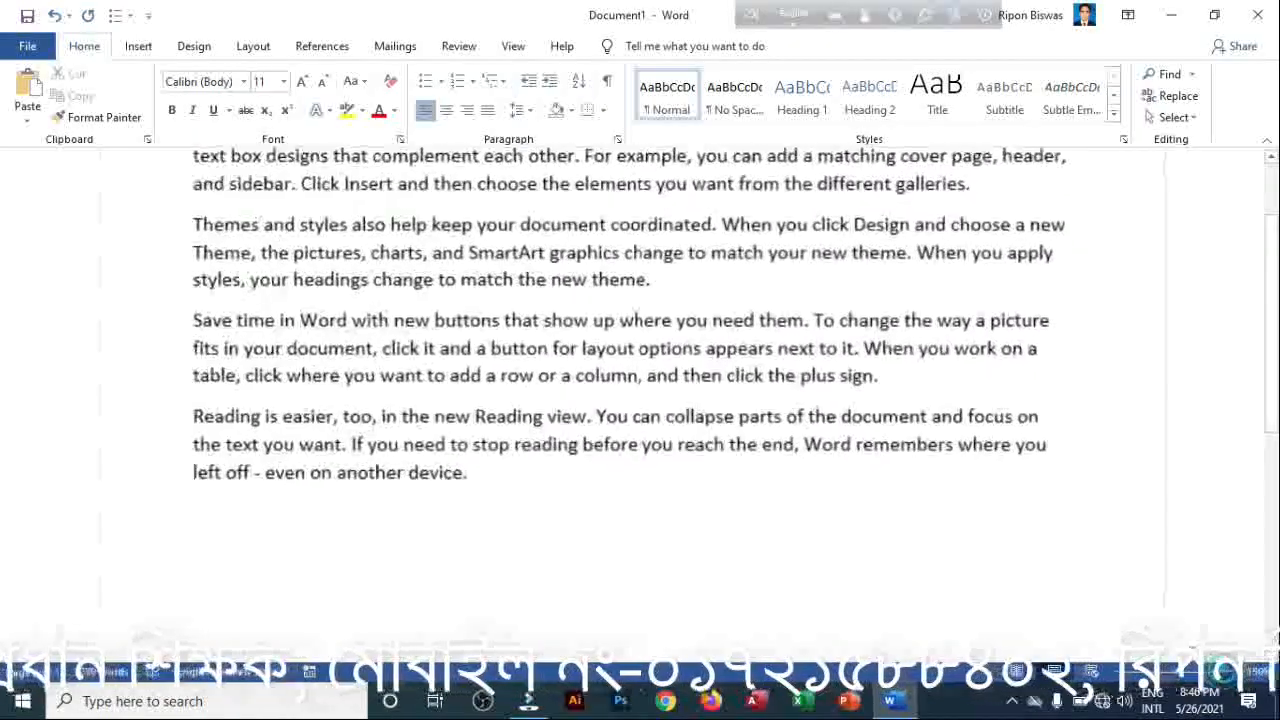
pyautogui.scroll(2, 897, 587)
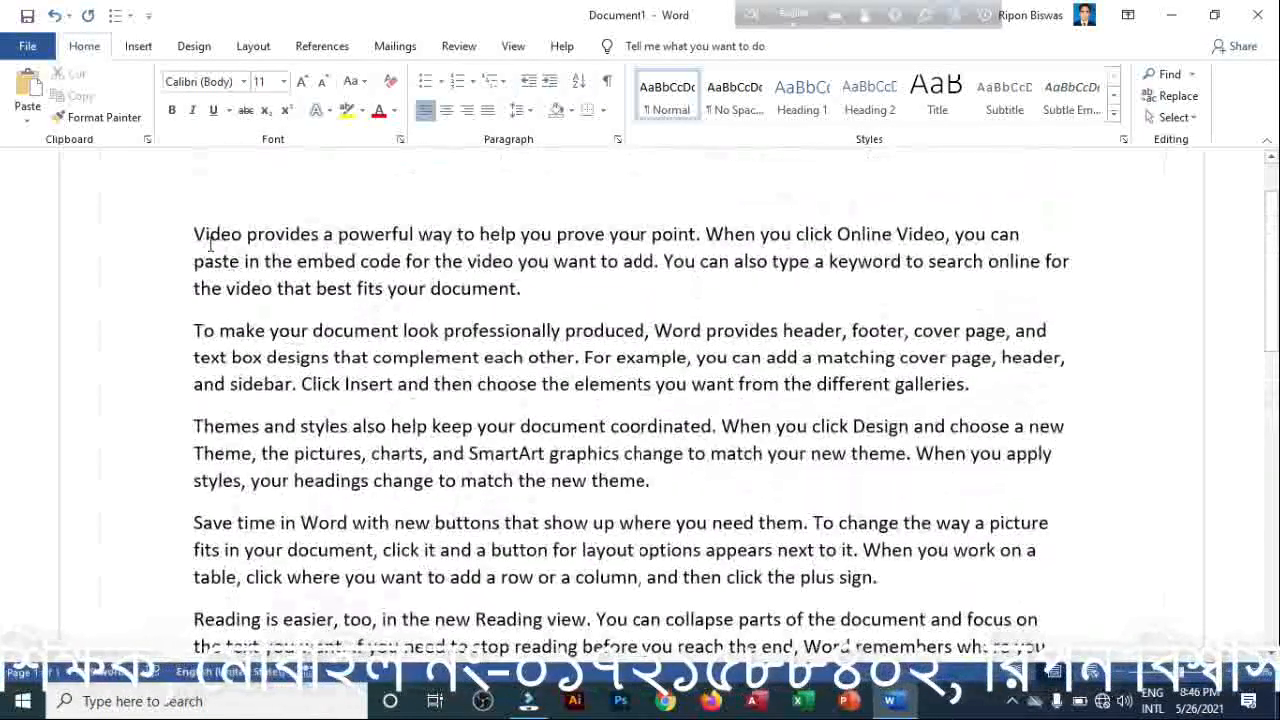
pyautogui.click(186, 329)
pyautogui.click(193, 427)
pyautogui.scroll(-1, 200, 545)
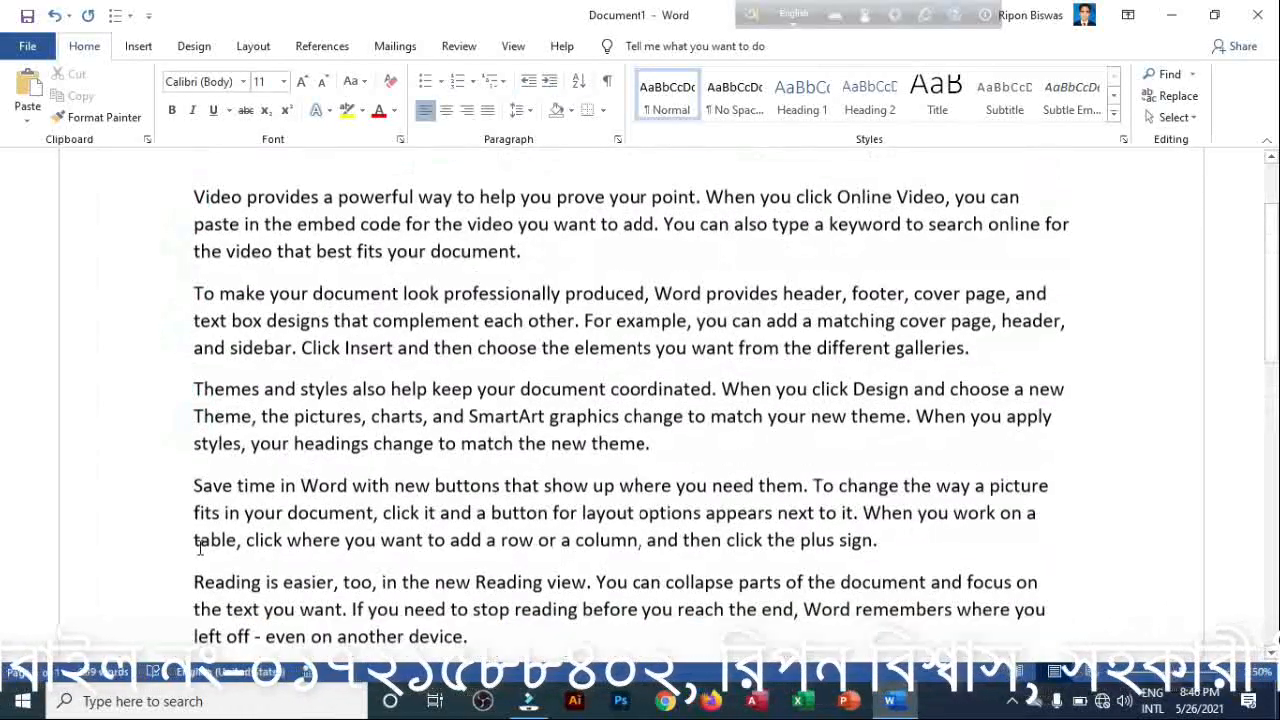
pyautogui.scroll(-1, 200, 545)
pyautogui.click(195, 388)
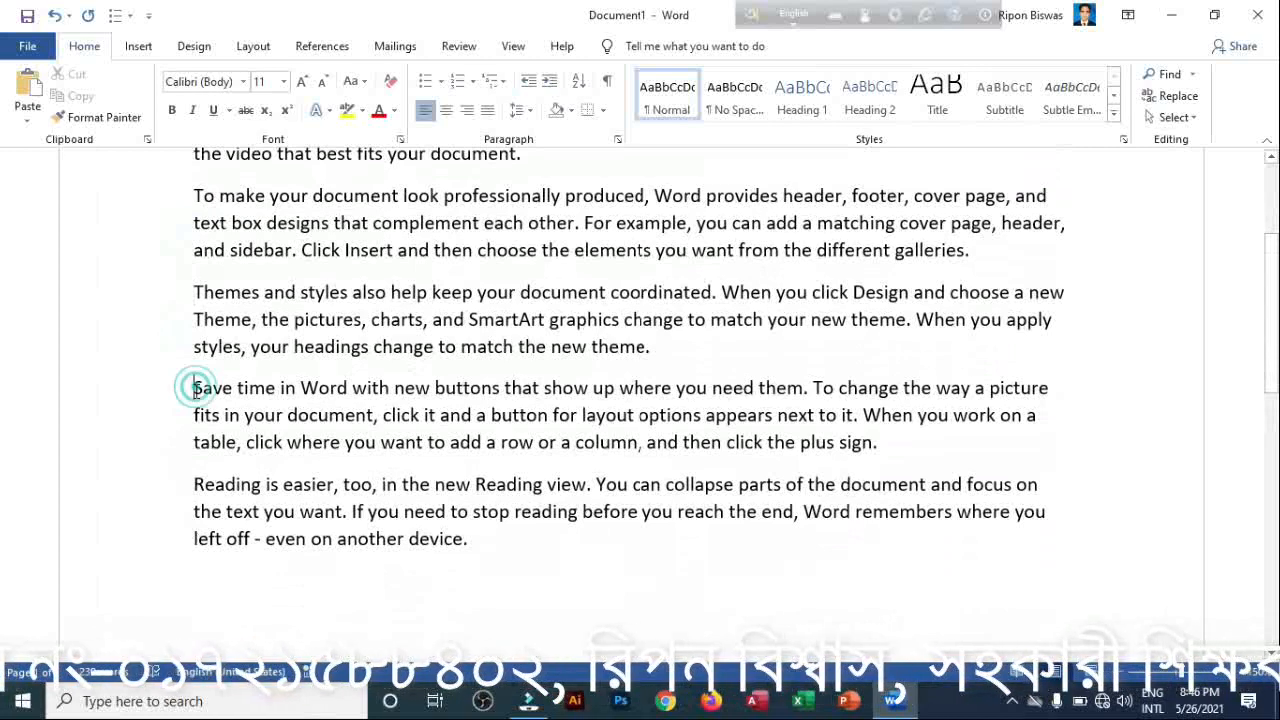
pyautogui.click(187, 480)
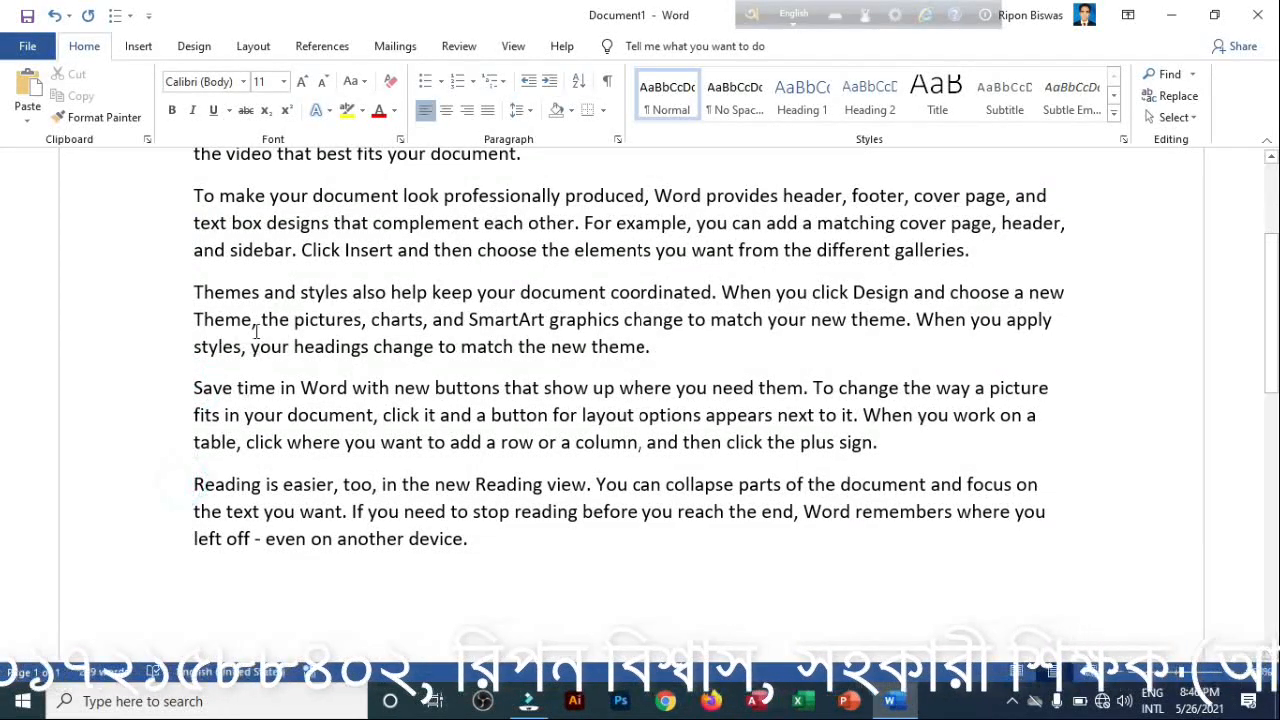
pyautogui.click(441, 82)
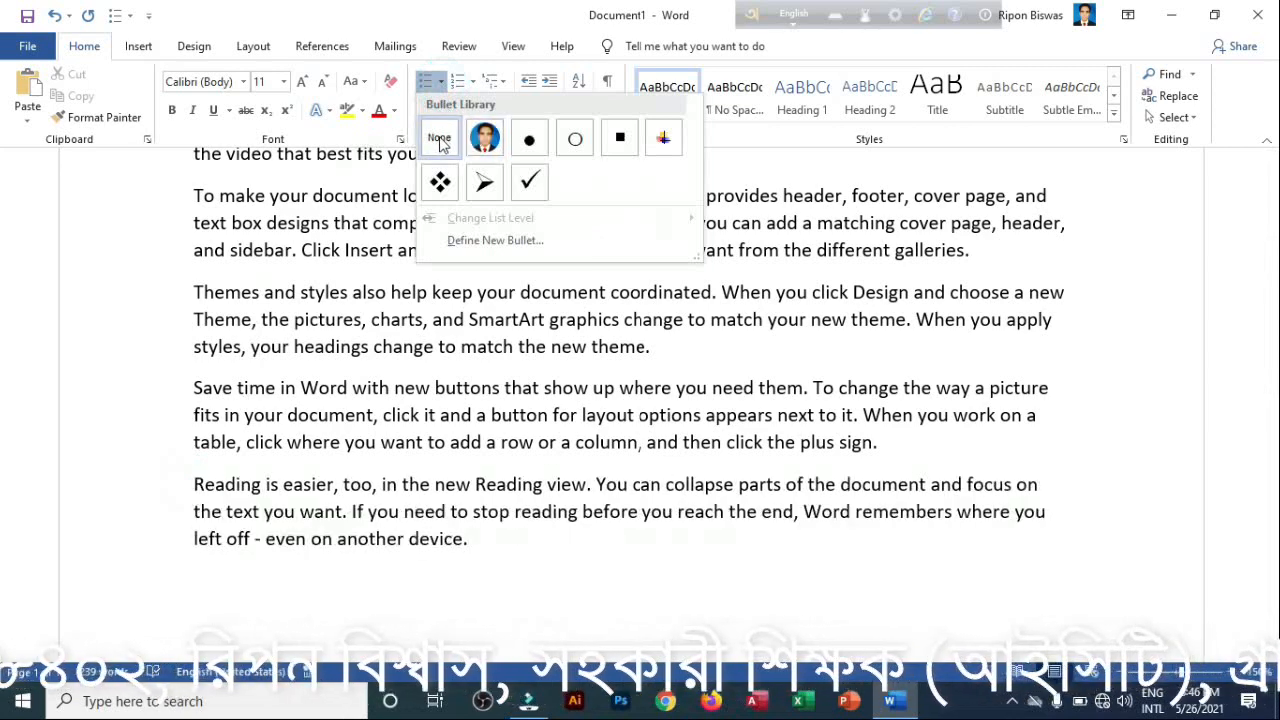
pyautogui.click(437, 136)
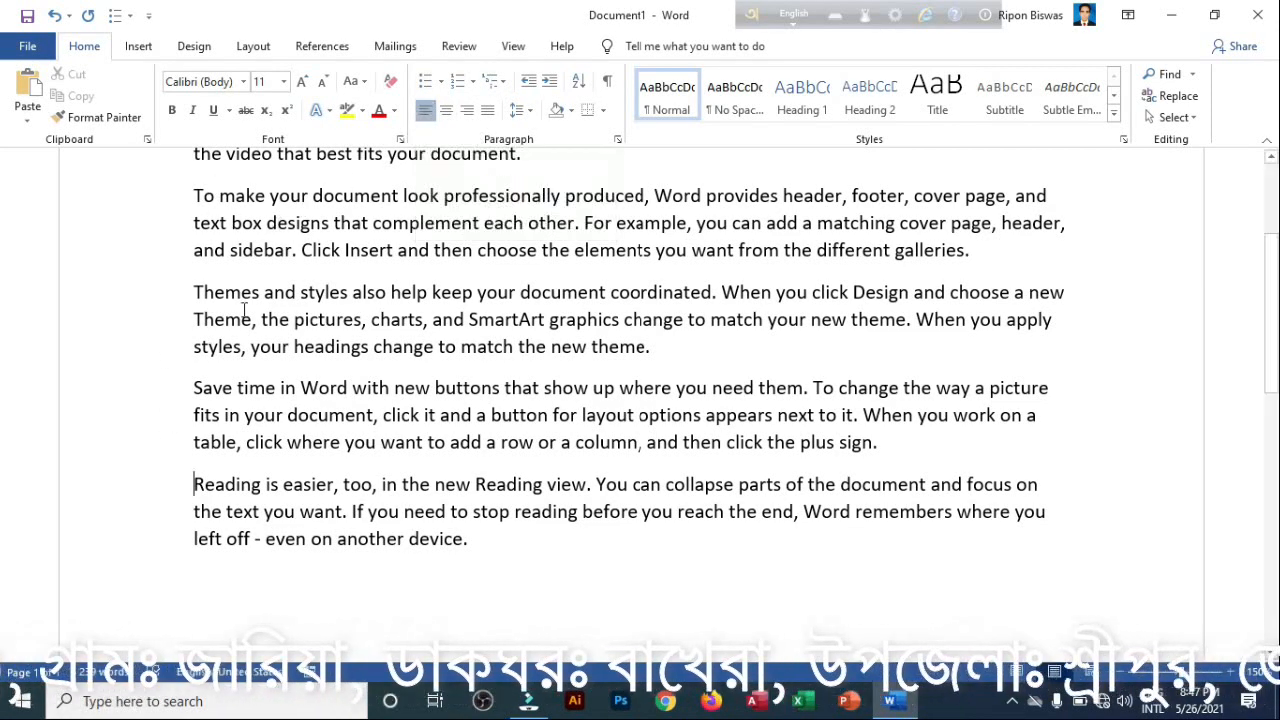
pyautogui.click(441, 82)
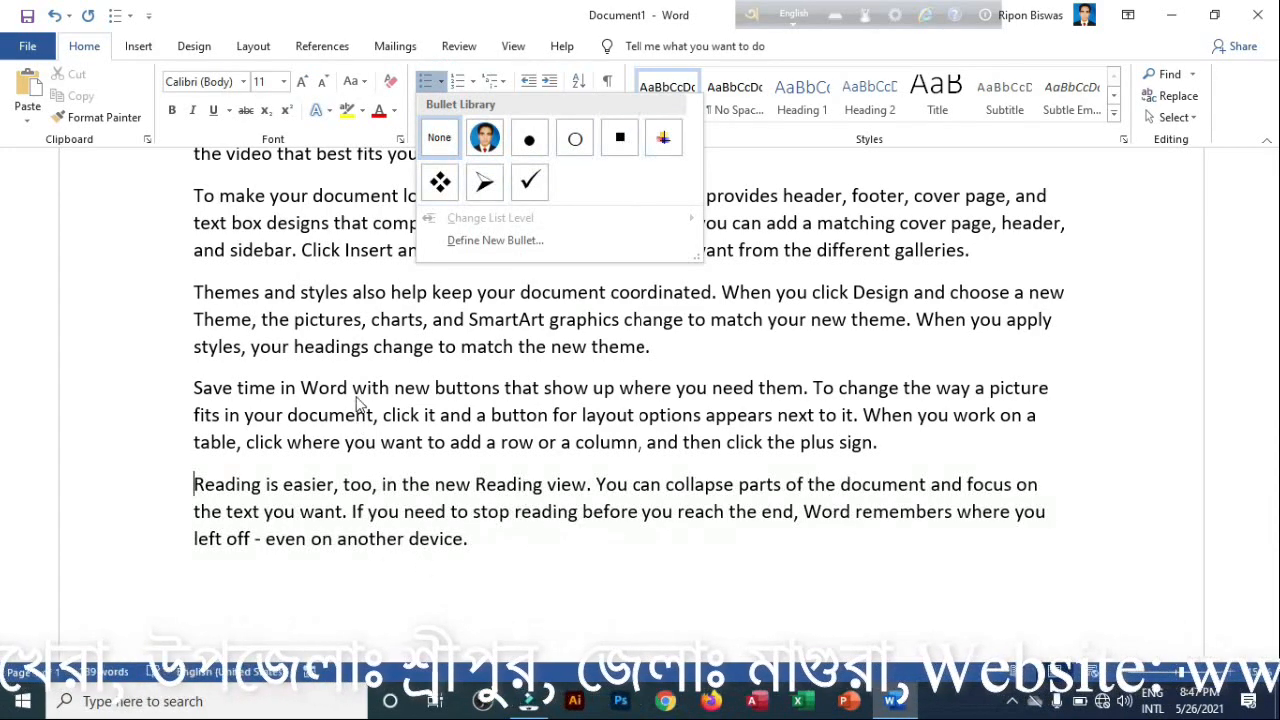
pyautogui.click(533, 553)
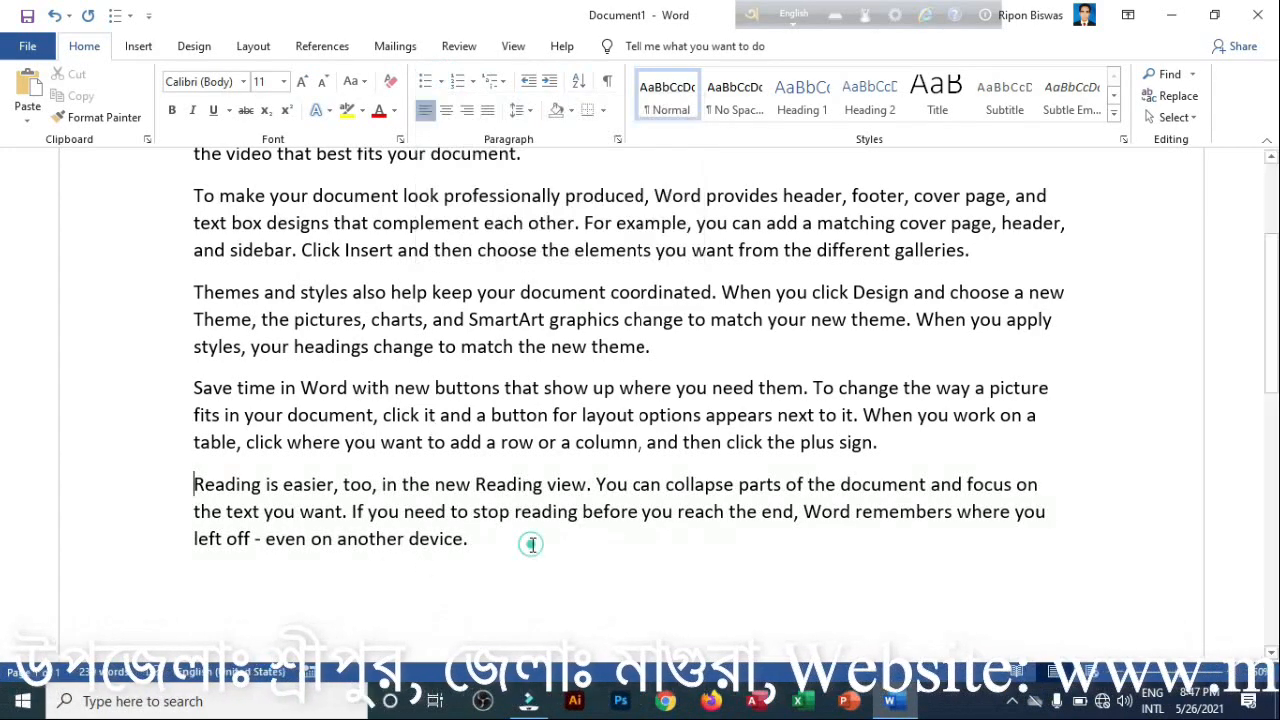
# - Select all five paragraphs, try check mark bullets on them, and undo the bullets
pyautogui.moveTo(526, 545); pyautogui.dragTo(197, 274)
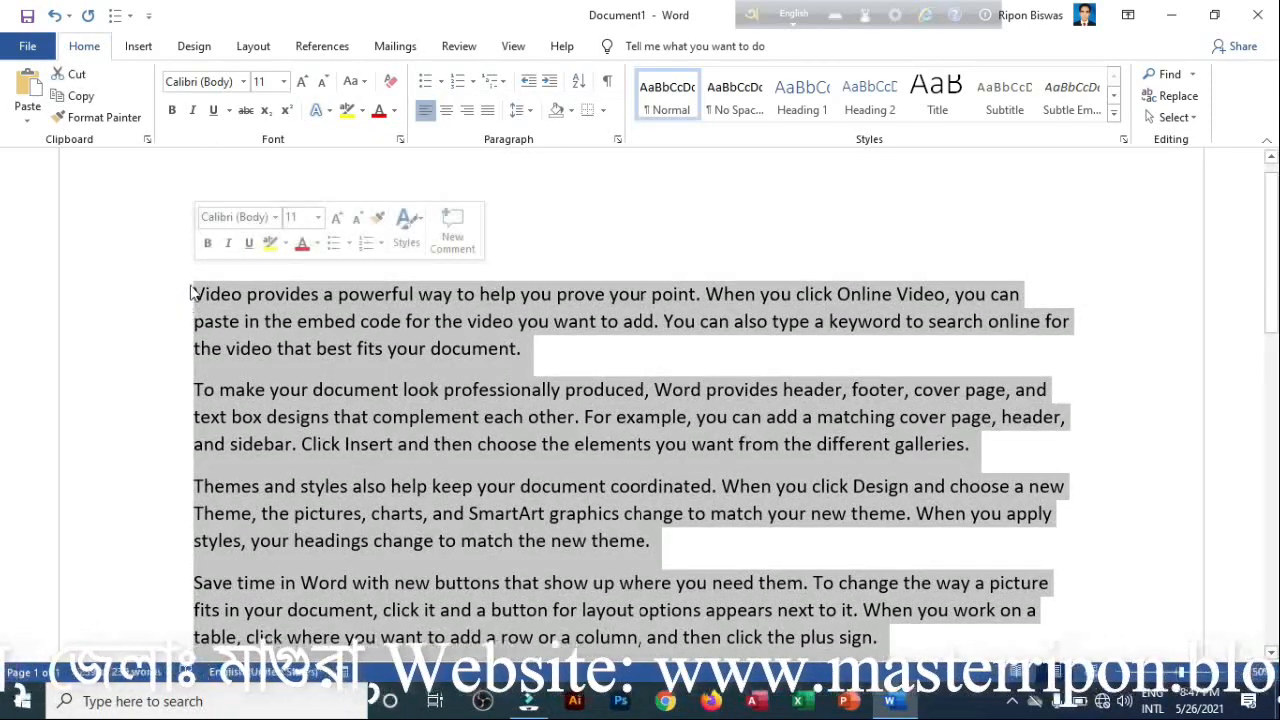
pyautogui.click(441, 81)
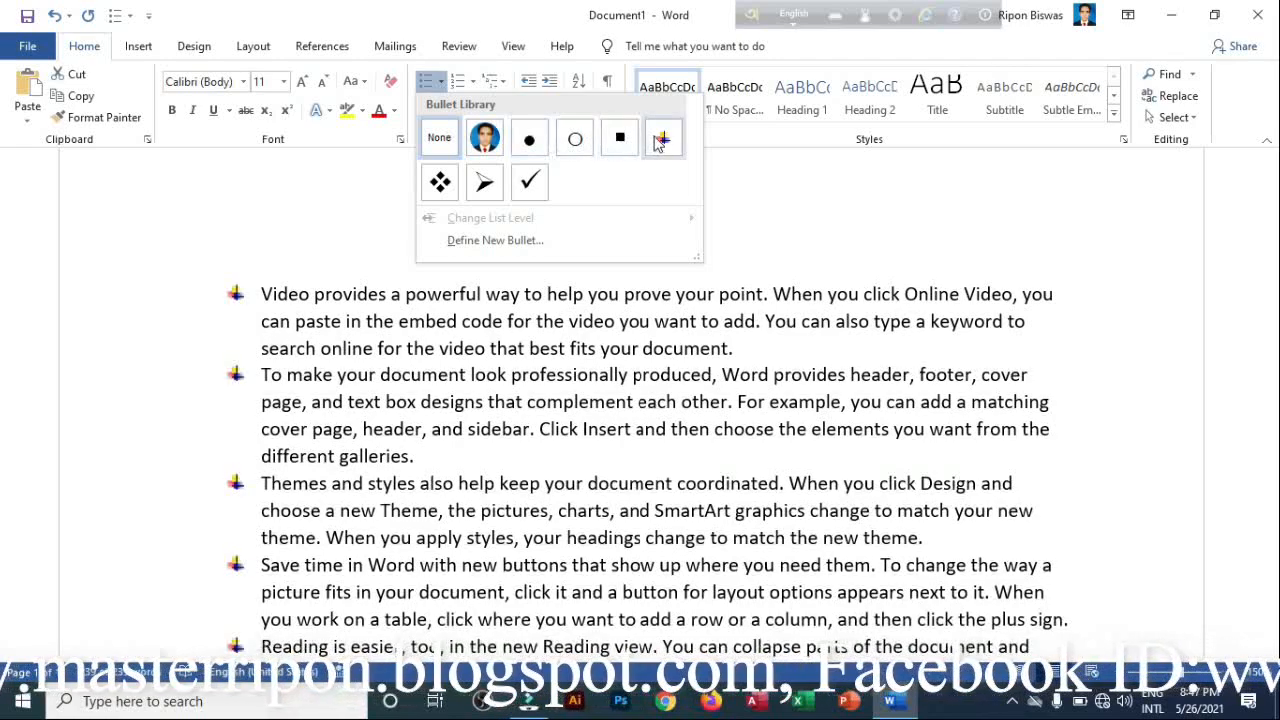
pyautogui.click(529, 190)
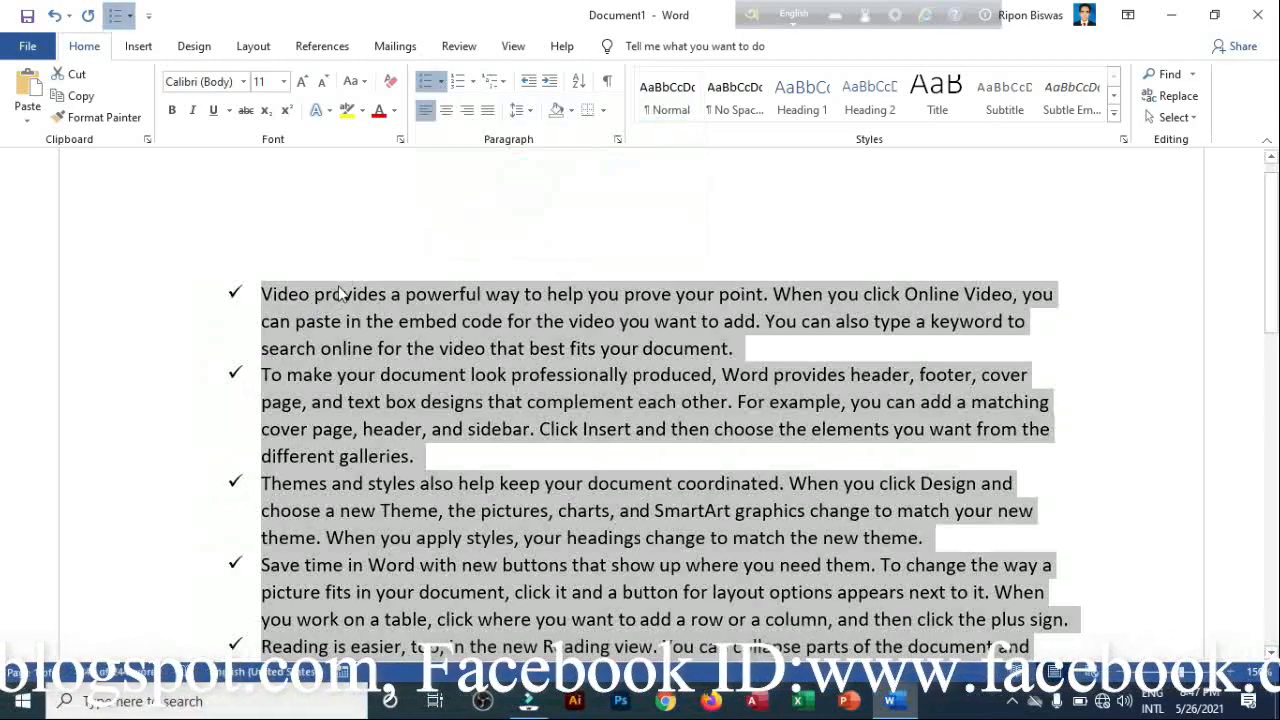
pyautogui.hotkey('ctrl', 'z')
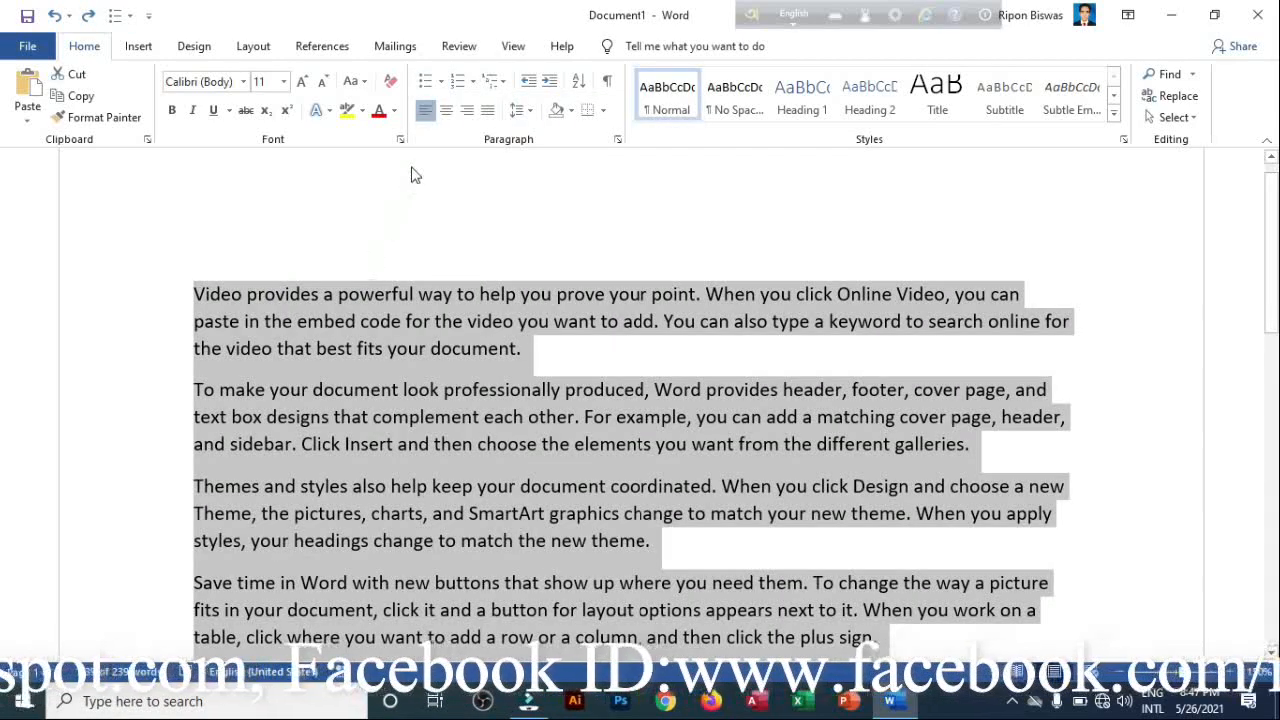
# - Define a new bullet for the selected paragraphs using the Wingdings right arrow, character code 232, and undo its application
pyautogui.click(440, 81)
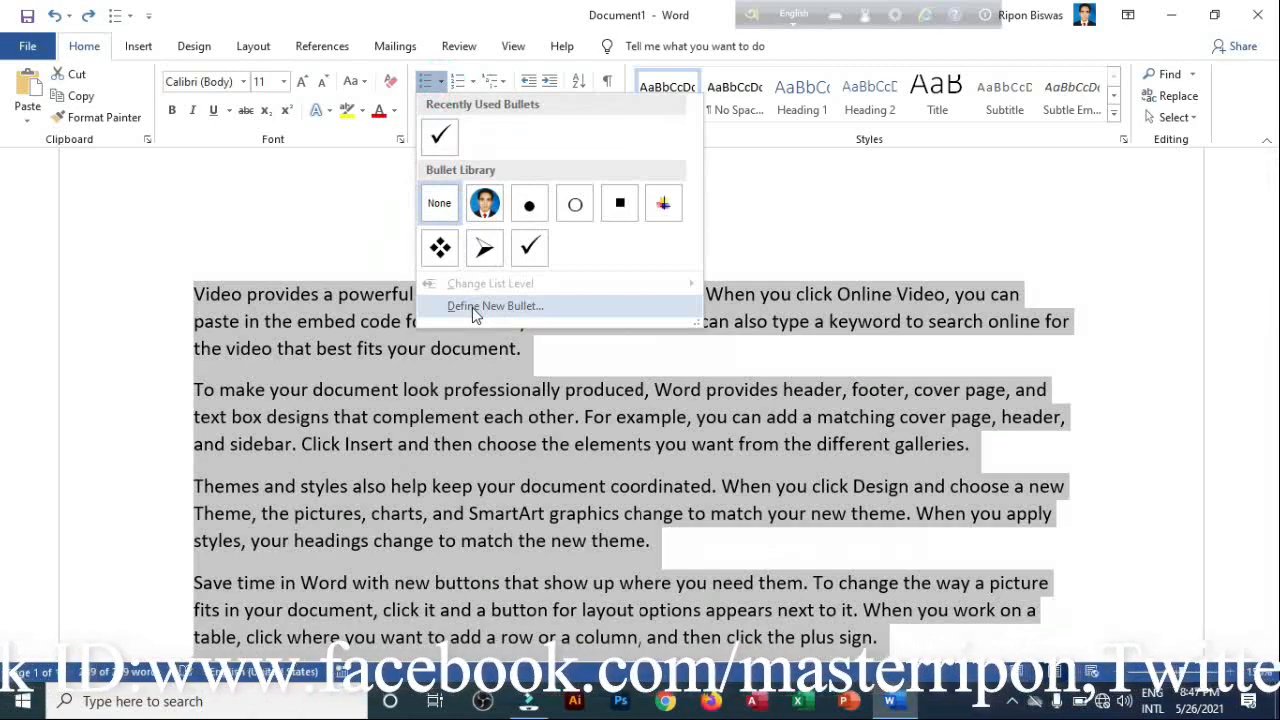
pyautogui.click(472, 307)
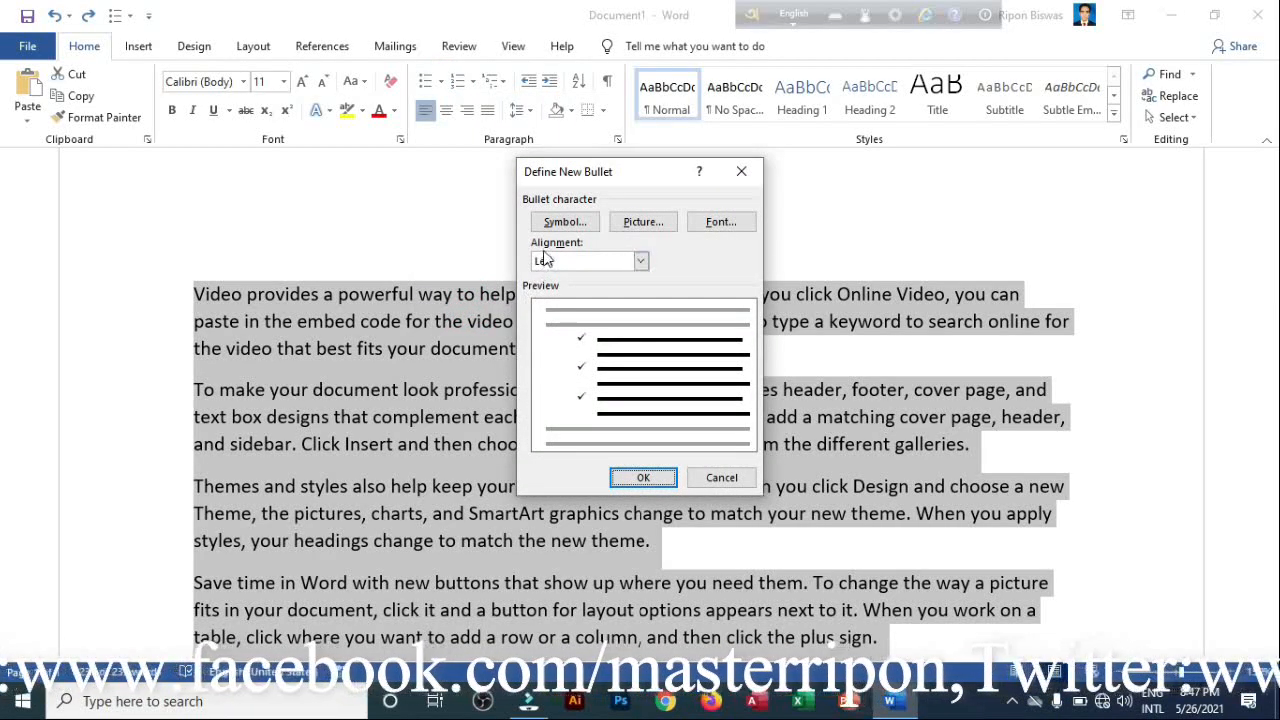
pyautogui.click(557, 224)
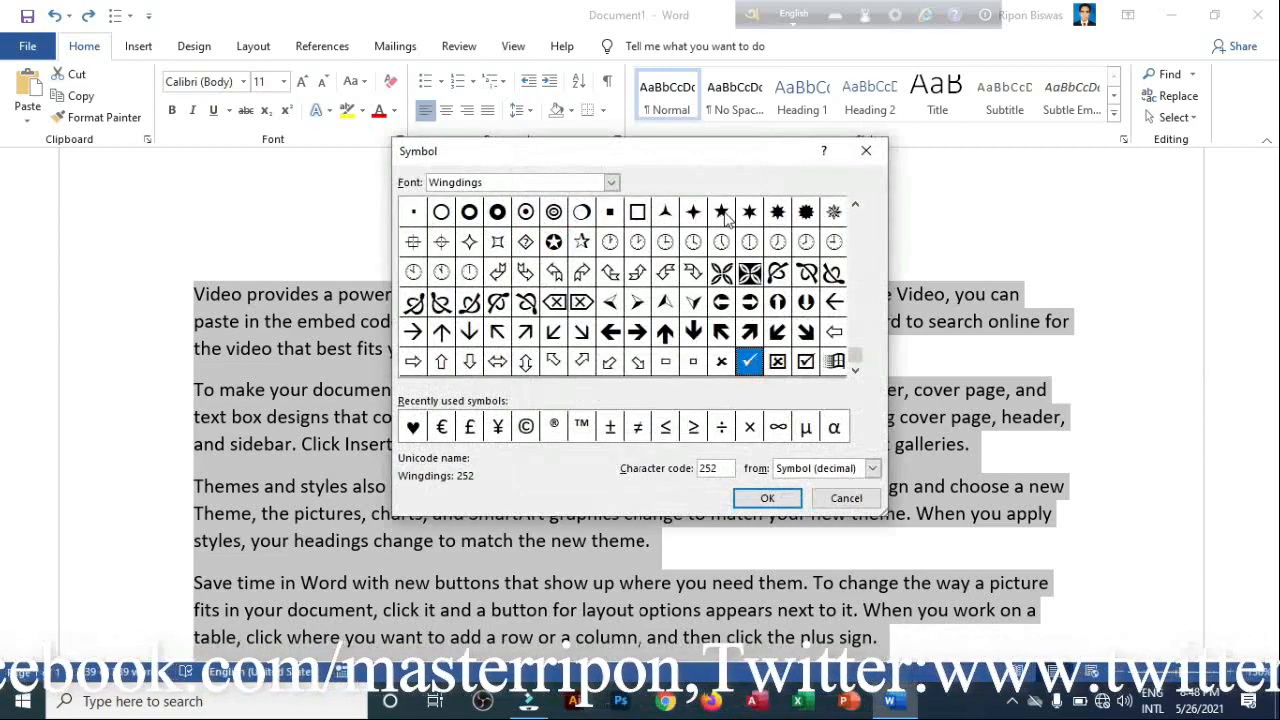
pyautogui.click(638, 333)
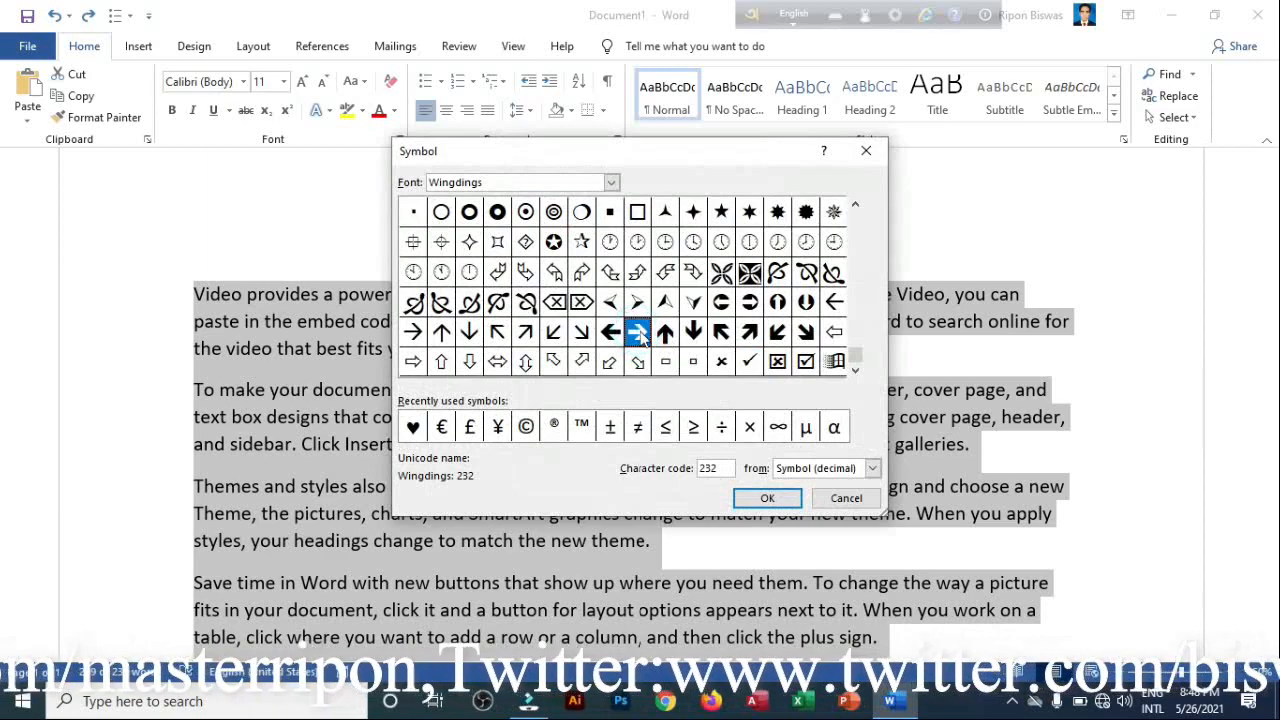
pyautogui.click(771, 500)
pyautogui.click(643, 479)
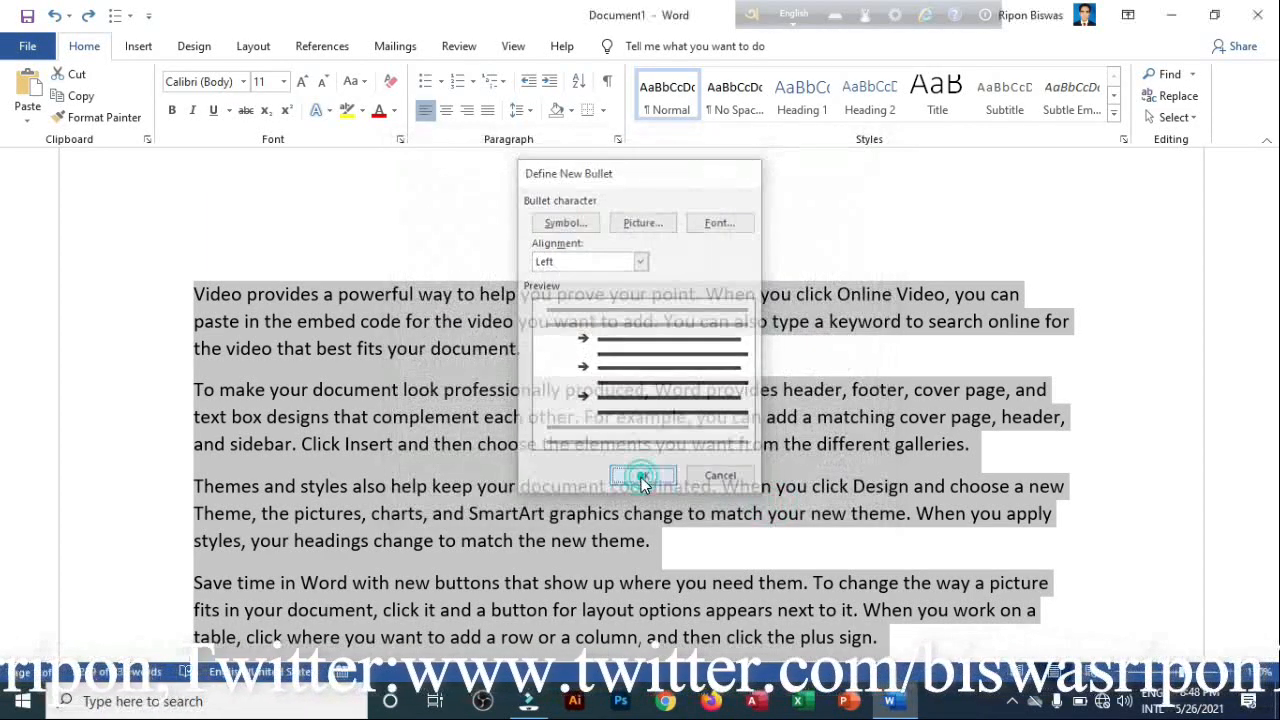
pyautogui.scroll(-4, 268, 437)
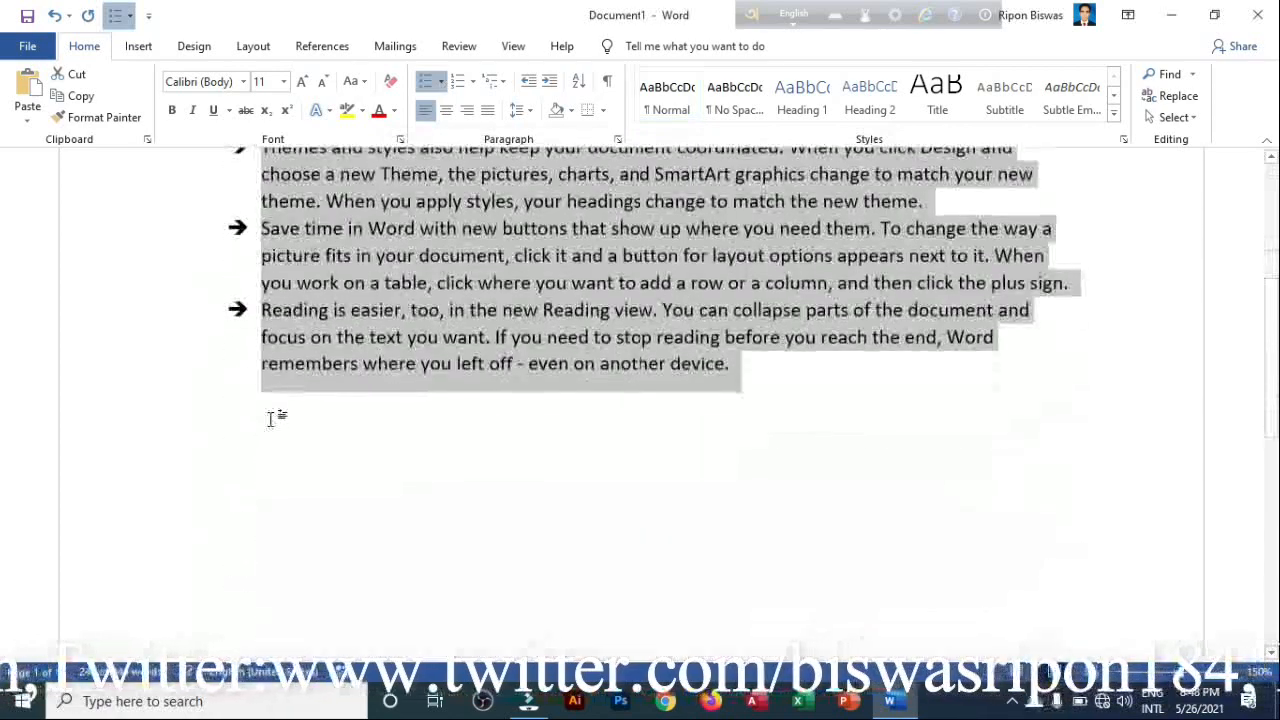
pyautogui.scroll(5, 270, 420)
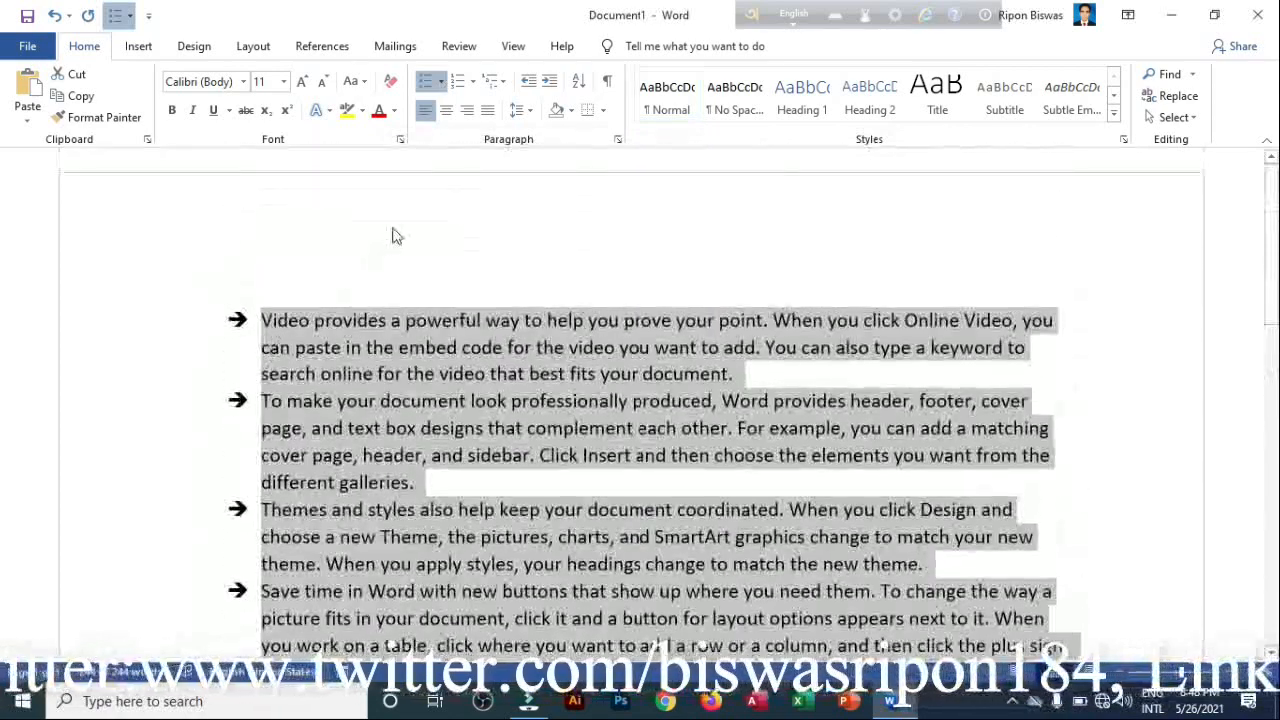
pyautogui.hotkey('ctrl', 'z')
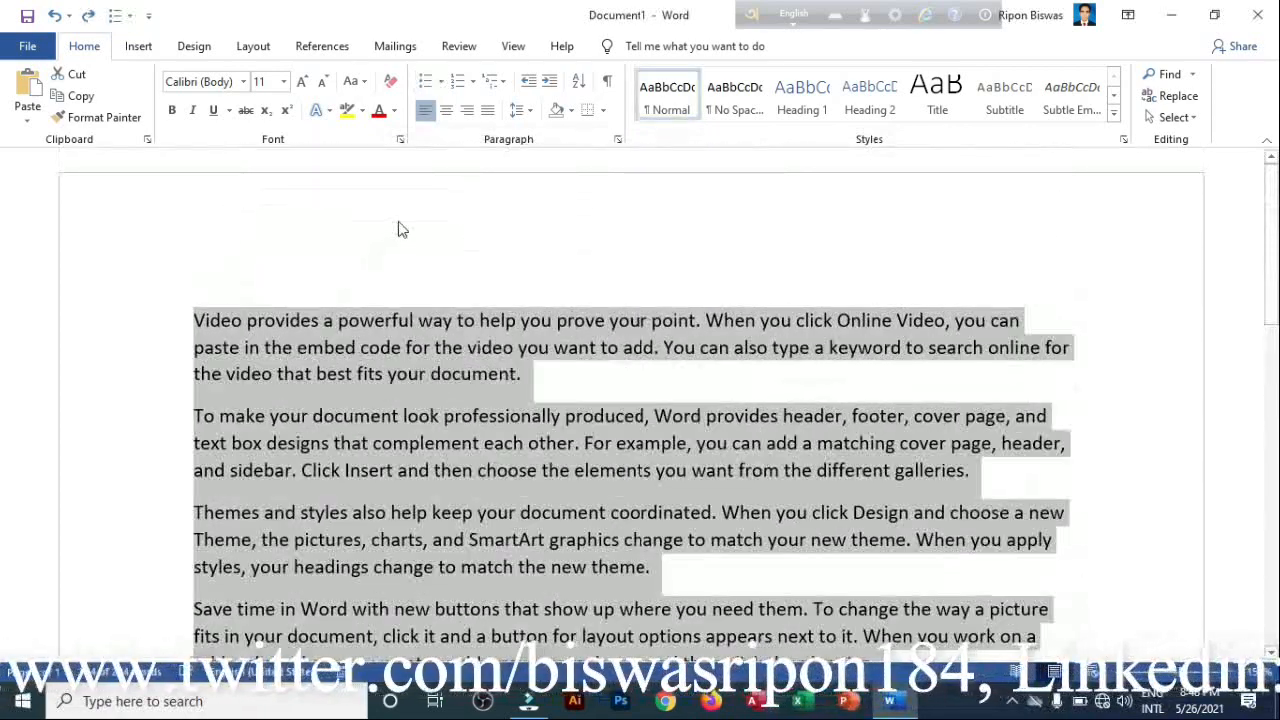
# - Start defining a picture bullet from an offline file, browsing drive E: within Photoshop Tutorial to the folder ফটোশপ টিউটোরিয়াল ছবি
pyautogui.click(440, 81)
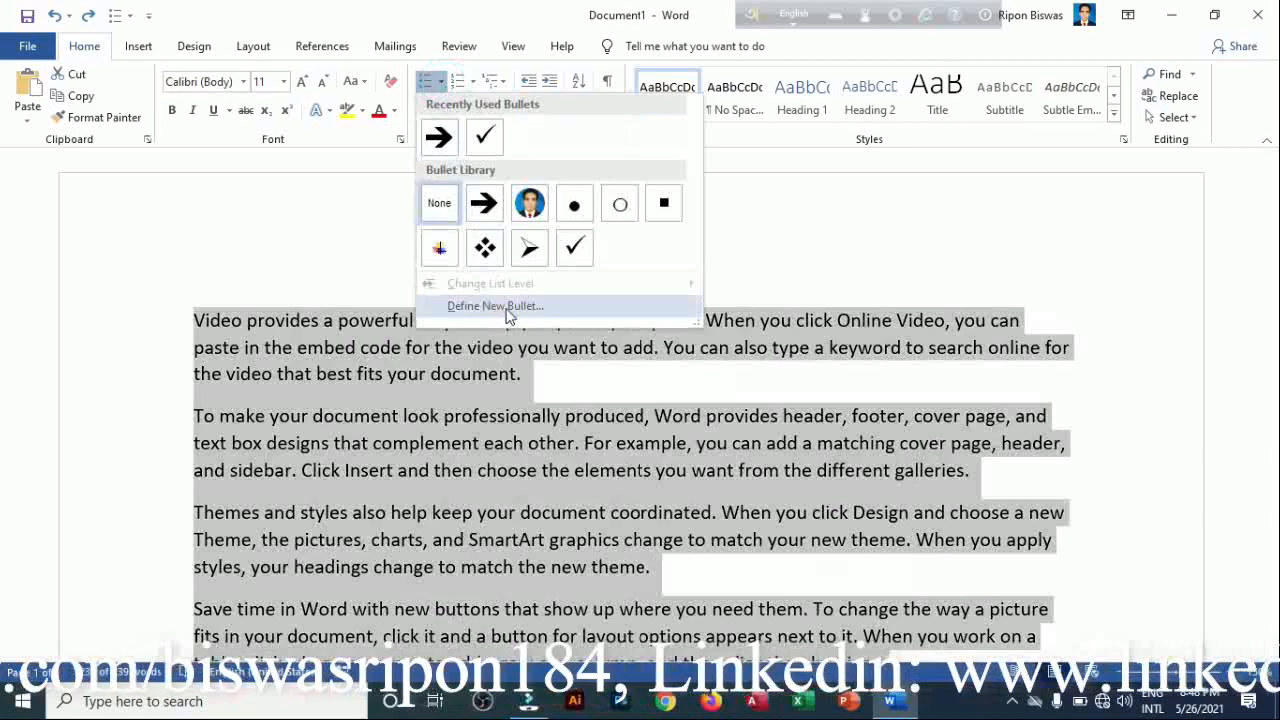
pyautogui.click(508, 306)
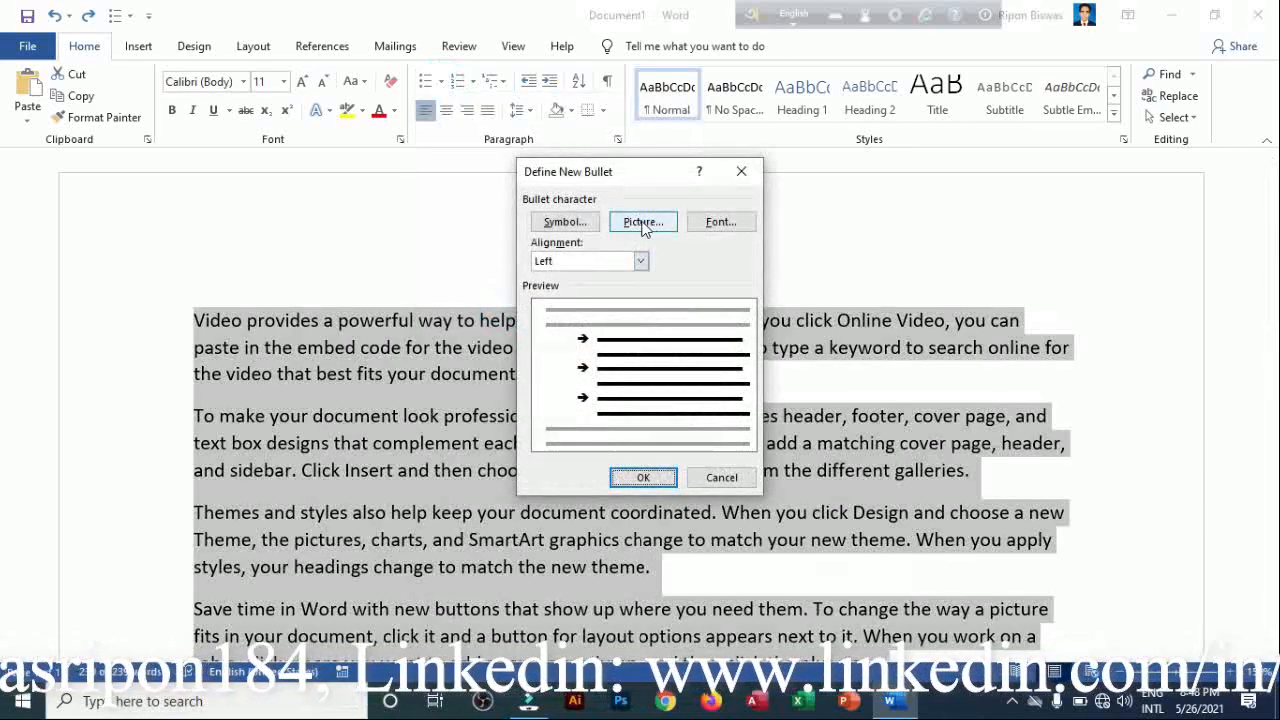
pyautogui.click(643, 222)
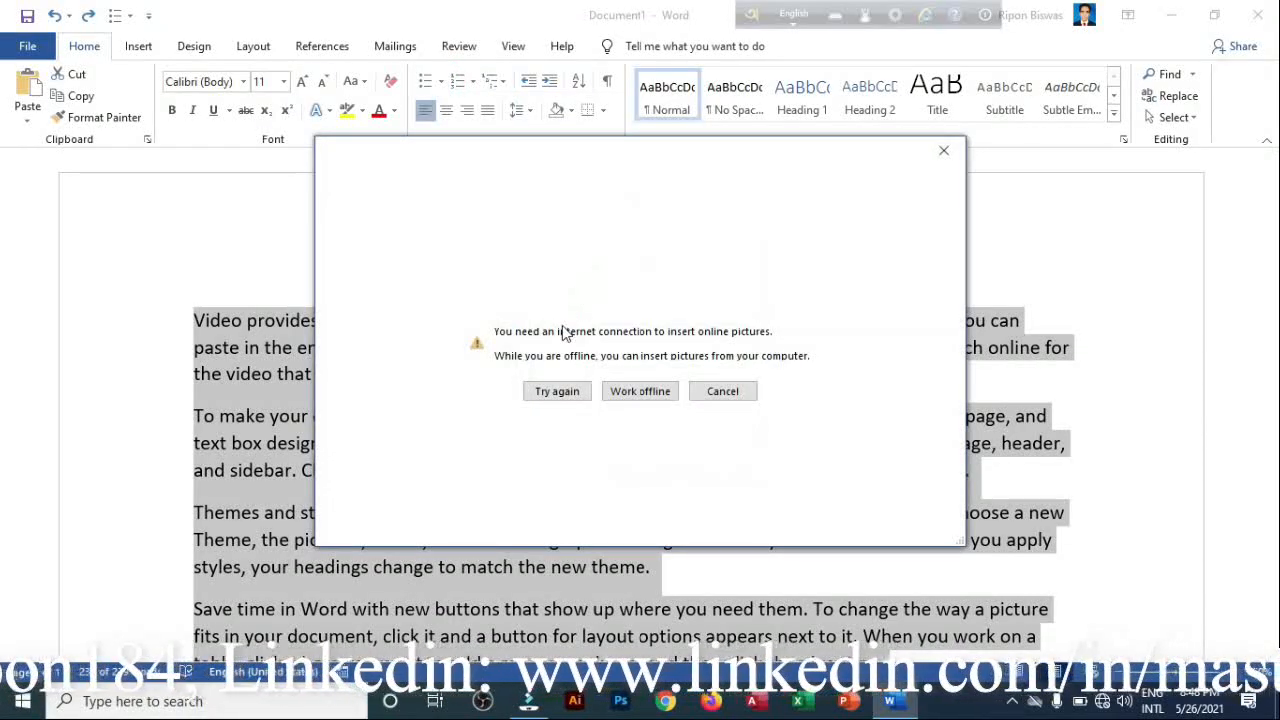
pyautogui.click(633, 394)
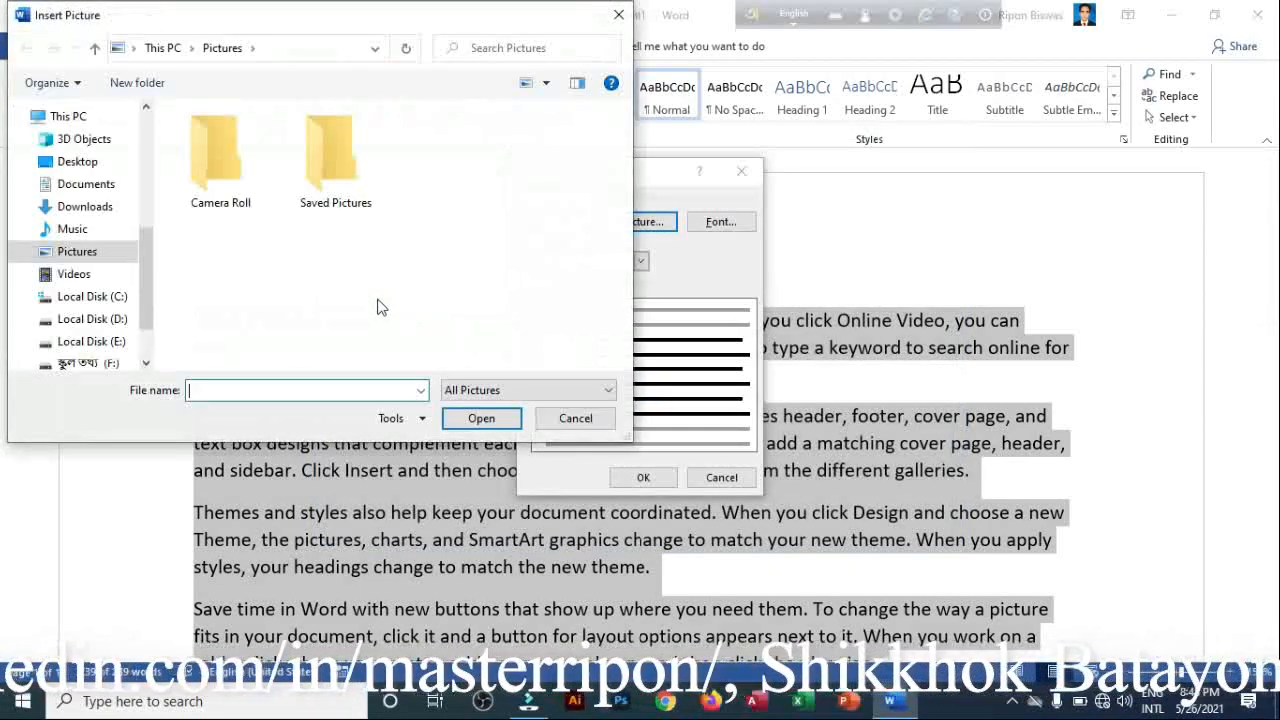
pyautogui.scroll(-2, 147, 269)
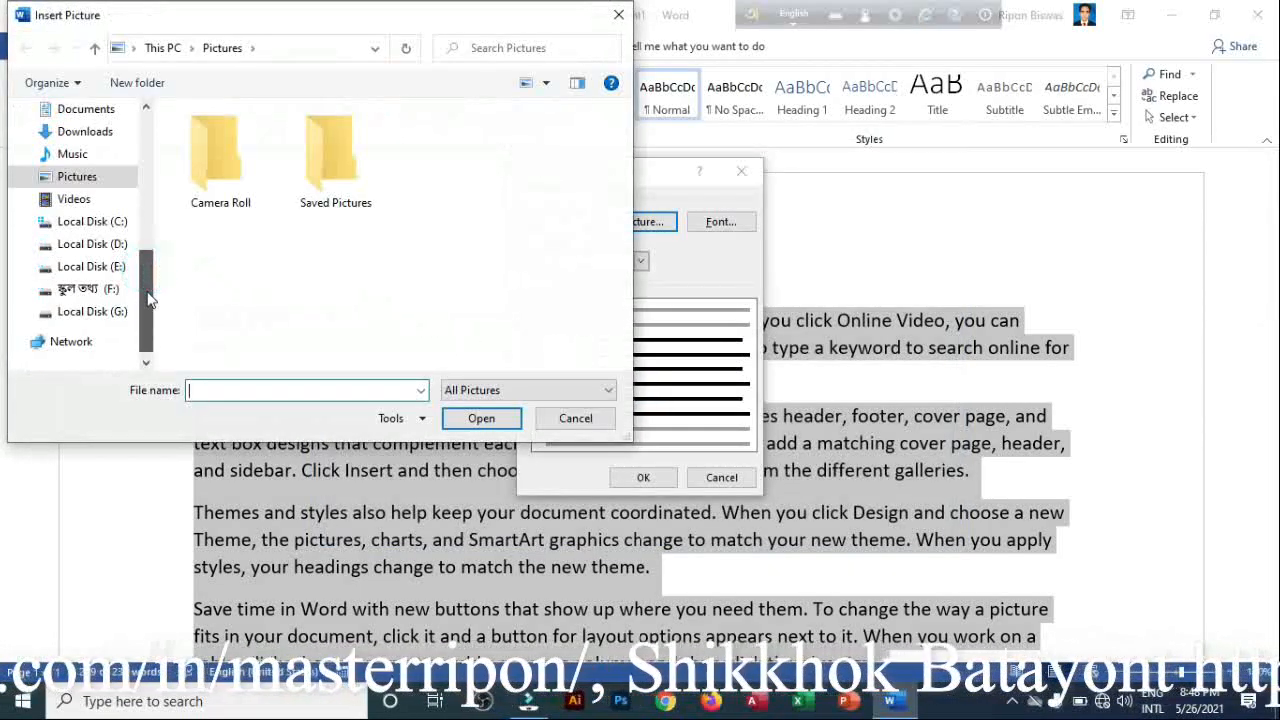
pyautogui.click(105, 270)
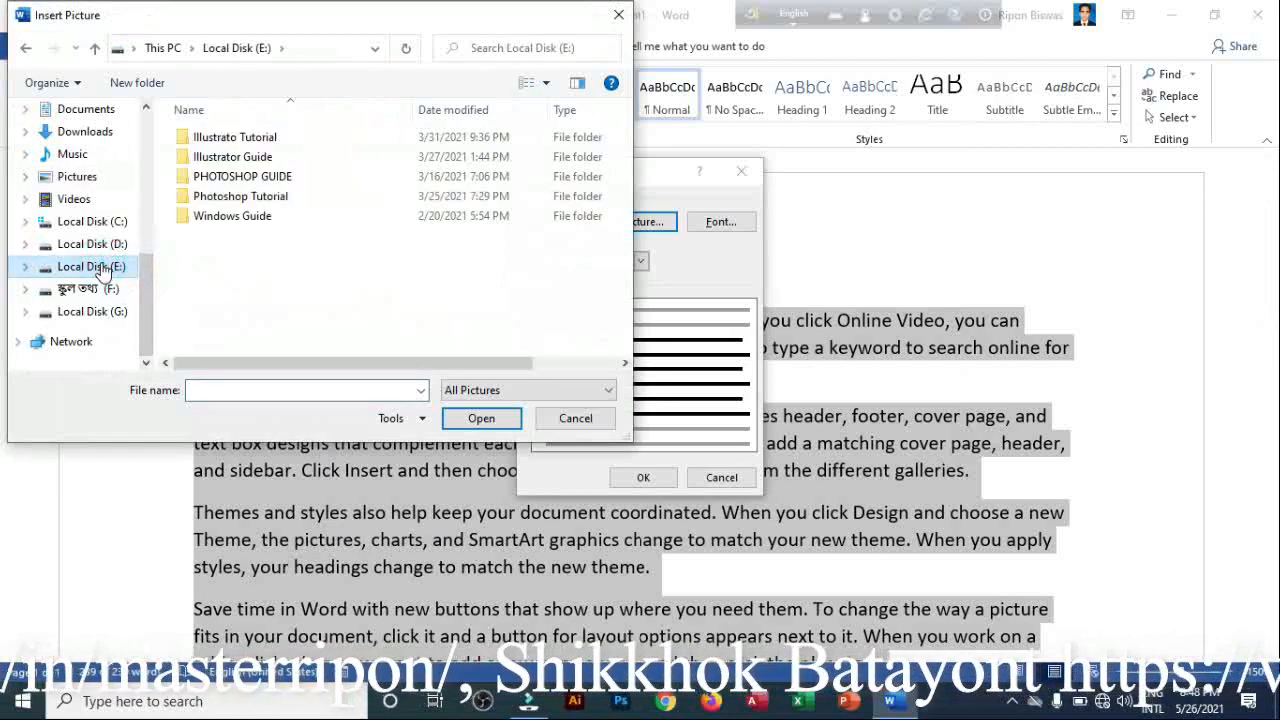
pyautogui.doubleClick(246, 196)
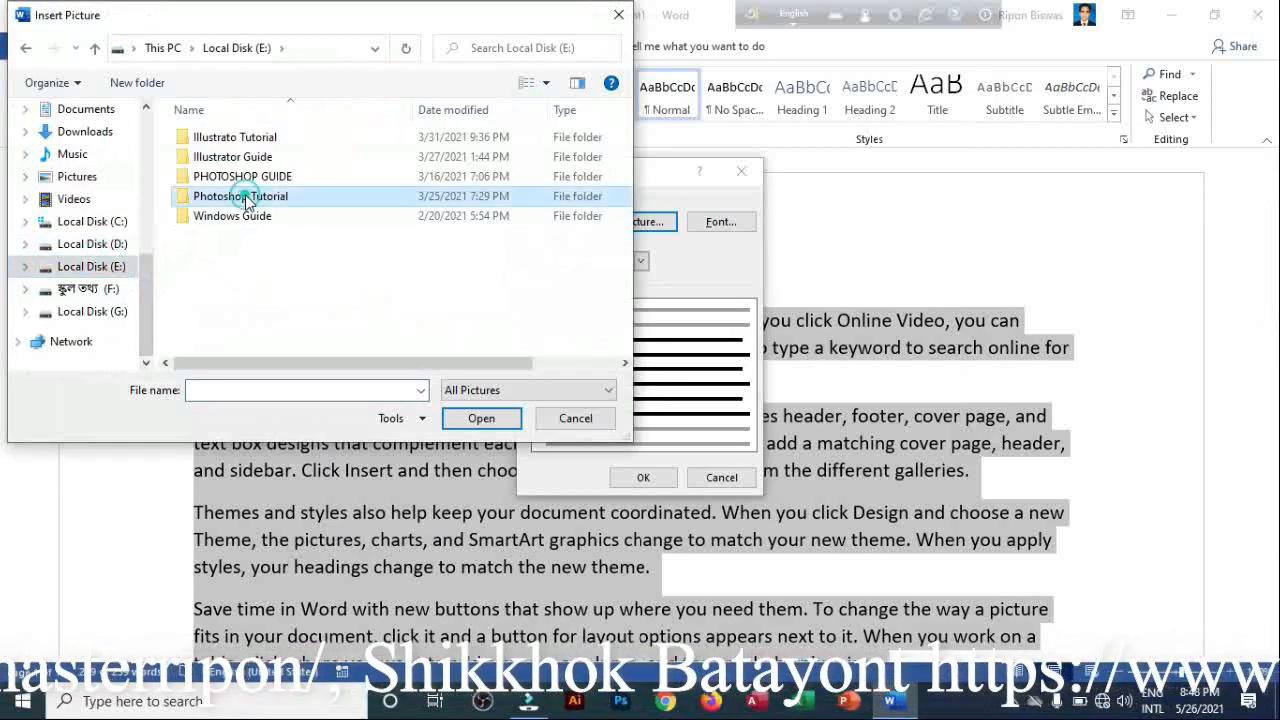
pyautogui.doubleClick(300, 258)
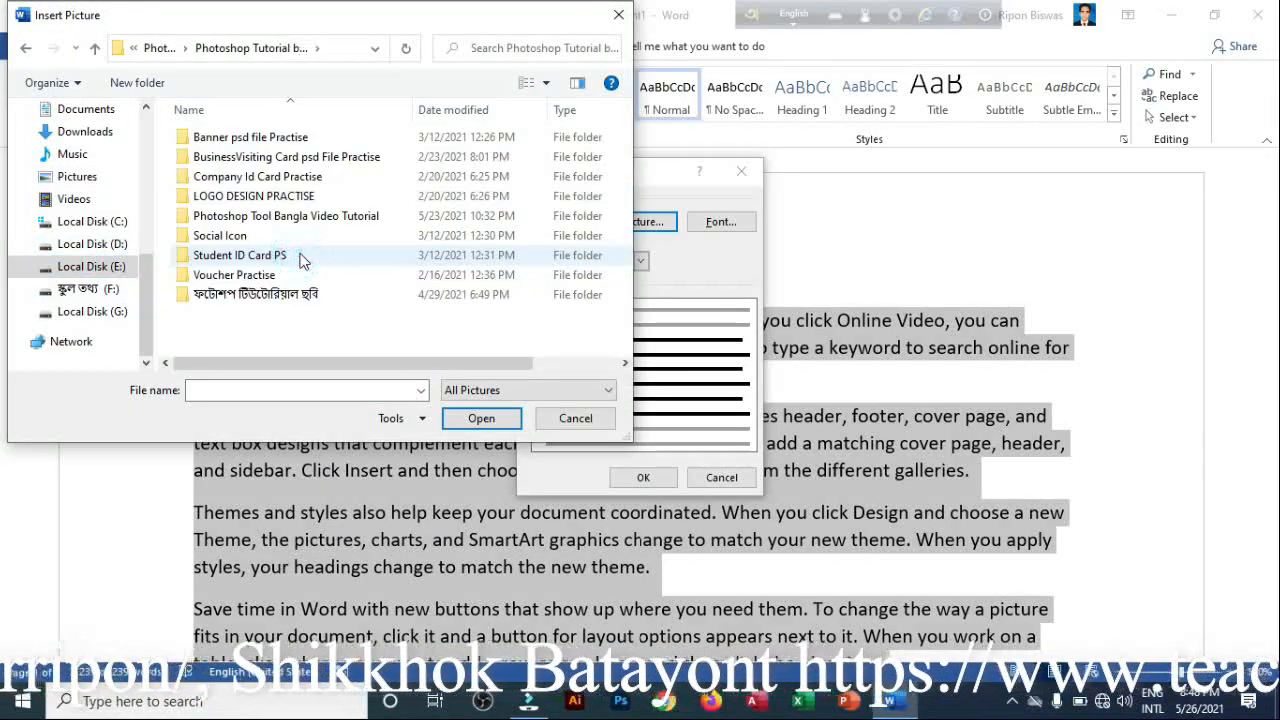
pyautogui.doubleClick(268, 294)
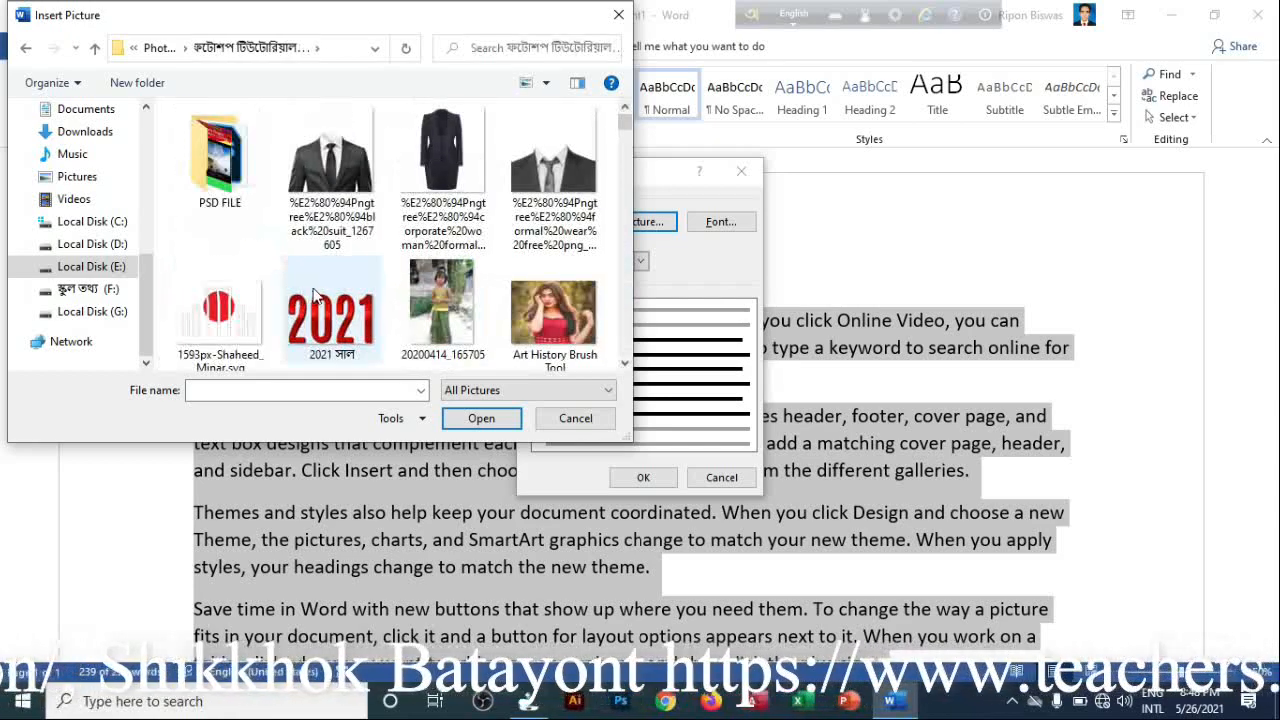
# - Define the colourful pinwheel picture named download as the bullet for the selected paragraphs, check the list, and undo its application
pyautogui.scroll(-2, 338, 300)
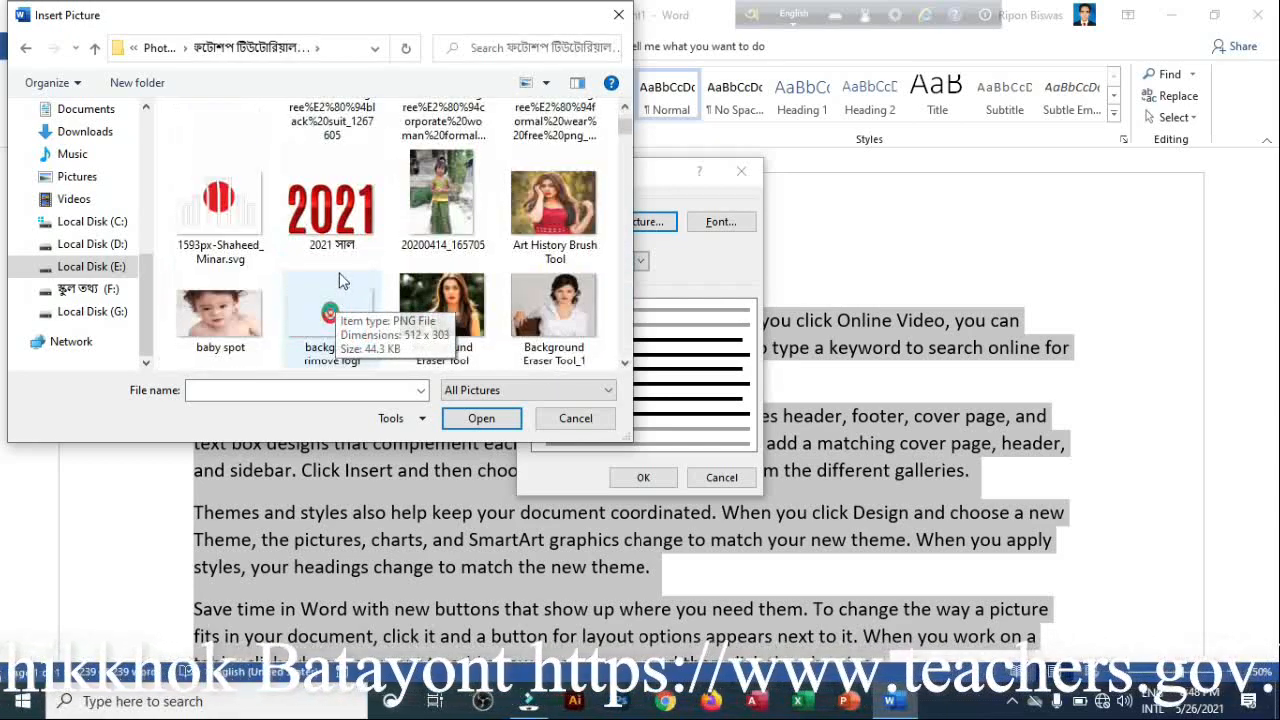
pyautogui.scroll(-2, 339, 275)
pyautogui.scroll(-3, 339, 272)
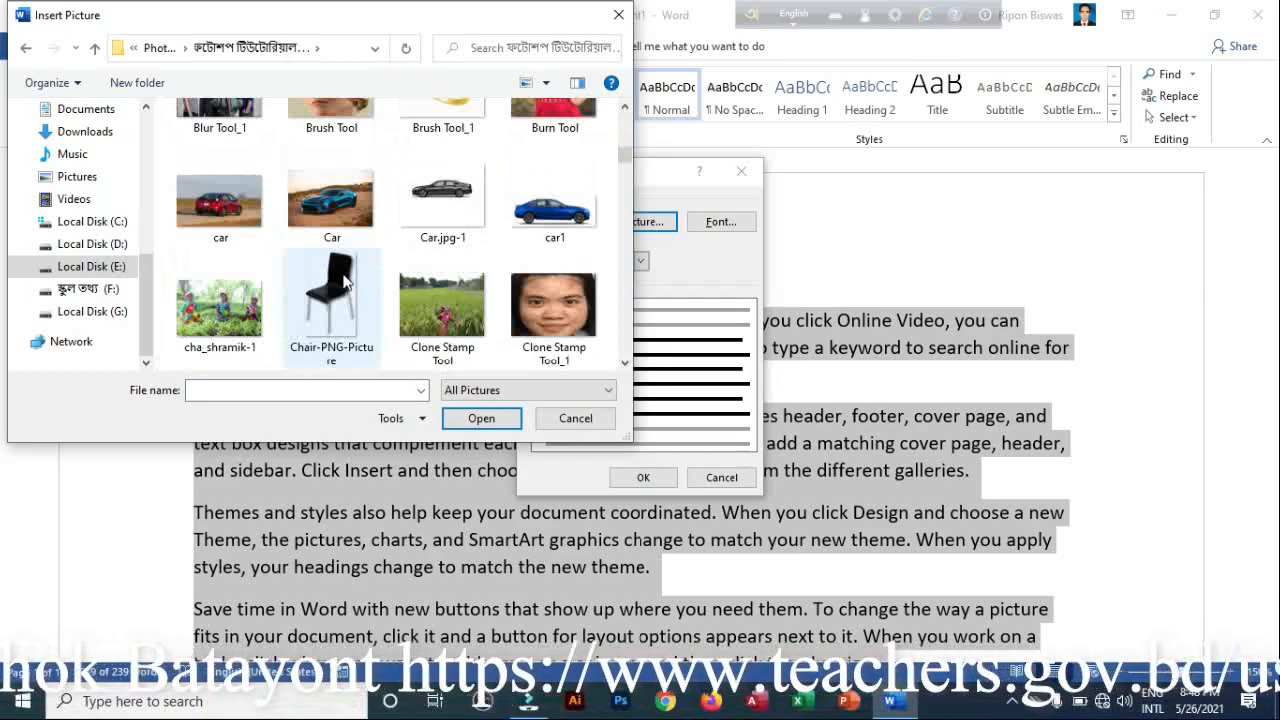
pyautogui.scroll(-4, 343, 283)
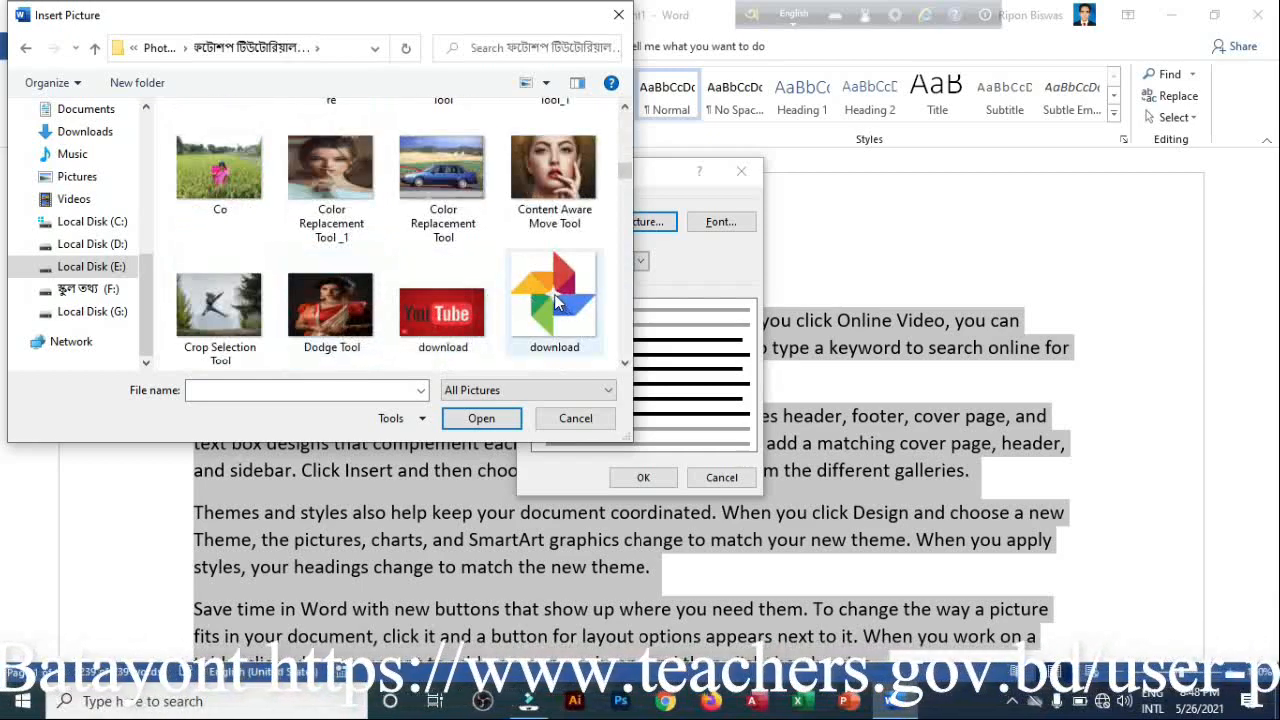
pyautogui.click(557, 303)
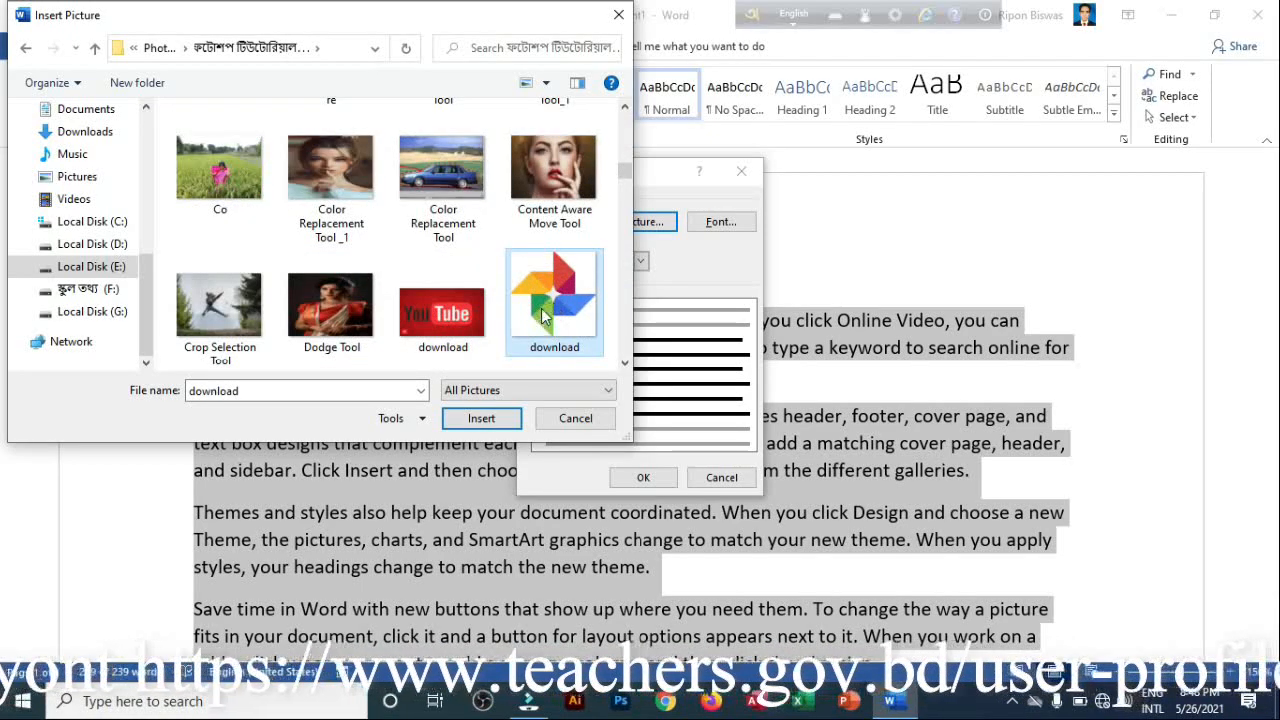
pyautogui.click(489, 420)
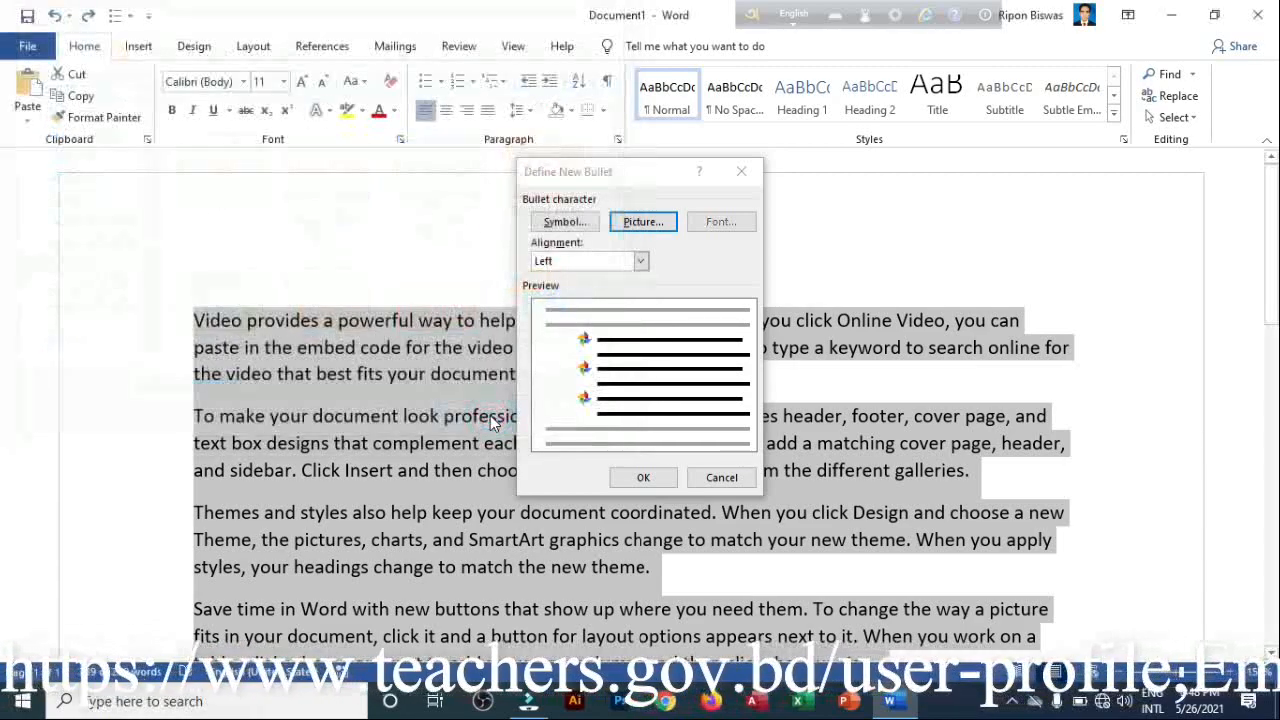
pyautogui.click(648, 479)
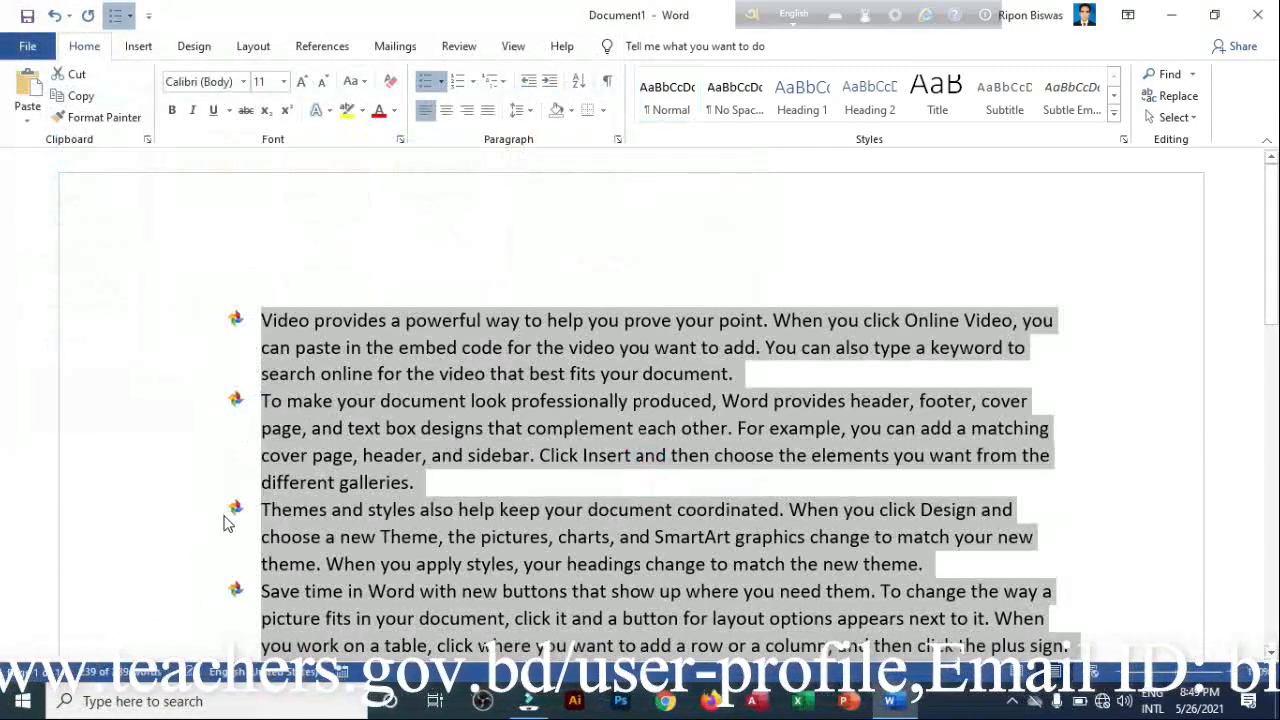
pyautogui.scroll(-2, 258, 438)
pyautogui.scroll(-2, 258, 438)
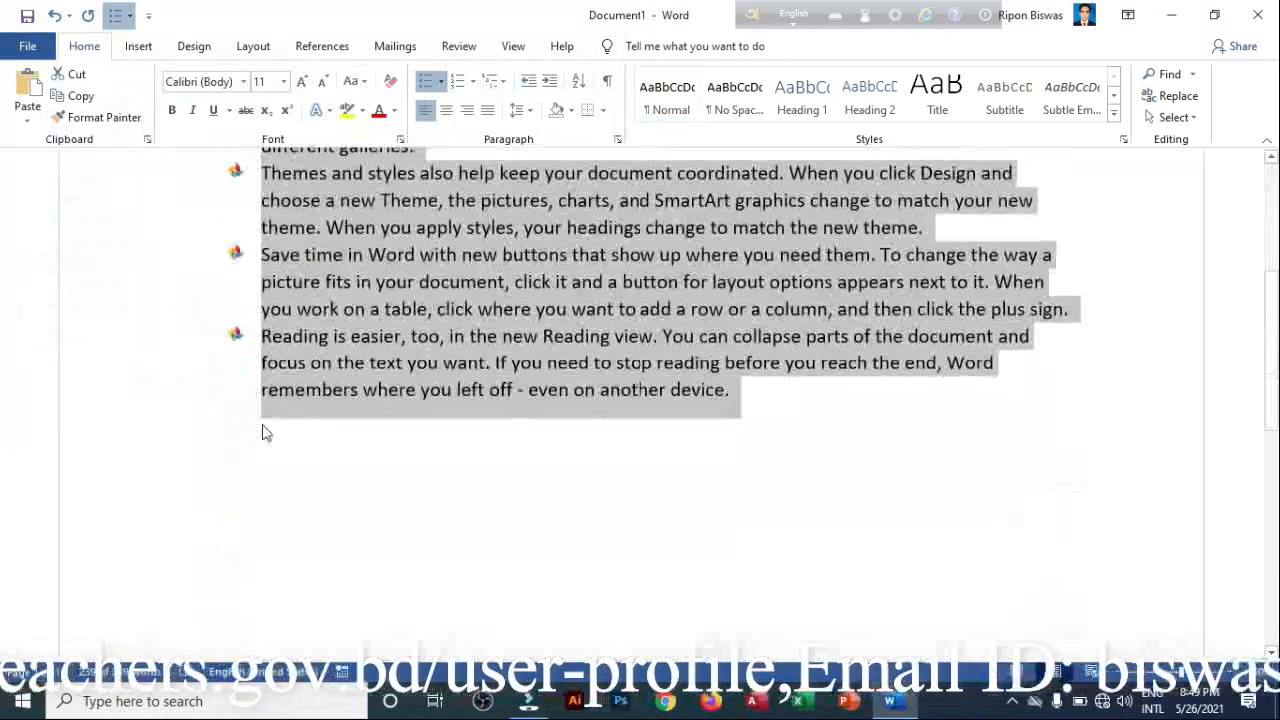
pyautogui.scroll(3, 263, 429)
pyautogui.hotkey('ctrl', 'z')
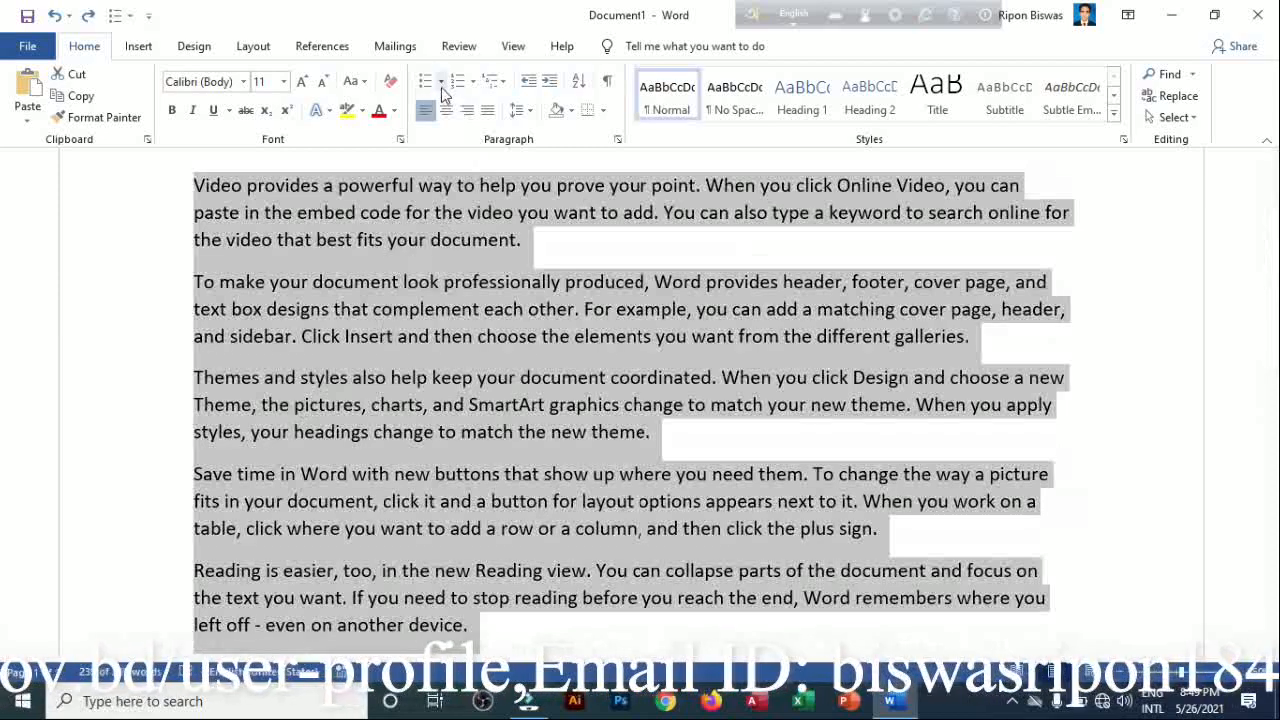
# - Try the library's 1. 2. 3. numbering on the selected paragraphs and undo it
pyautogui.click(441, 81)
pyautogui.click(441, 81)
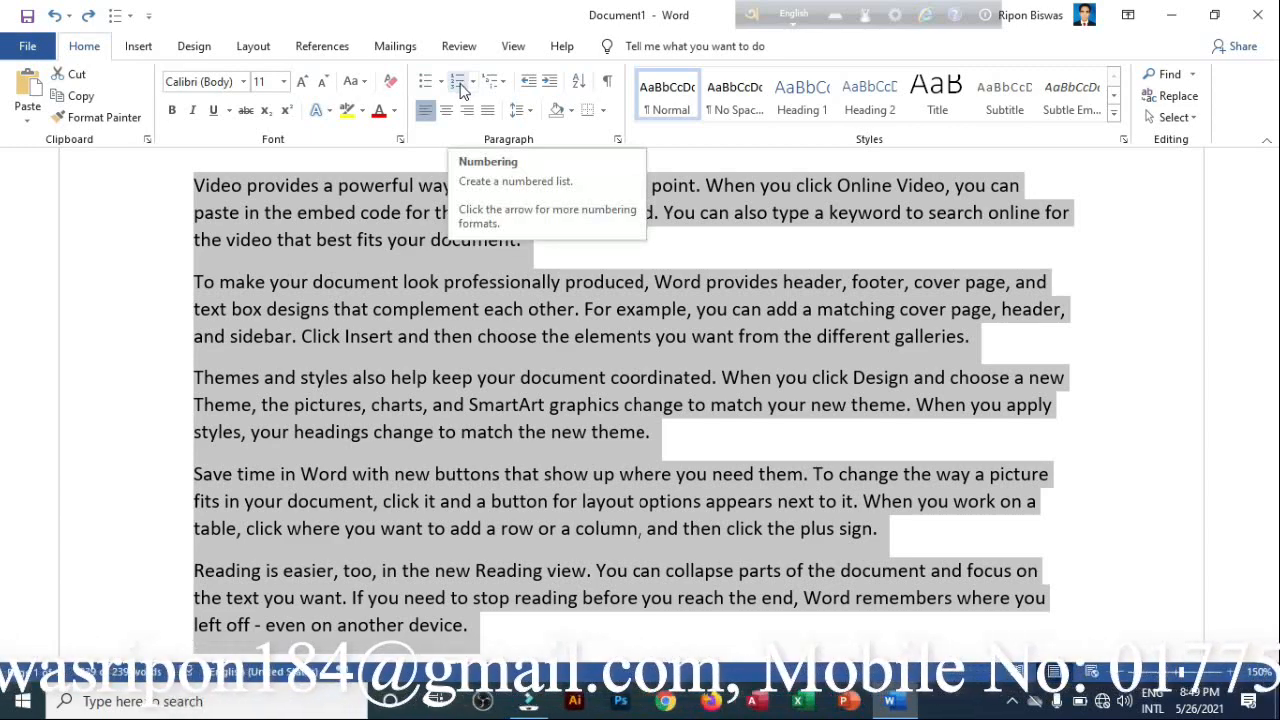
pyautogui.click(470, 86)
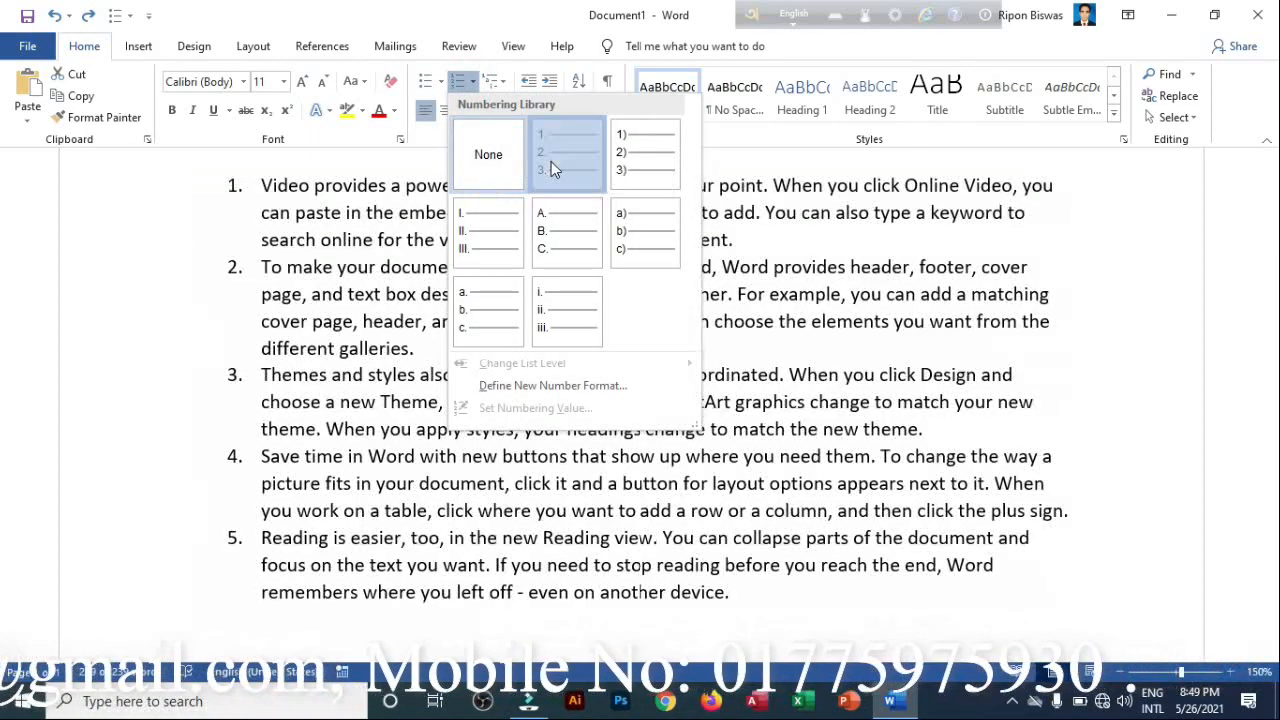
pyautogui.click(551, 161)
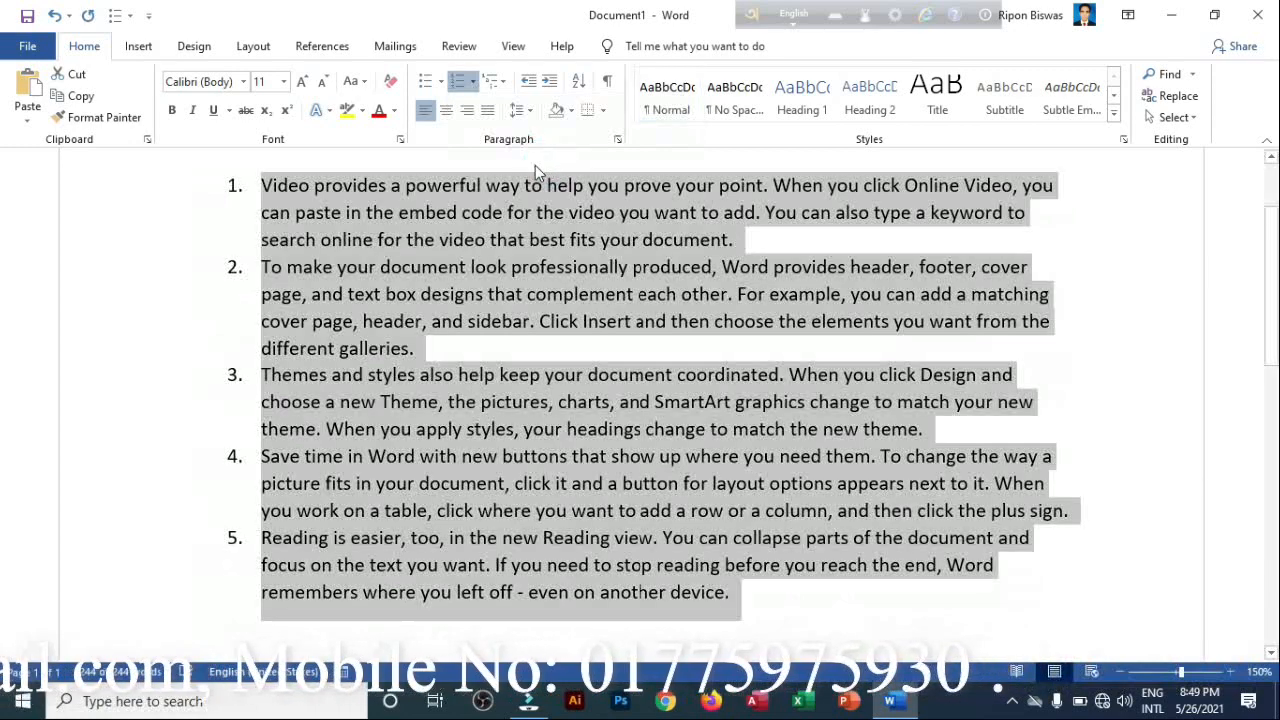
pyautogui.hotkey('ctrl', 'z')
# - Number the selected paragraphs again, try the 1) 2) 3) format on them, and undo both numbering changes
pyautogui.click(463, 84)
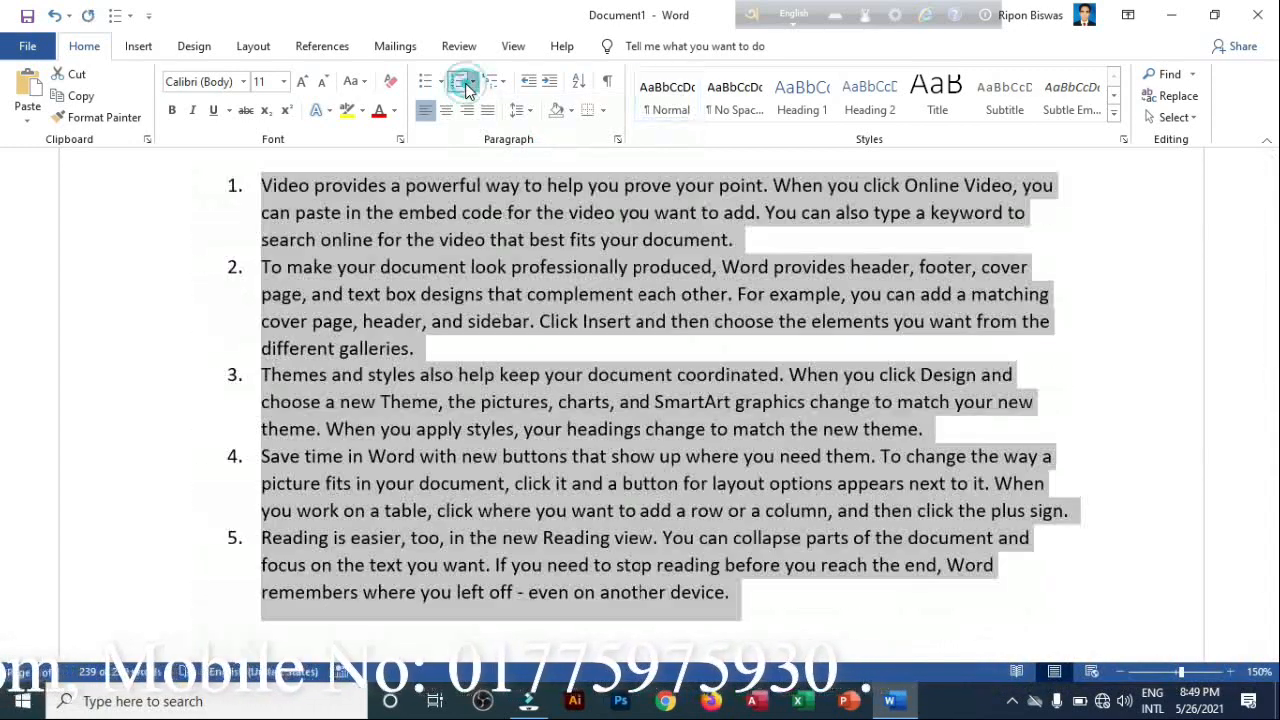
pyautogui.click(471, 84)
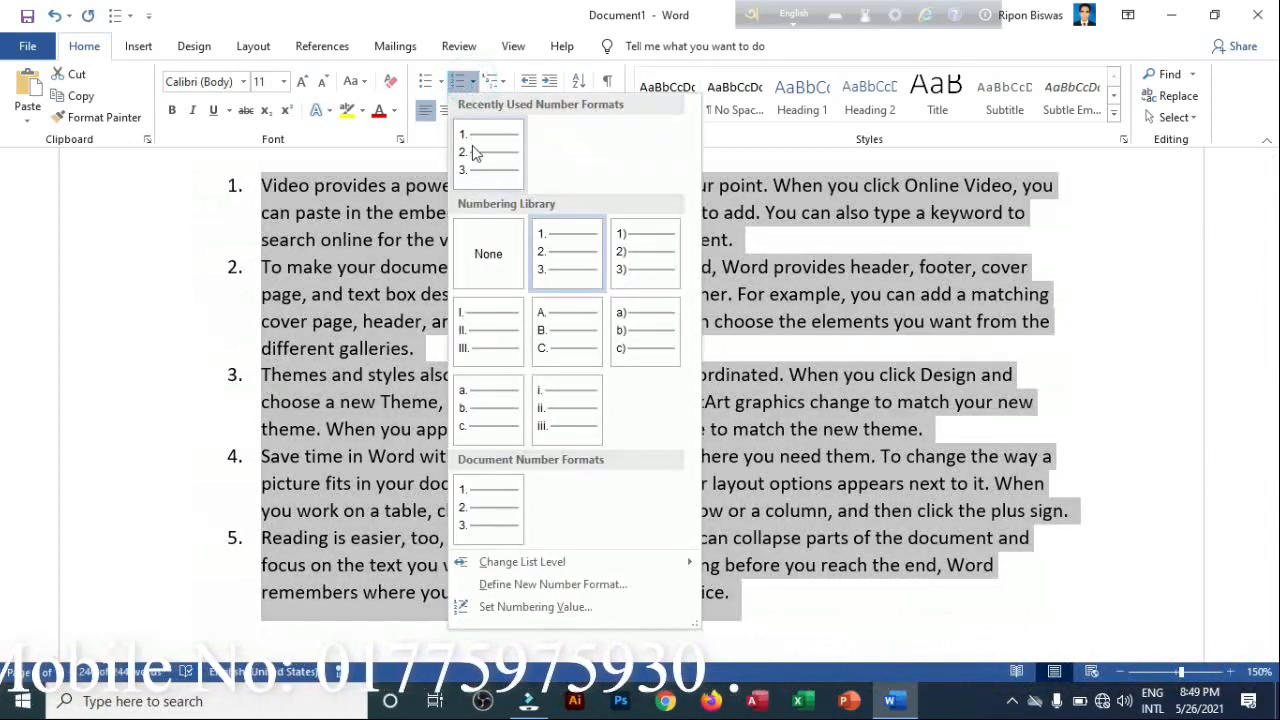
pyautogui.click(631, 266)
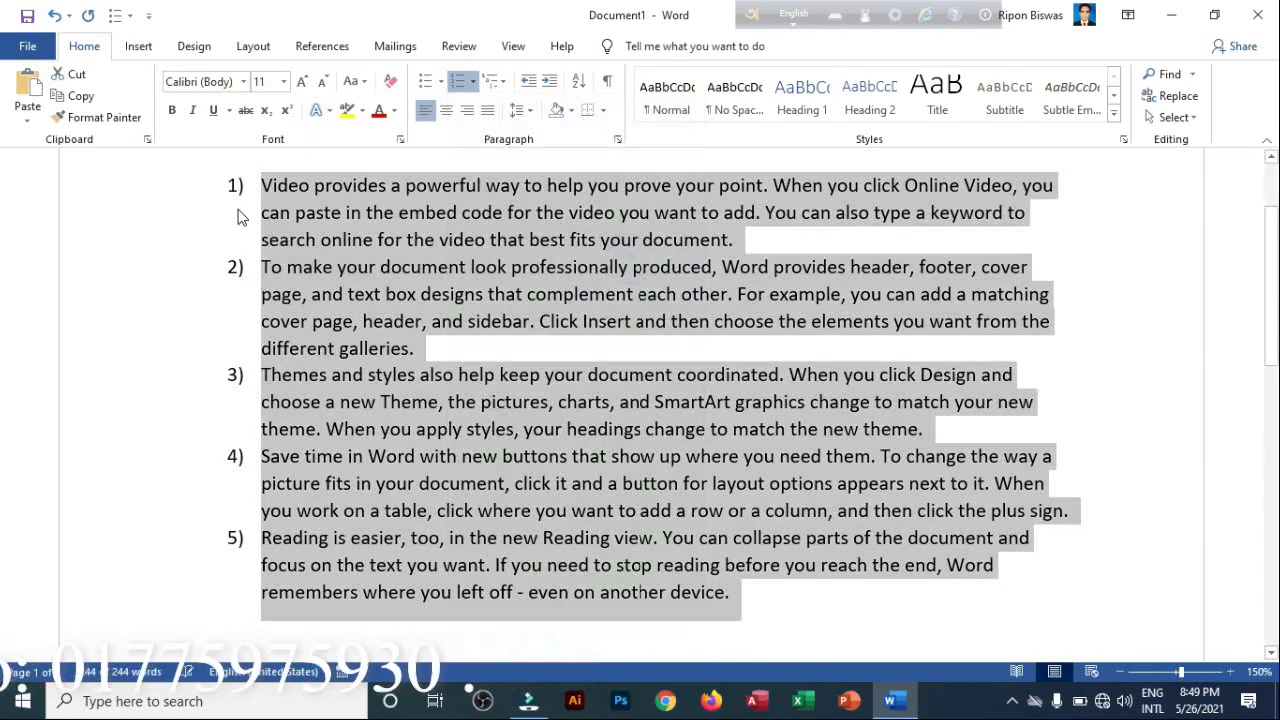
pyautogui.hotkey('ctrl', 'z')
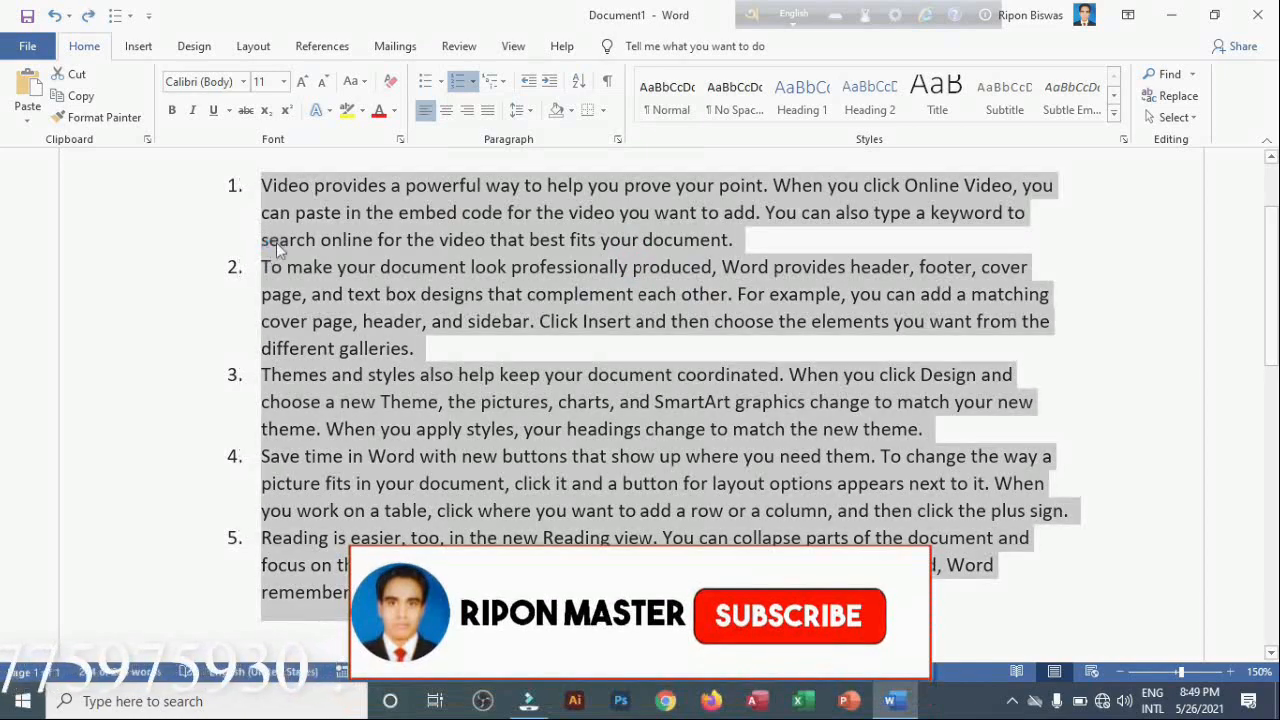
pyautogui.hotkey('ctrl', 'z')
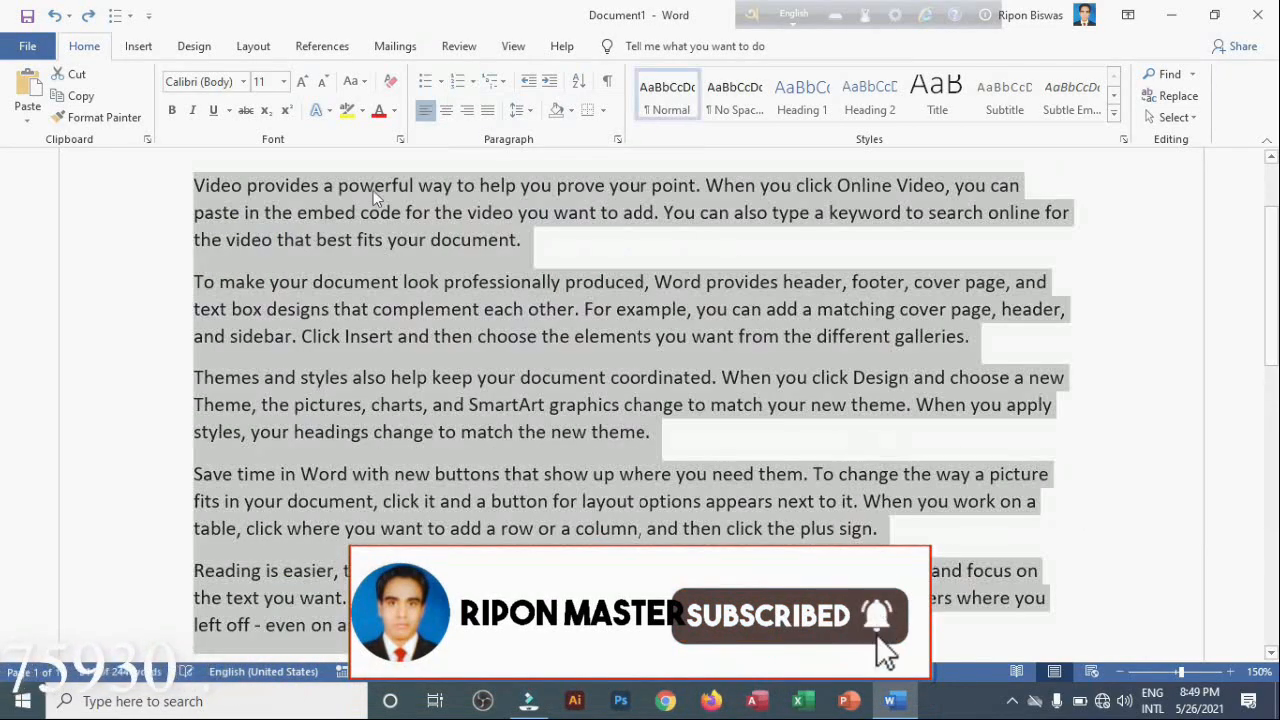
# - Try the lowercase a. b. c. numbering format on the selected paragraphs and undo it
pyautogui.click(473, 83)
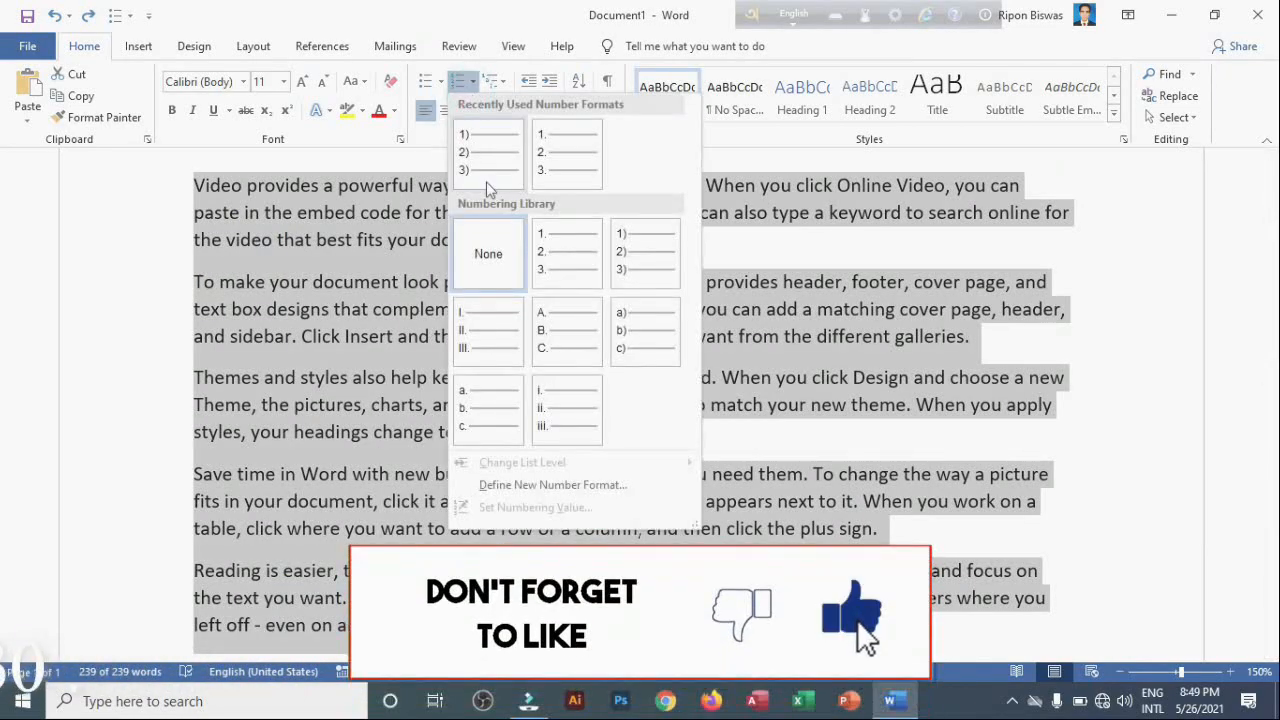
pyautogui.click(492, 408)
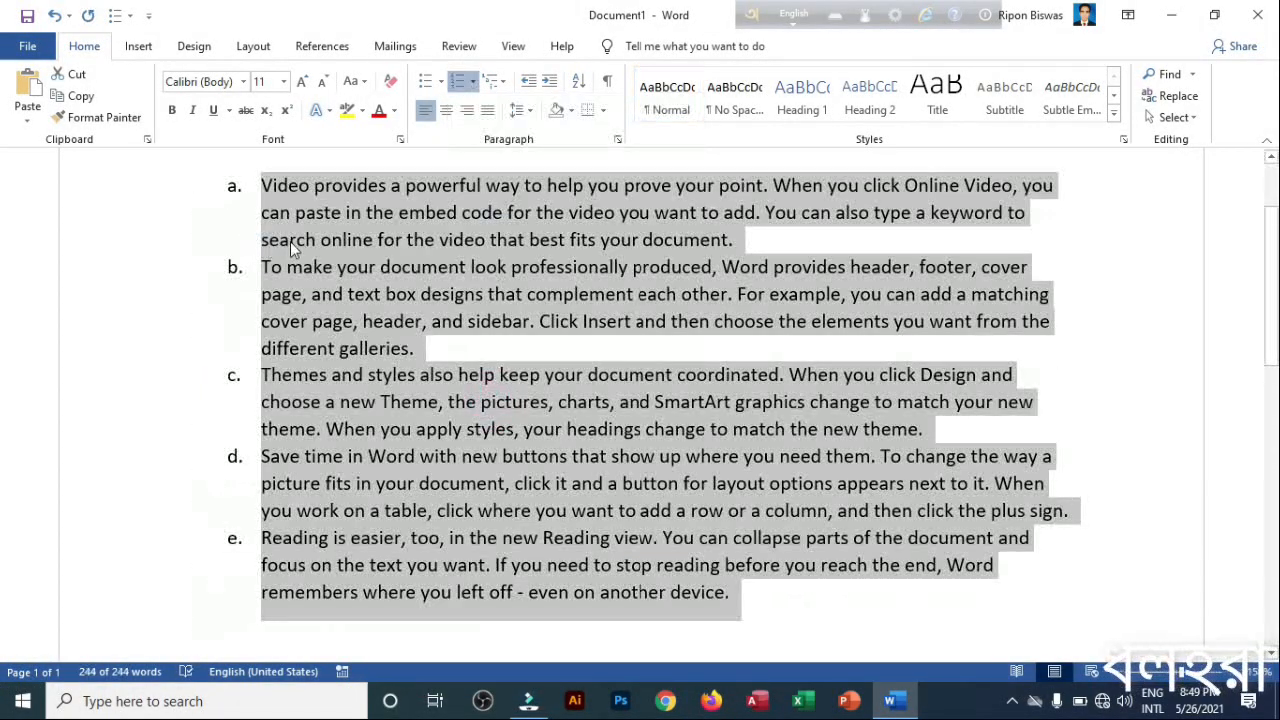
pyautogui.hotkey('ctrl', 'z')
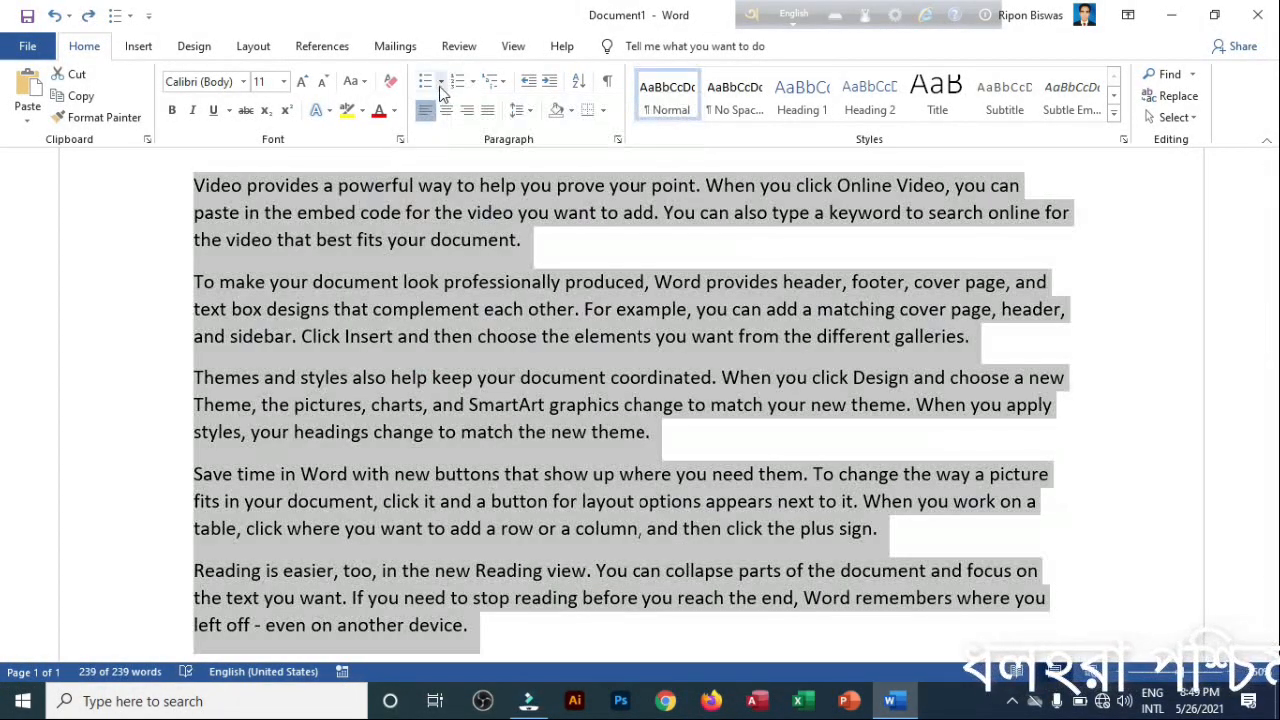
# - Define a new number format with the 1, 2, 3, ... number style and apply it to the selected paragraphs
pyautogui.click(441, 84)
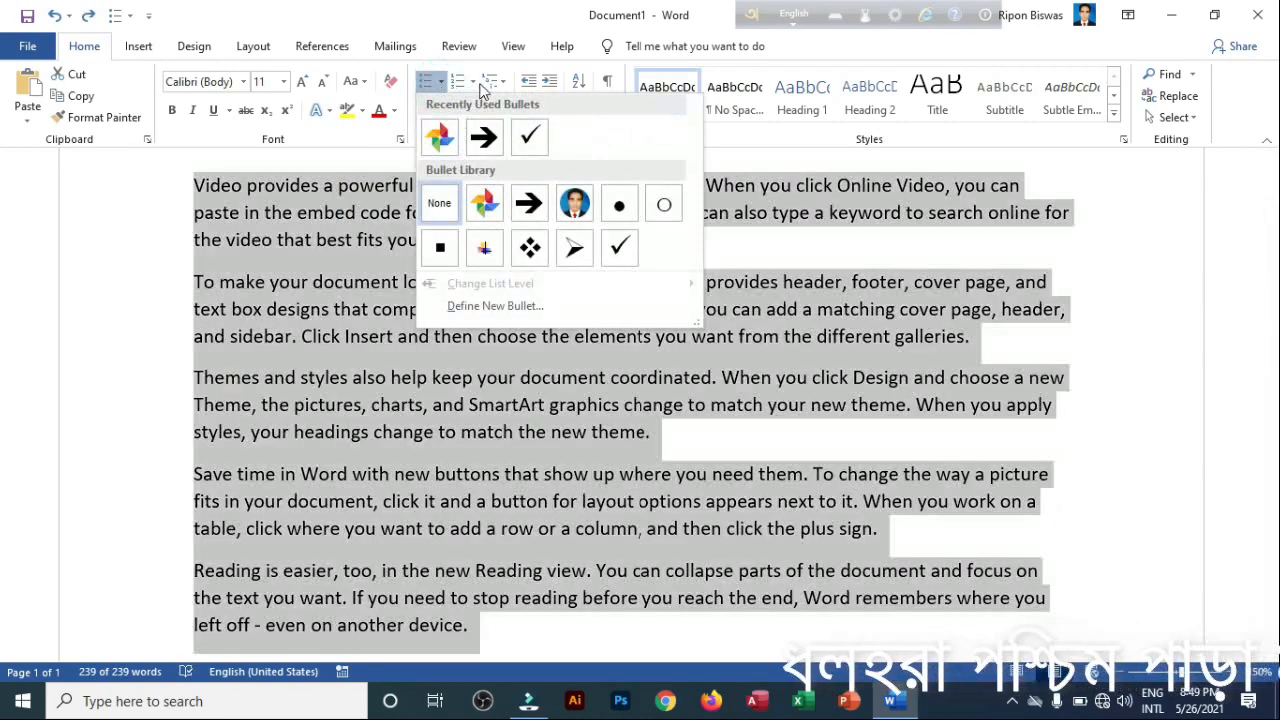
pyautogui.click(472, 81)
pyautogui.click(472, 81)
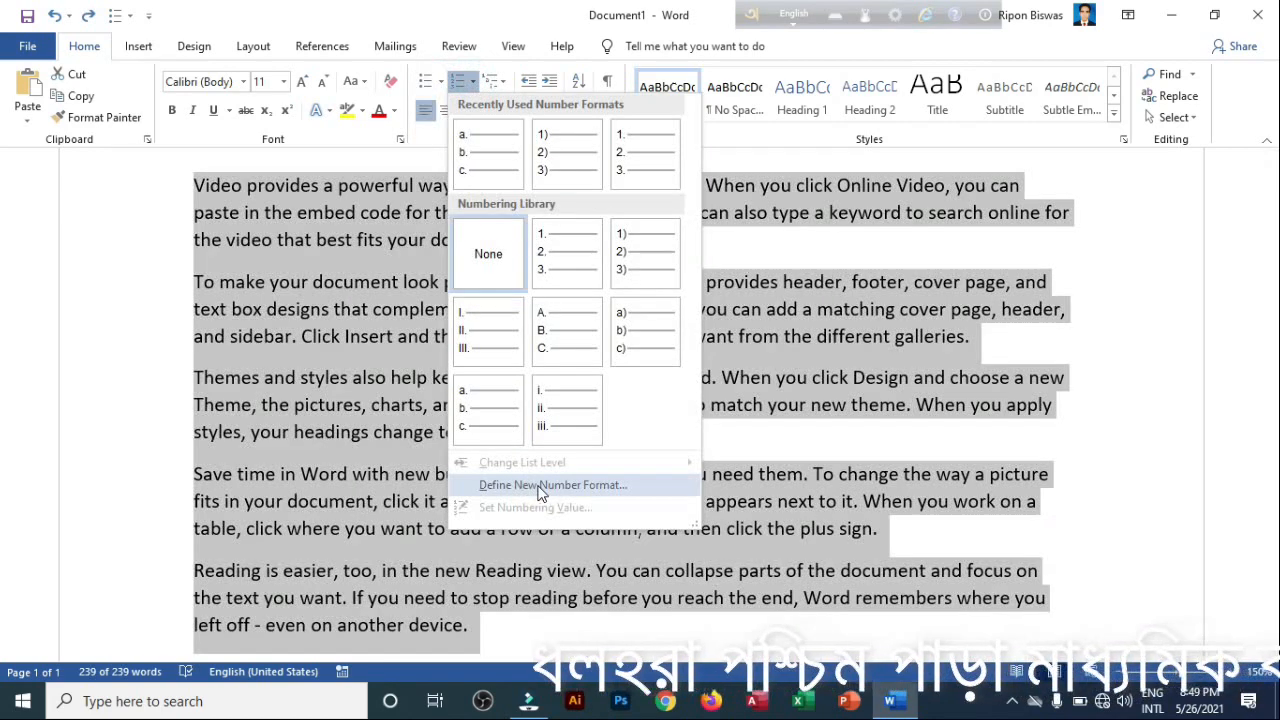
pyautogui.click(538, 485)
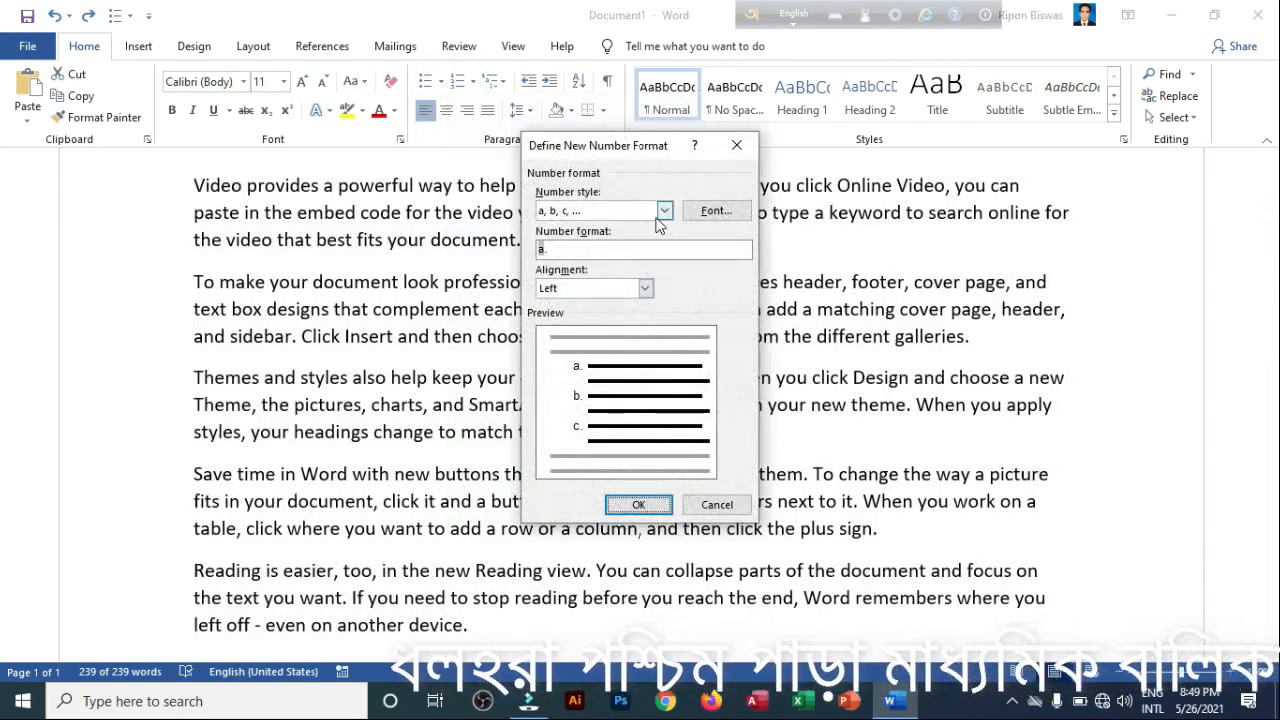
pyautogui.click(663, 211)
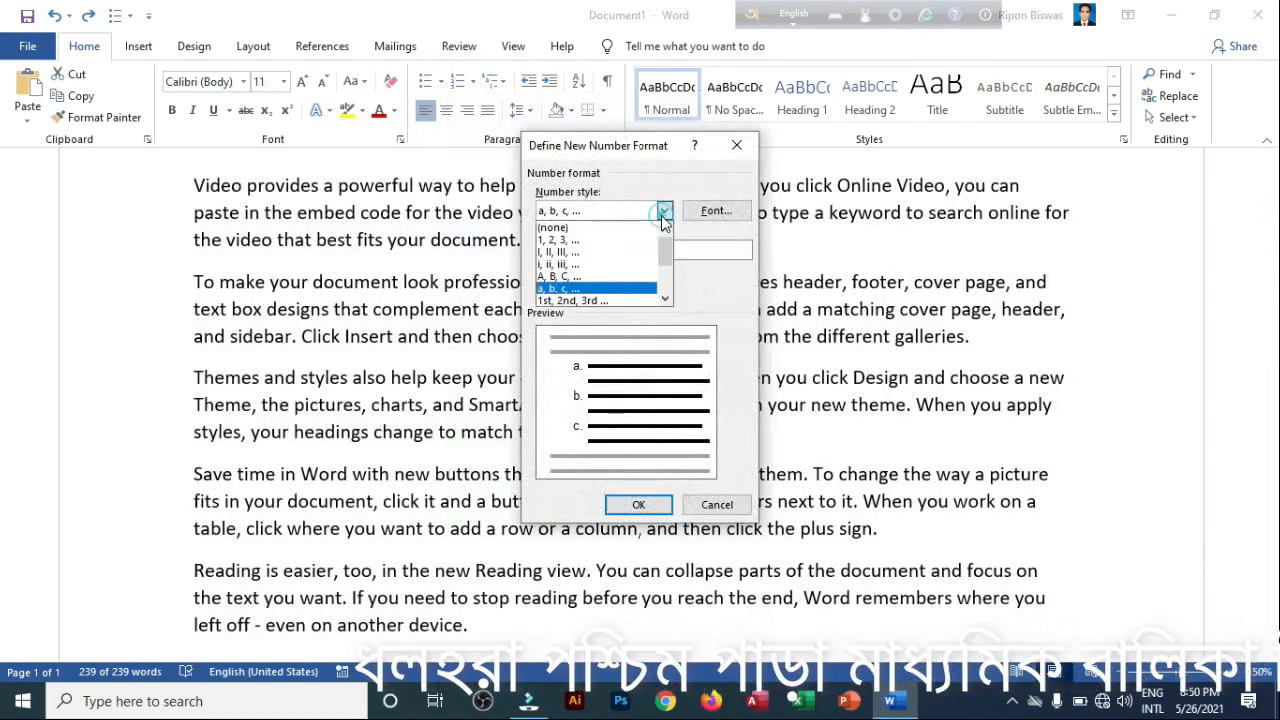
pyautogui.click(560, 240)
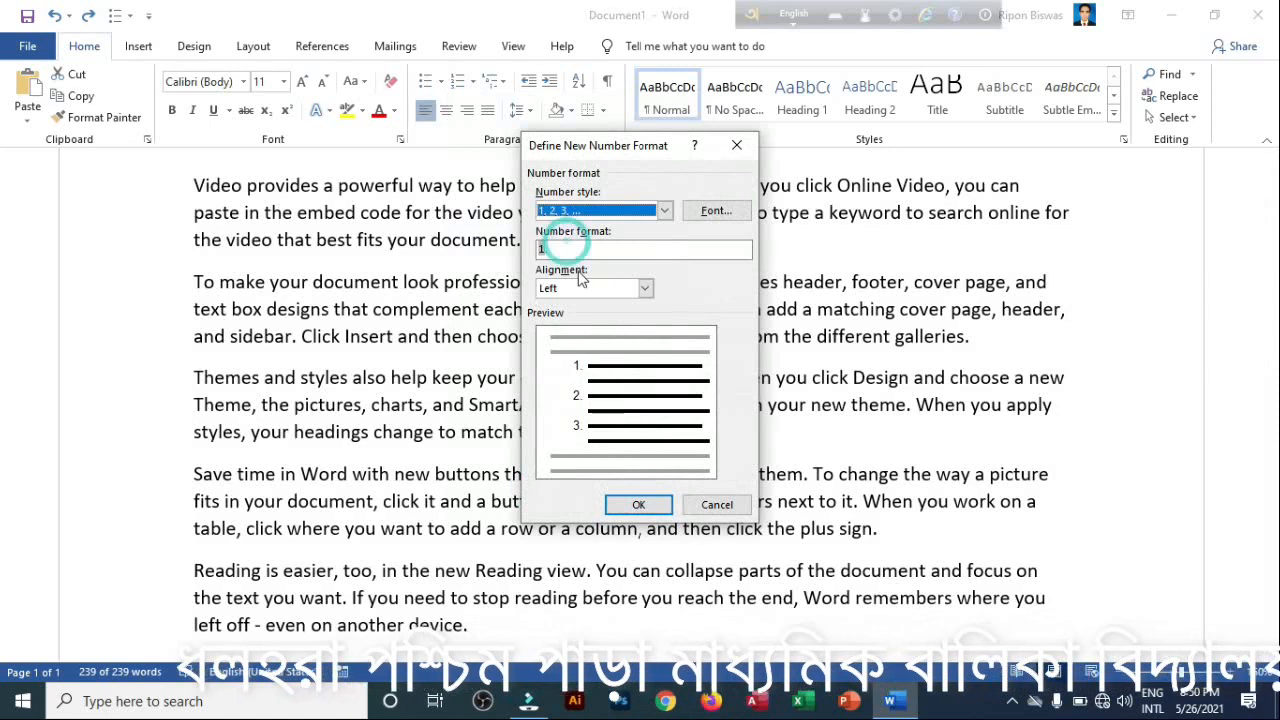
pyautogui.click(638, 505)
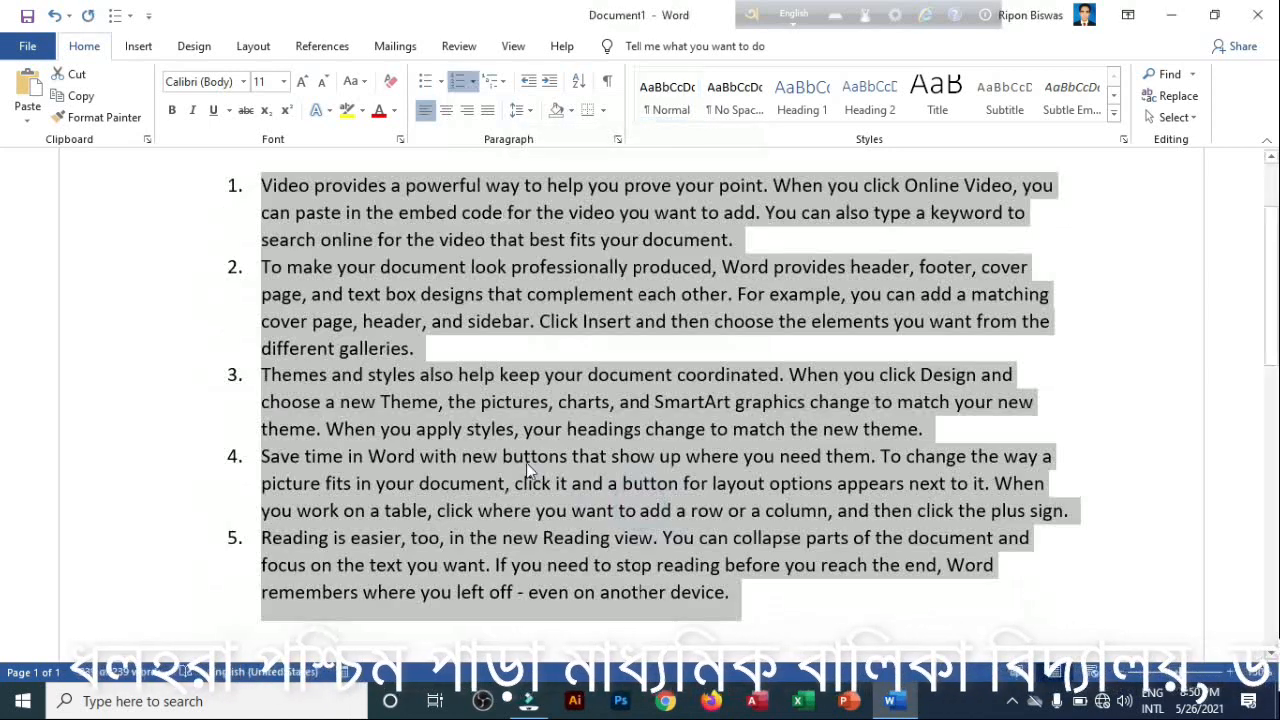
# - Apply list level 1 to the selected numbered paragraphs
pyautogui.click(473, 81)
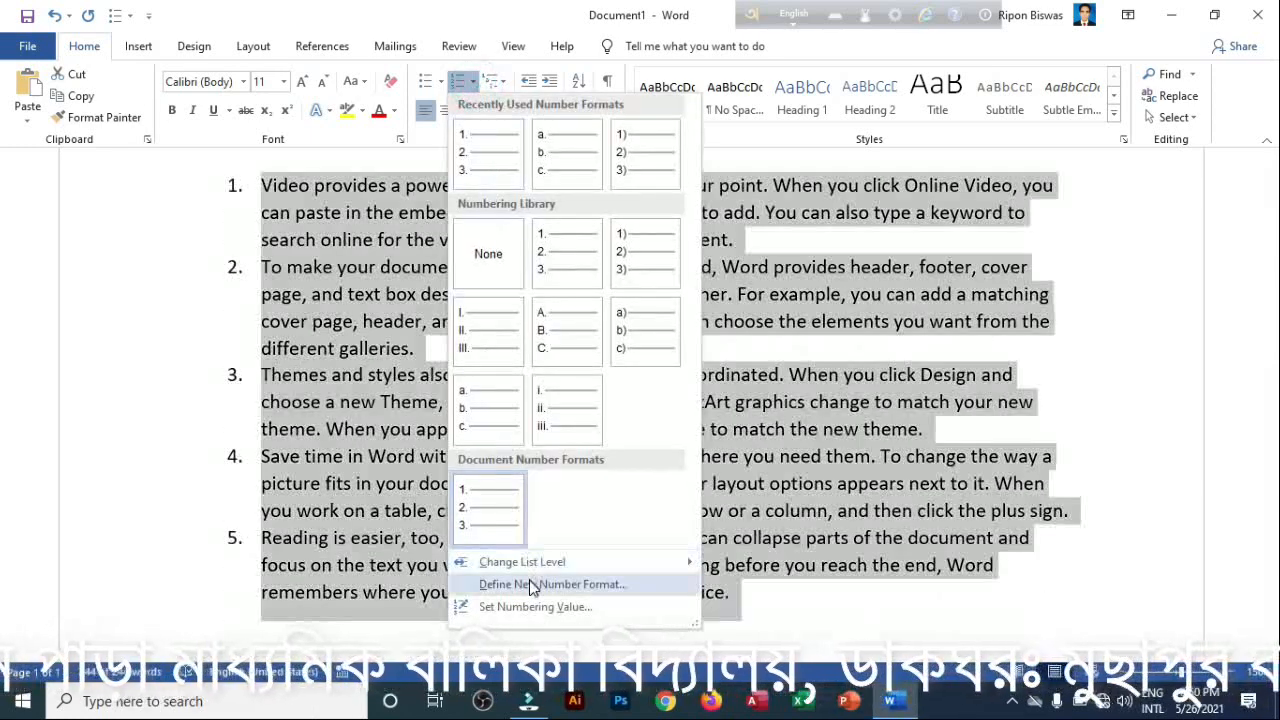
pyautogui.moveTo(526, 561)
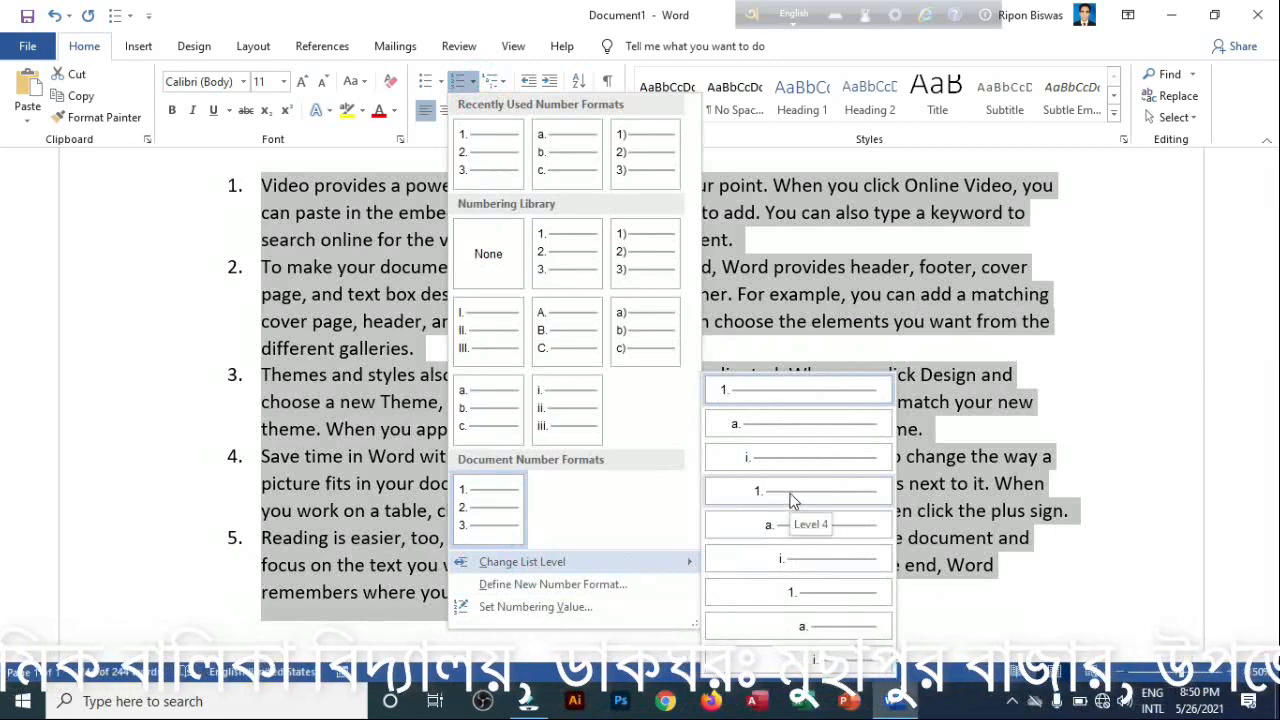
pyautogui.click(788, 396)
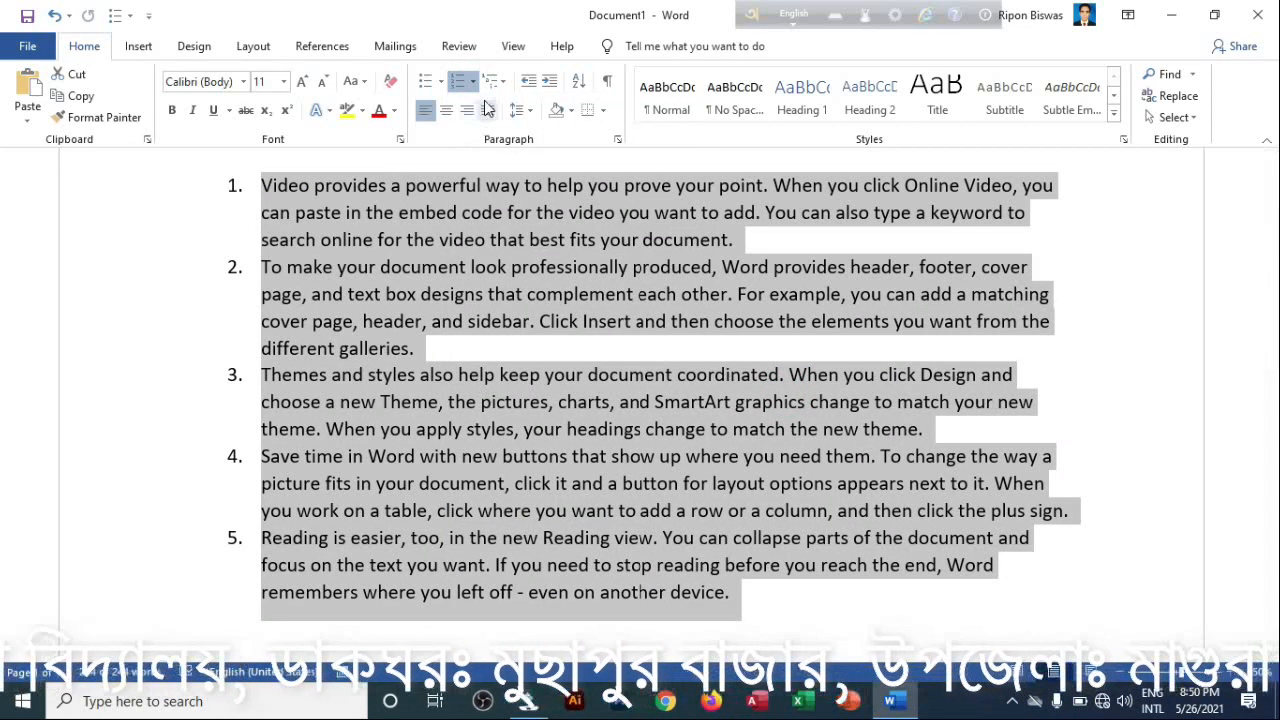
# - Try list level 5 with lowercase letters on the selected paragraphs, and undo both the level change and the numbering
pyautogui.click(482, 89)
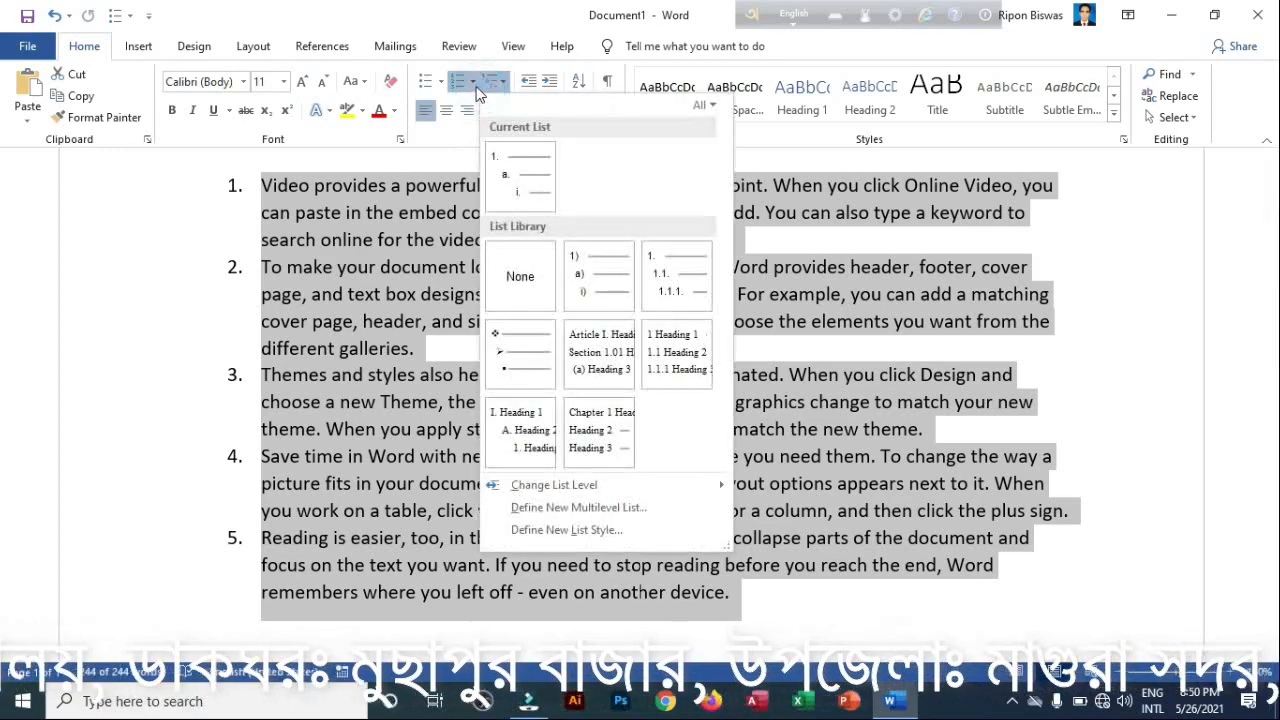
pyautogui.click(477, 91)
pyautogui.click(472, 82)
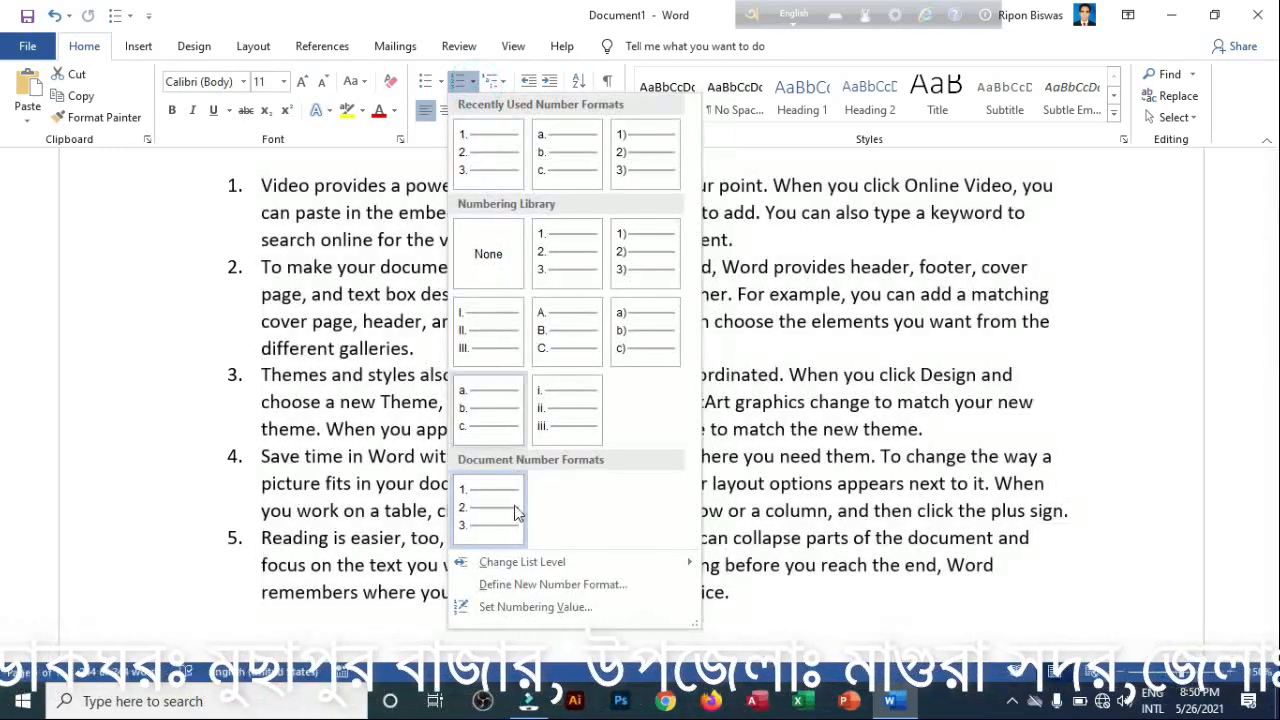
pyautogui.moveTo(556, 565)
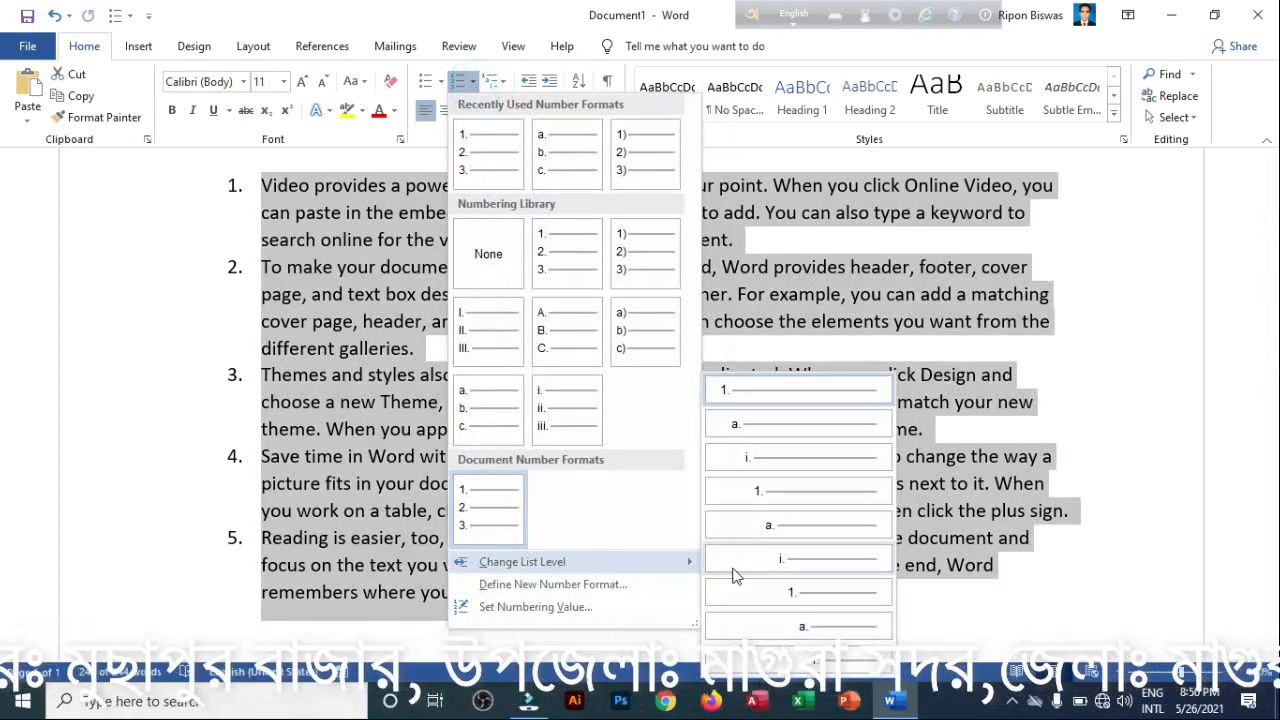
pyautogui.click(789, 525)
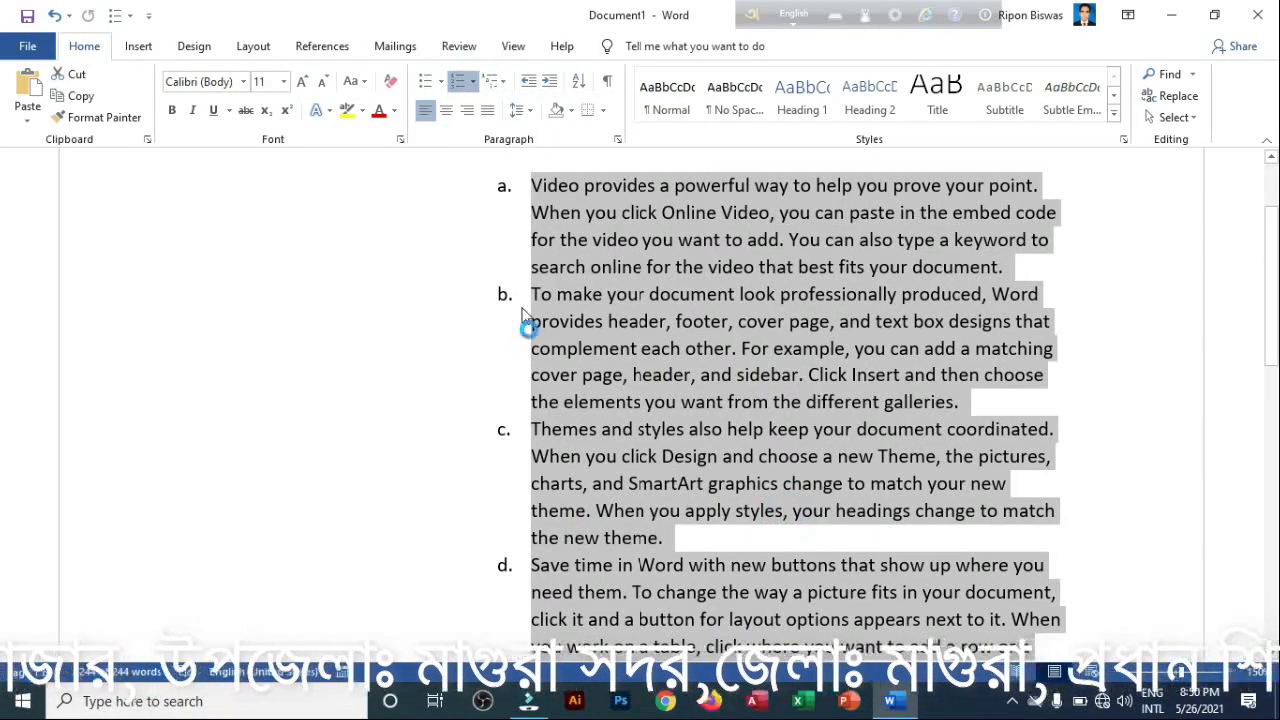
pyautogui.scroll(3, 528, 323)
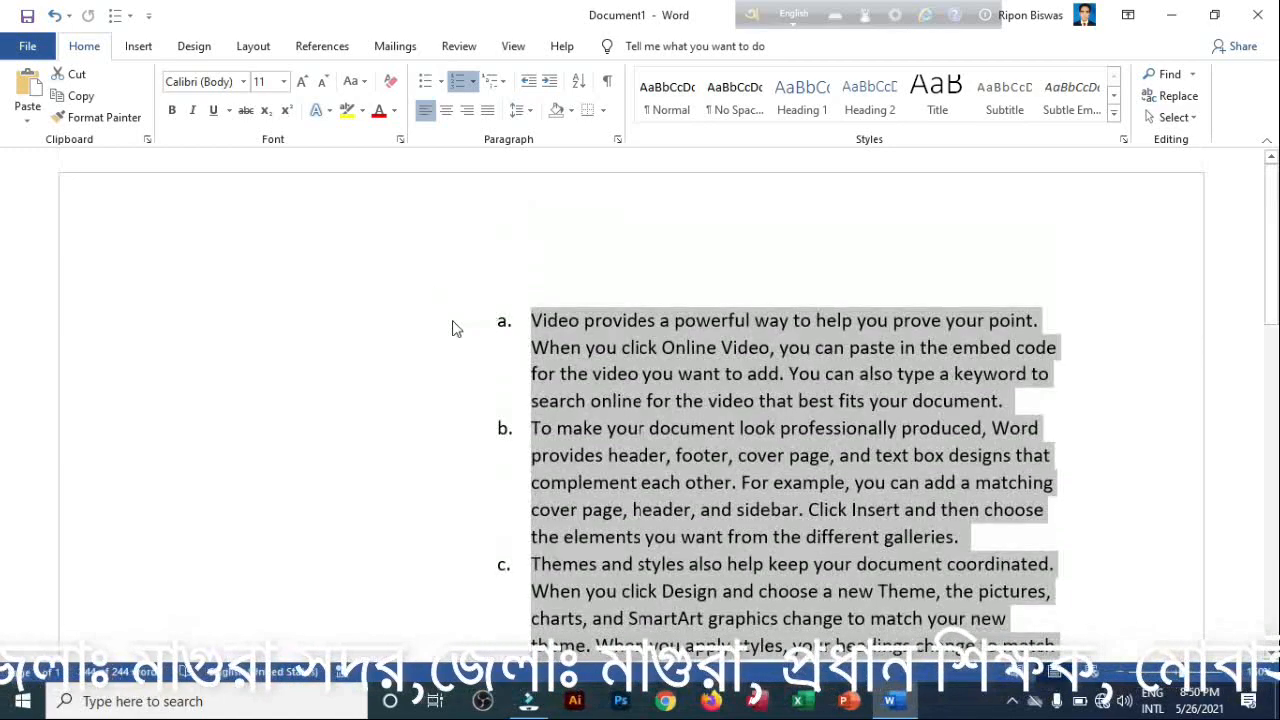
pyautogui.hotkey('ctrl', 'z')
pyautogui.hotkey('ctrl', 'z')
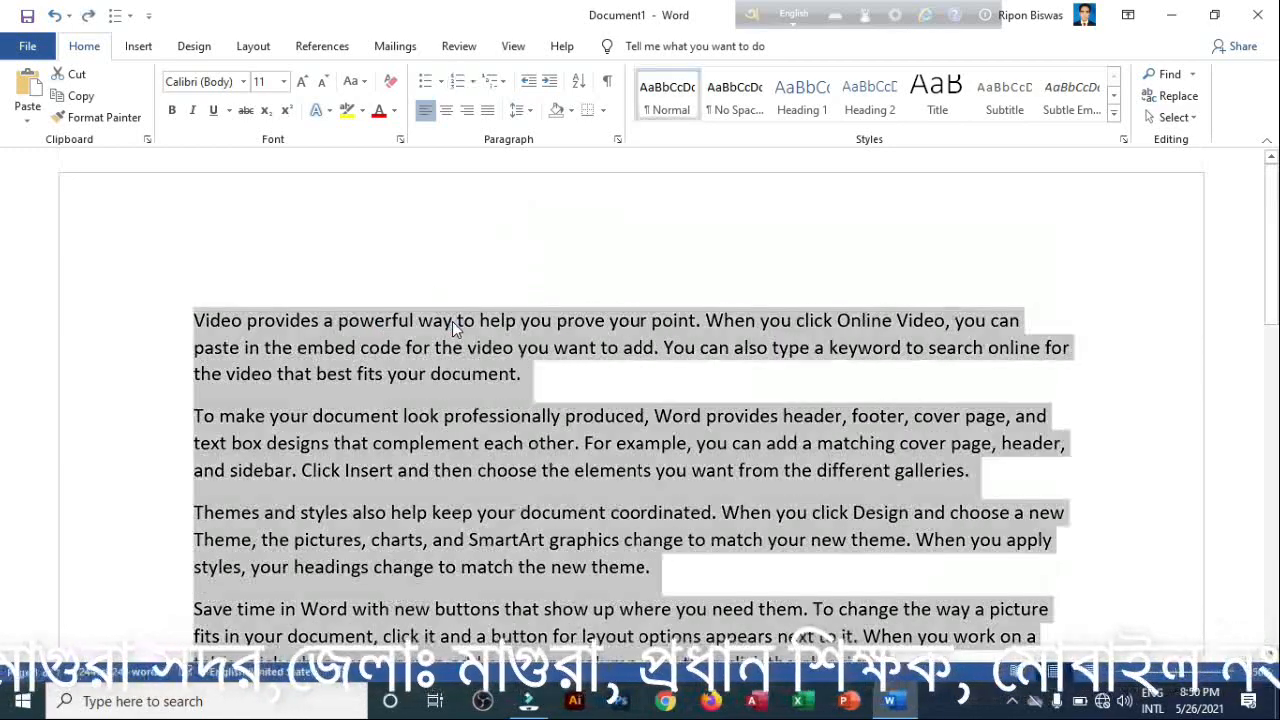
# - Try a new number format with the a, b, c, ... style and Right alignment on the selected paragraphs, and undo it
pyautogui.click(472, 81)
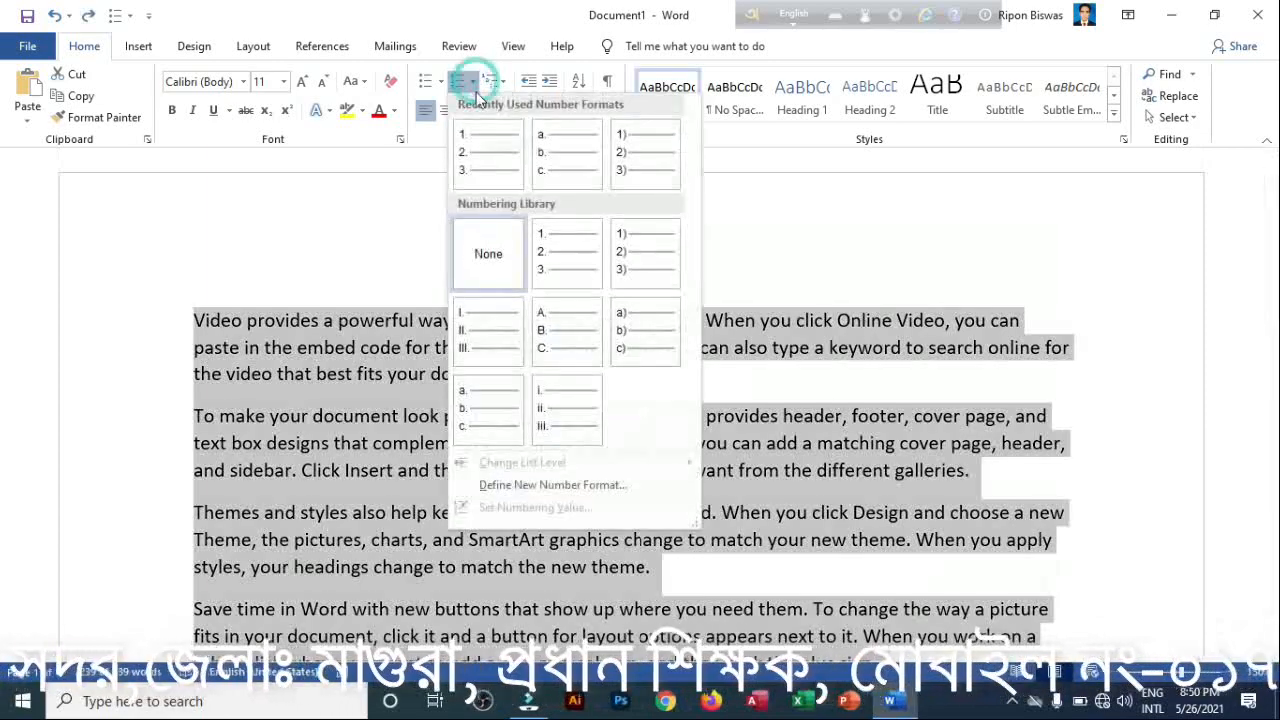
pyautogui.click(556, 485)
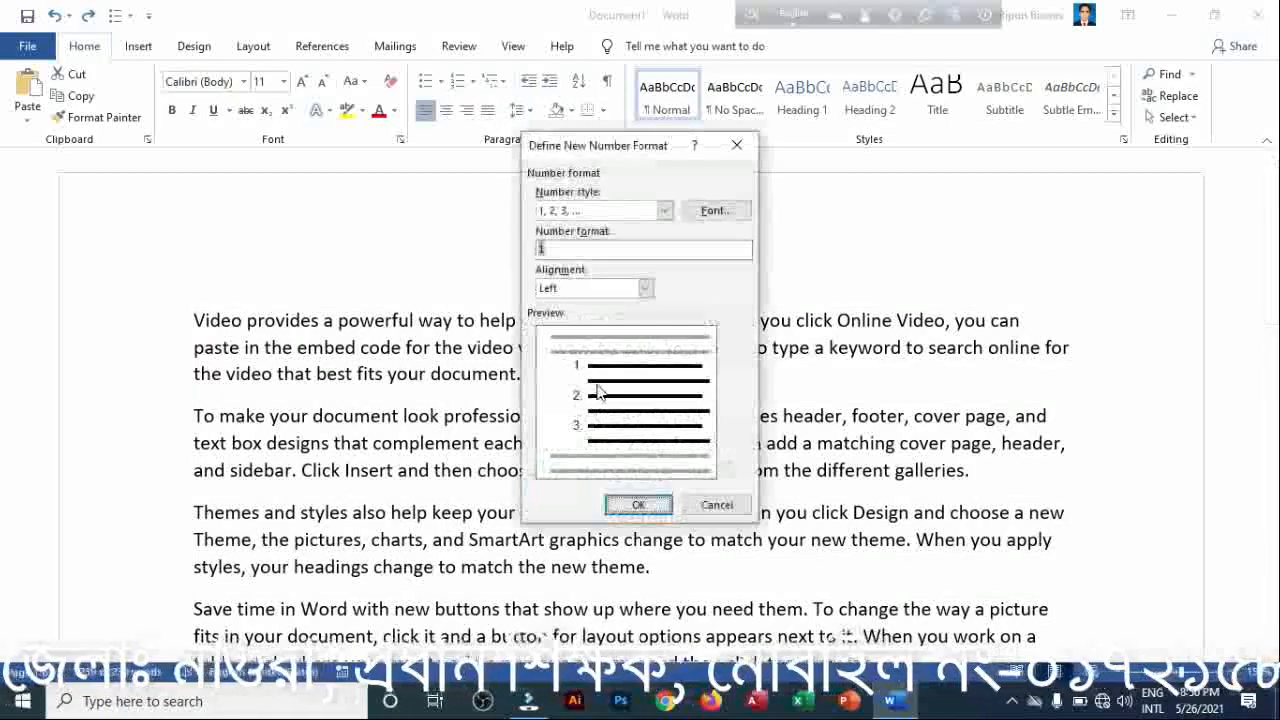
pyautogui.click(664, 211)
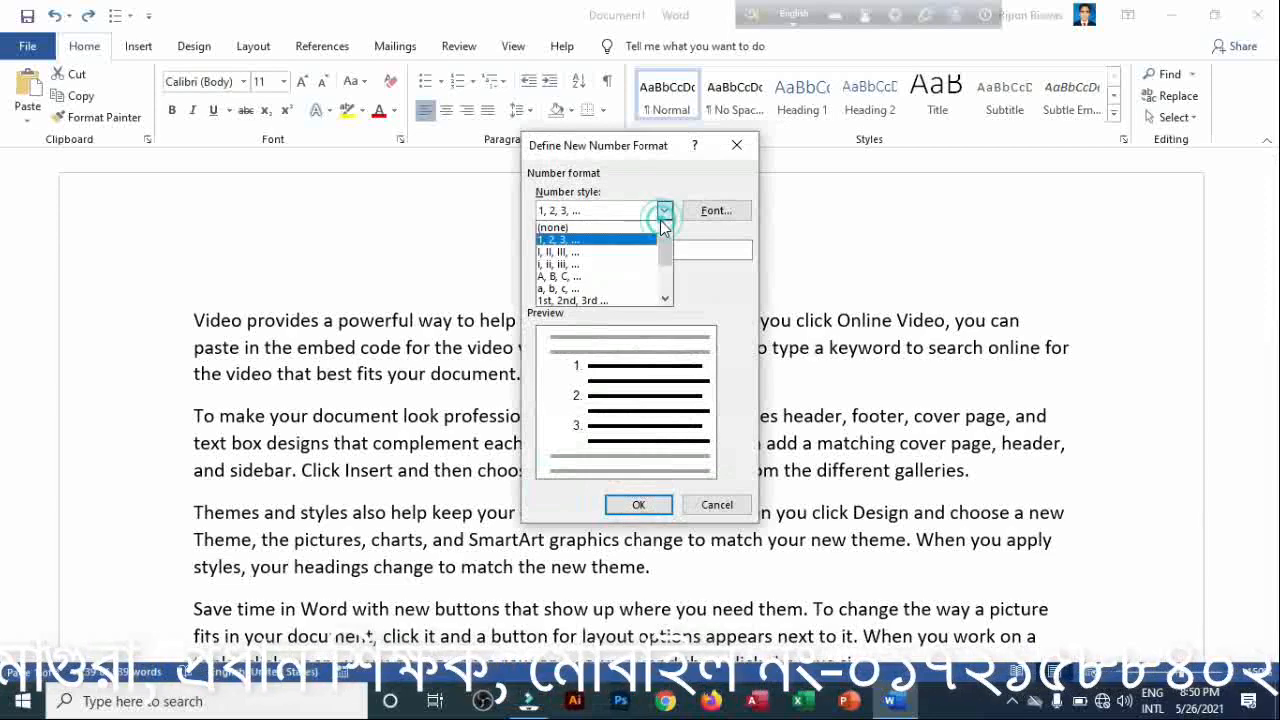
pyautogui.click(570, 289)
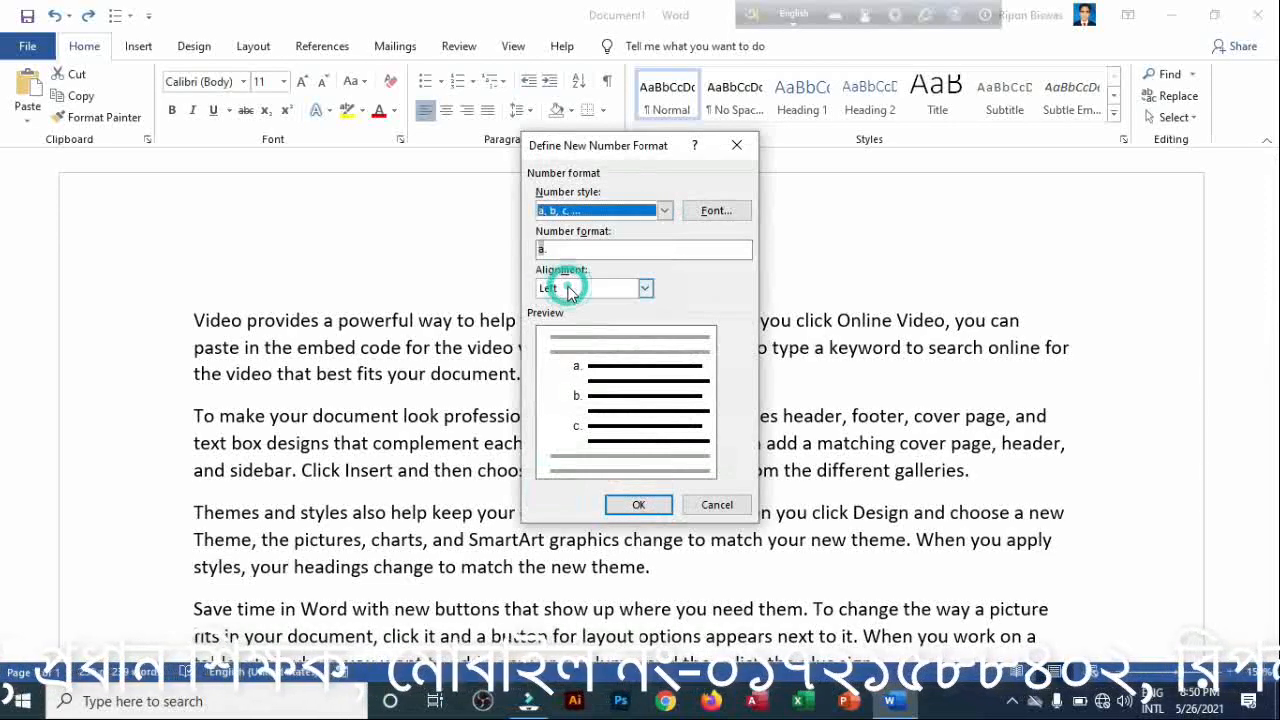
pyautogui.click(645, 289)
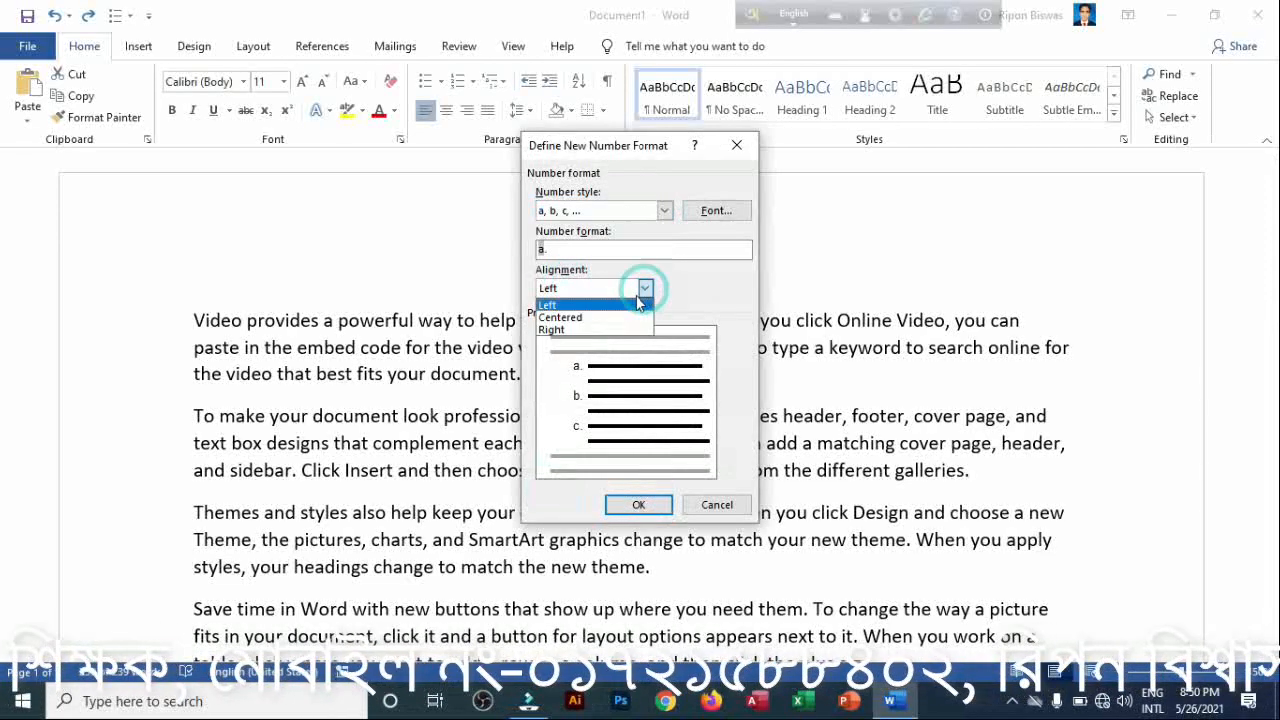
pyautogui.click(558, 332)
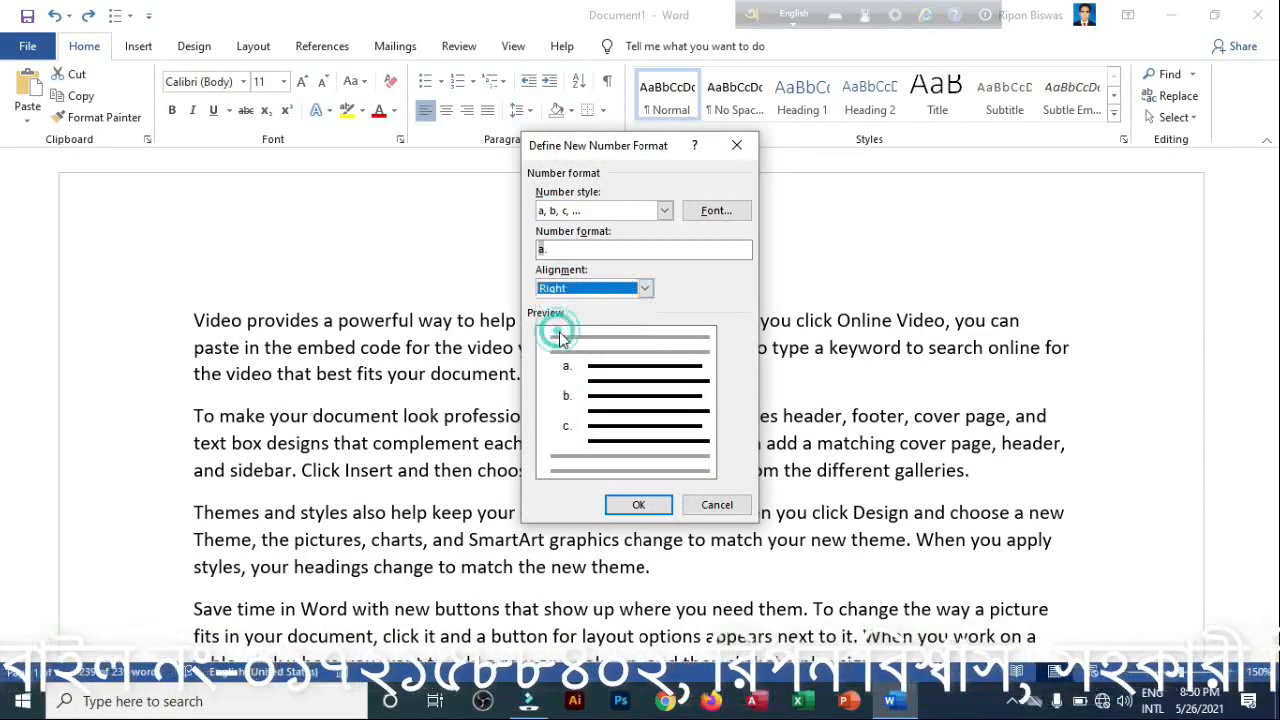
pyautogui.click(629, 505)
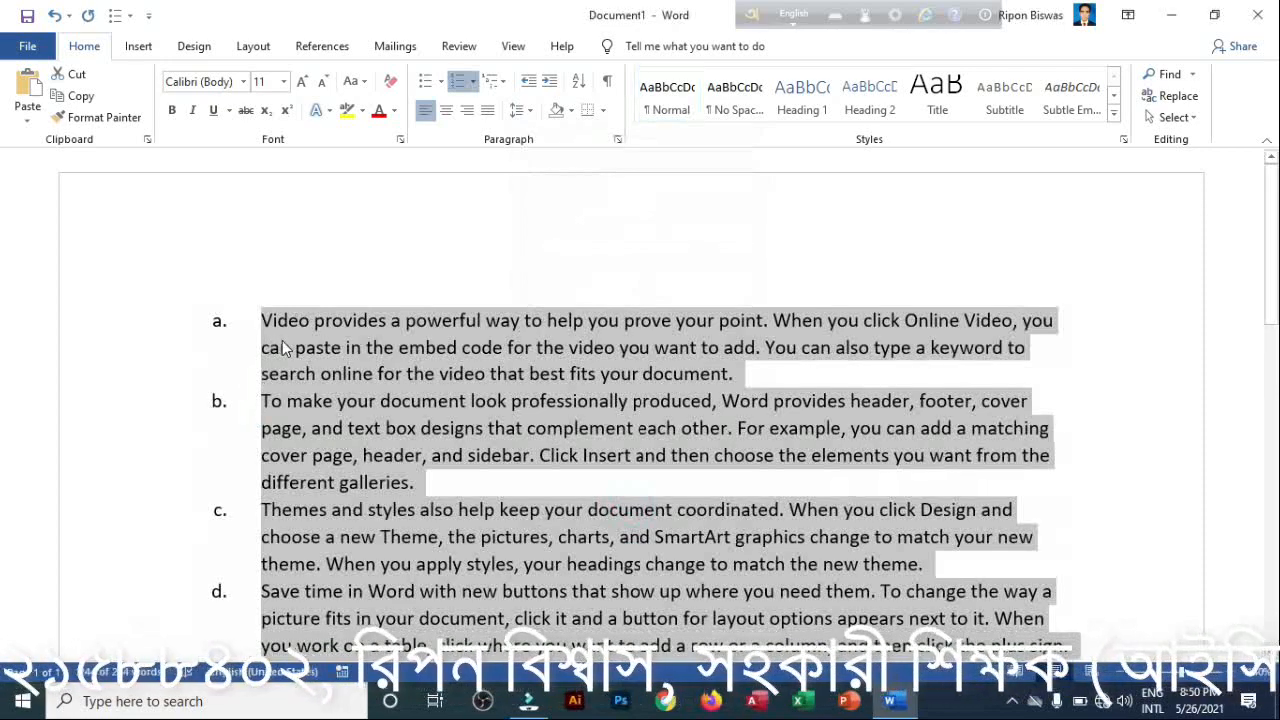
pyautogui.hotkey('ctrl', 'z')
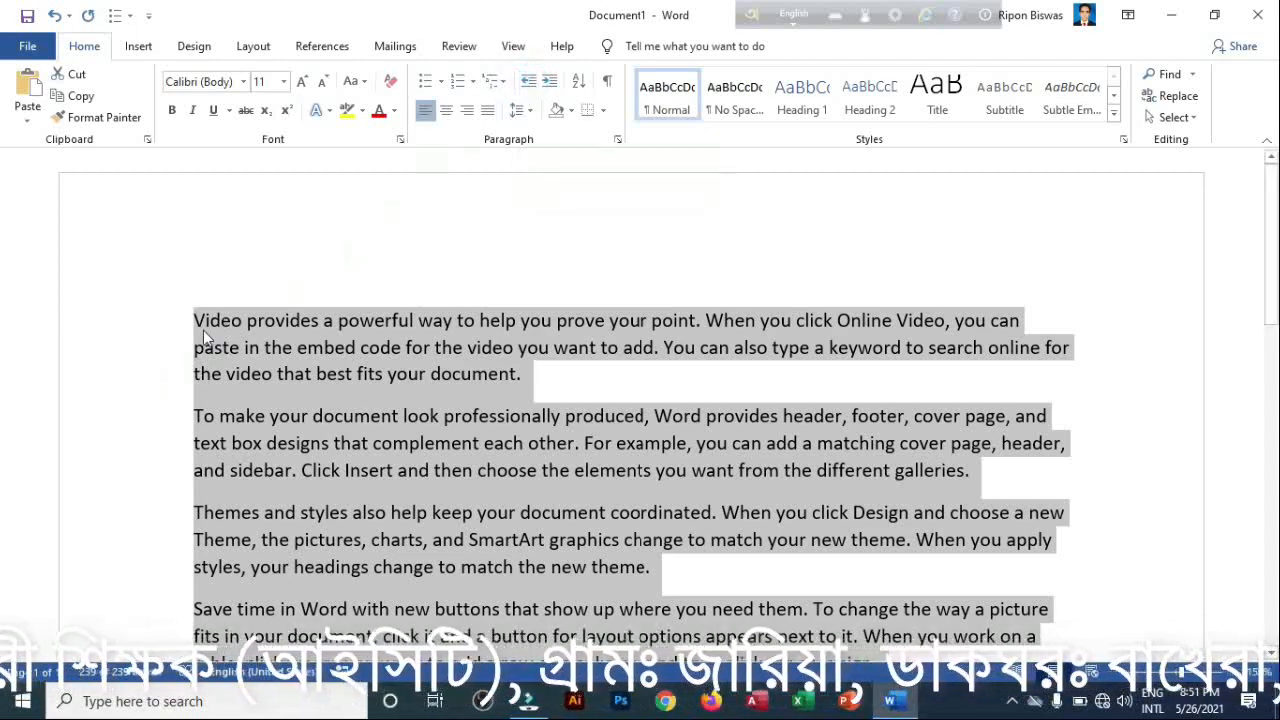
# - Try increasing the selected paragraphs' indent by four levels and decrease it back to the page margin
pyautogui.click(549, 82)
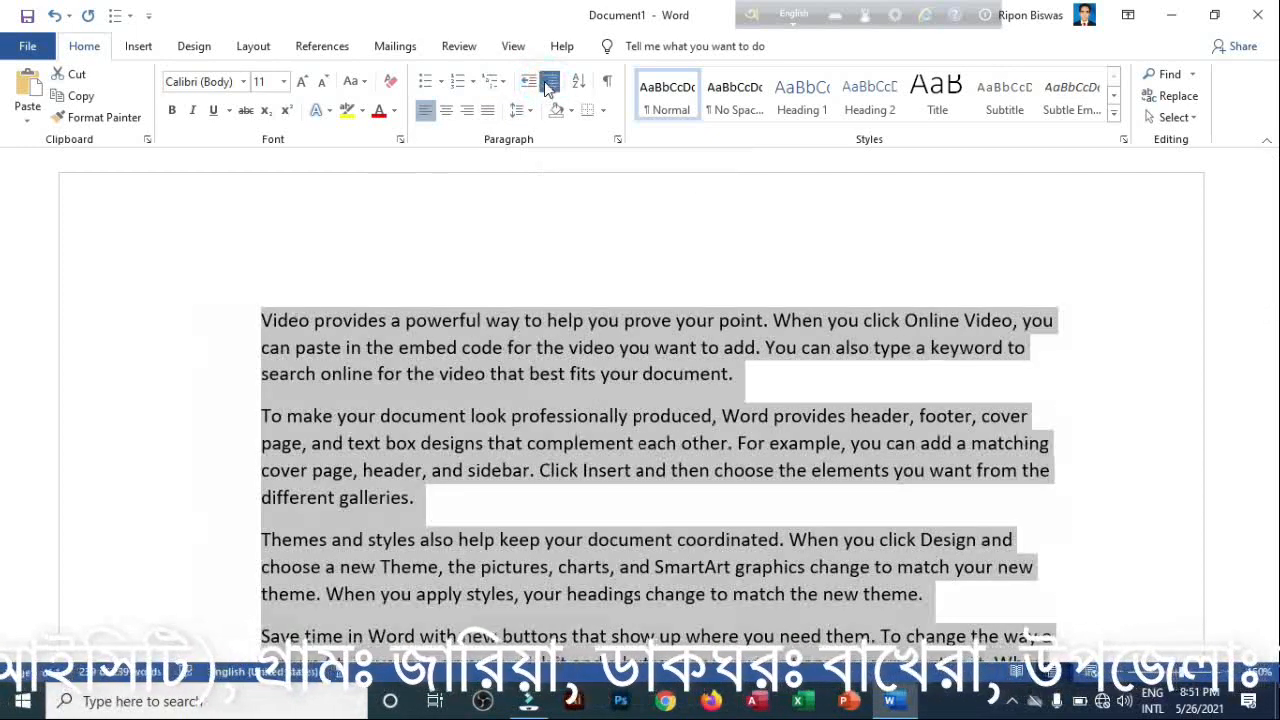
pyautogui.click(549, 82)
pyautogui.click(547, 84)
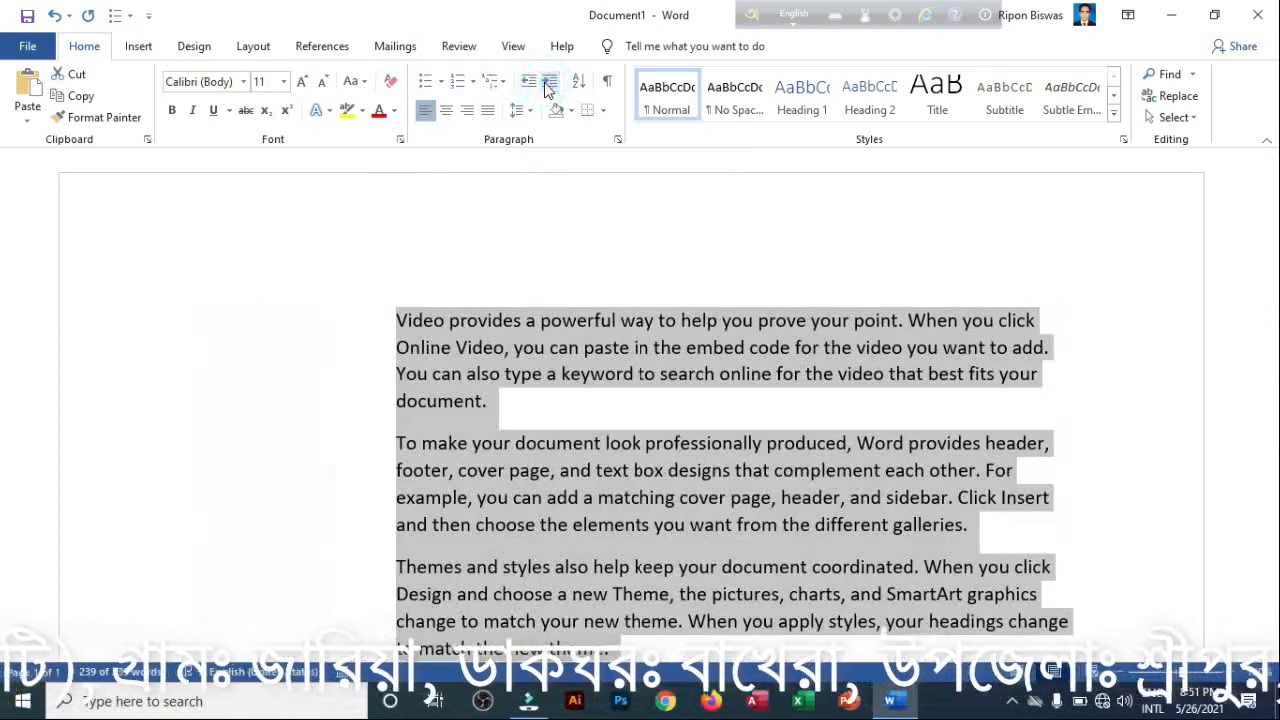
pyautogui.click(543, 84)
pyautogui.click(528, 84)
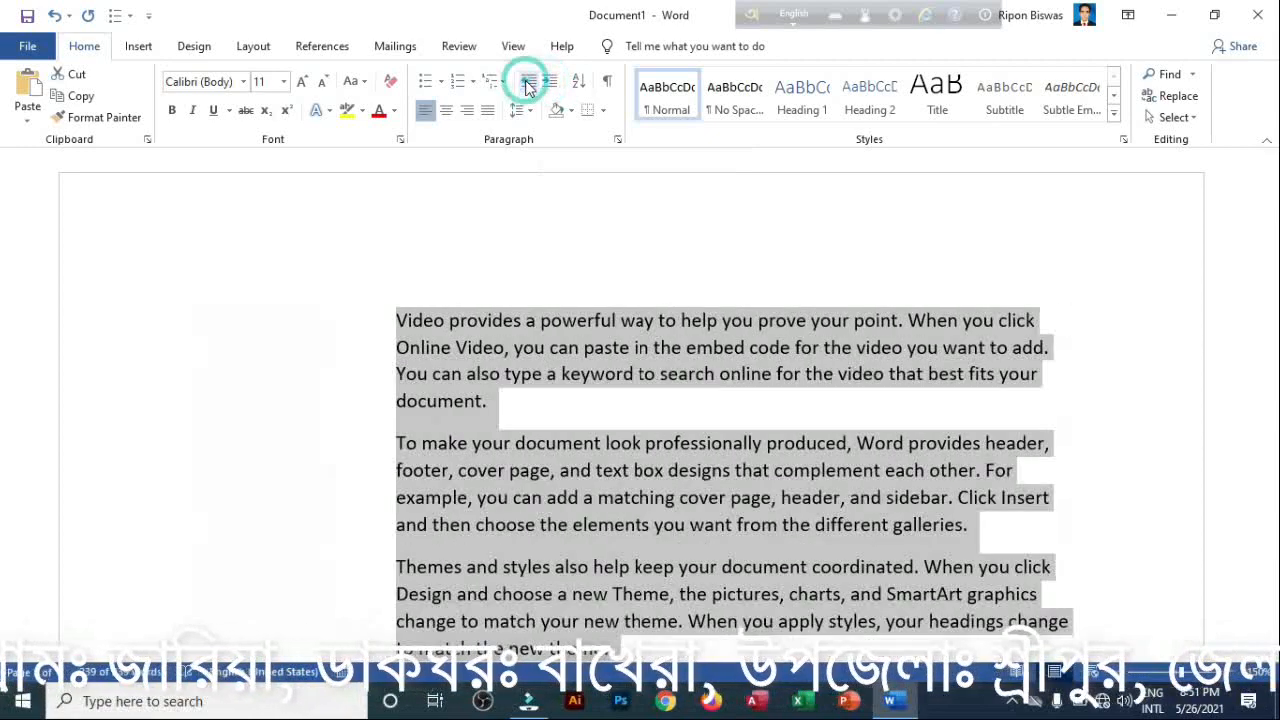
pyautogui.click(528, 84)
pyautogui.click(528, 84)
pyautogui.click(528, 84)
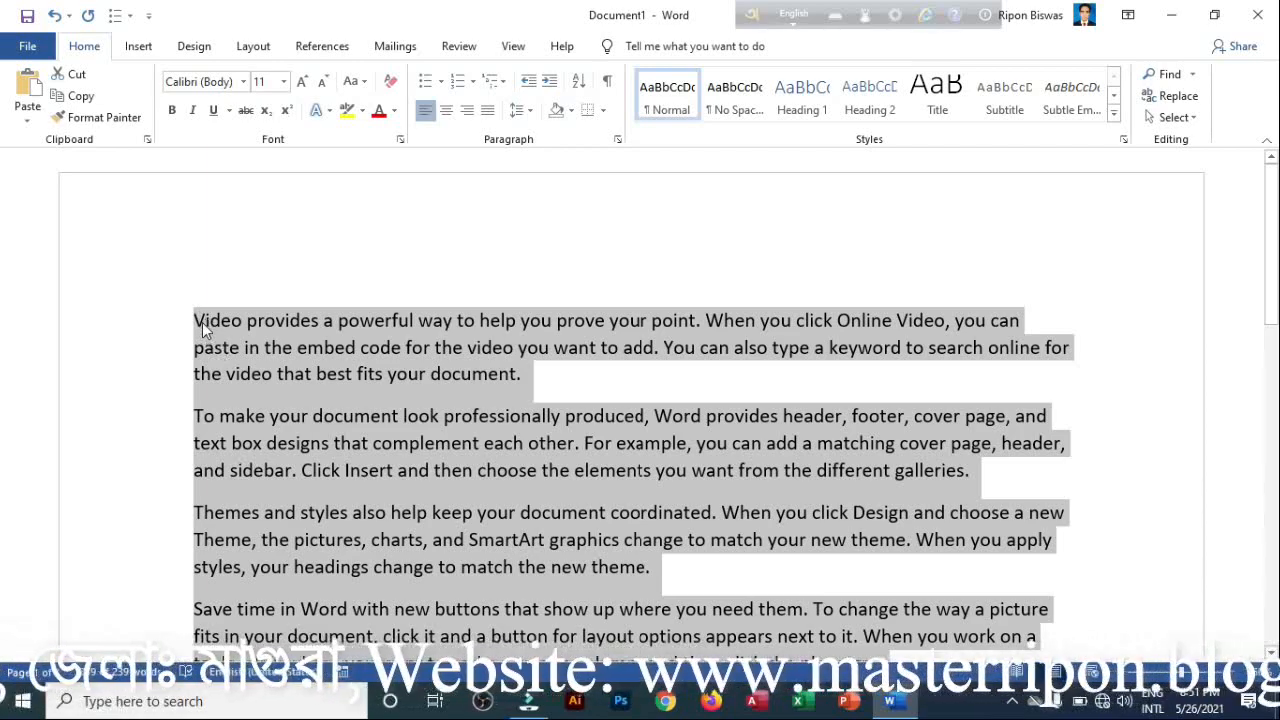
# - Sort the selected paragraphs as text in descending order, with no header row
pyautogui.scroll(-4, 248, 525)
pyautogui.scroll(2, 263, 503)
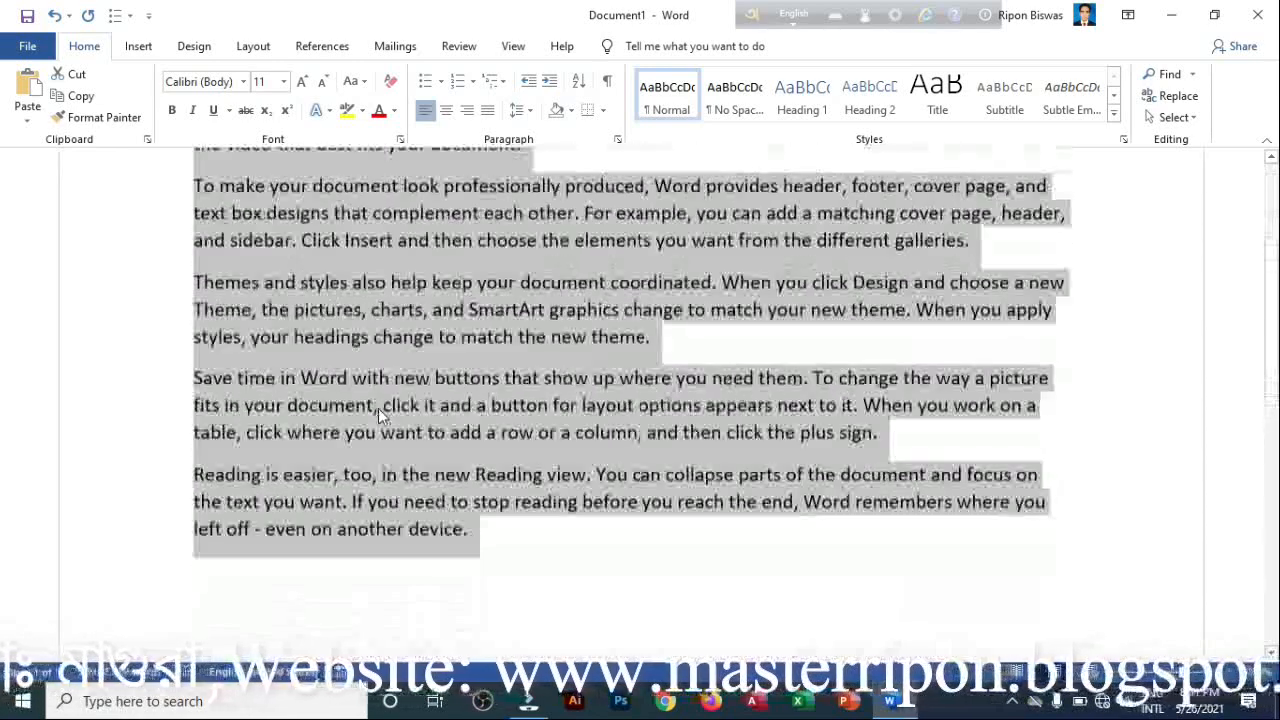
pyautogui.click(578, 81)
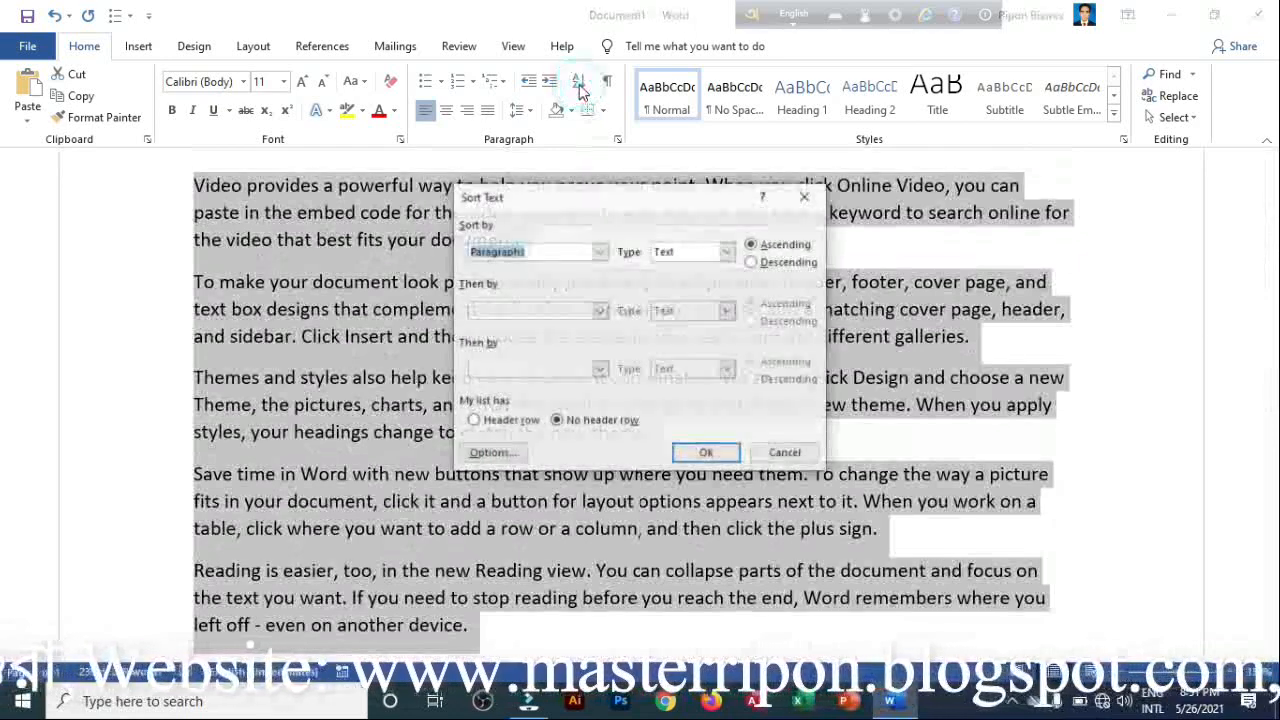
pyautogui.click(752, 263)
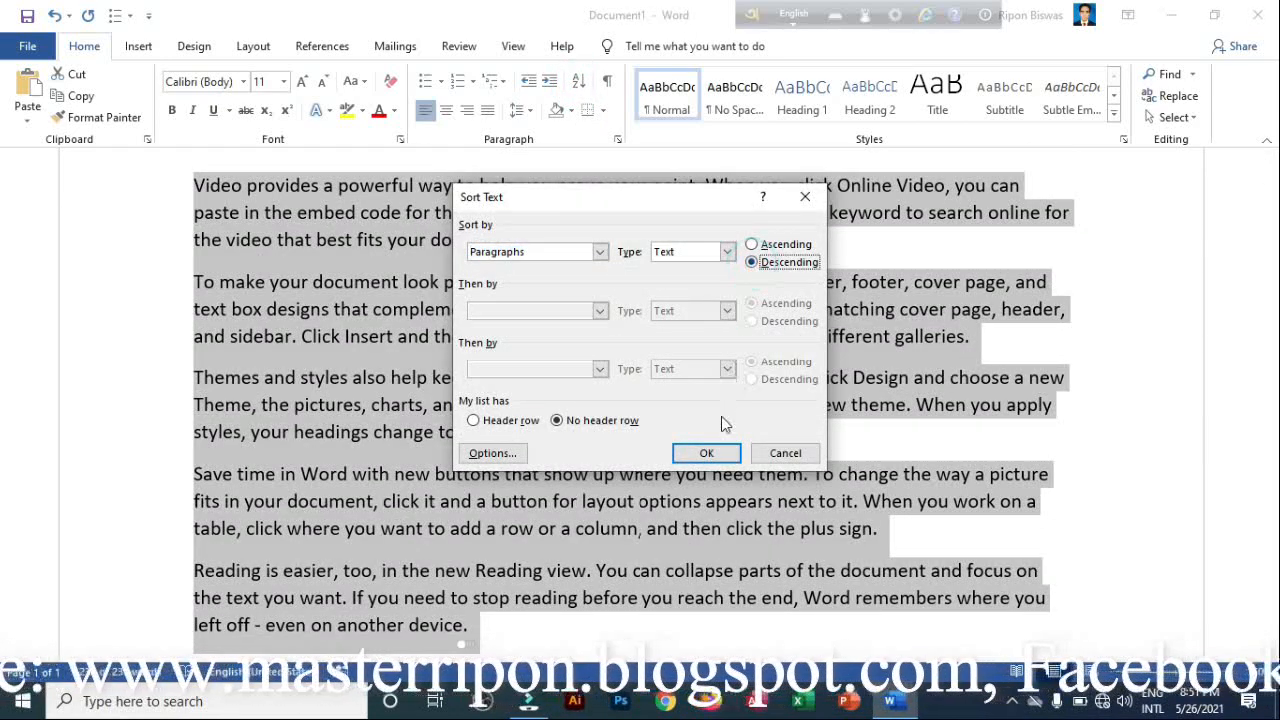
pyautogui.click(706, 455)
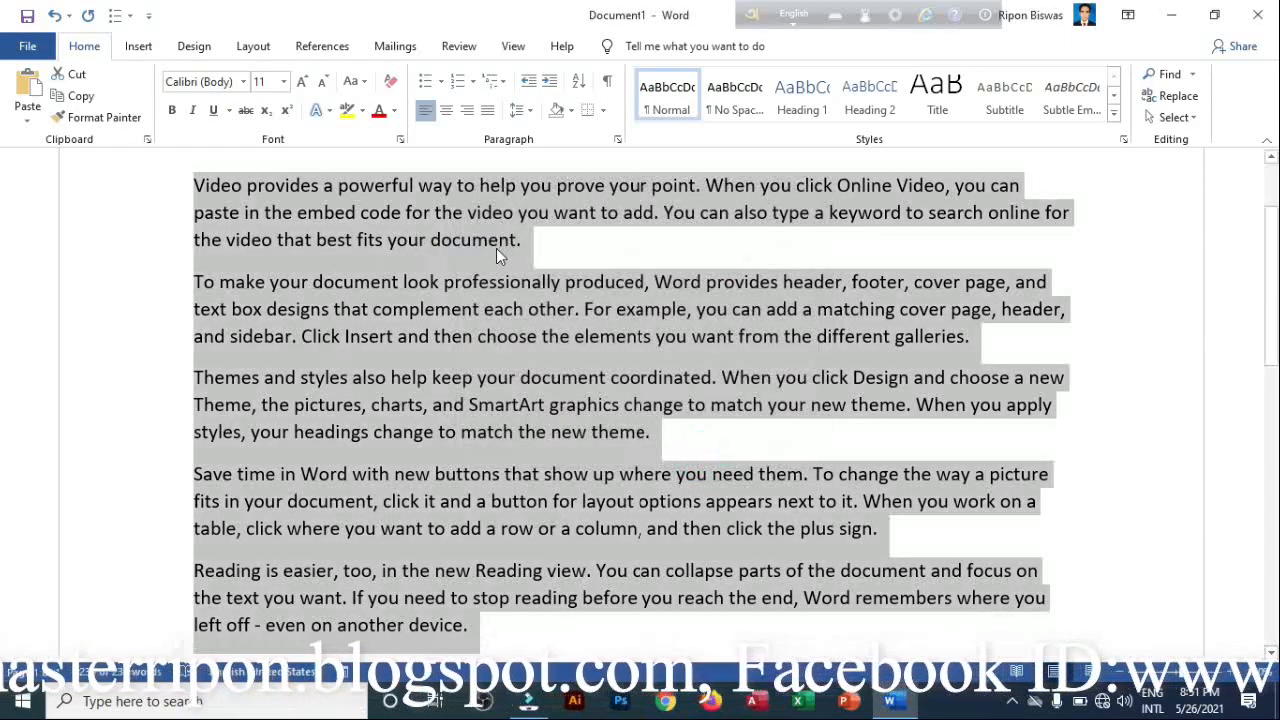
# - Add blank lines above the first paragraph and place the cursor on a blank line near the start of the page
pyautogui.scroll(3, 426, 256)
pyautogui.click(412, 256)
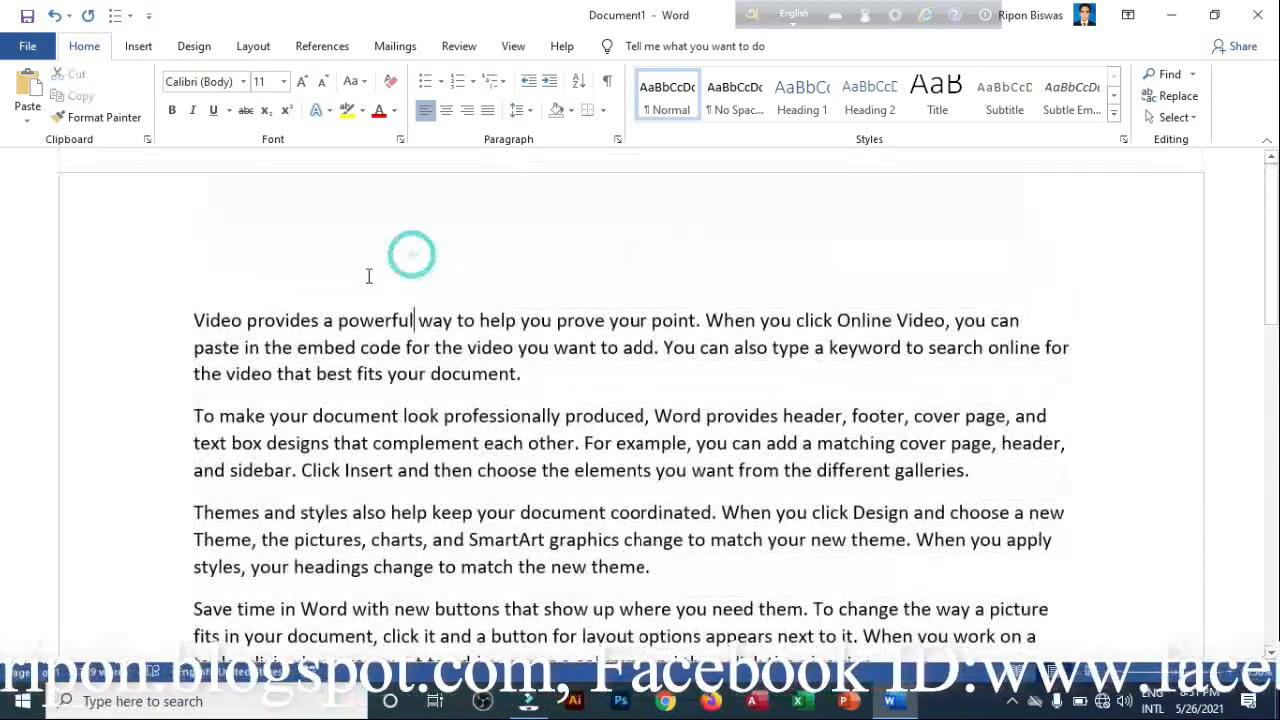
pyautogui.click(193, 320)
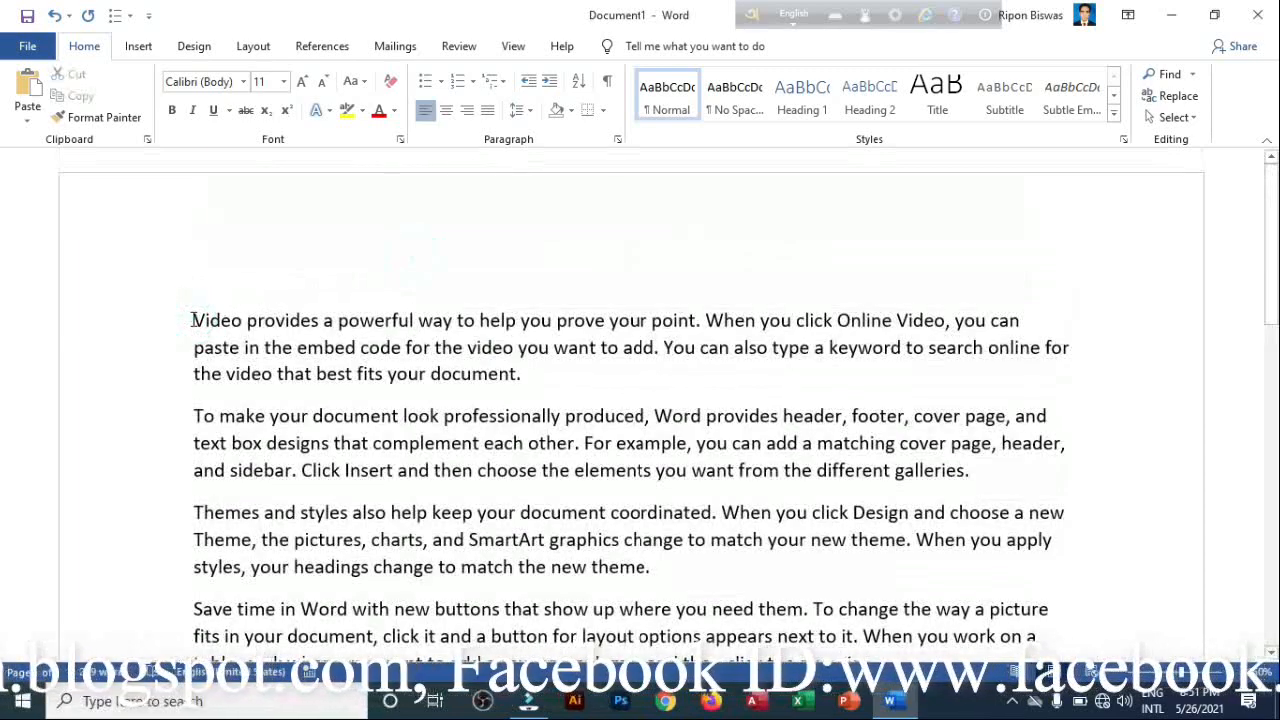
pyautogui.scroll(6, 236, 311)
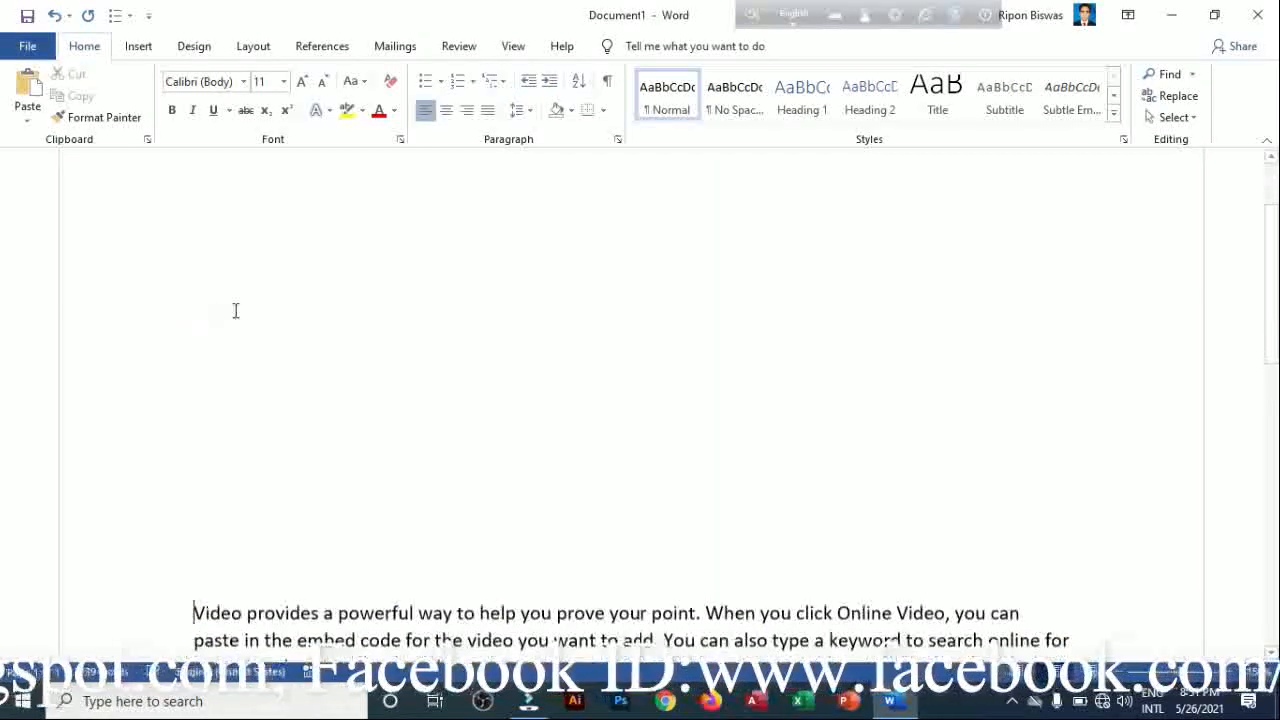
pyautogui.click(251, 289)
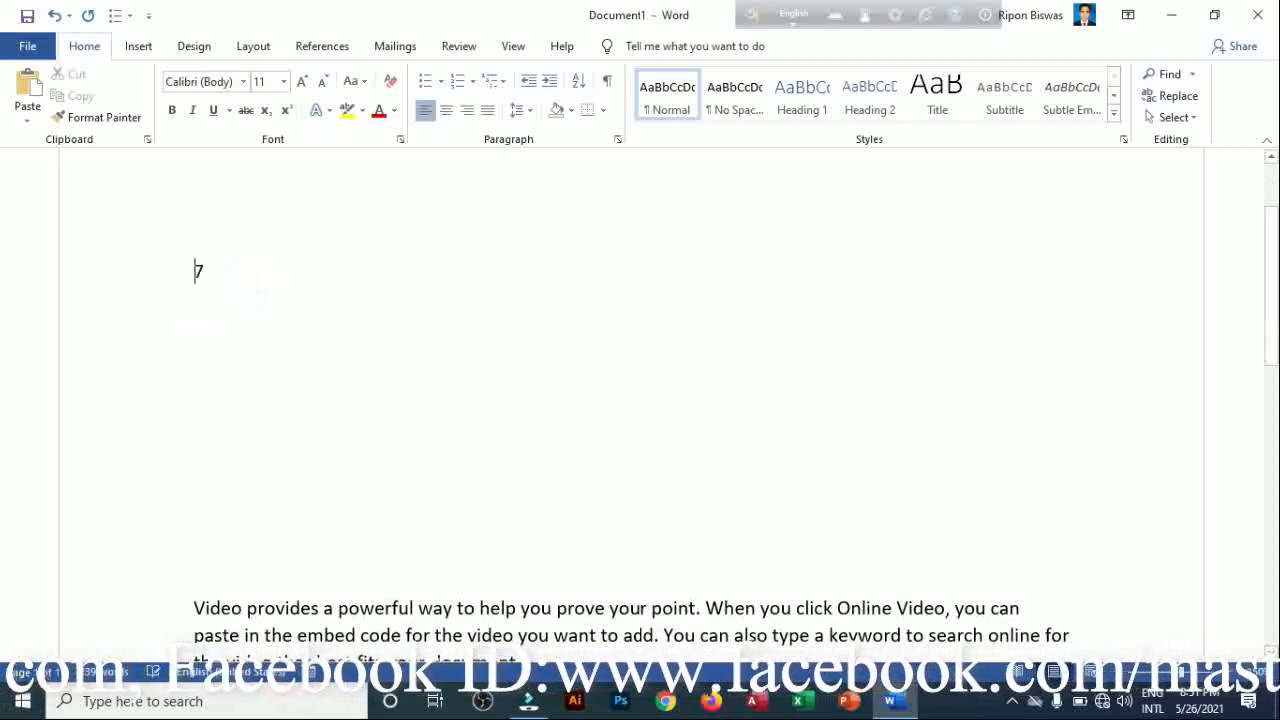
# - Enter the numbers 7, 8, 4, 6 and 2 on separate lines above the sample text
pyautogui.write('7')
pyautogui.press('Return')
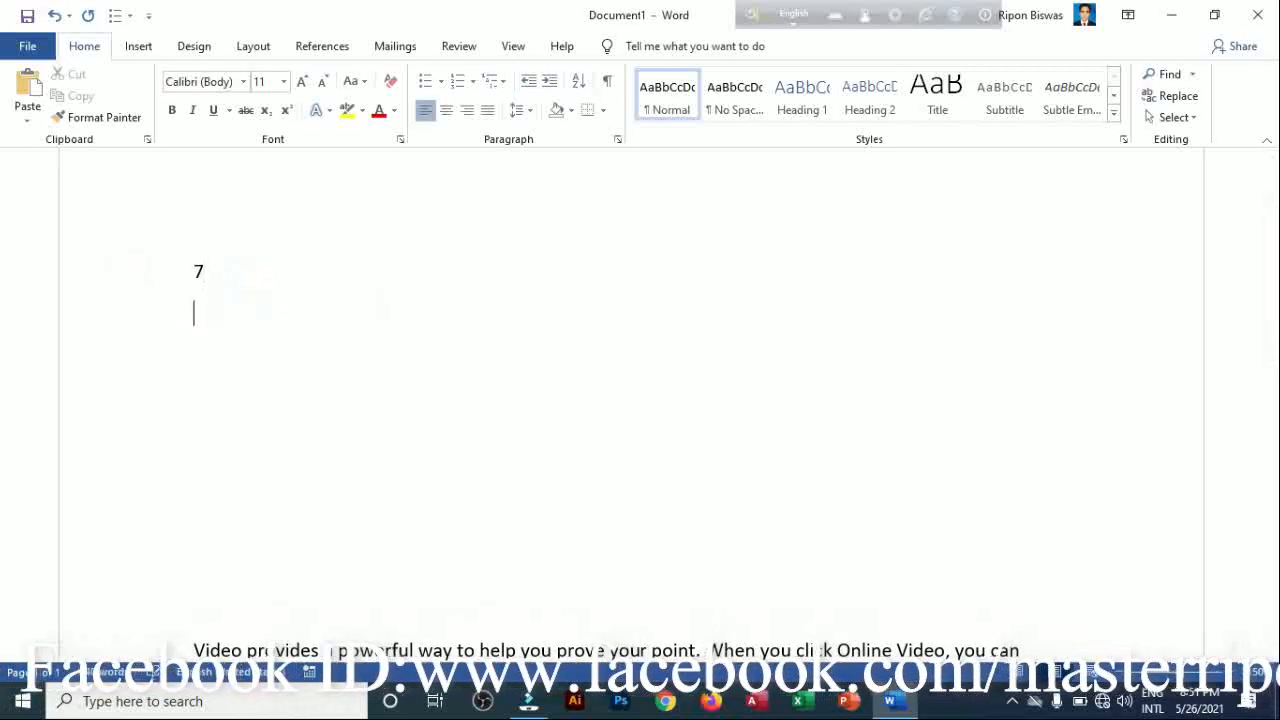
pyautogui.write('8')
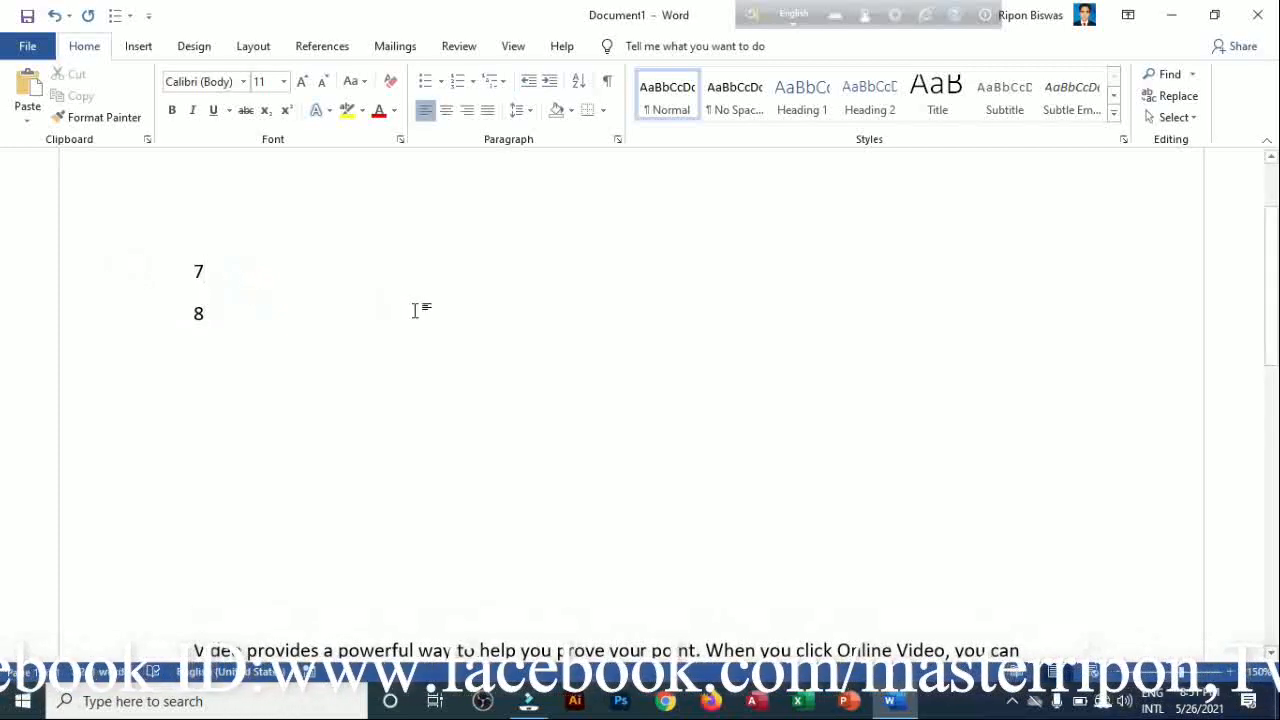
pyautogui.press('Return')
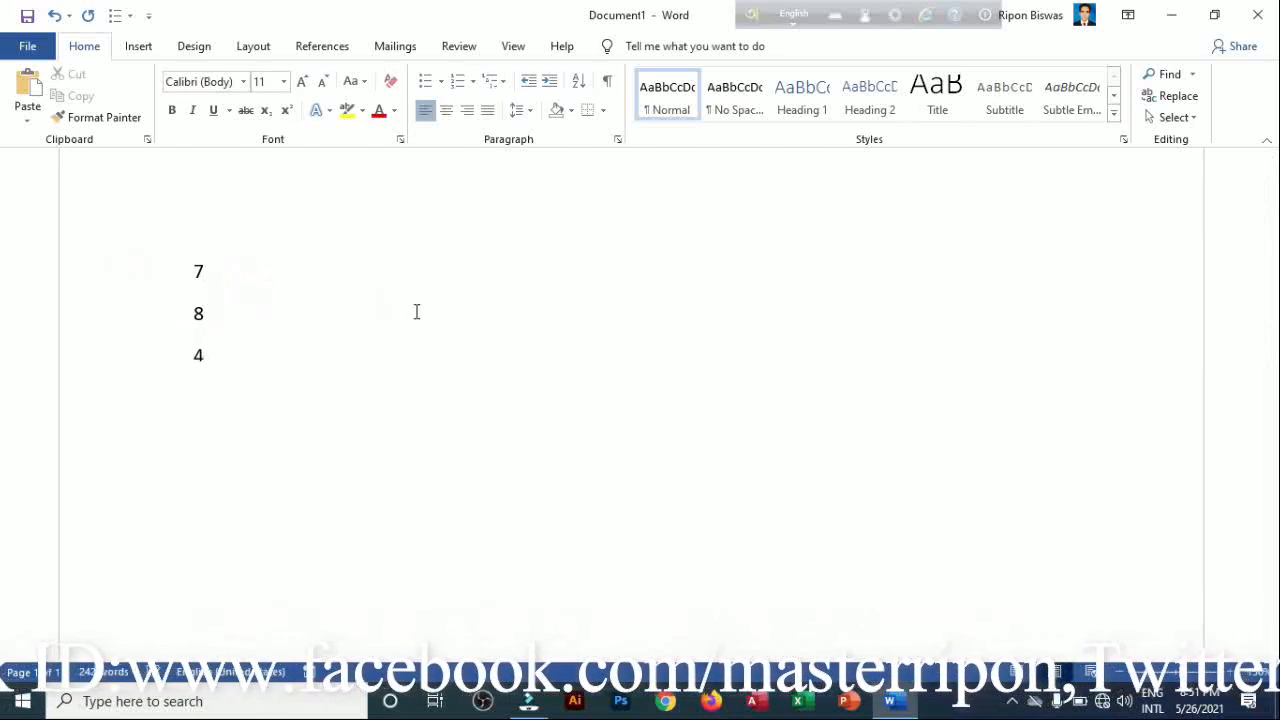
pyautogui.write('4')
pyautogui.press('Return')
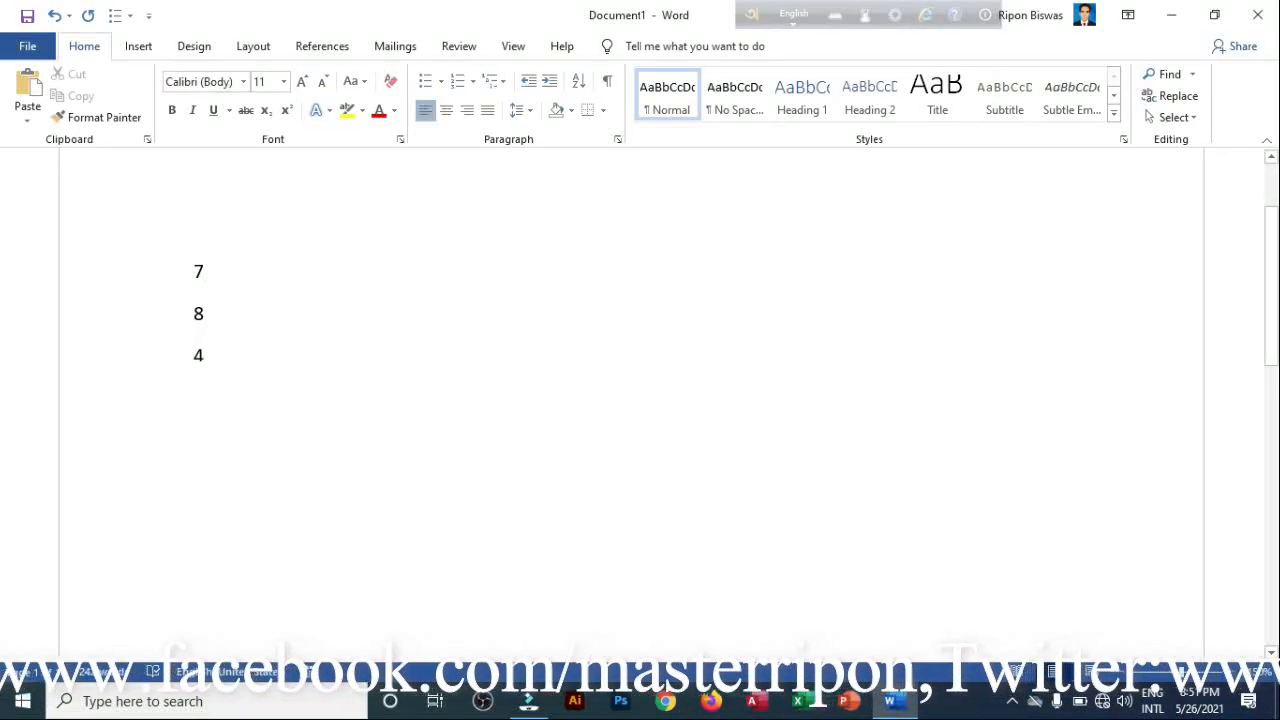
pyautogui.write('4')
pyautogui.press('BackSpace')
pyautogui.write('6')
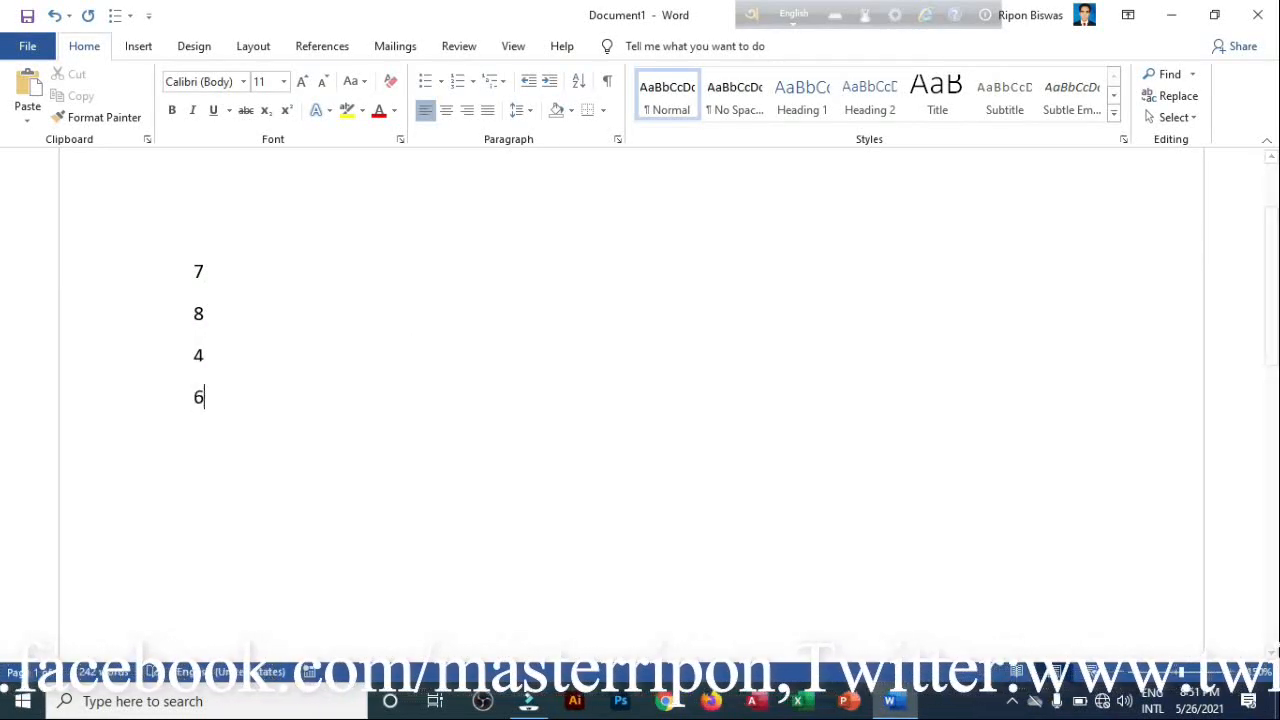
pyautogui.press('Return')
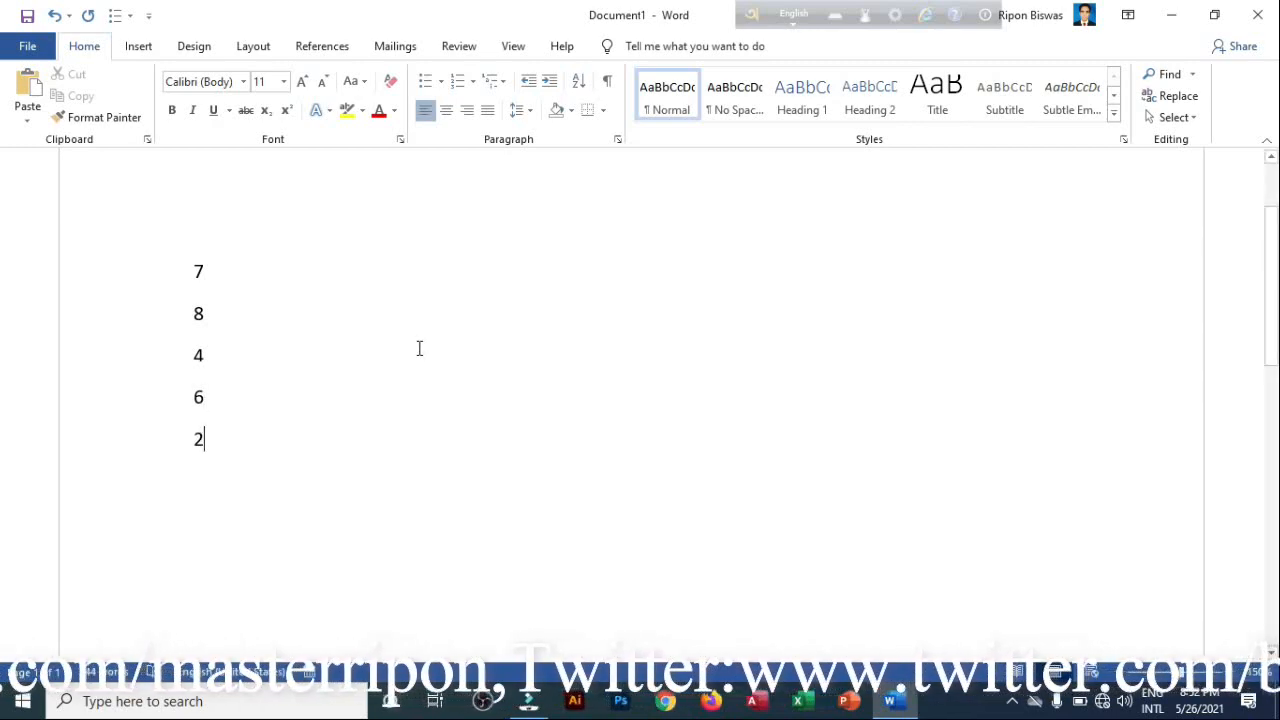
# - Add the number 1 on a new line below the 2 and sort all six numbers in ascending order
pyautogui.press('Return')
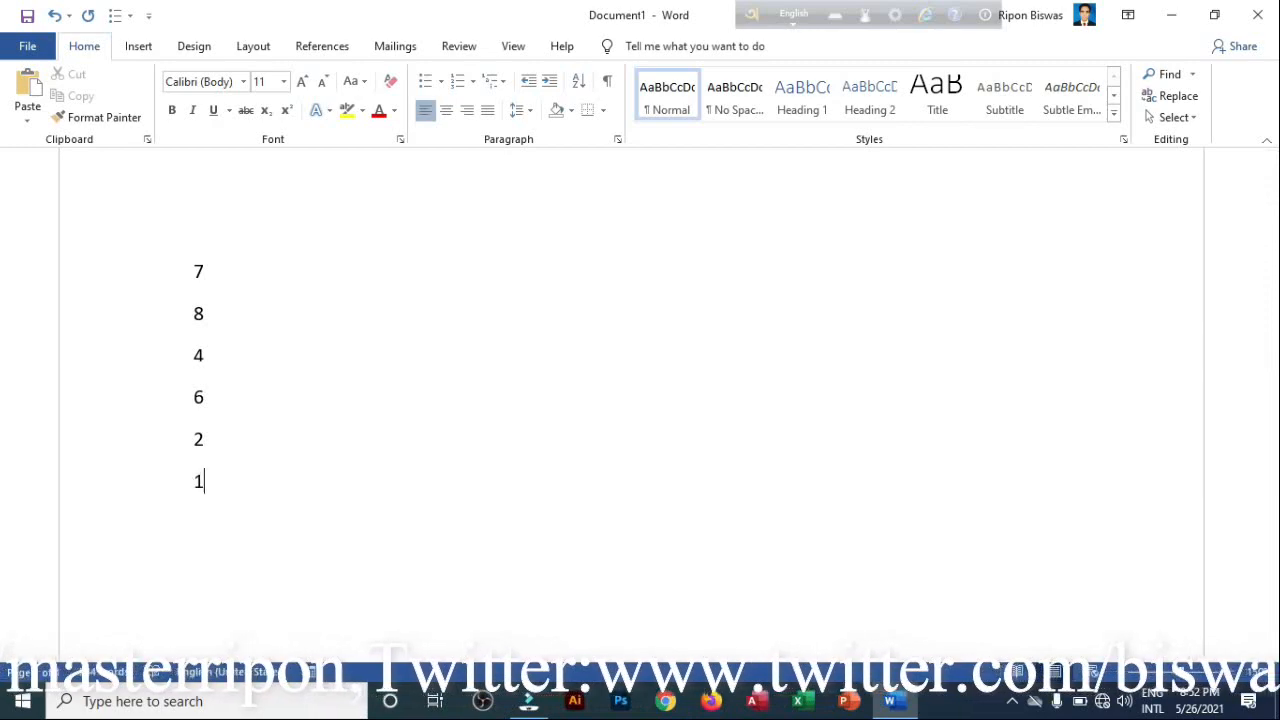
pyautogui.moveTo(248, 481); pyautogui.dragTo(177, 274)
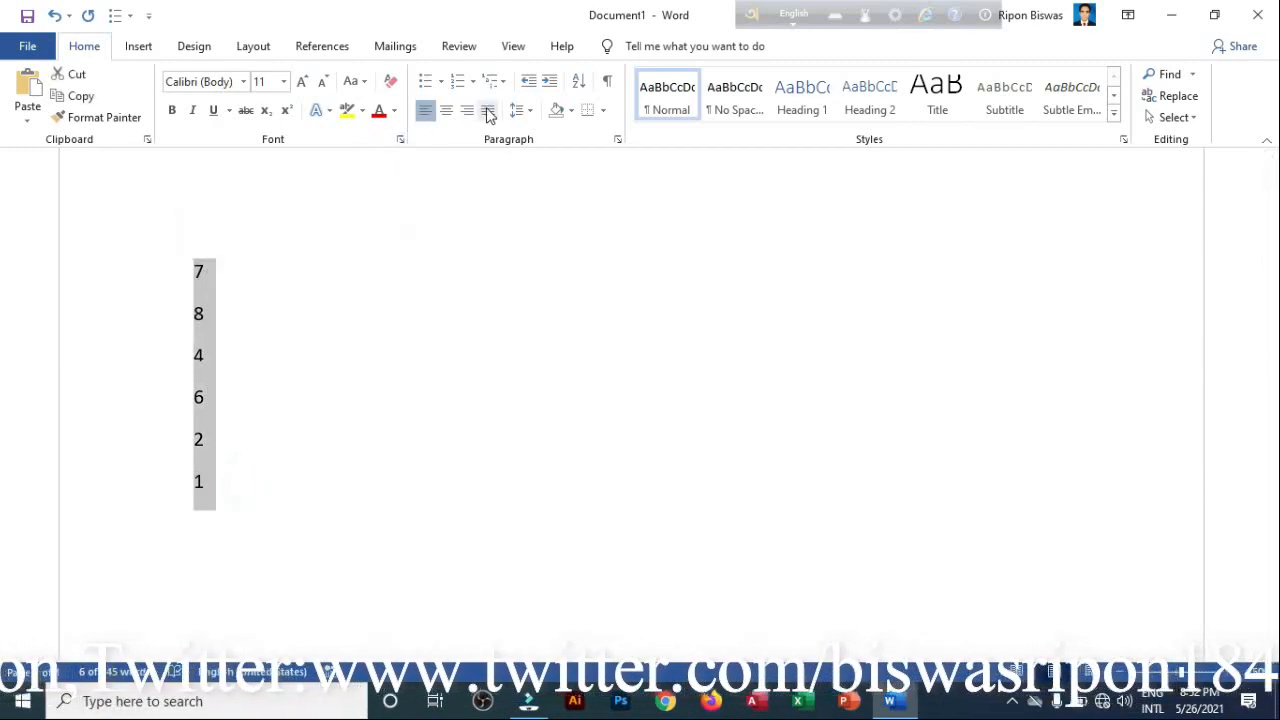
pyautogui.click(581, 88)
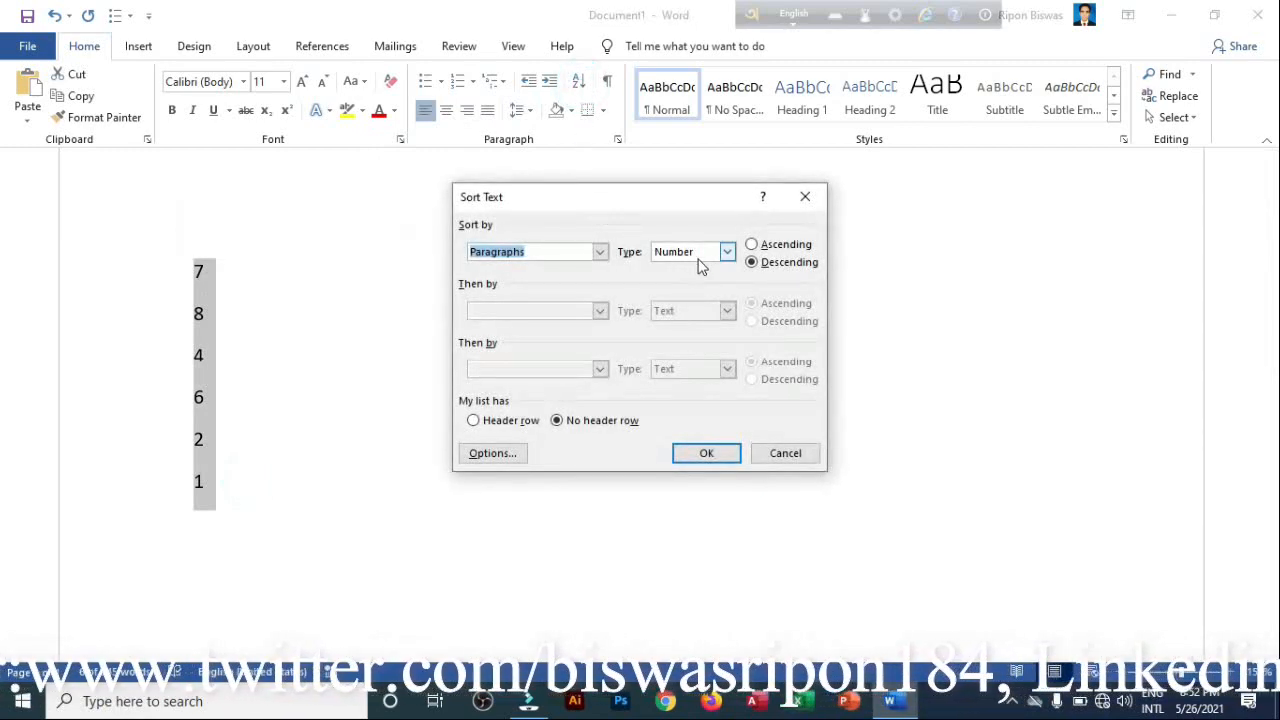
pyautogui.click(752, 262)
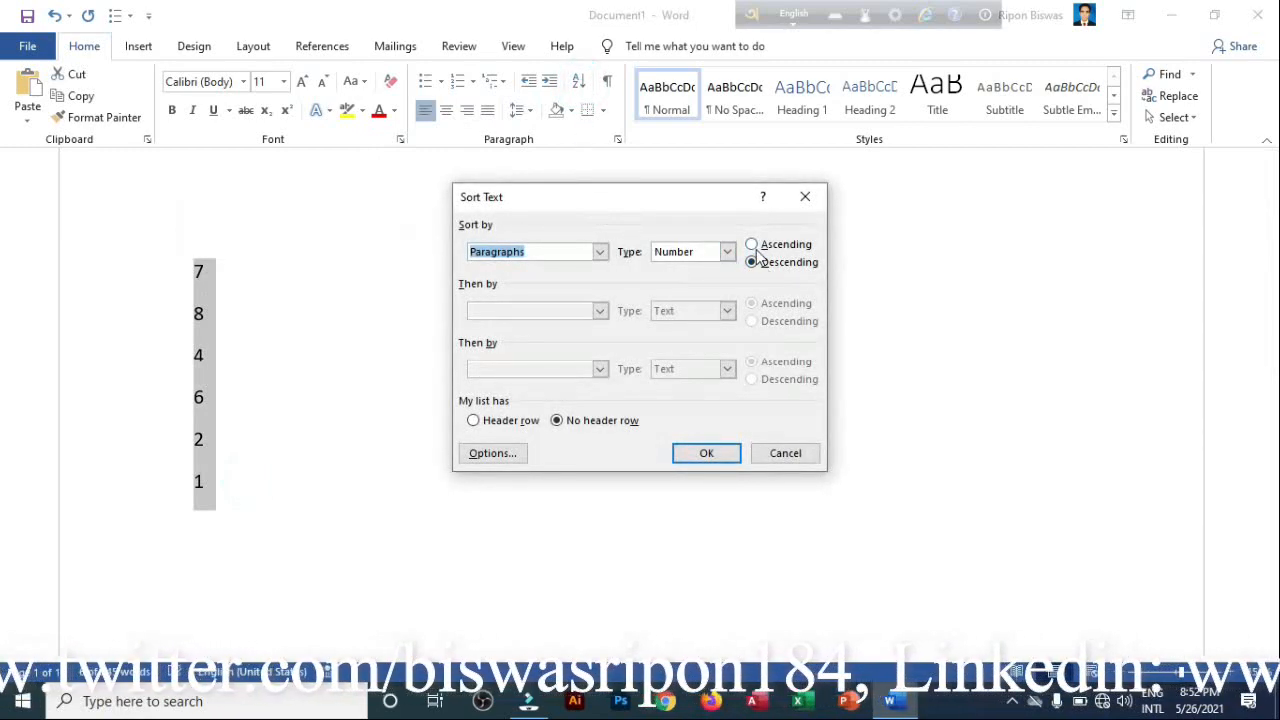
pyautogui.click(752, 245)
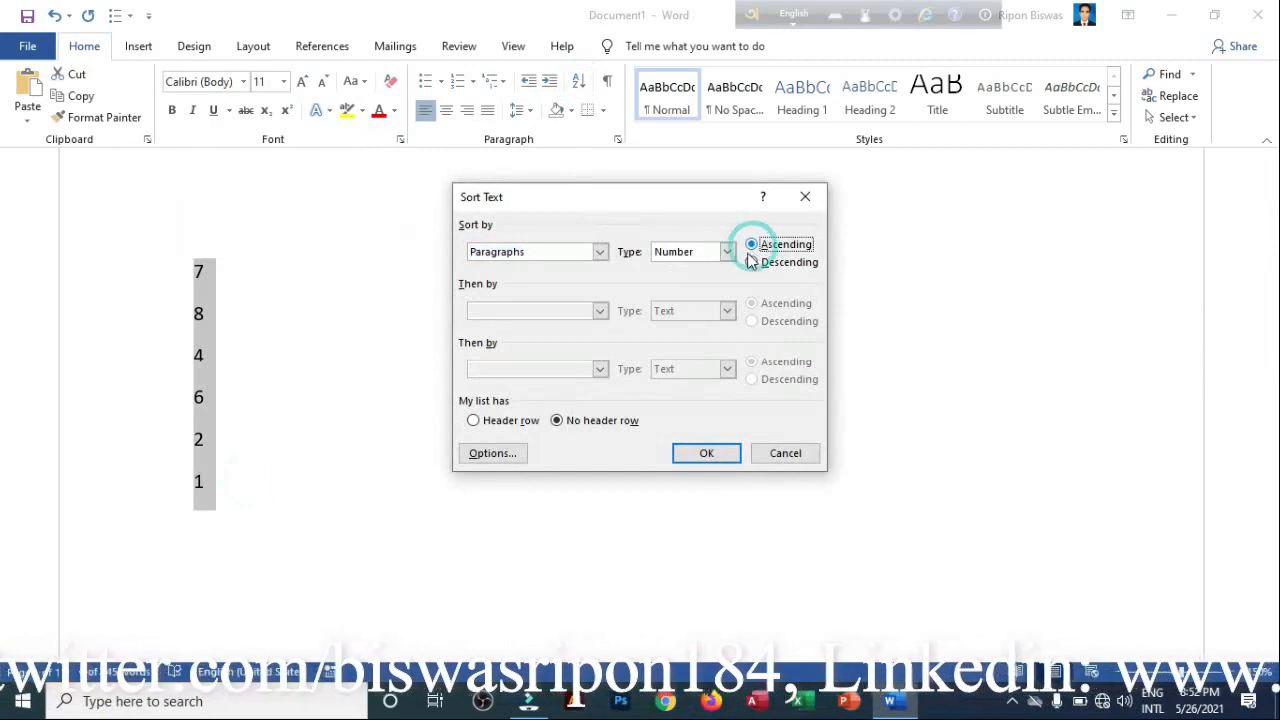
pyautogui.click(707, 454)
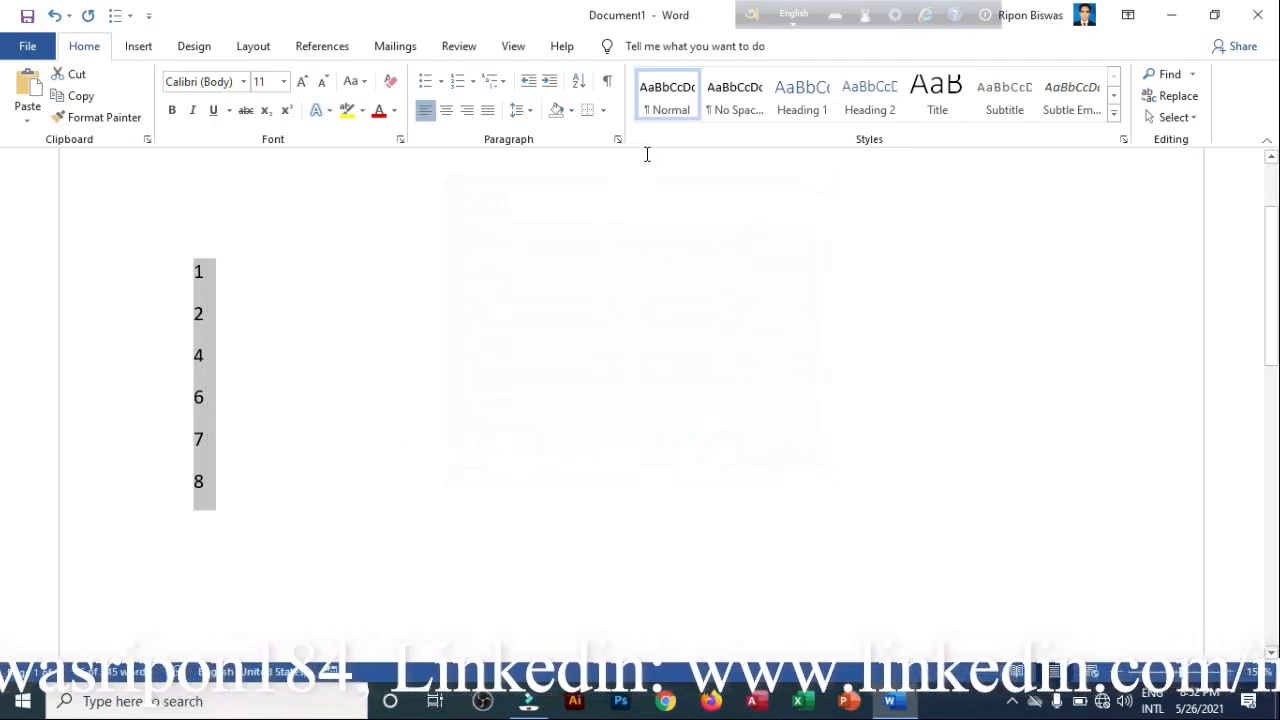
# - Sort the selected numbers by number in descending order, with no header row
pyautogui.click(578, 80)
pyautogui.click(752, 263)
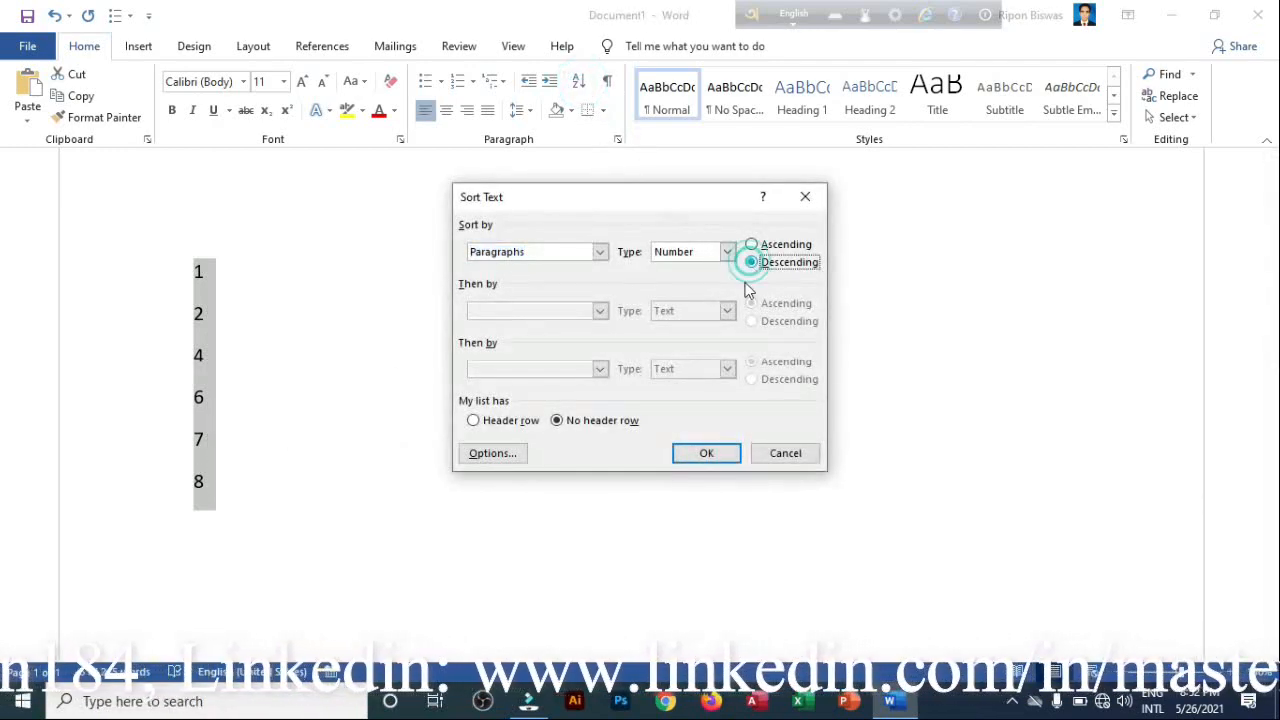
pyautogui.click(706, 455)
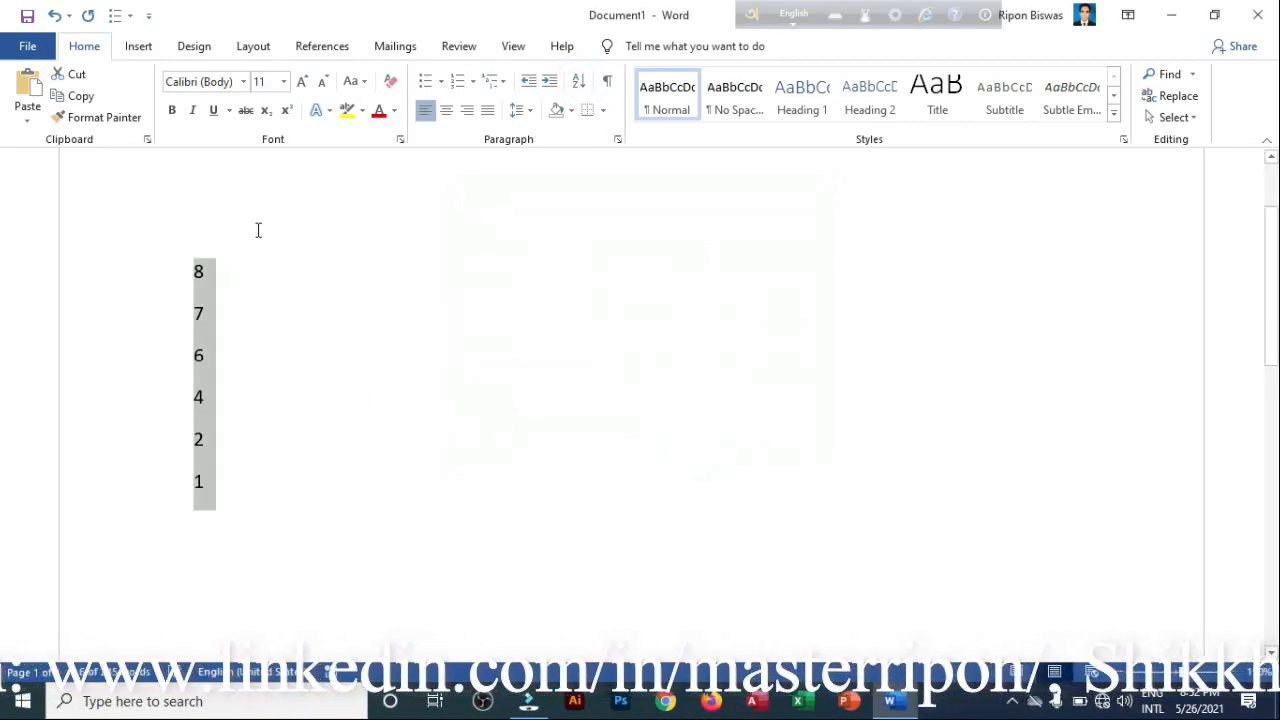
# - Look over the available sort types for the selected numbers without applying a sort
pyautogui.click(586, 86)
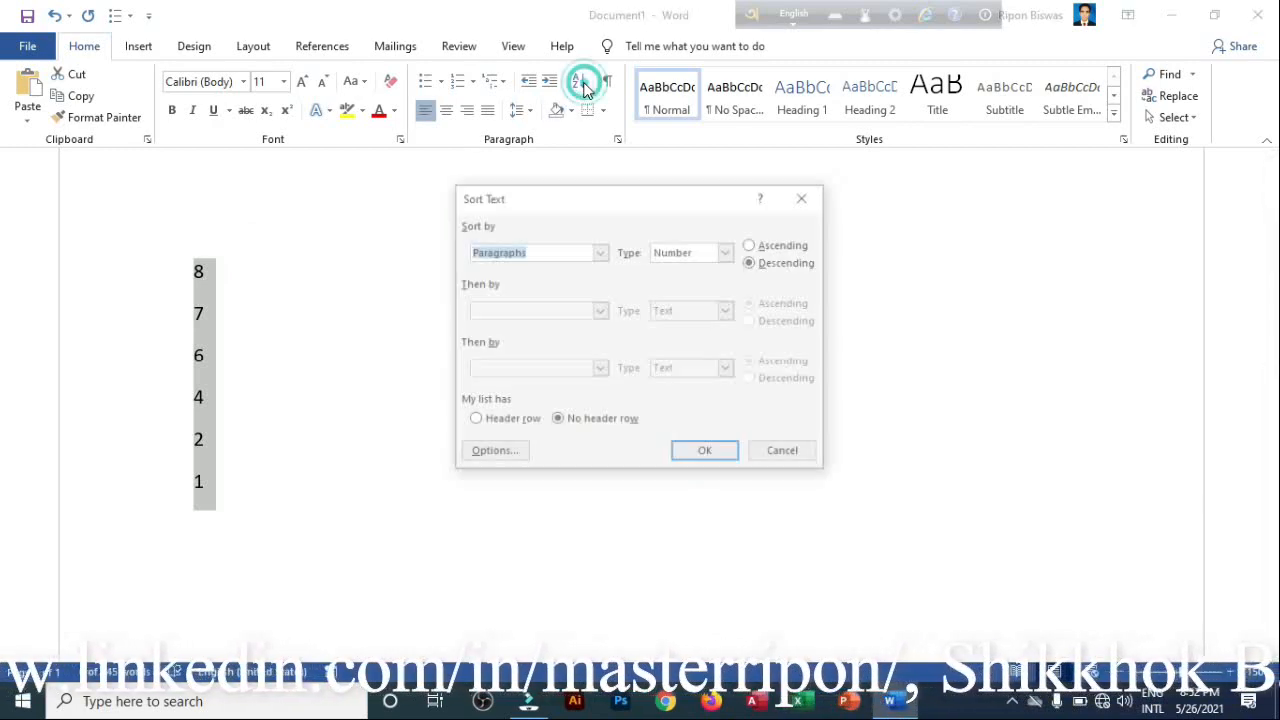
pyautogui.click(728, 252)
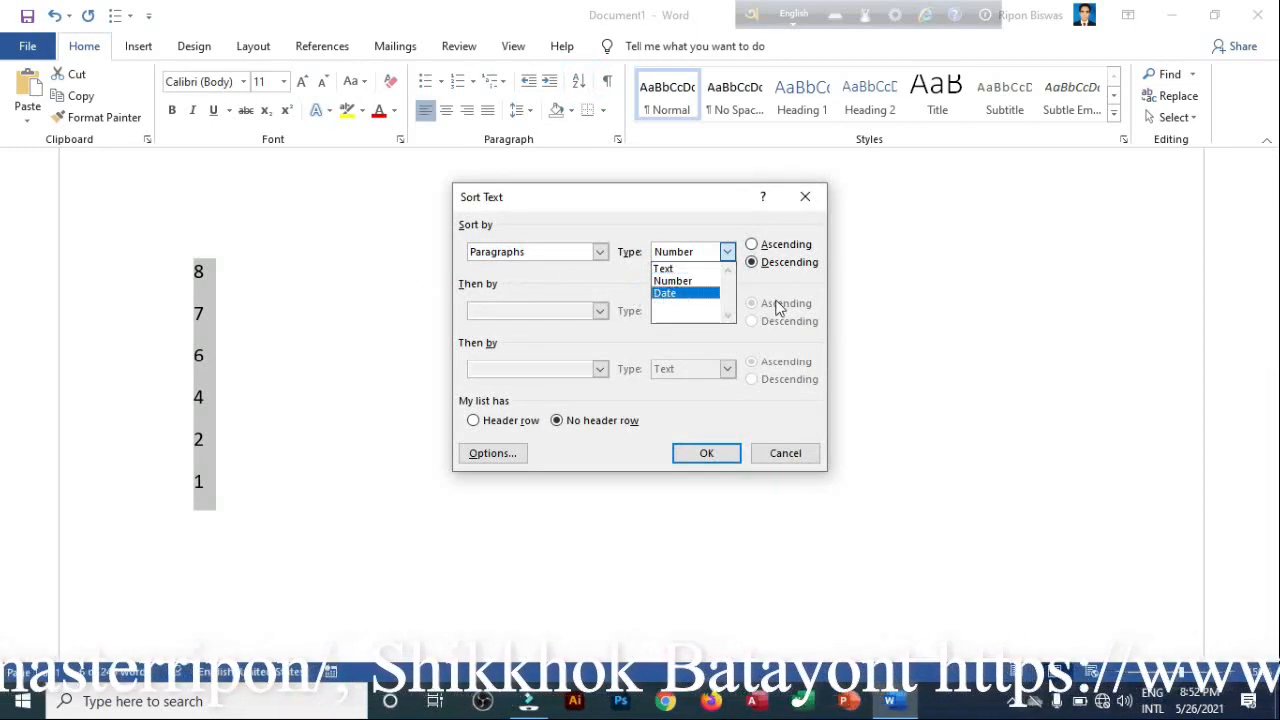
pyautogui.click(786, 453)
# - Try sorting the "Themes and styles" paragraph on its own as text, first in descending and then in ascending order
pyautogui.scroll(2, 529, 330)
pyautogui.scroll(-10, 529, 330)
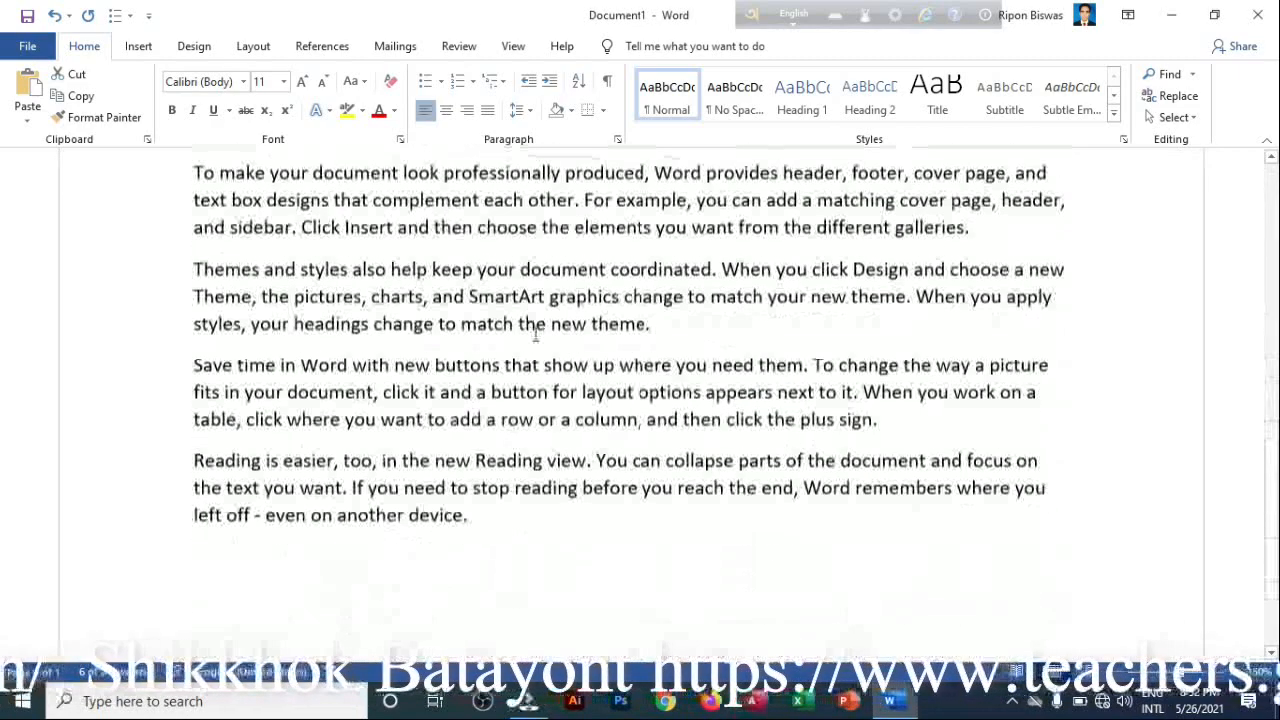
pyautogui.moveTo(667, 329); pyautogui.dragTo(178, 270)
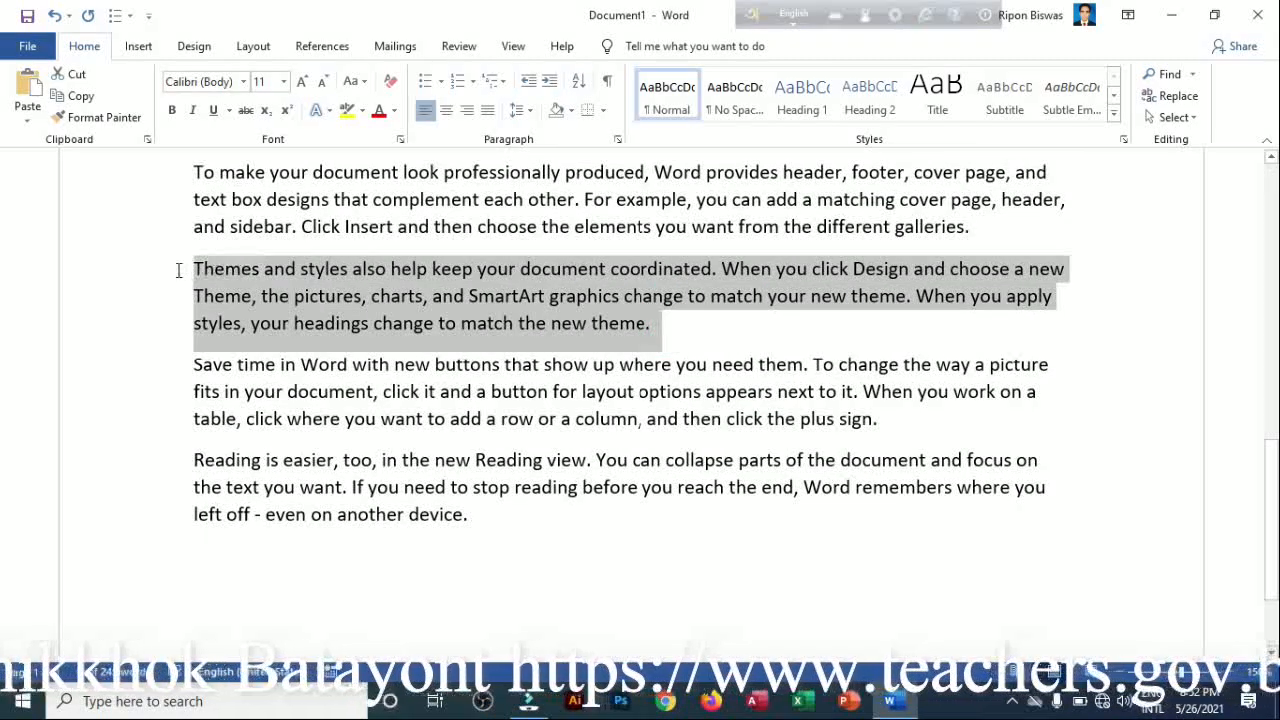
pyautogui.click(578, 80)
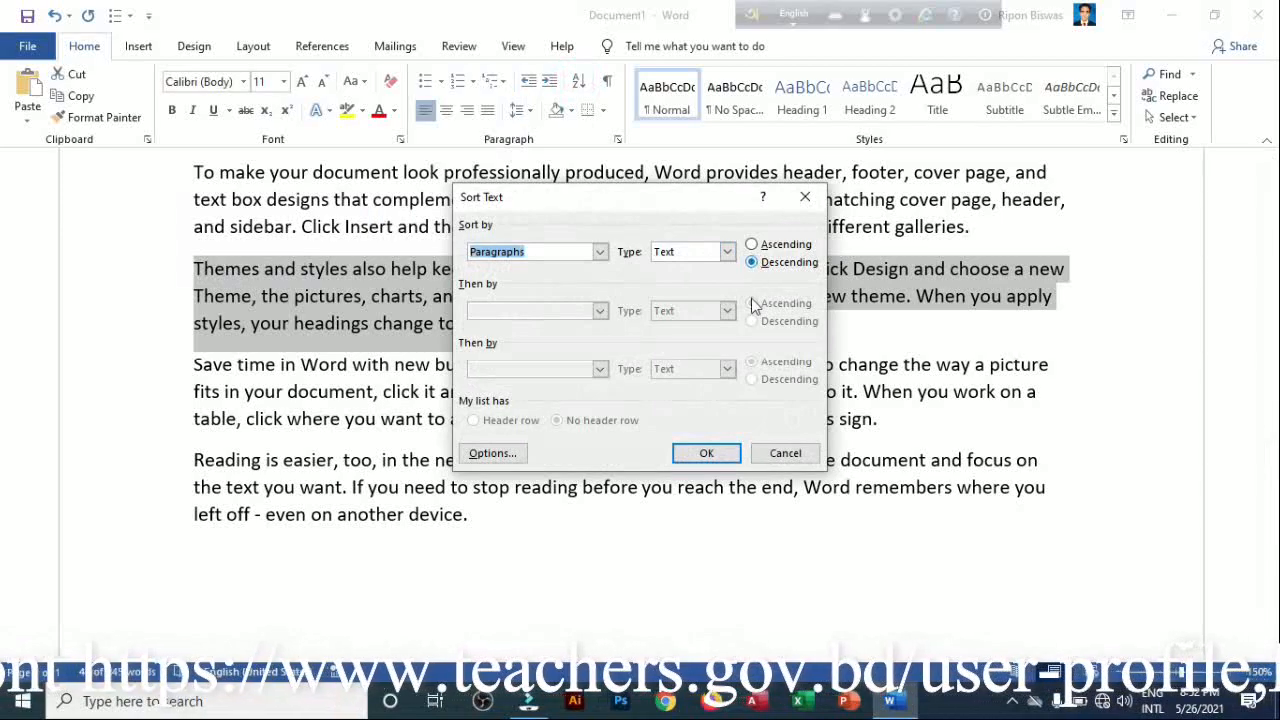
pyautogui.click(706, 453)
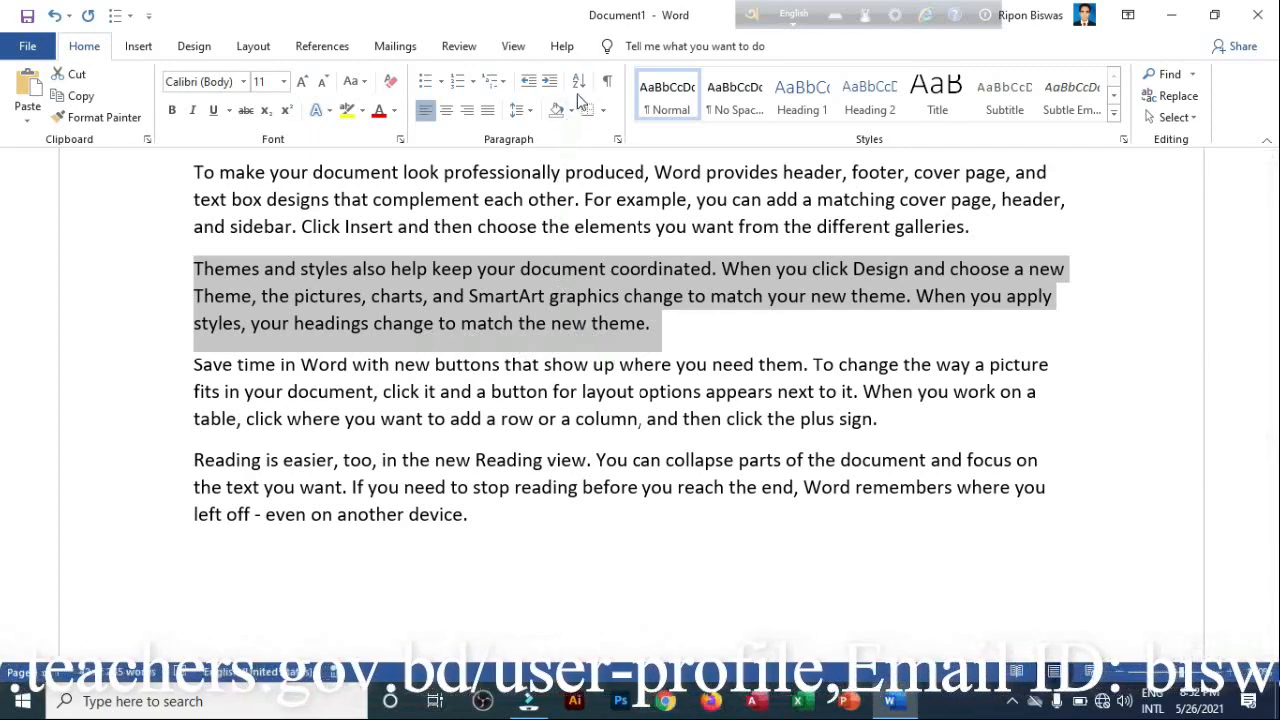
pyautogui.click(578, 84)
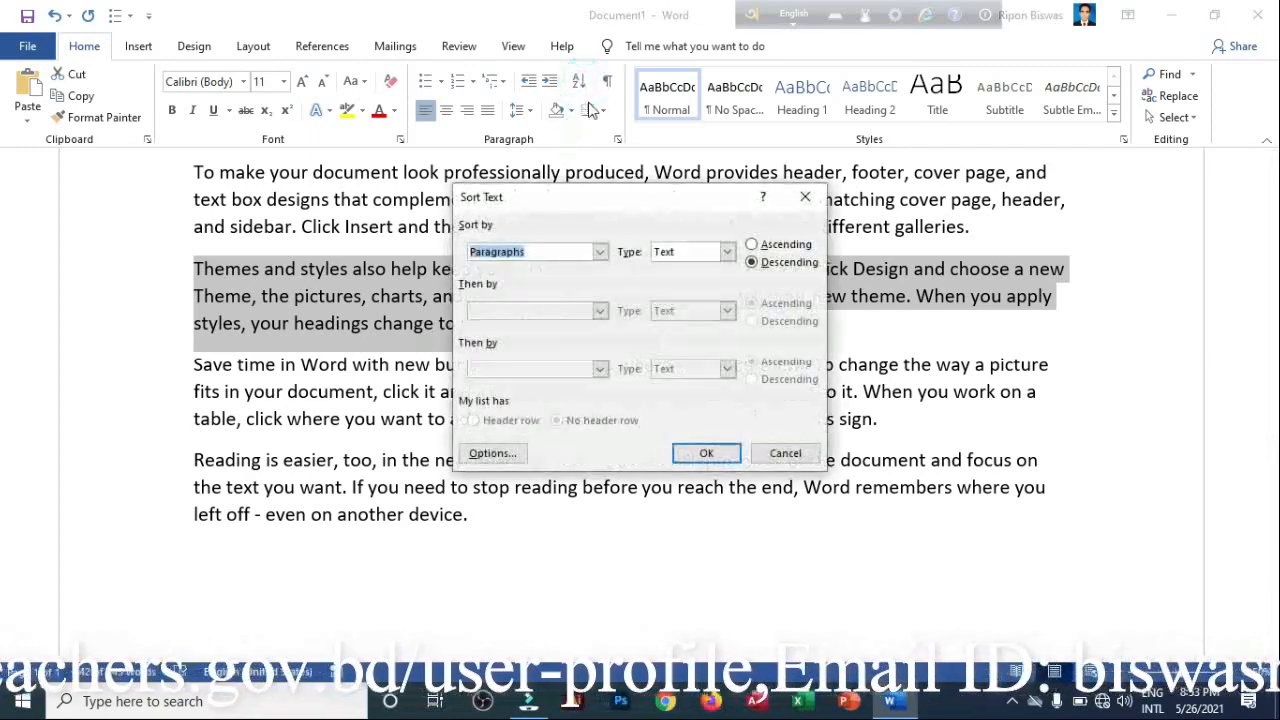
pyautogui.click(752, 245)
pyautogui.click(706, 453)
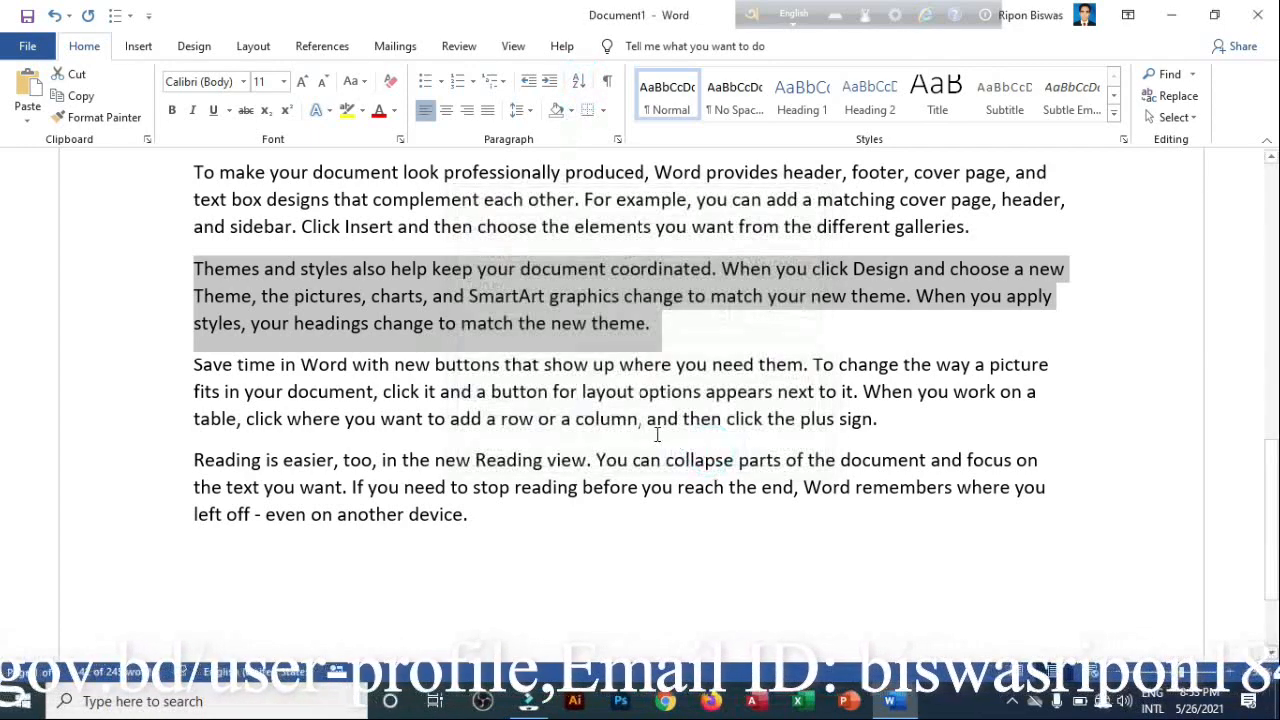
# - Enter the letters a, f, e, b and d on separate lines below the last sample paragraph
pyautogui.scroll(-3, 362, 472)
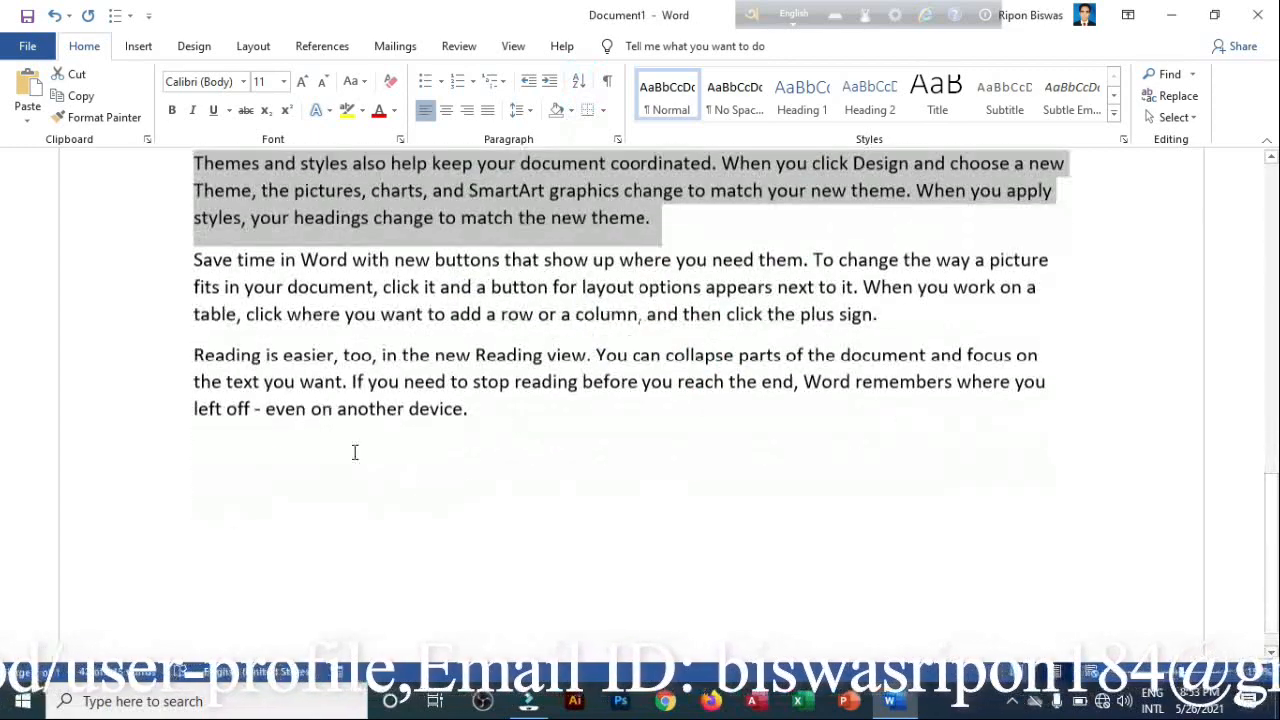
pyautogui.click(256, 423)
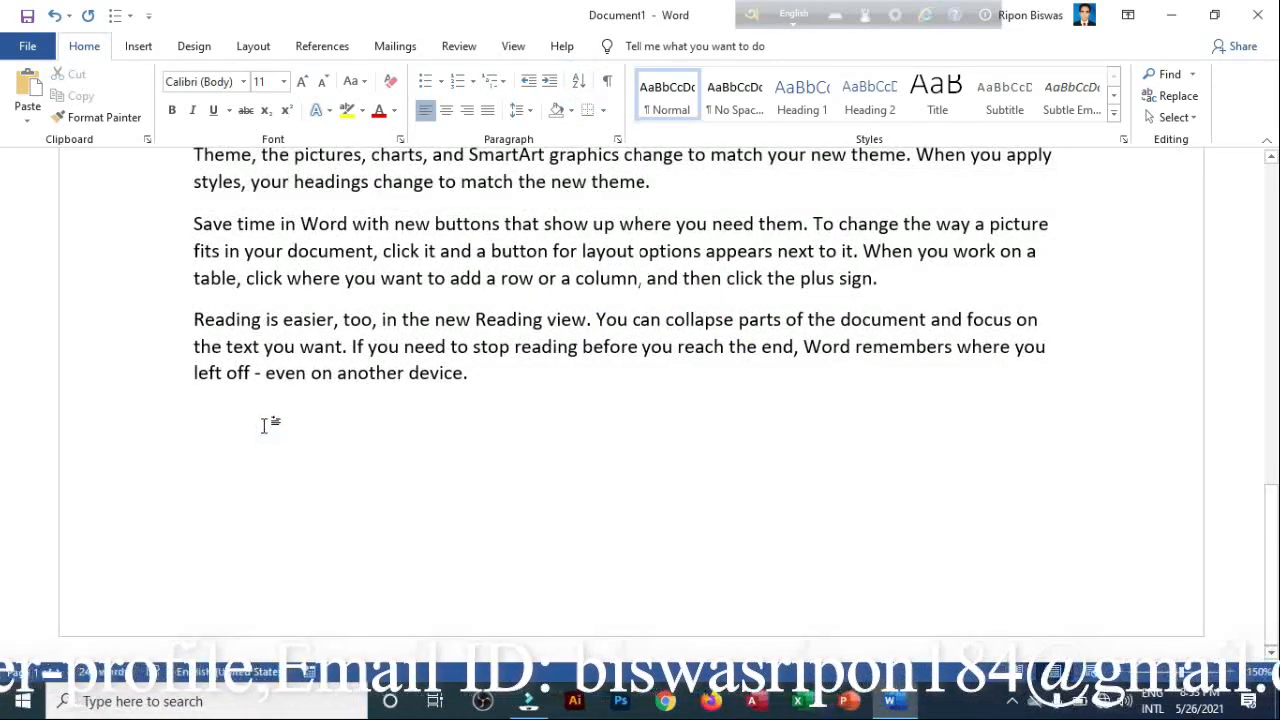
pyautogui.write('a')
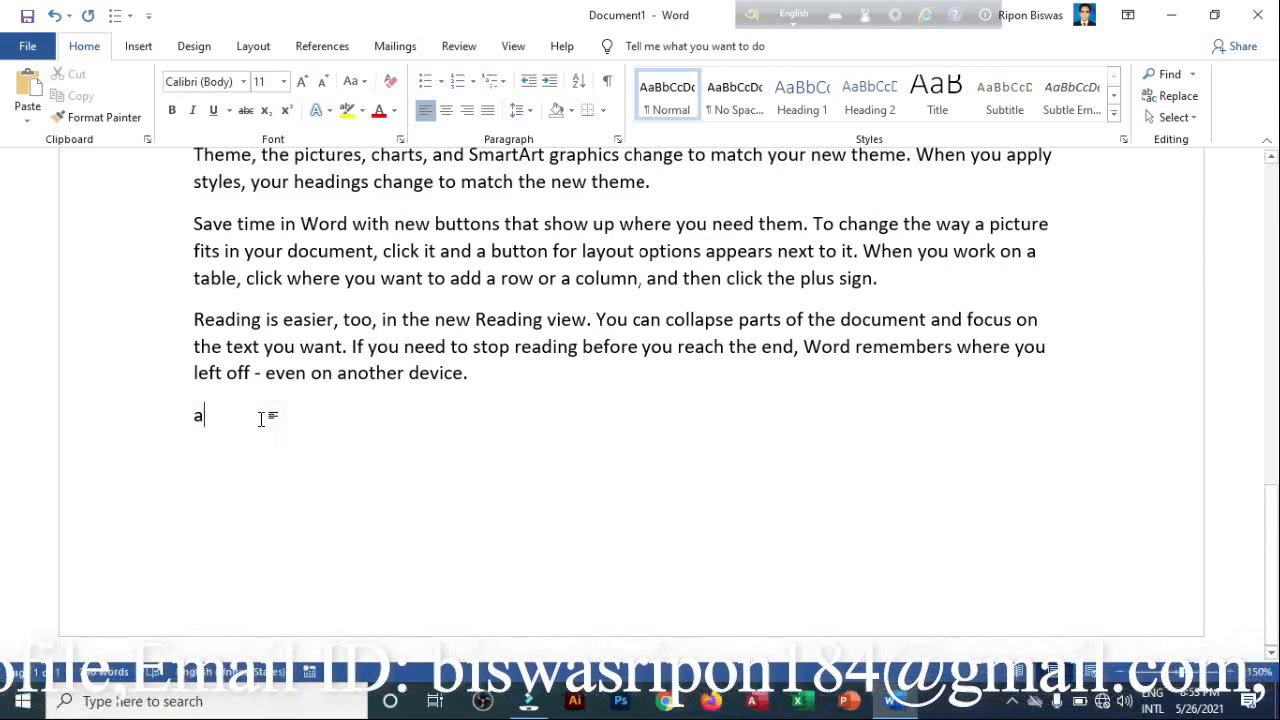
pyautogui.press('Return')
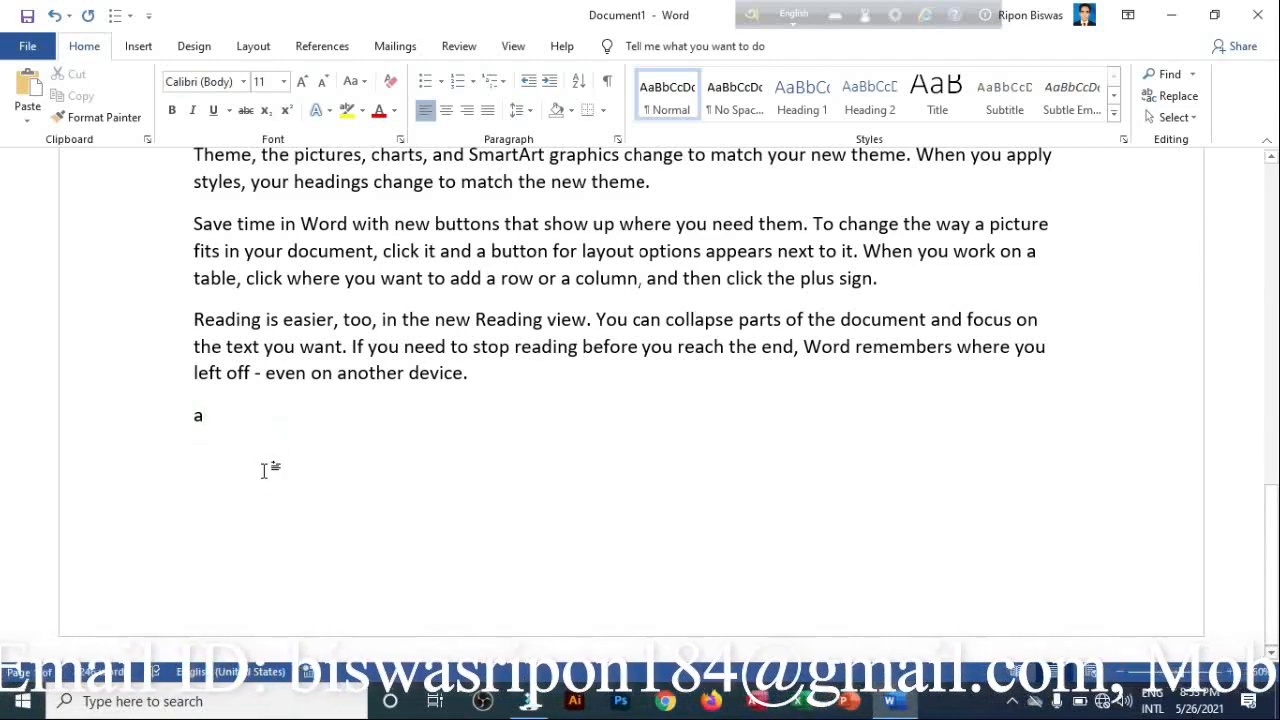
pyautogui.write('f')
pyautogui.hotkey('ctrl', 'Return')
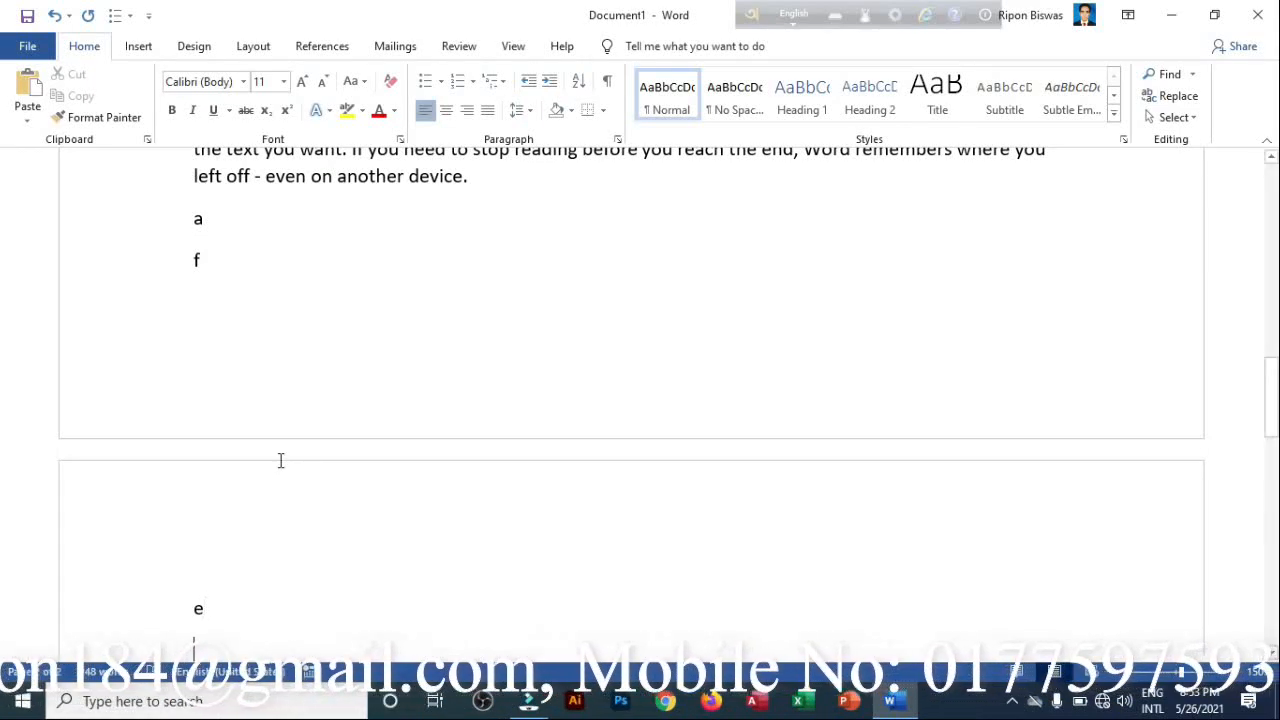
pyautogui.write('a')
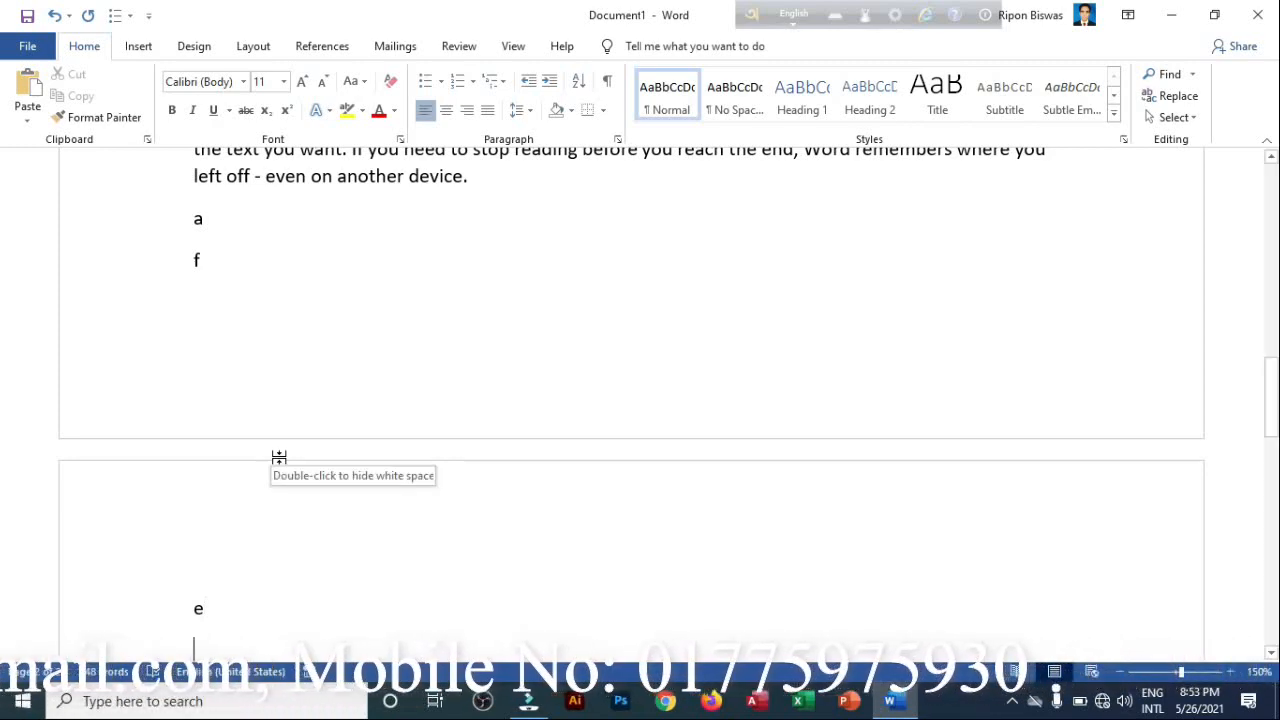
pyautogui.write('b')
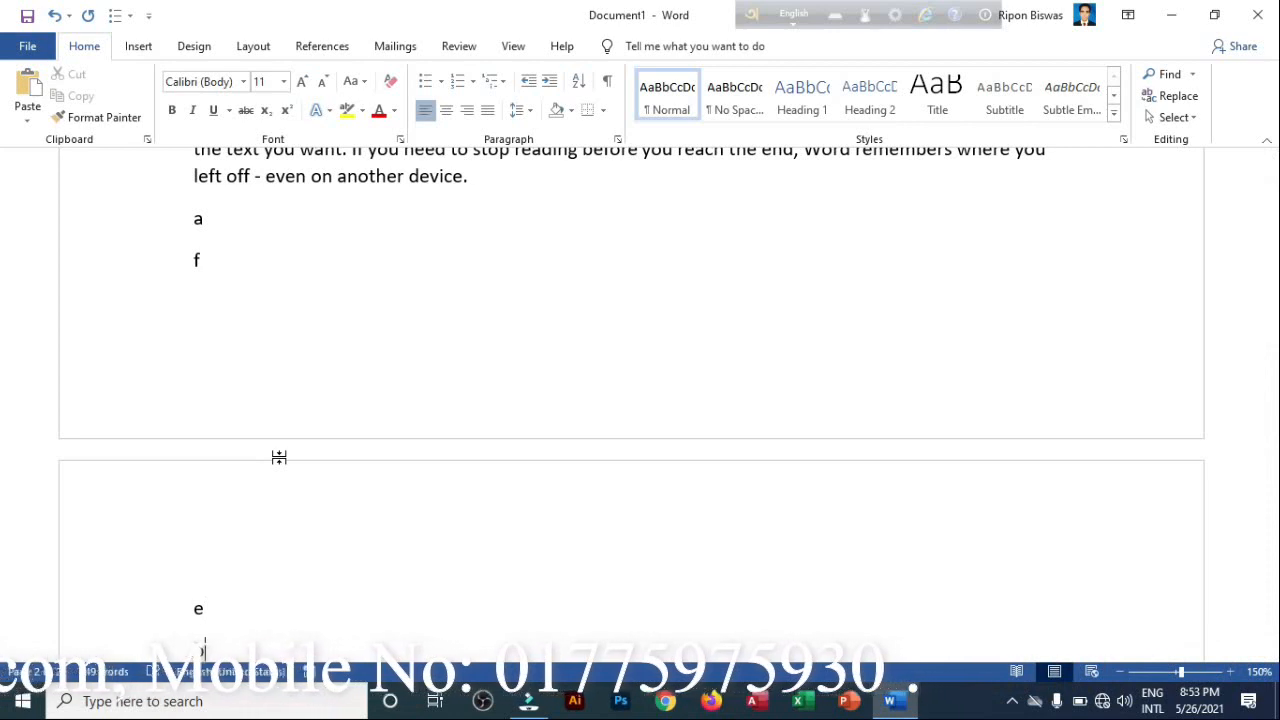
pyautogui.press('Return')
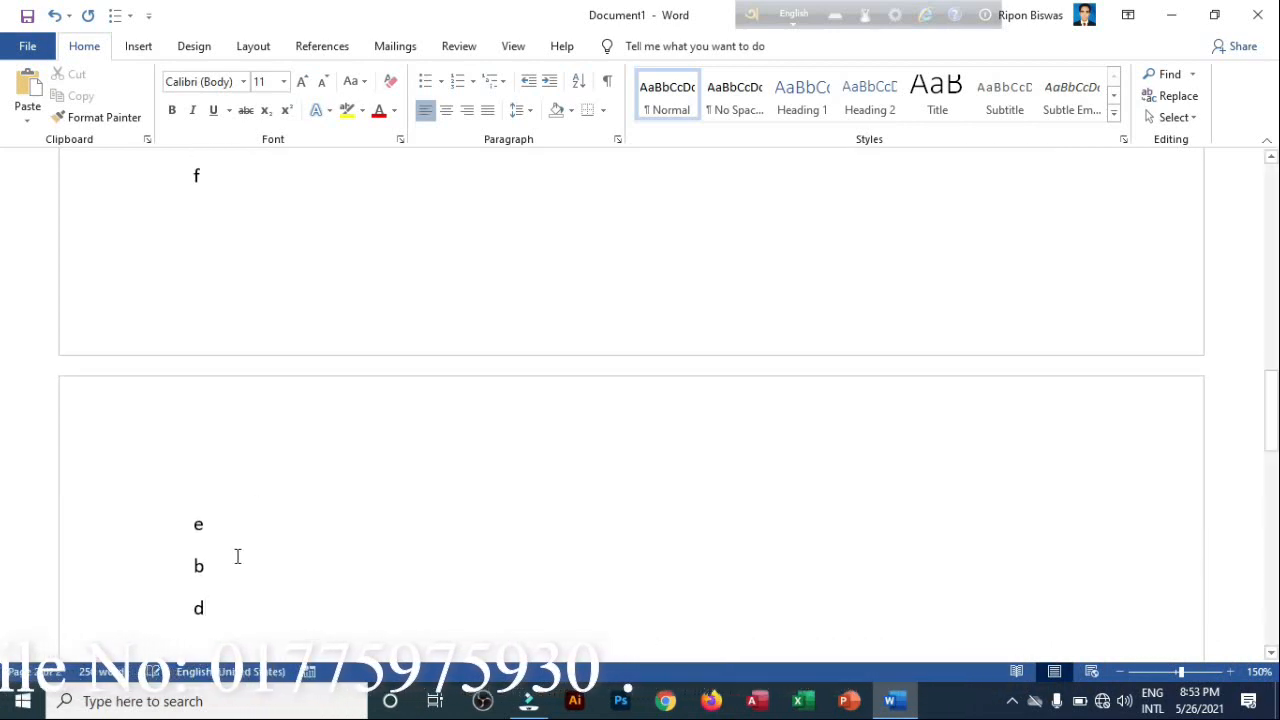
# - Select the five letters and sort them as text in ascending order, with no header row
pyautogui.moveTo(229, 613); pyautogui.dragTo(186, 347)
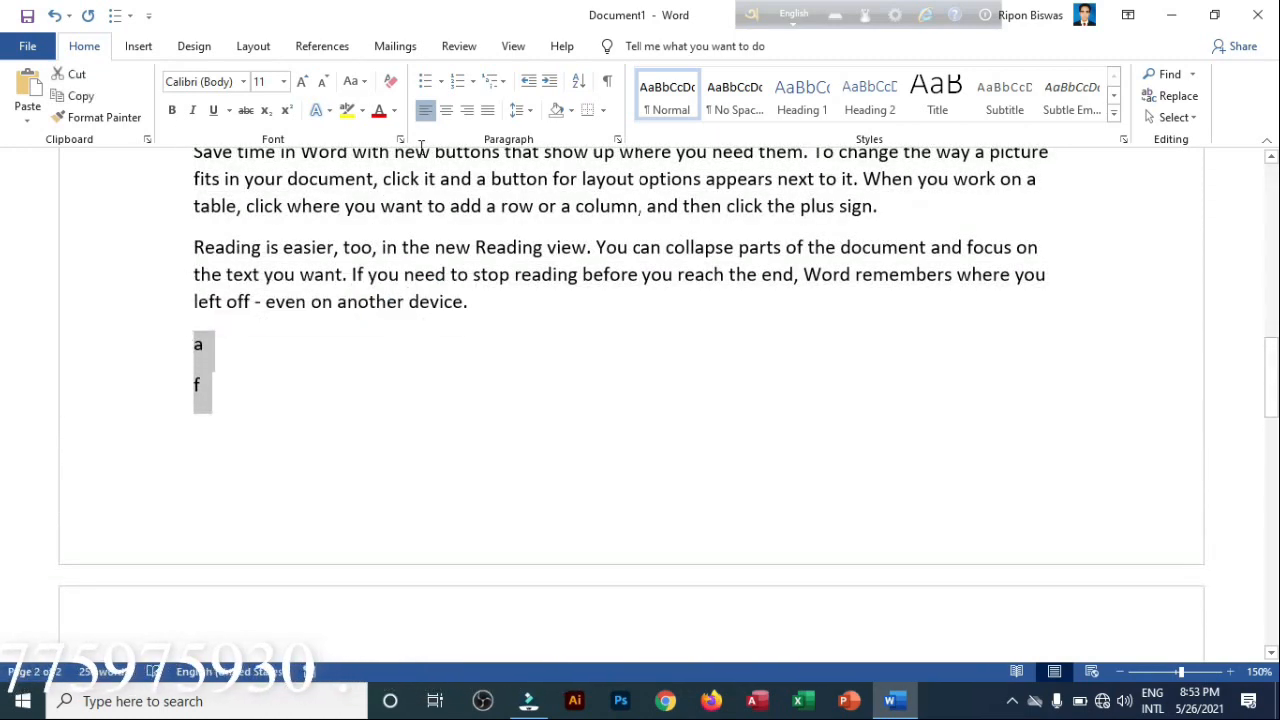
pyautogui.click(578, 81)
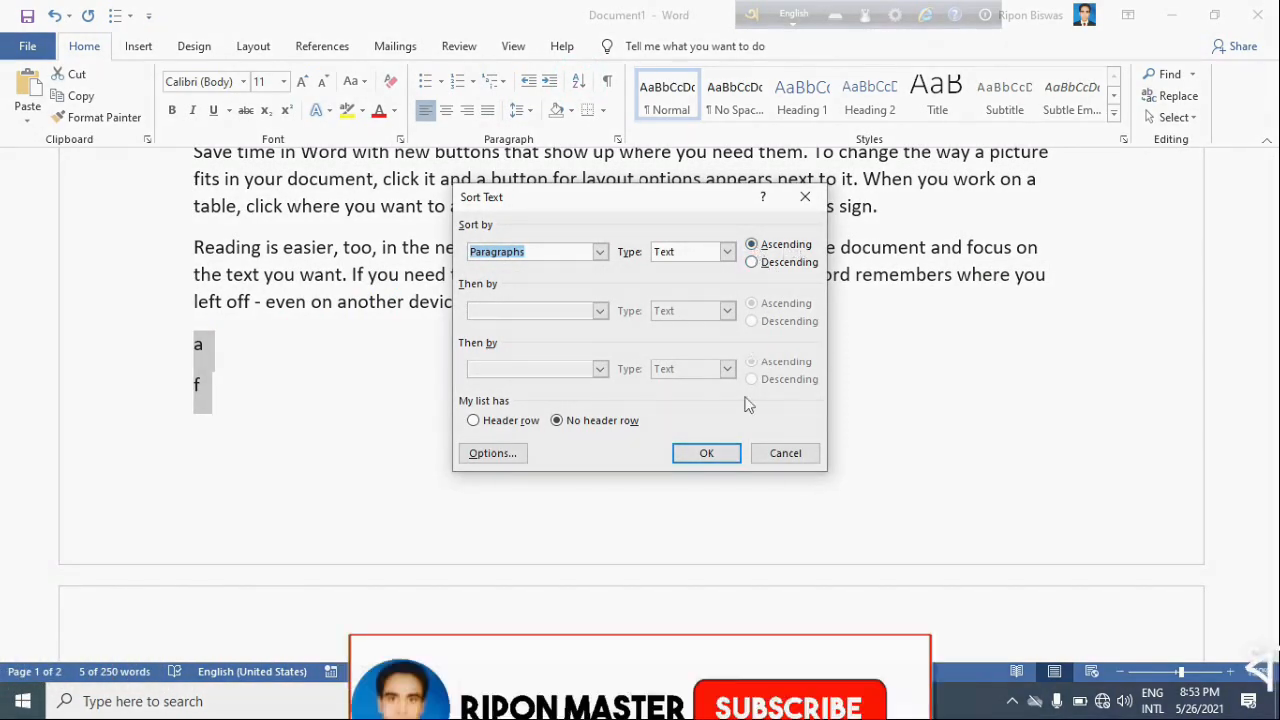
pyautogui.click(709, 454)
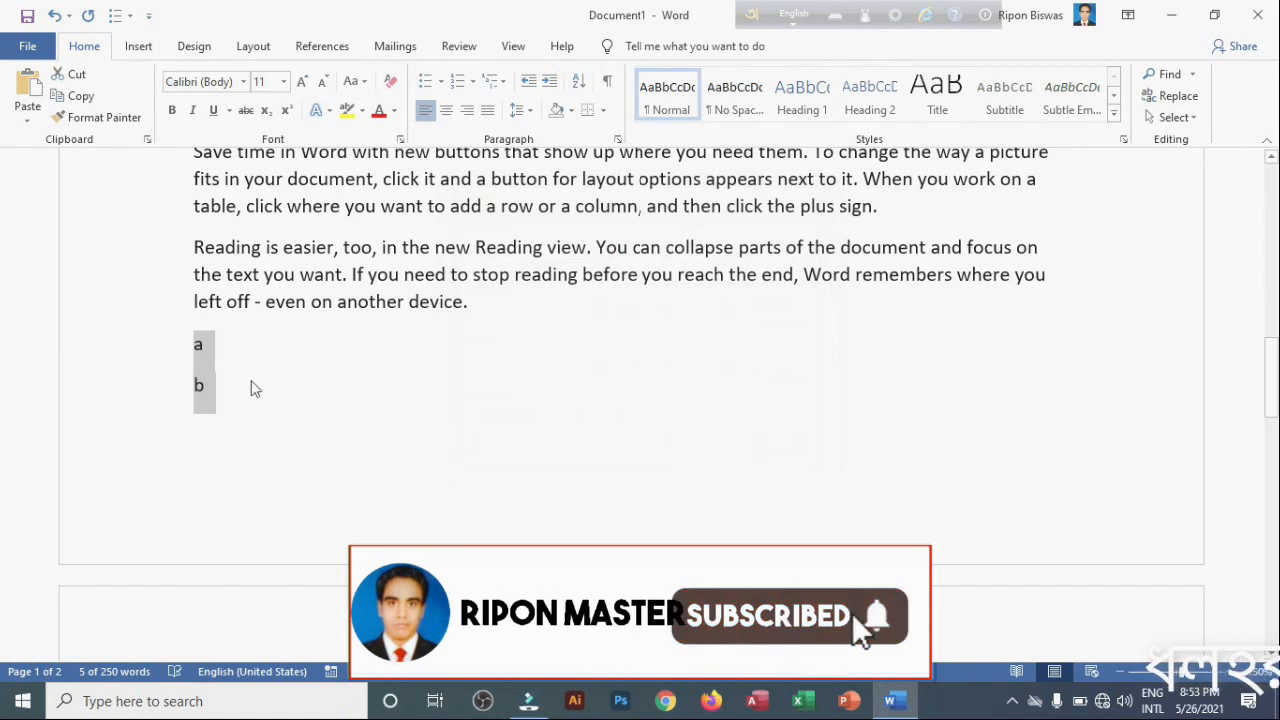
pyautogui.scroll(-6, 203, 400)
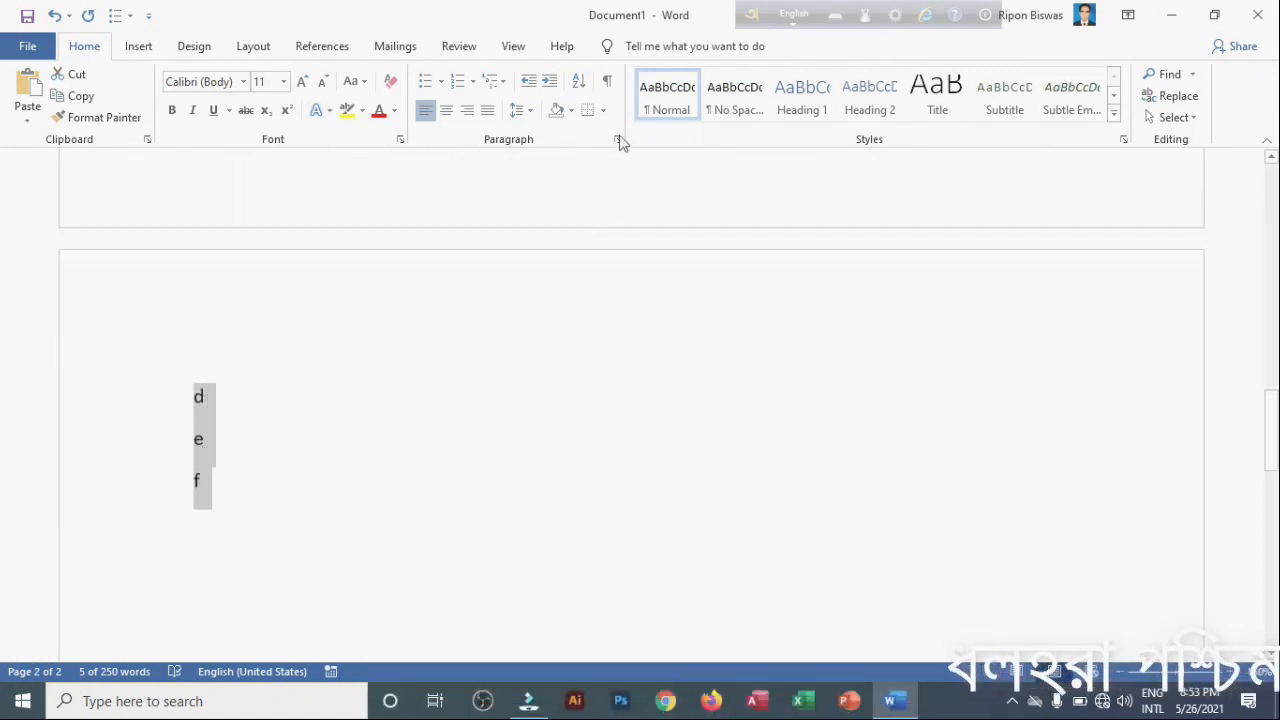
# - Sort the selected letters as text in descending order, with no header row
pyautogui.click(579, 84)
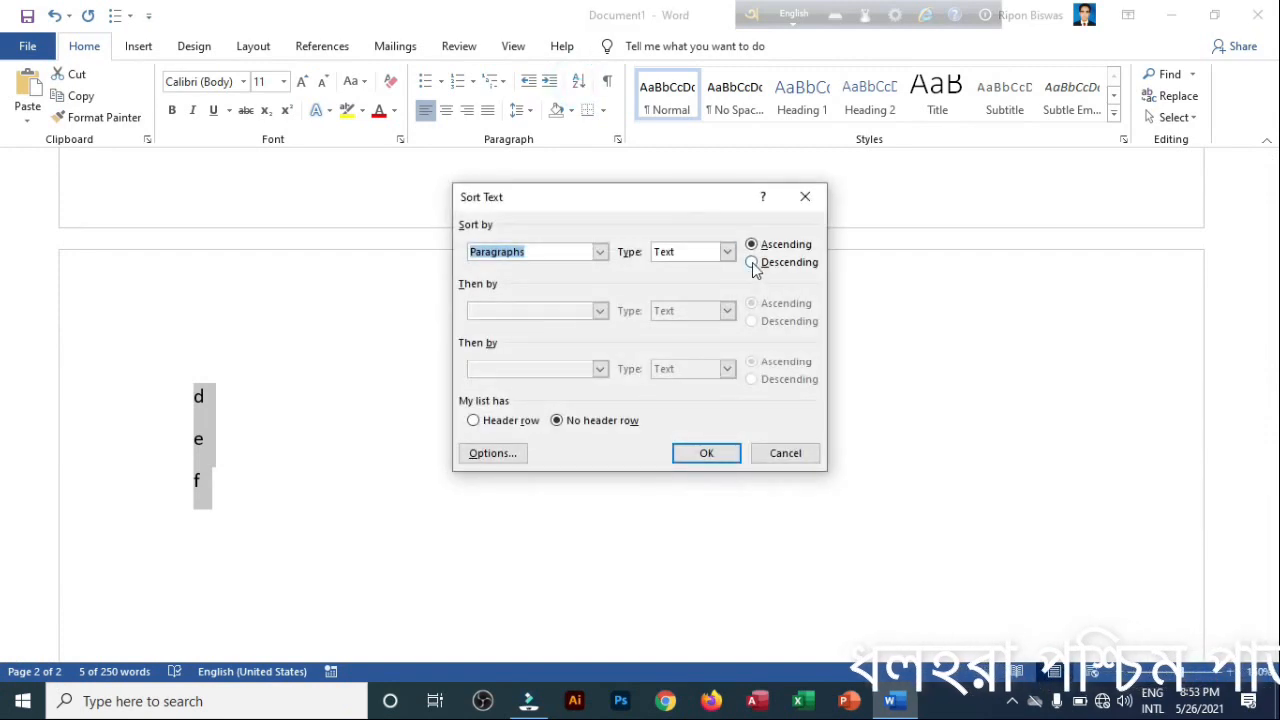
pyautogui.click(752, 263)
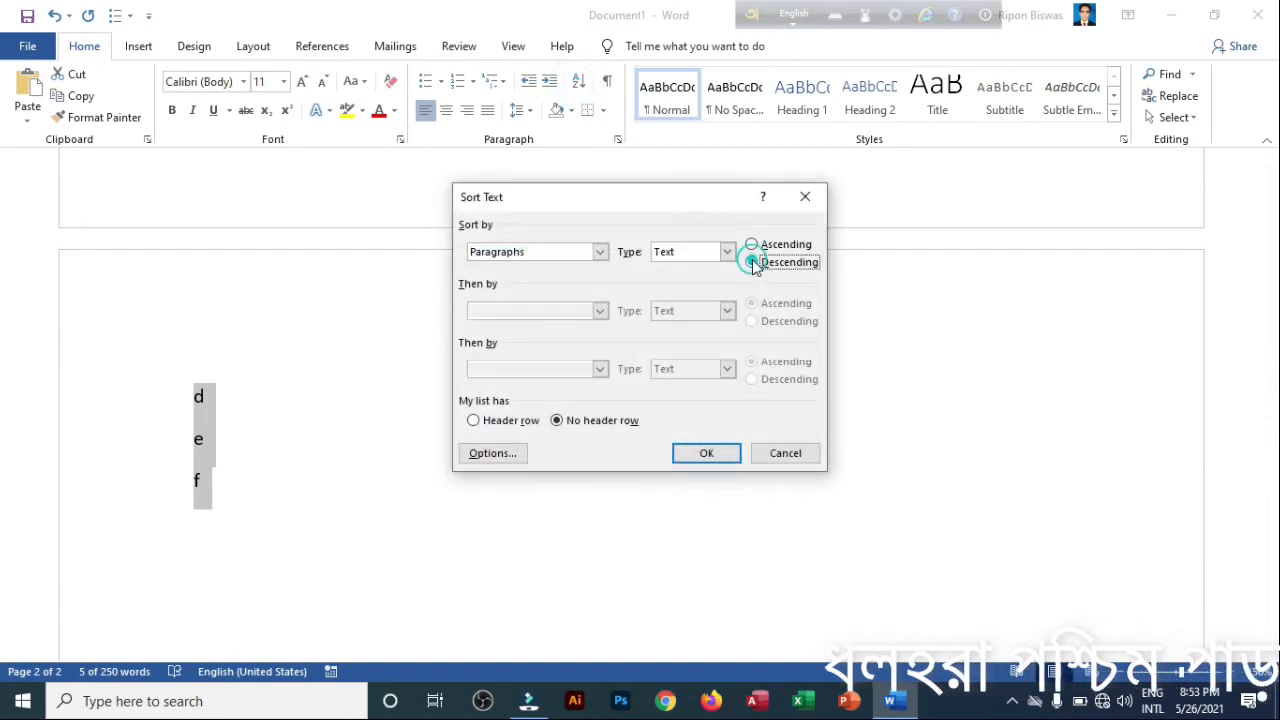
pyautogui.click(706, 455)
pyautogui.scroll(3, 369, 383)
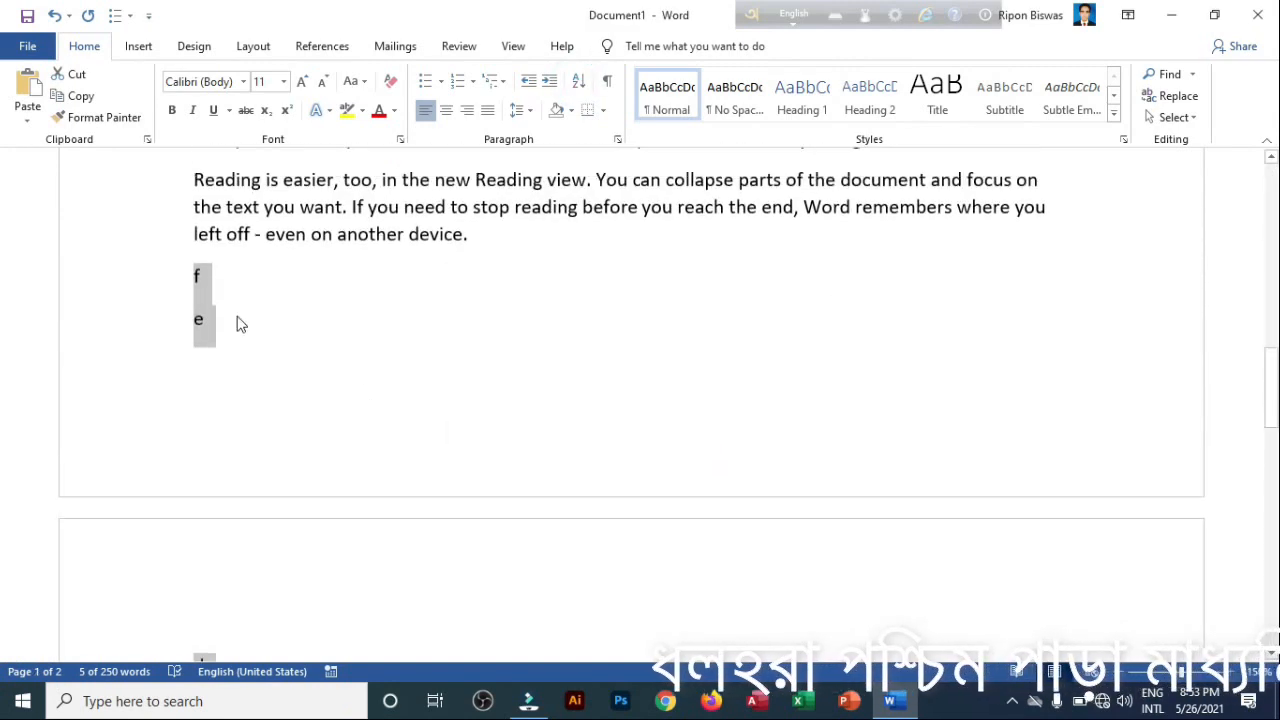
pyautogui.scroll(-3, 220, 440)
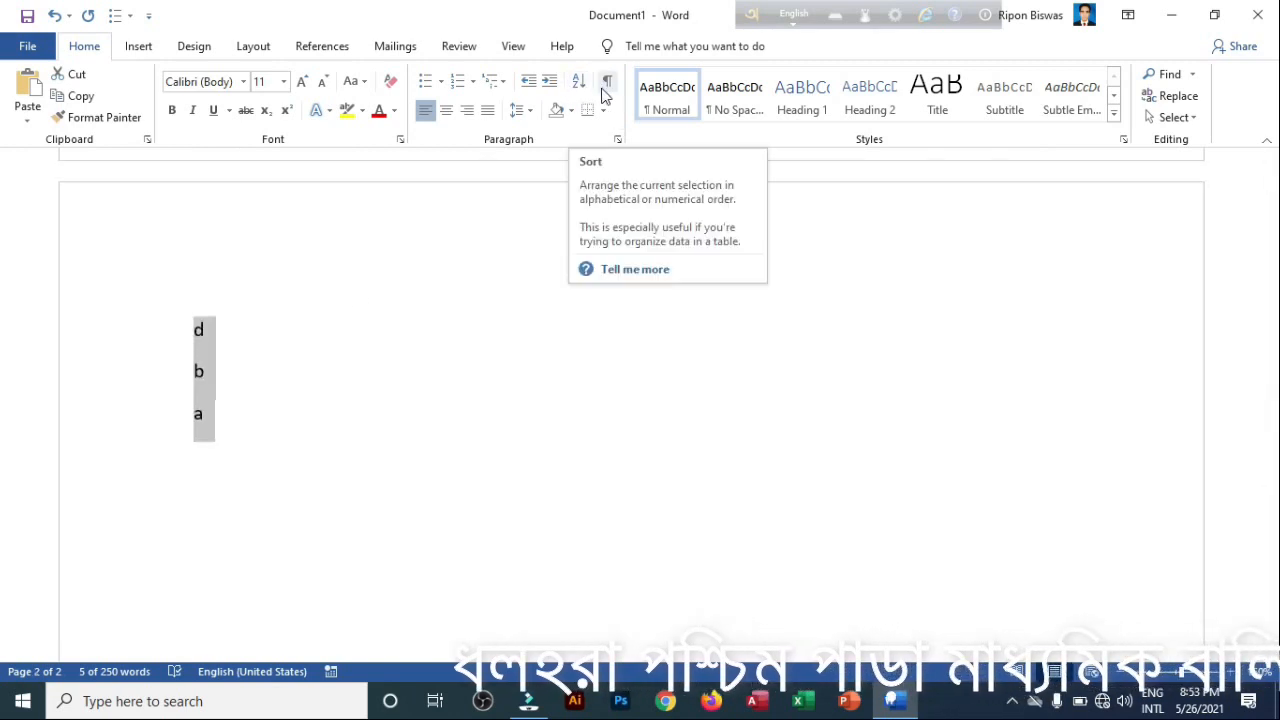
# - Select the sample paragraphs from the blank line above "Video provides" and show paragraph marks and other formatting symbols
pyautogui.scroll(5, 523, 331)
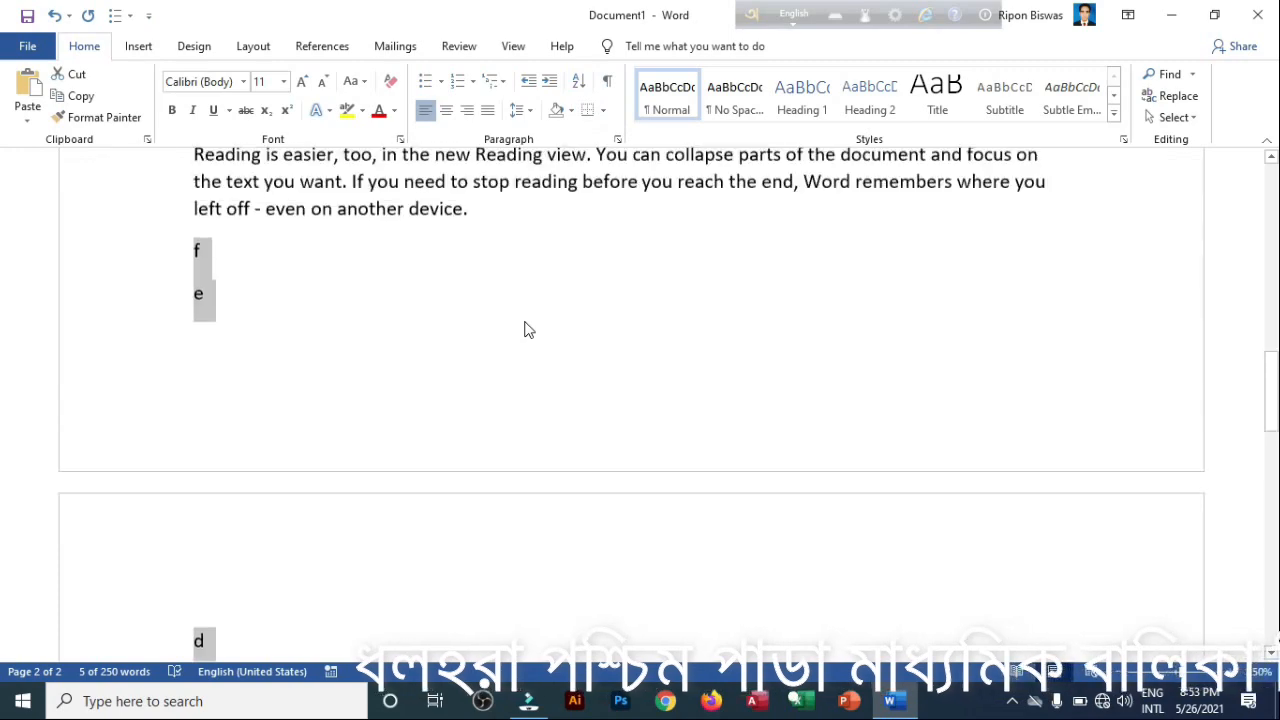
pyautogui.moveTo(494, 511); pyautogui.dragTo(195, 178)
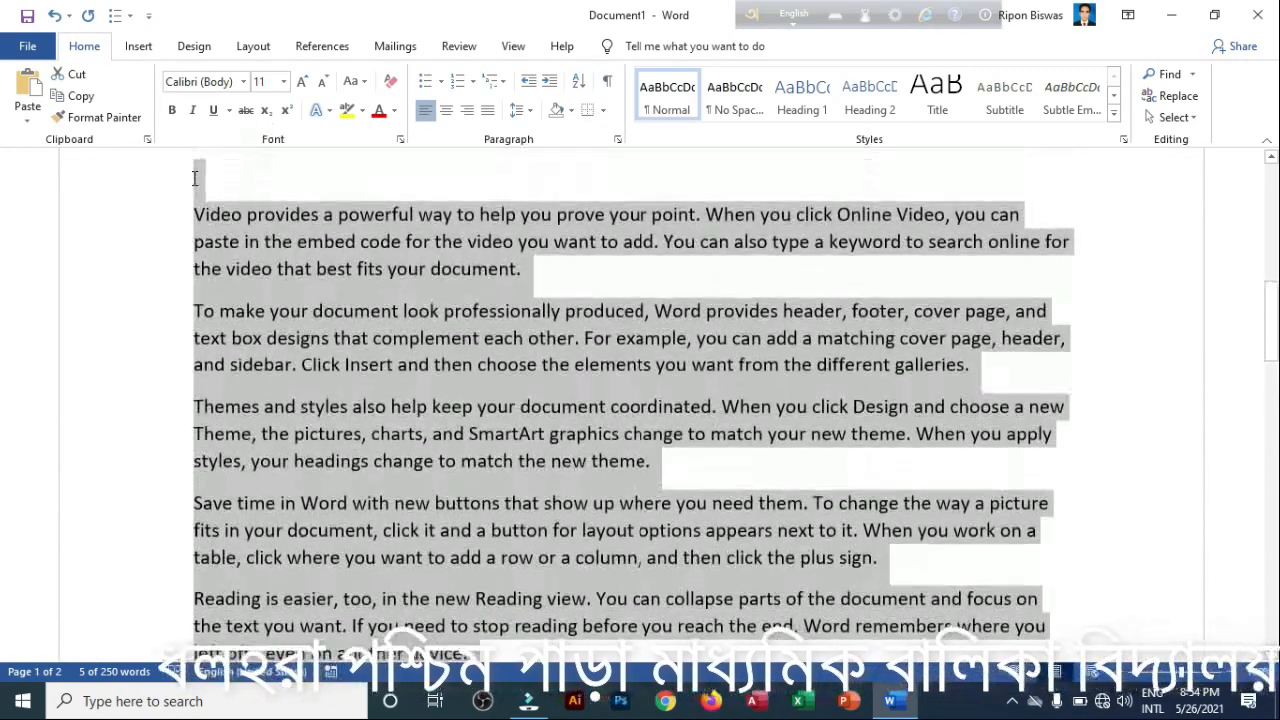
pyautogui.click(606, 81)
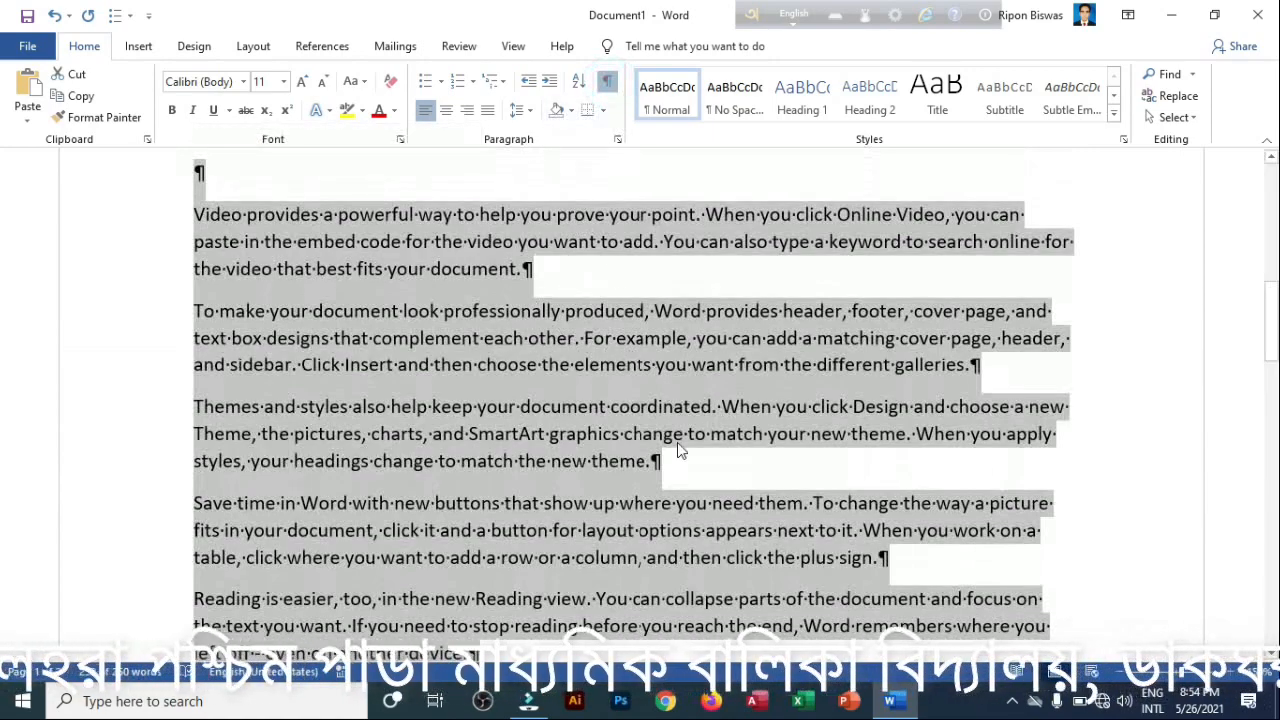
# - Hide the paragraph marks and other formatting symbols
pyautogui.scroll(-3, 677, 446)
pyautogui.scroll(3, 491, 257)
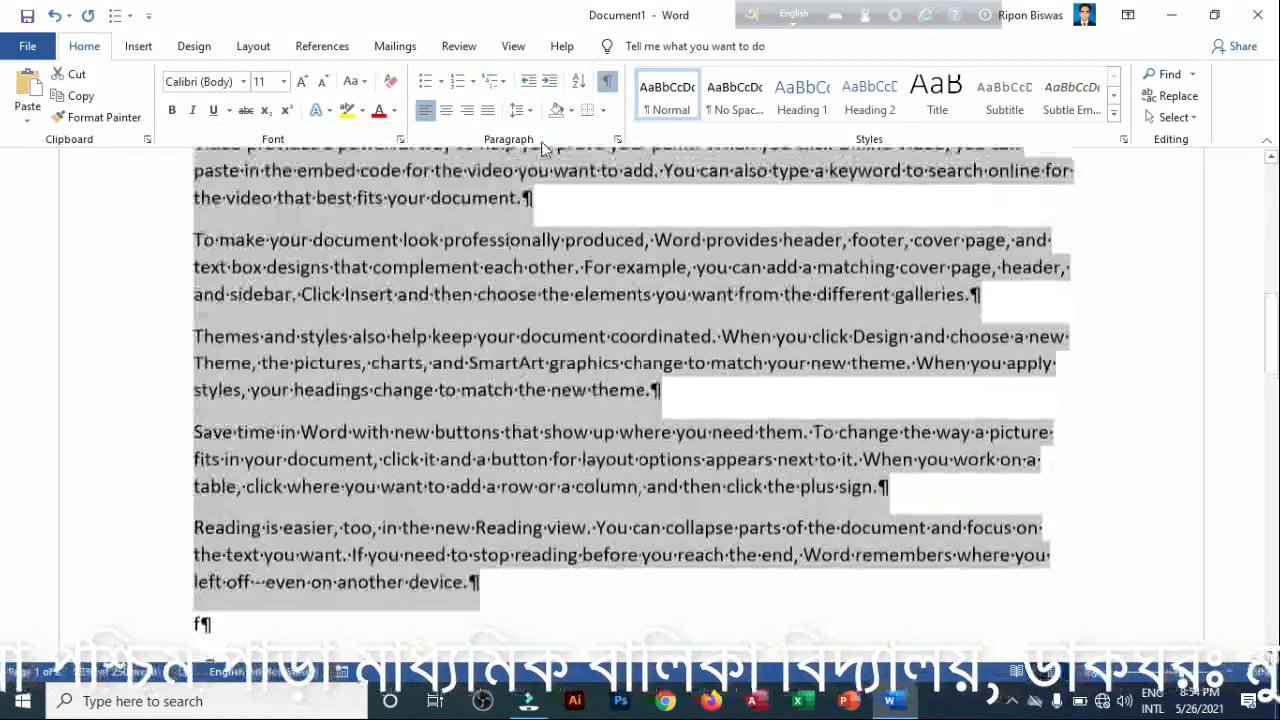
pyautogui.click(606, 81)
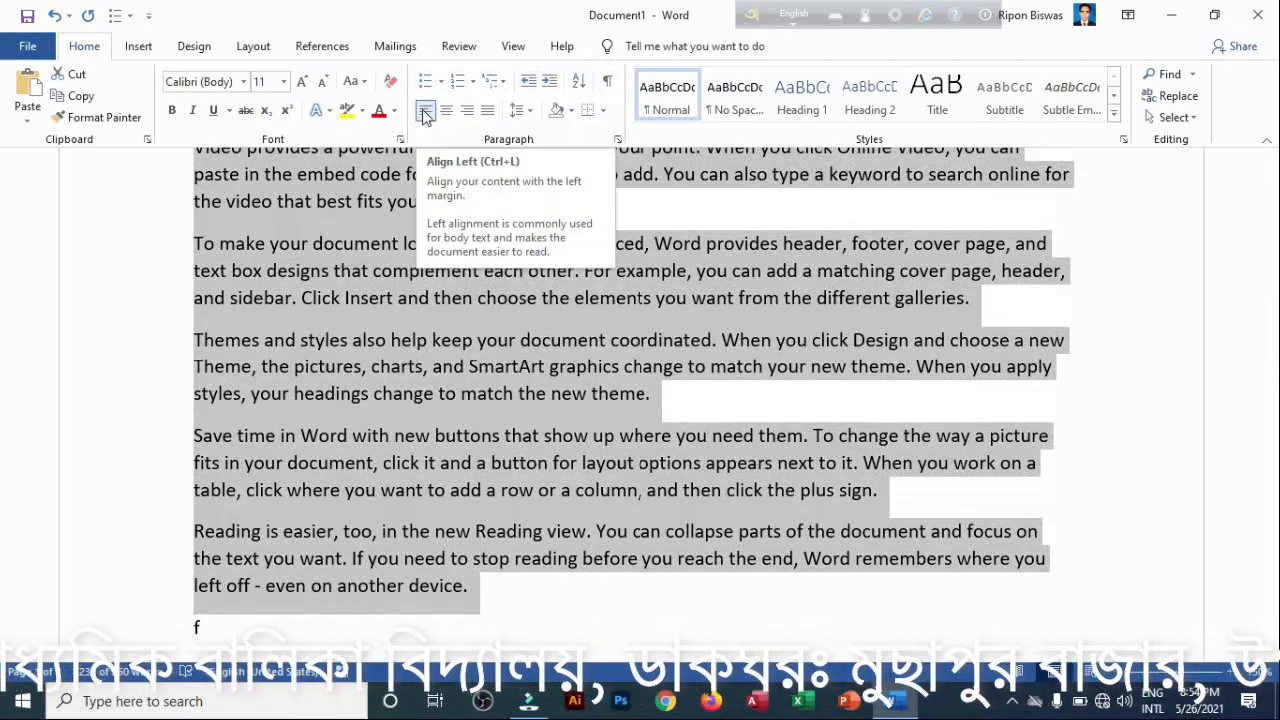
# - Try justified, left, centred and right alignment in turn on the selected sample paragraphs
pyautogui.hotkey('ctrl', 'j')
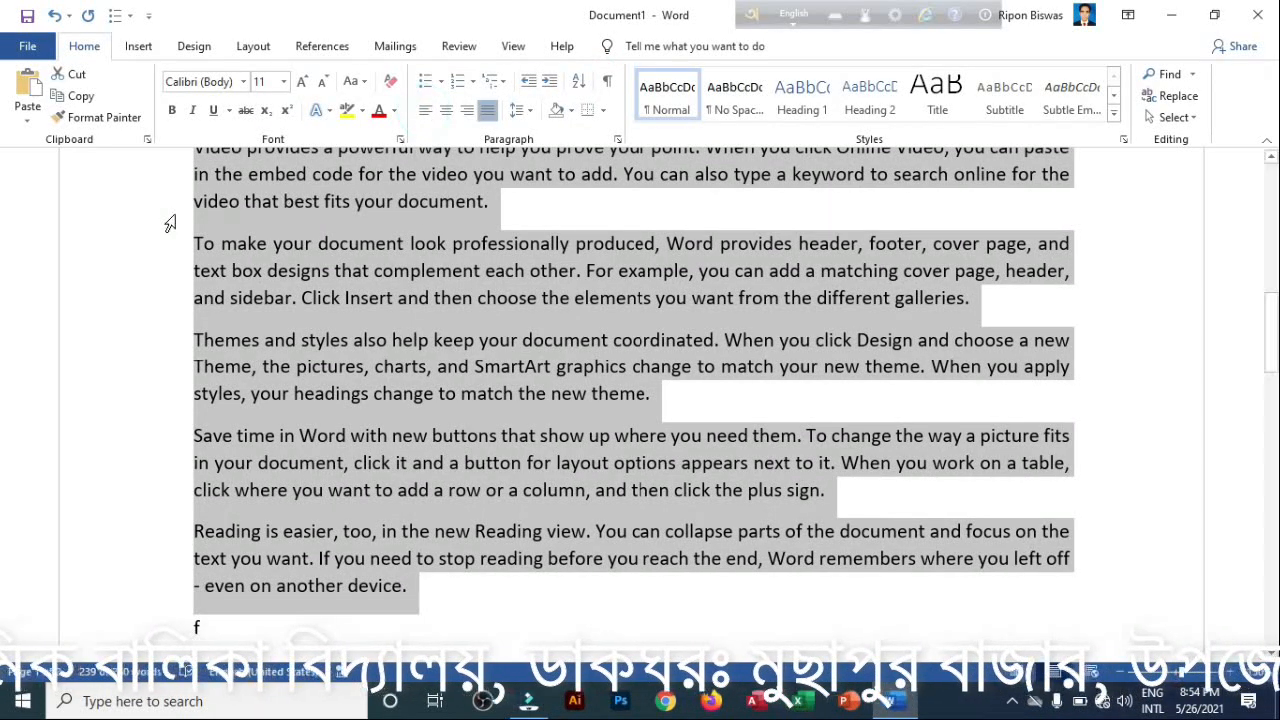
pyautogui.click(428, 116)
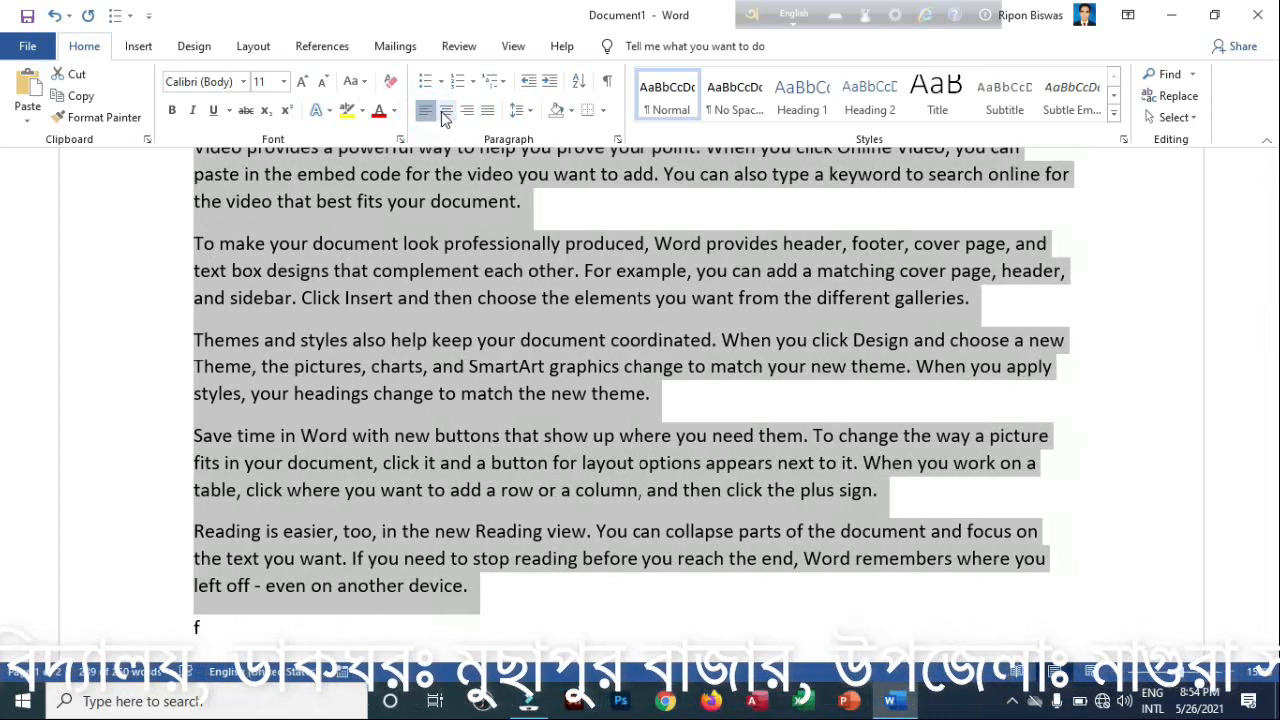
pyautogui.click(445, 115)
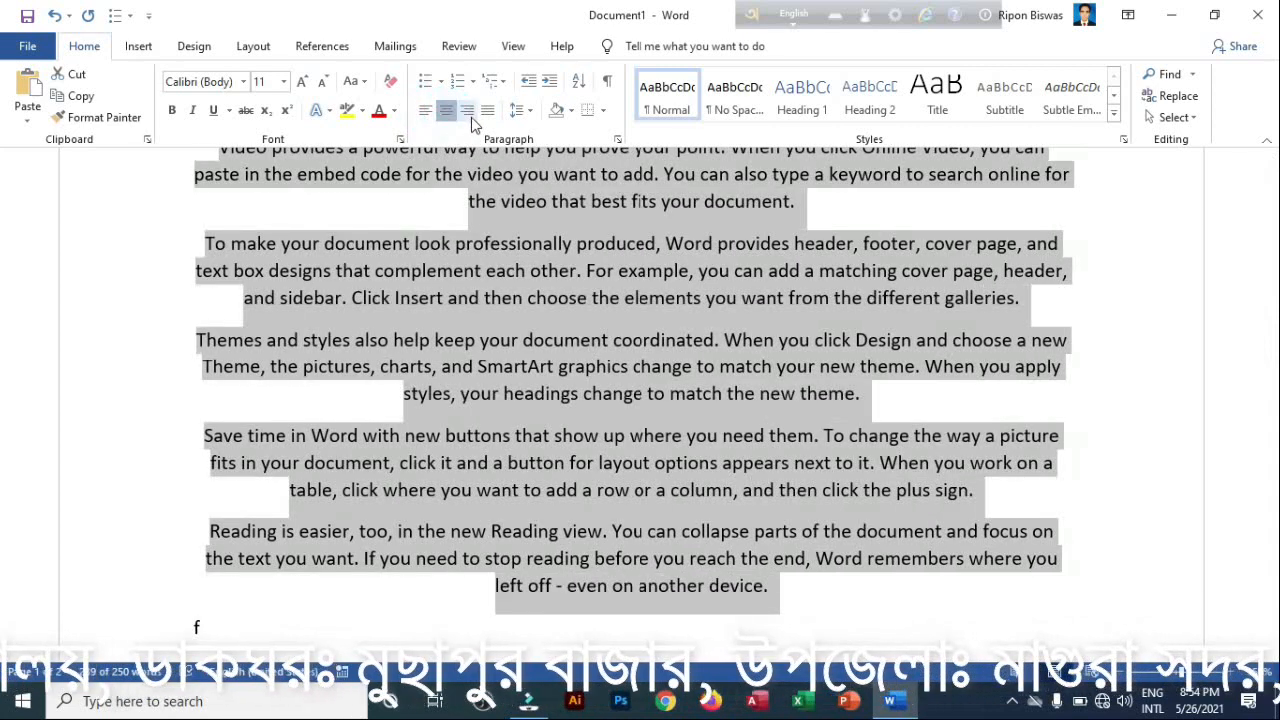
pyautogui.click(470, 112)
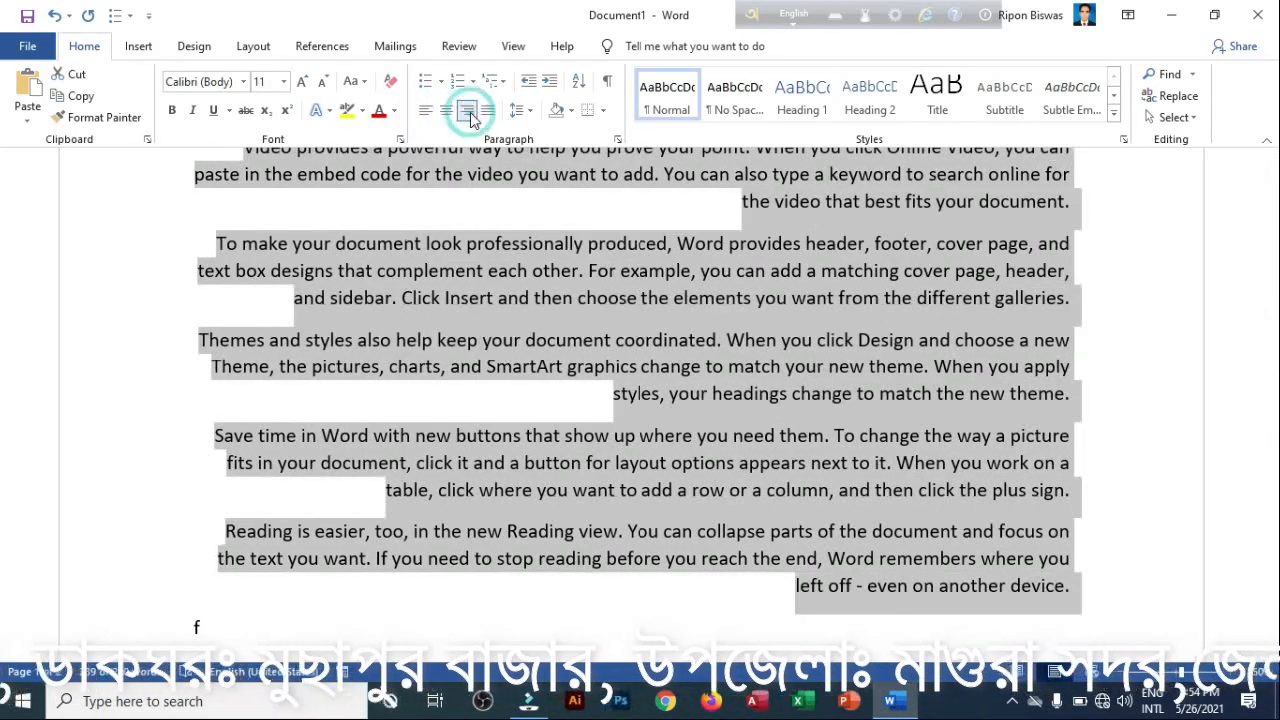
# - Justify the selected sample paragraphs and set their line spacing to 1.0
pyautogui.click(488, 115)
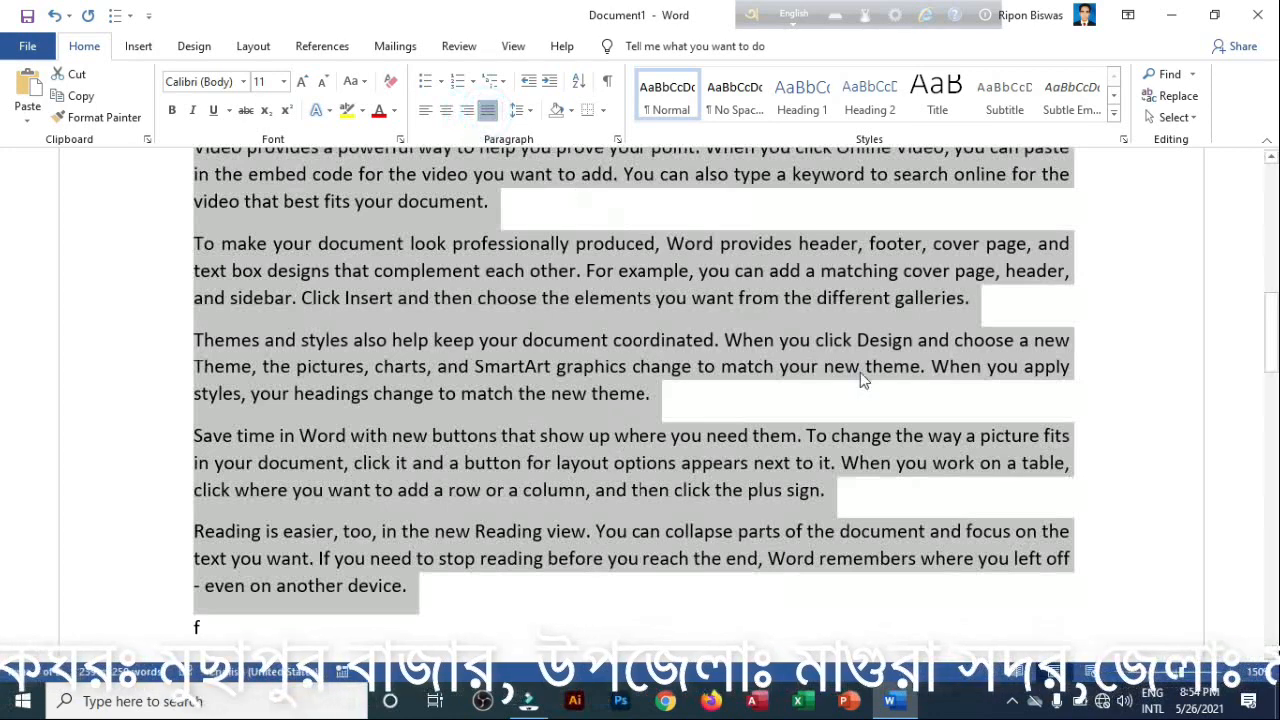
pyautogui.click(531, 112)
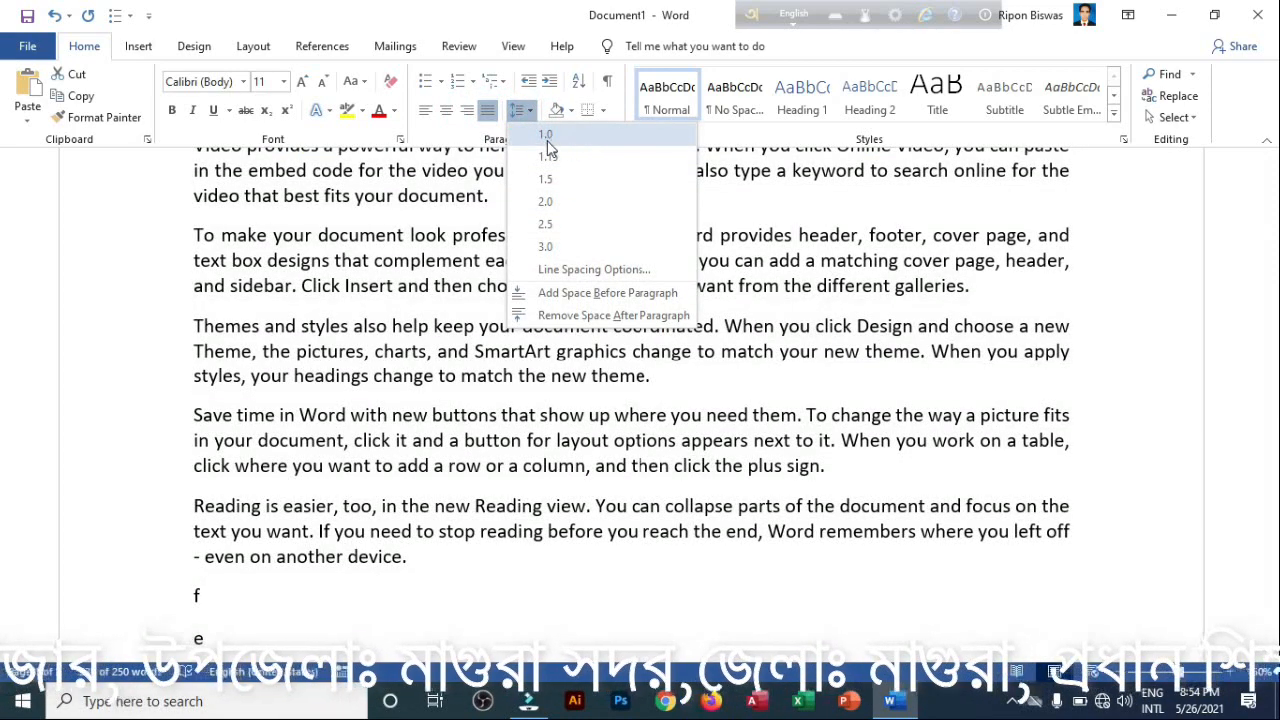
pyautogui.click(546, 136)
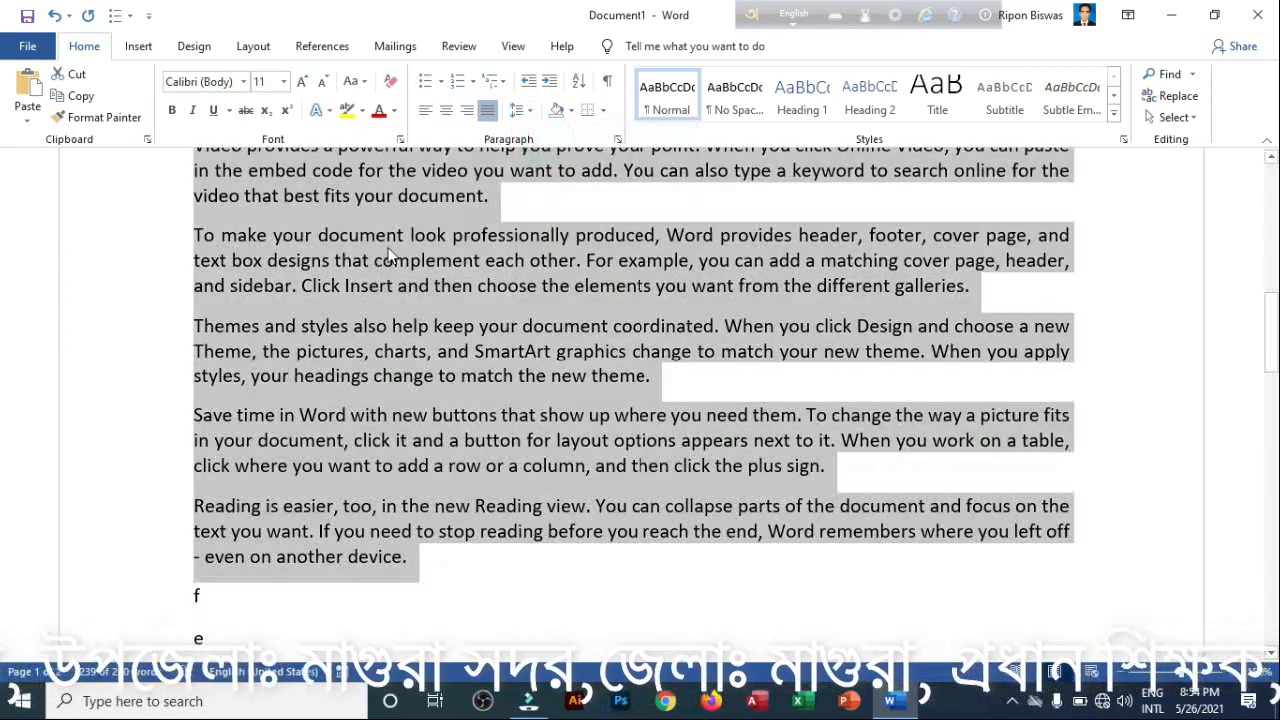
# - Try line spacing of 1.15, 2.5 and 1.15 again on the selected sample paragraphs
pyautogui.click(517, 110)
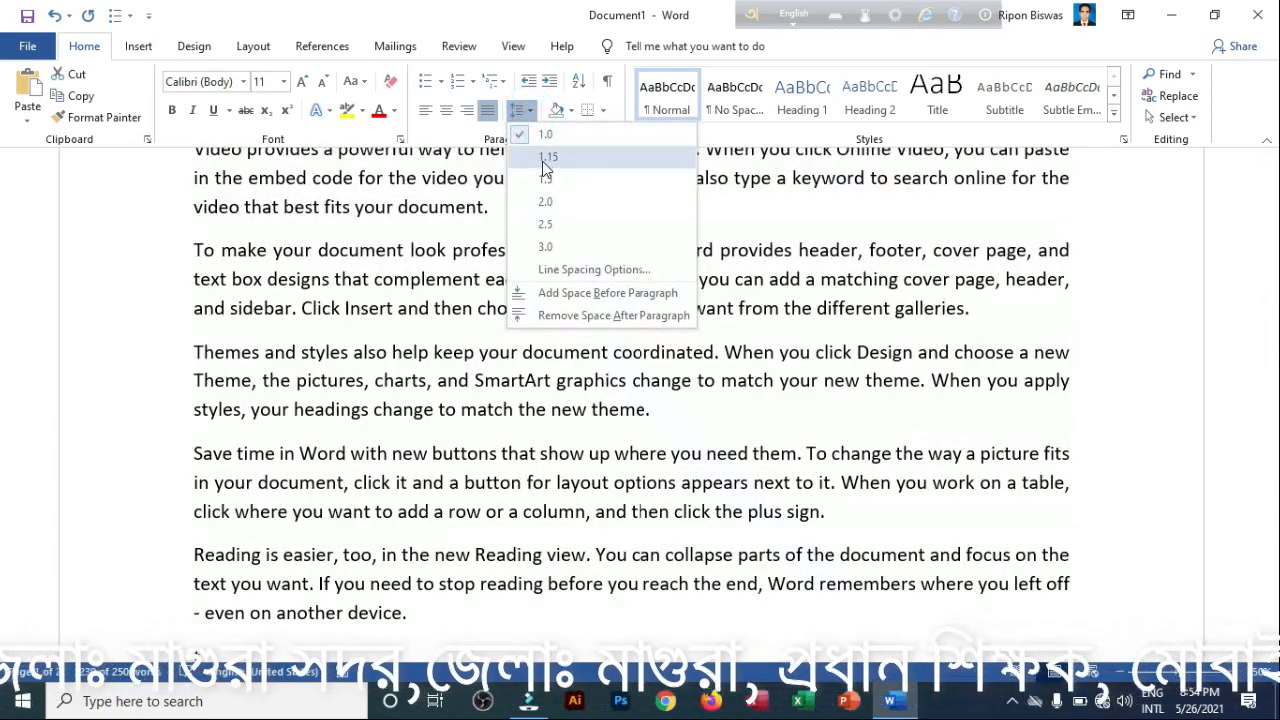
pyautogui.click(546, 159)
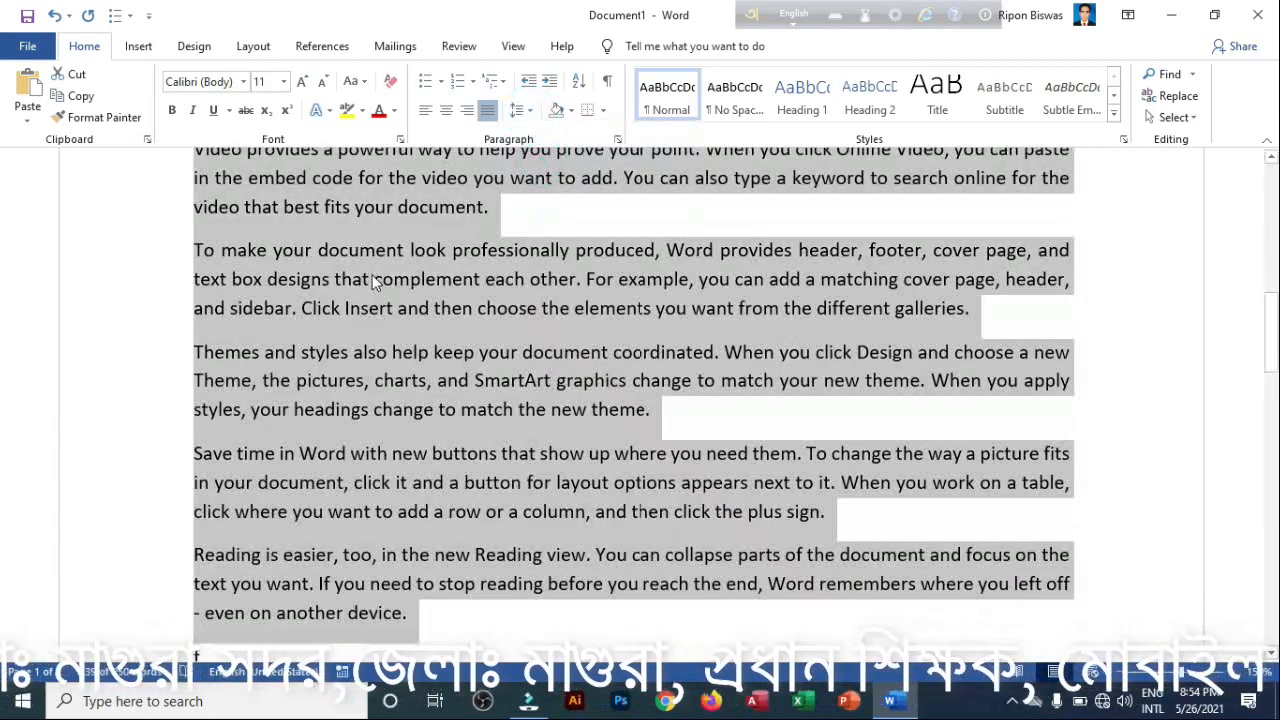
pyautogui.click(530, 114)
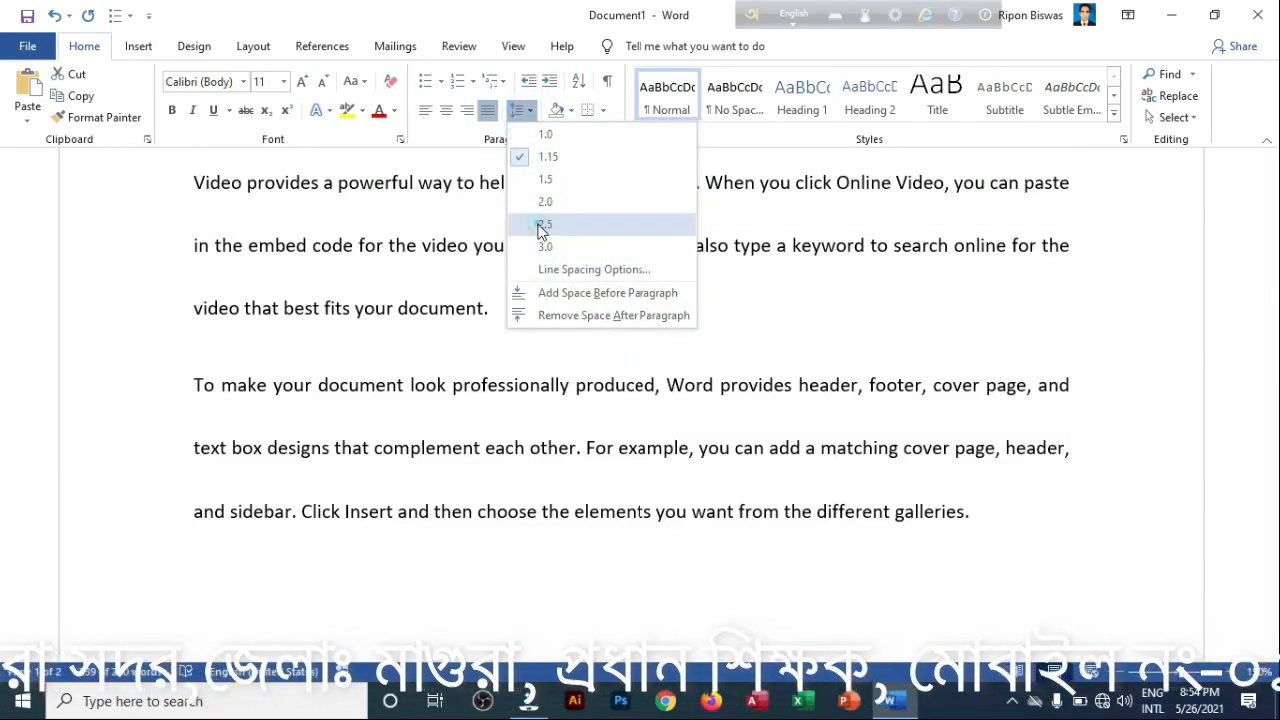
pyautogui.click(541, 226)
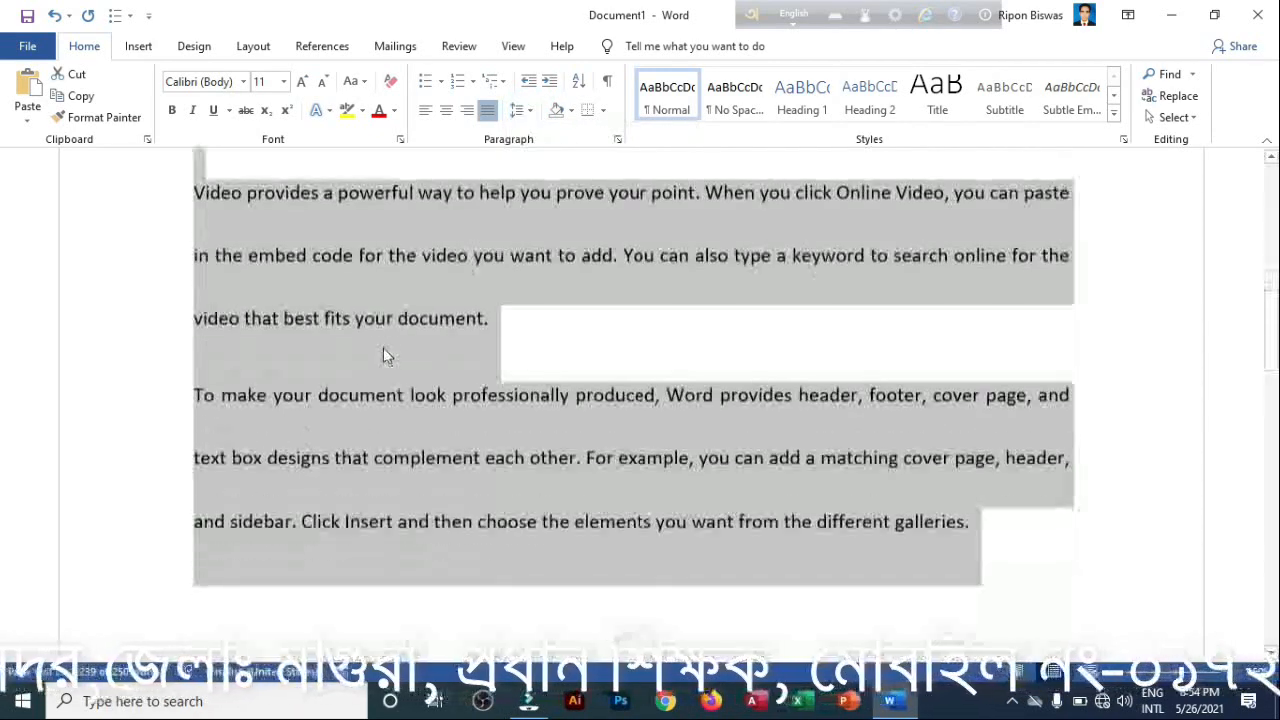
pyautogui.click(529, 114)
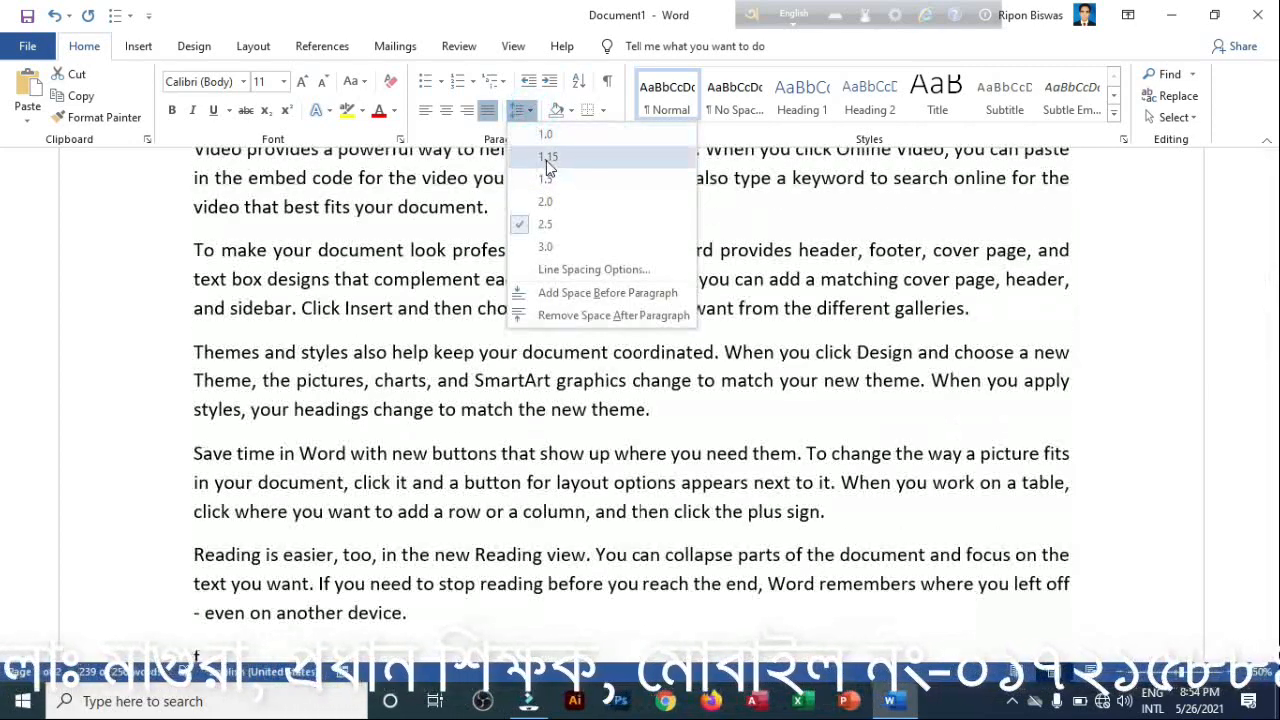
pyautogui.click(547, 160)
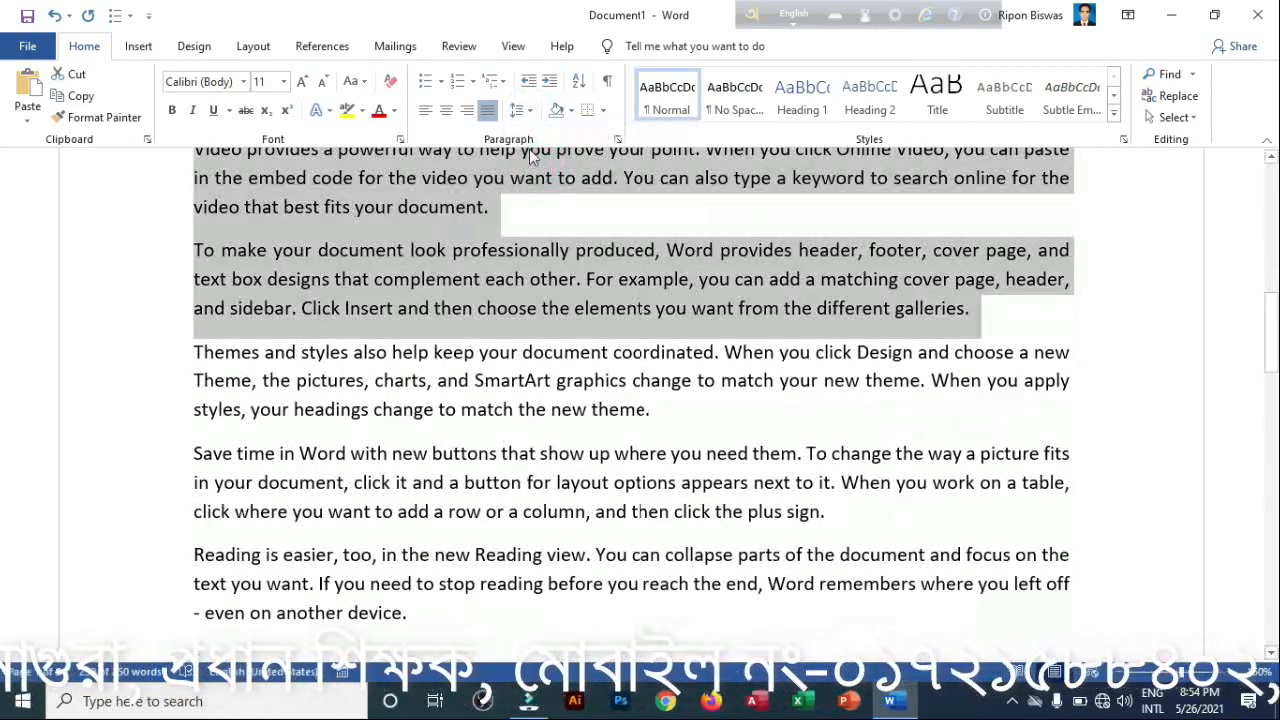
# - Shade the selected sample paragraphs with the standard colour Red
pyautogui.click(571, 112)
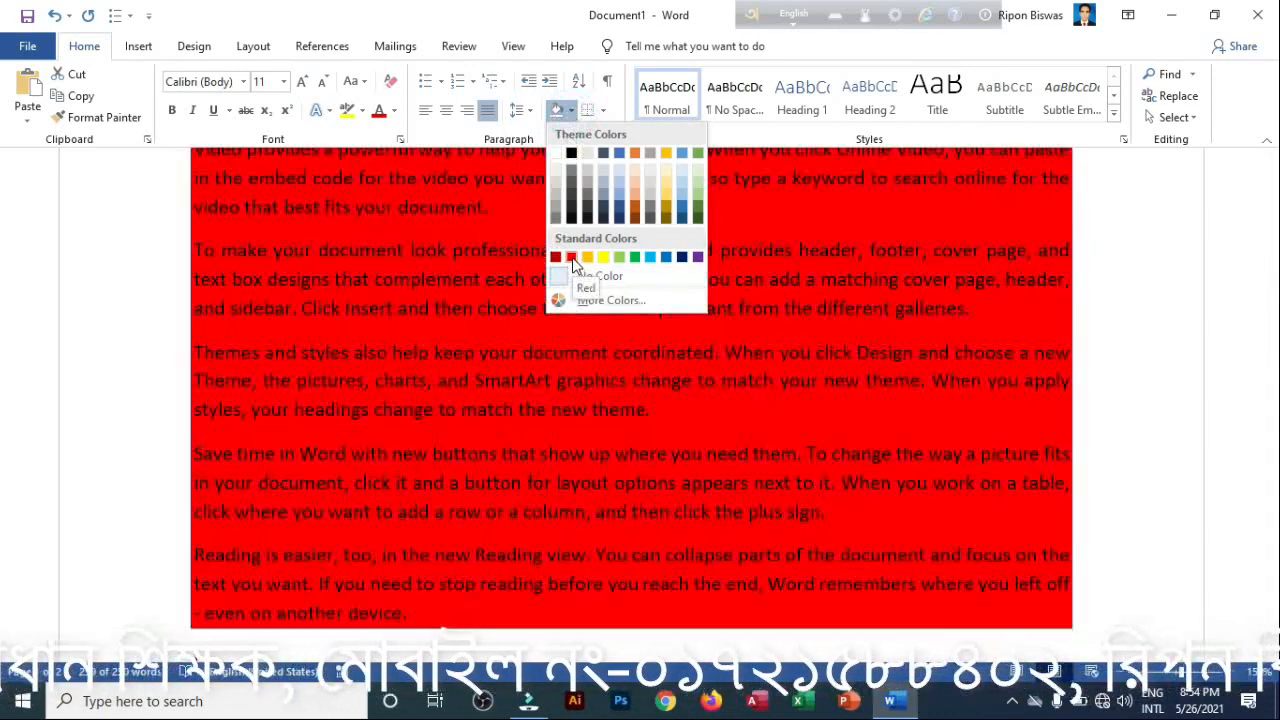
pyautogui.click(571, 257)
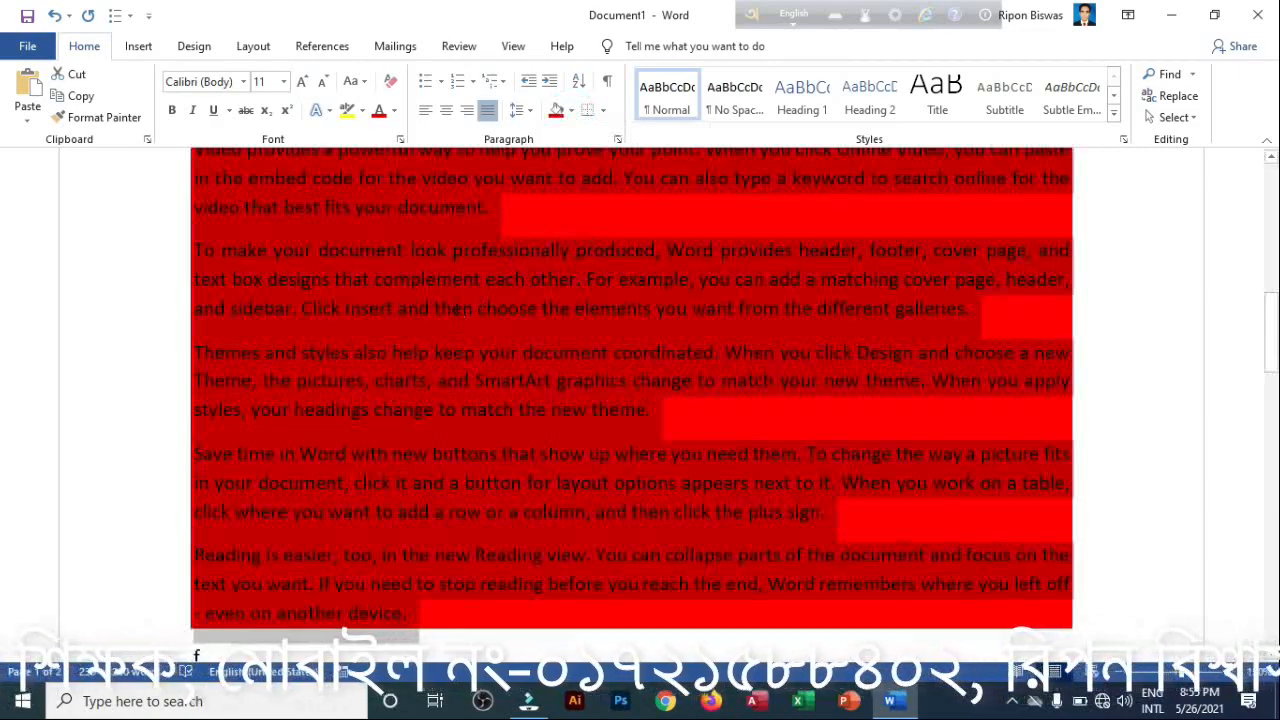
pyautogui.scroll(4, 451, 314)
pyautogui.scroll(-3, 449, 306)
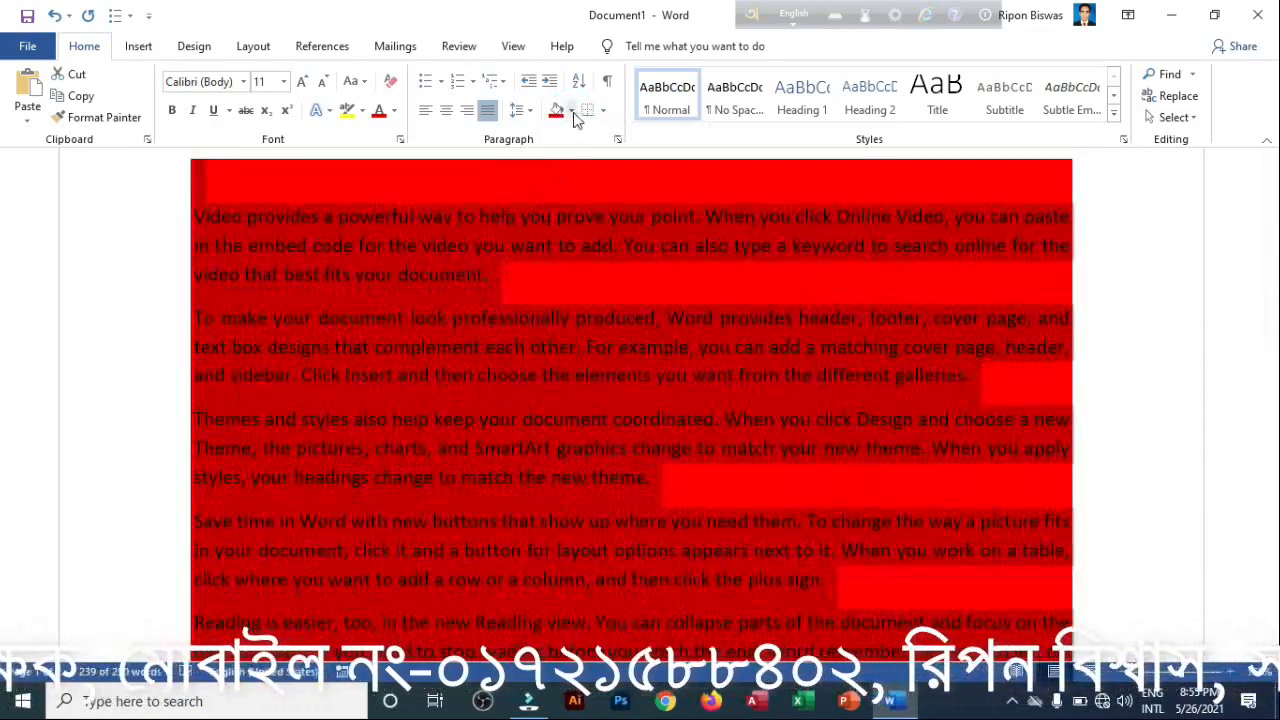
# - Change the shading of the selected paragraphs to a dark blue from the additional standard colours
pyautogui.click(573, 113)
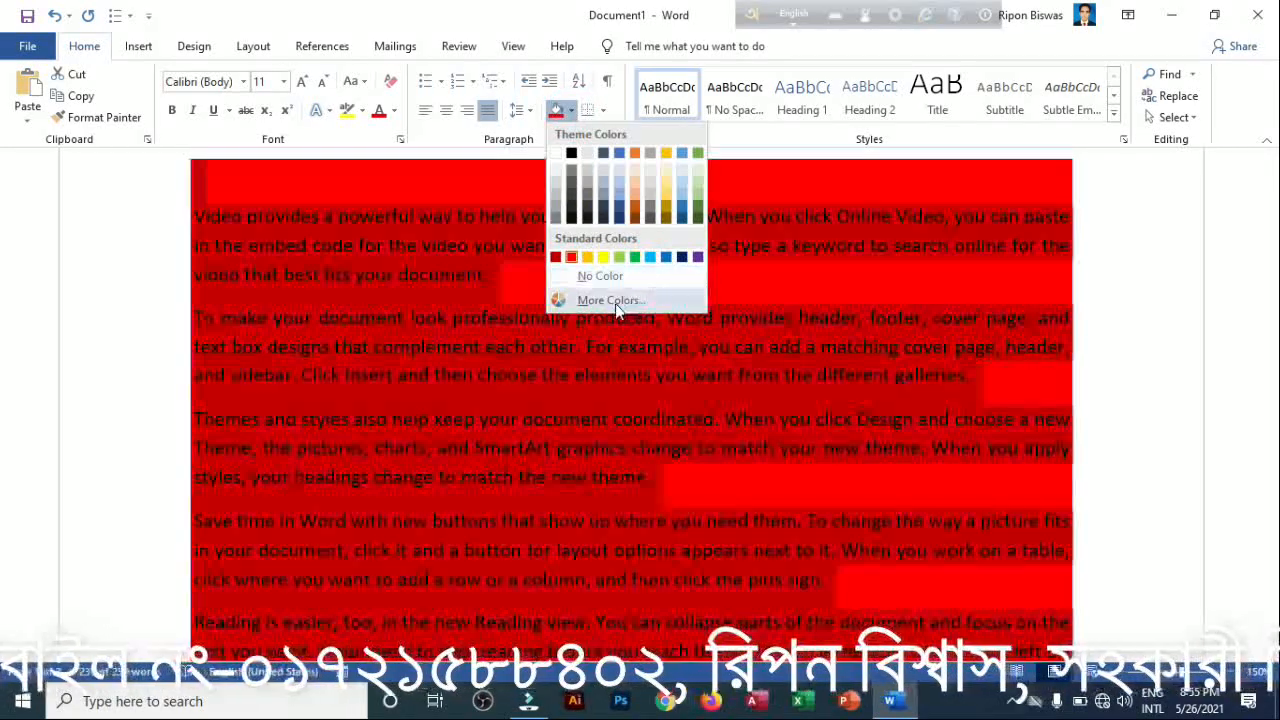
pyautogui.click(610, 299)
pyautogui.click(605, 255)
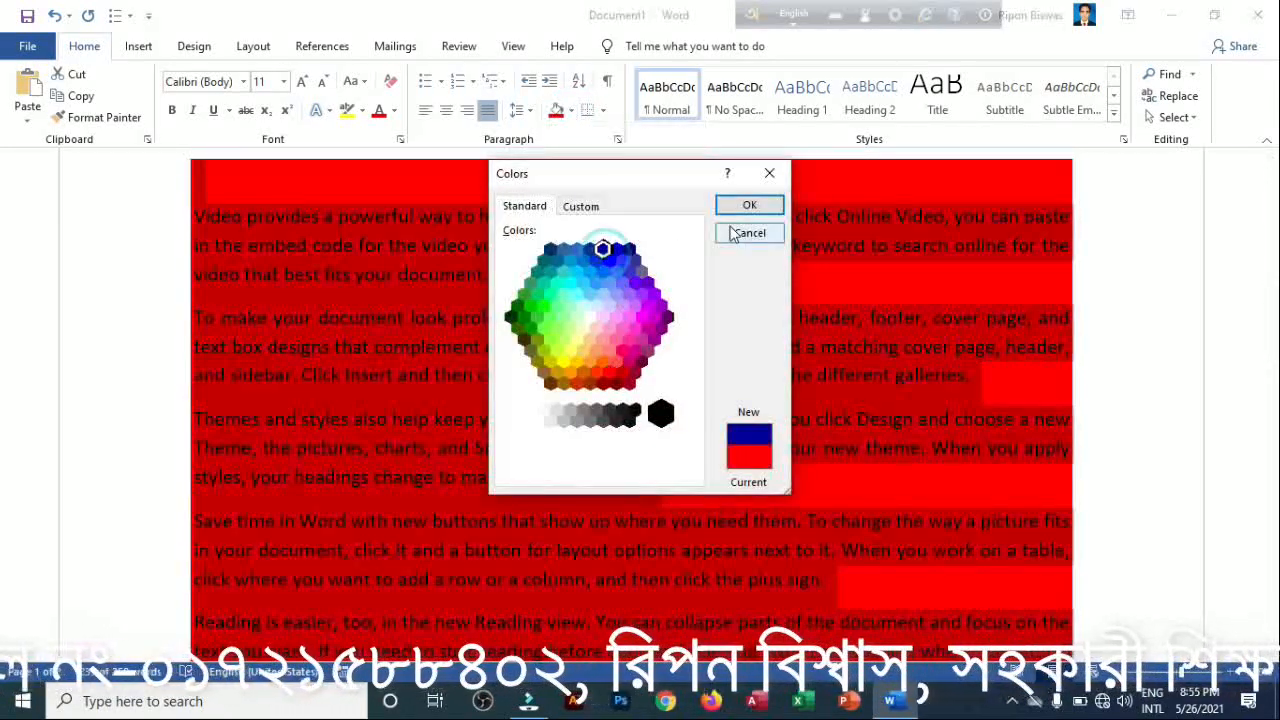
pyautogui.click(749, 205)
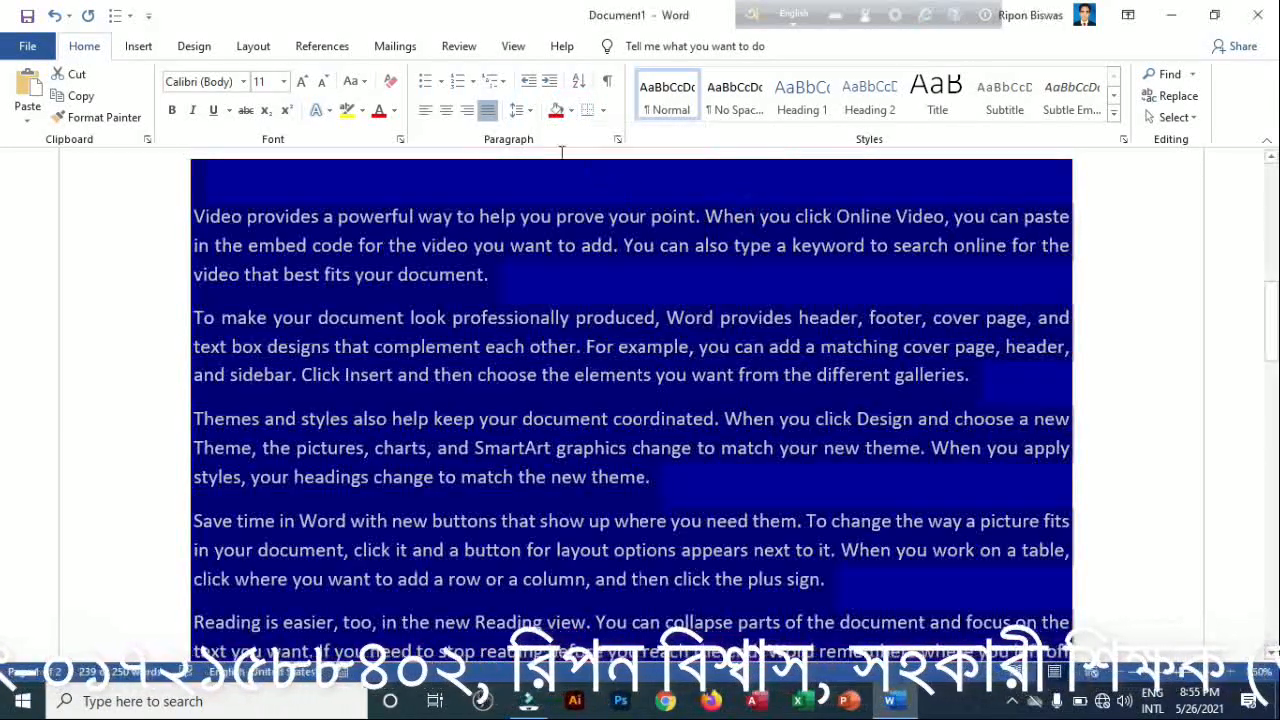
# - Add a bottom border to the shaded paragraphs and check the end of the block
pyautogui.click(603, 110)
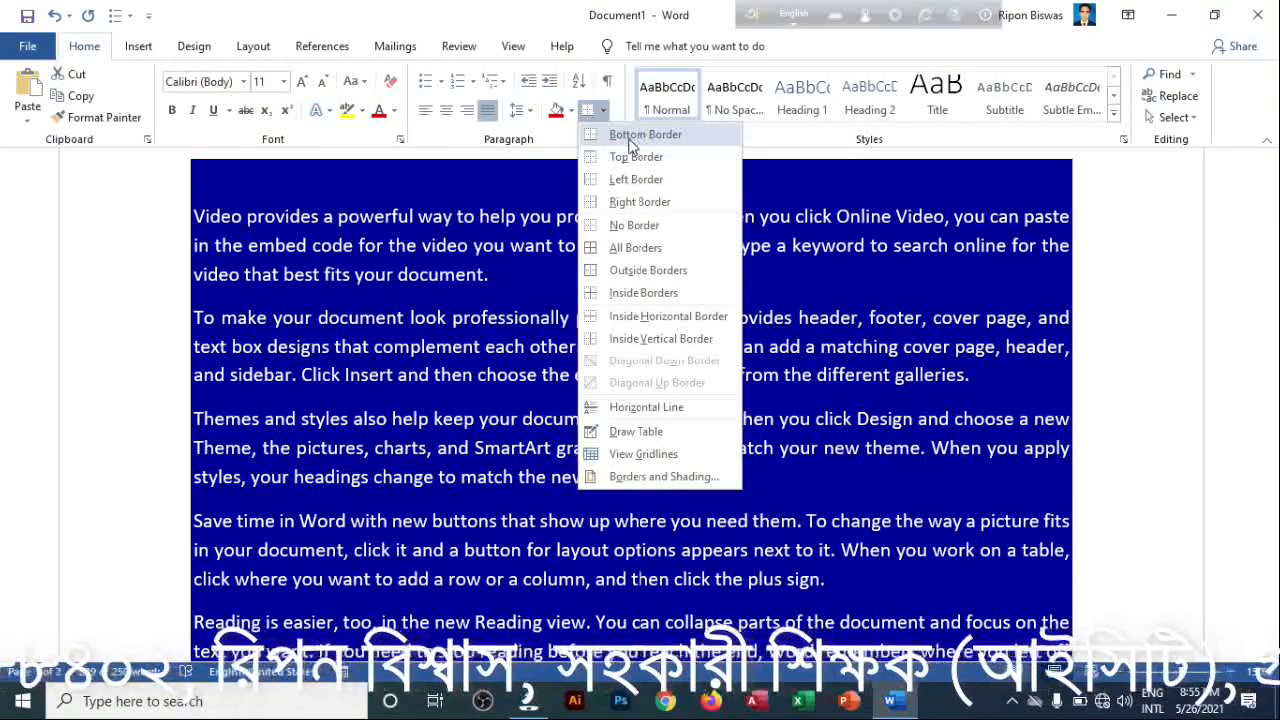
pyautogui.click(638, 135)
pyautogui.scroll(-5, 561, 322)
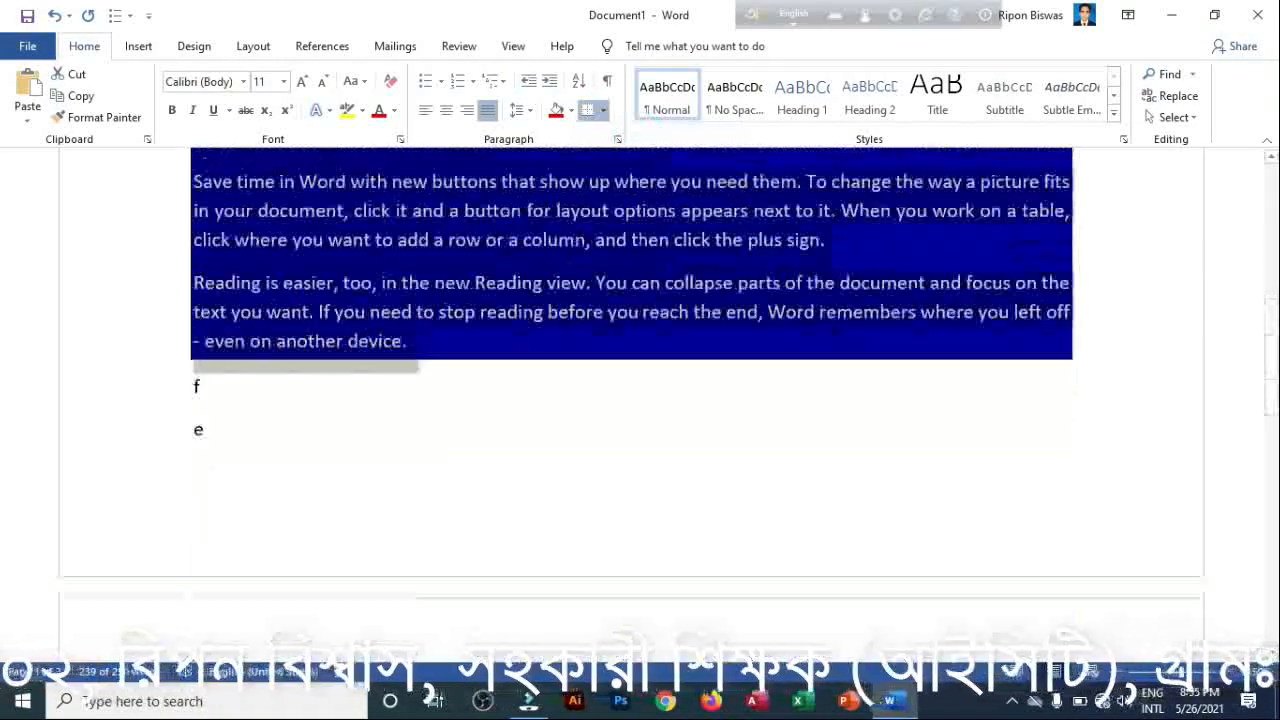
pyautogui.scroll(-6, 560, 322)
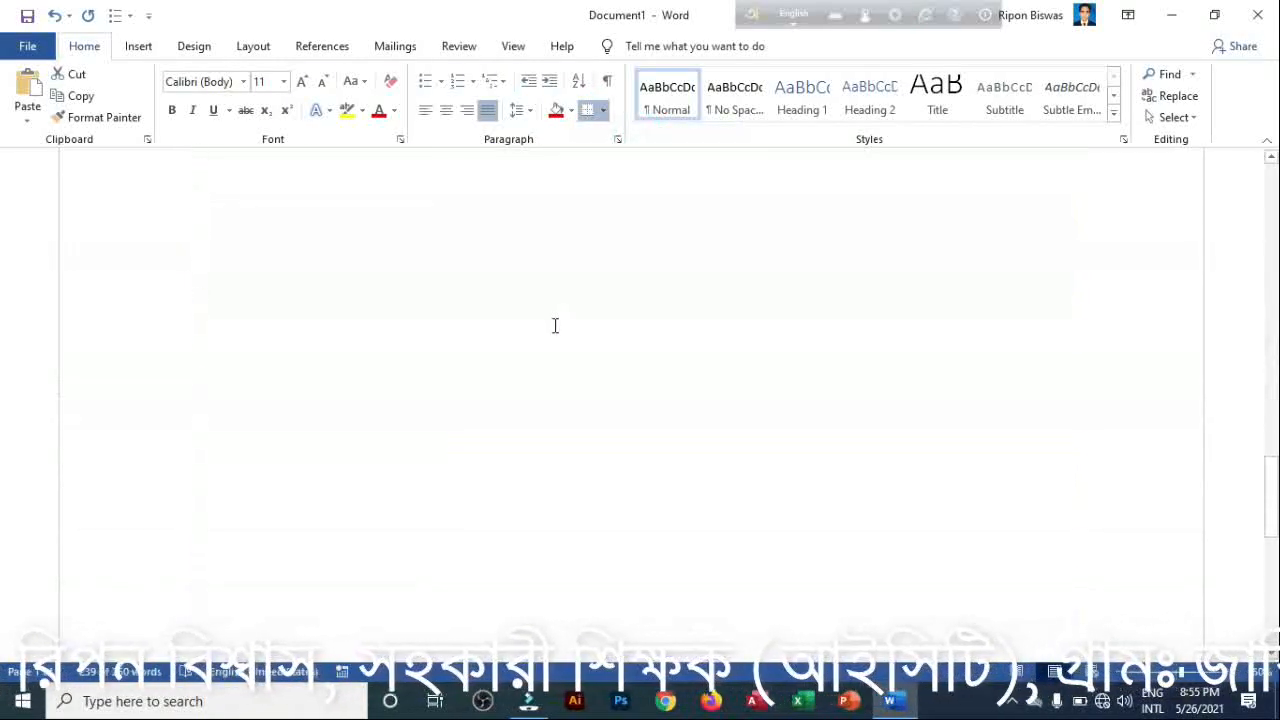
pyautogui.scroll(4, 552, 315)
pyautogui.scroll(3, 548, 260)
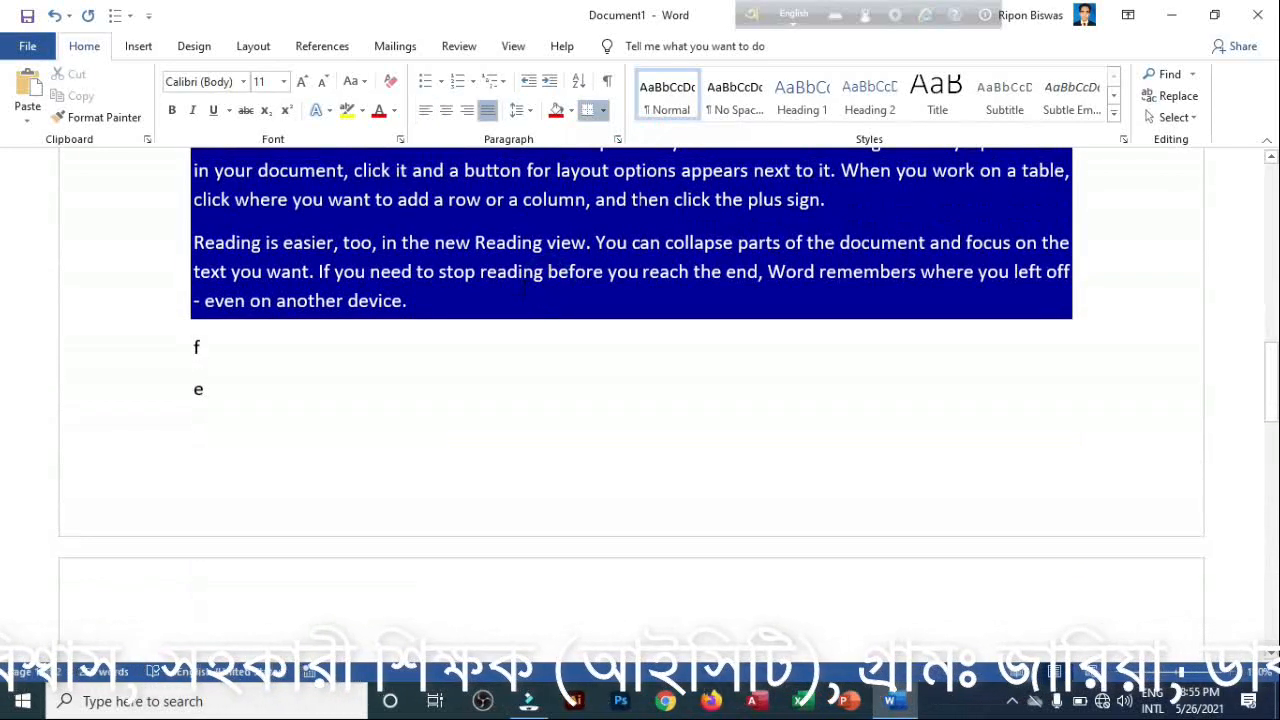
# - Undo the bottom border, the paragraph shading and the line spacing changes made after 1.0
pyautogui.hotkey('ctrl', 'z')
pyautogui.hotkey('ctrl', 'z')
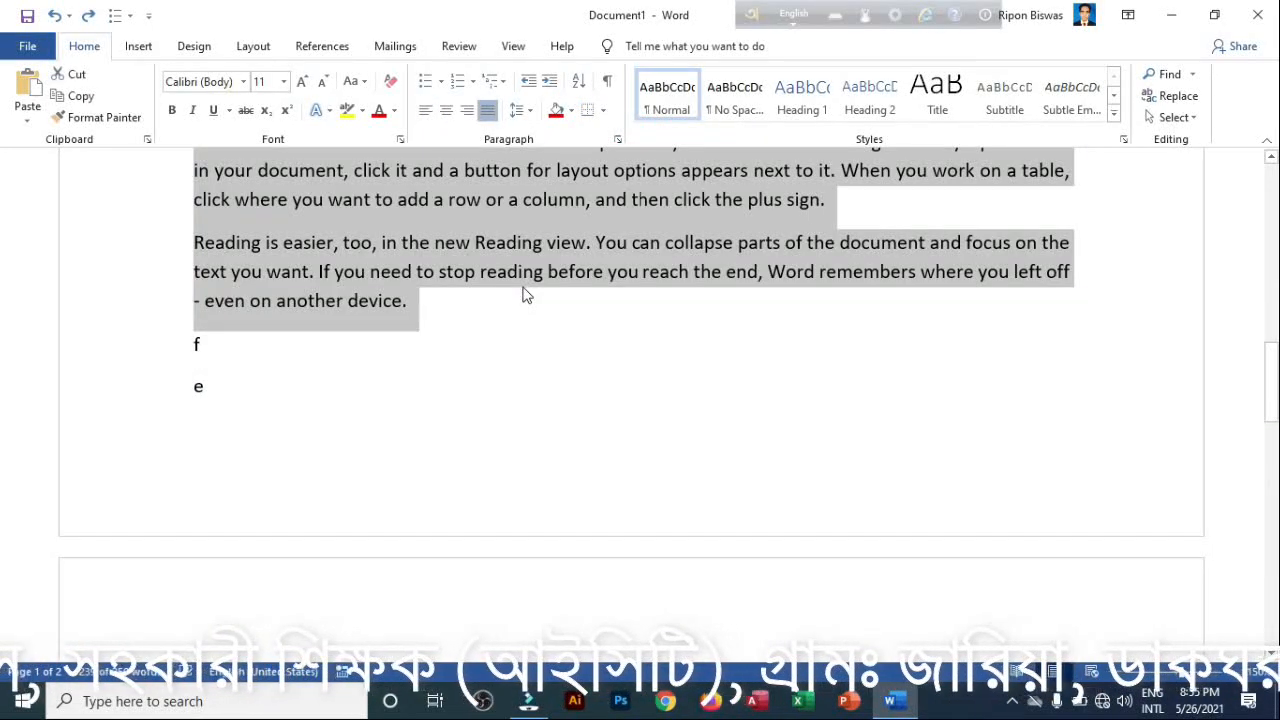
pyautogui.scroll(5, 523, 287)
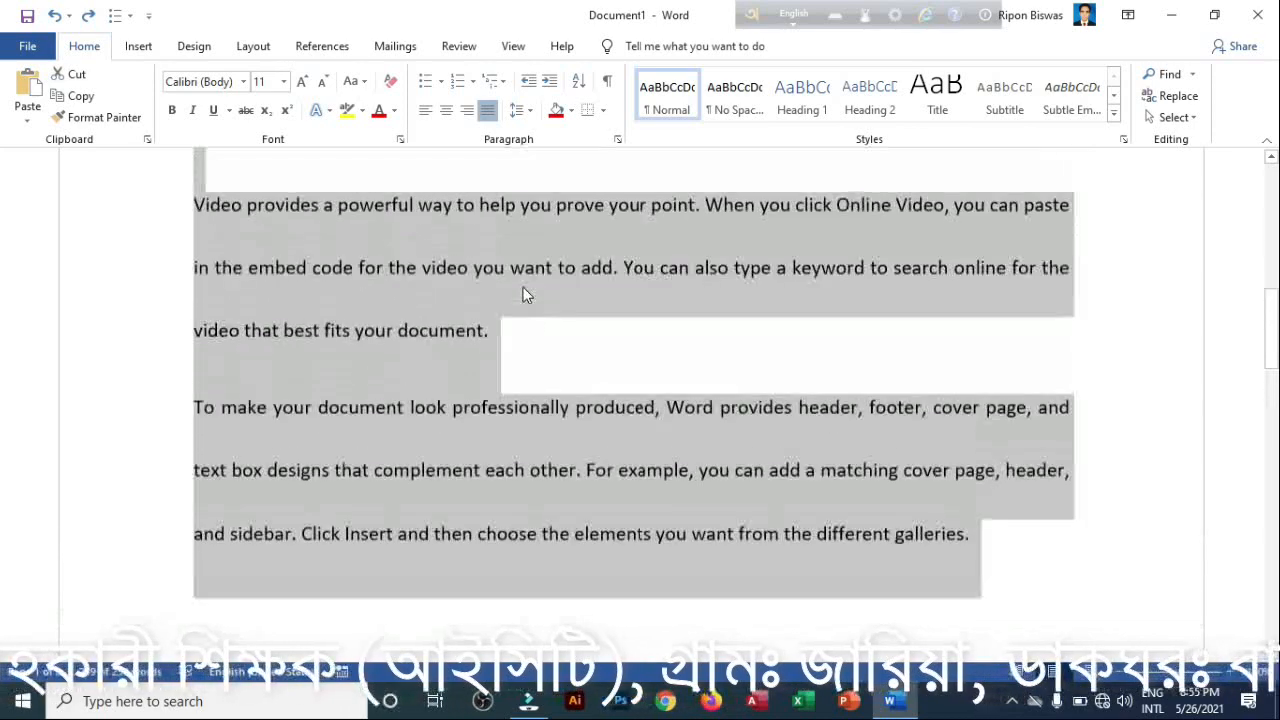
pyautogui.hotkey('ctrl', 'z')
pyautogui.hotkey('ctrl', 'z')
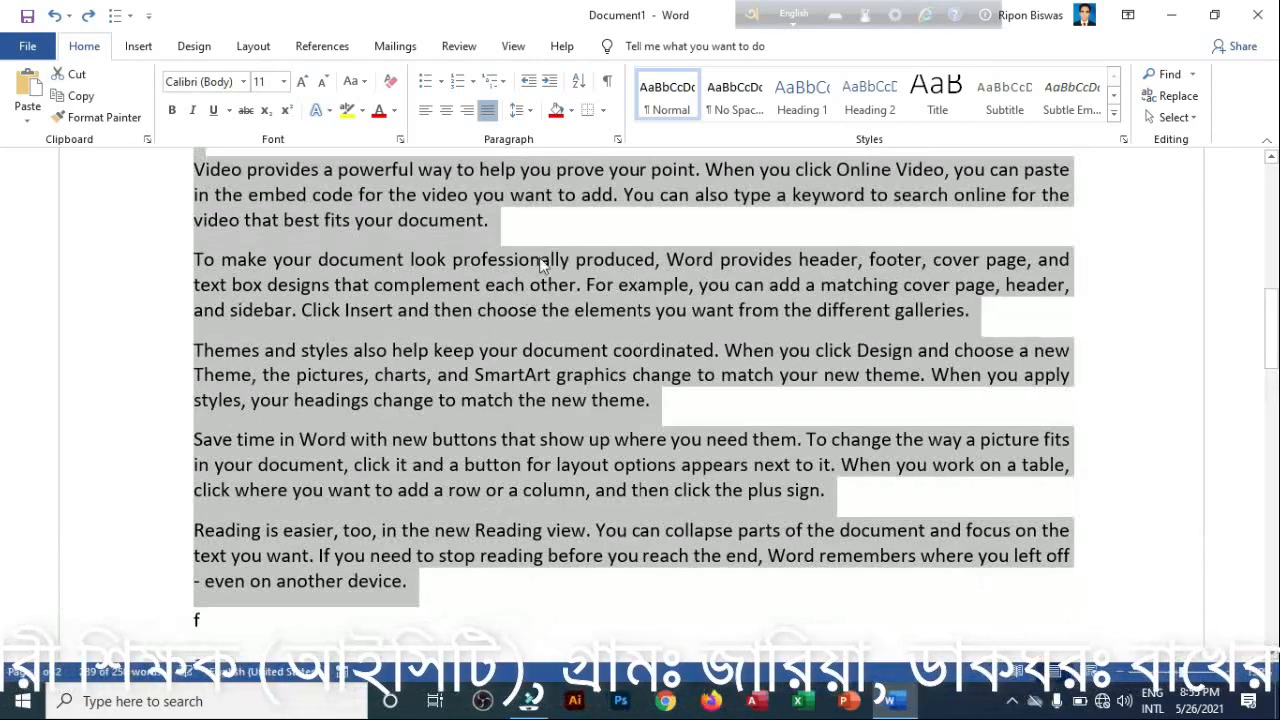
# - Add a bottom border and a top border to the selected sample paragraphs
pyautogui.click(603, 110)
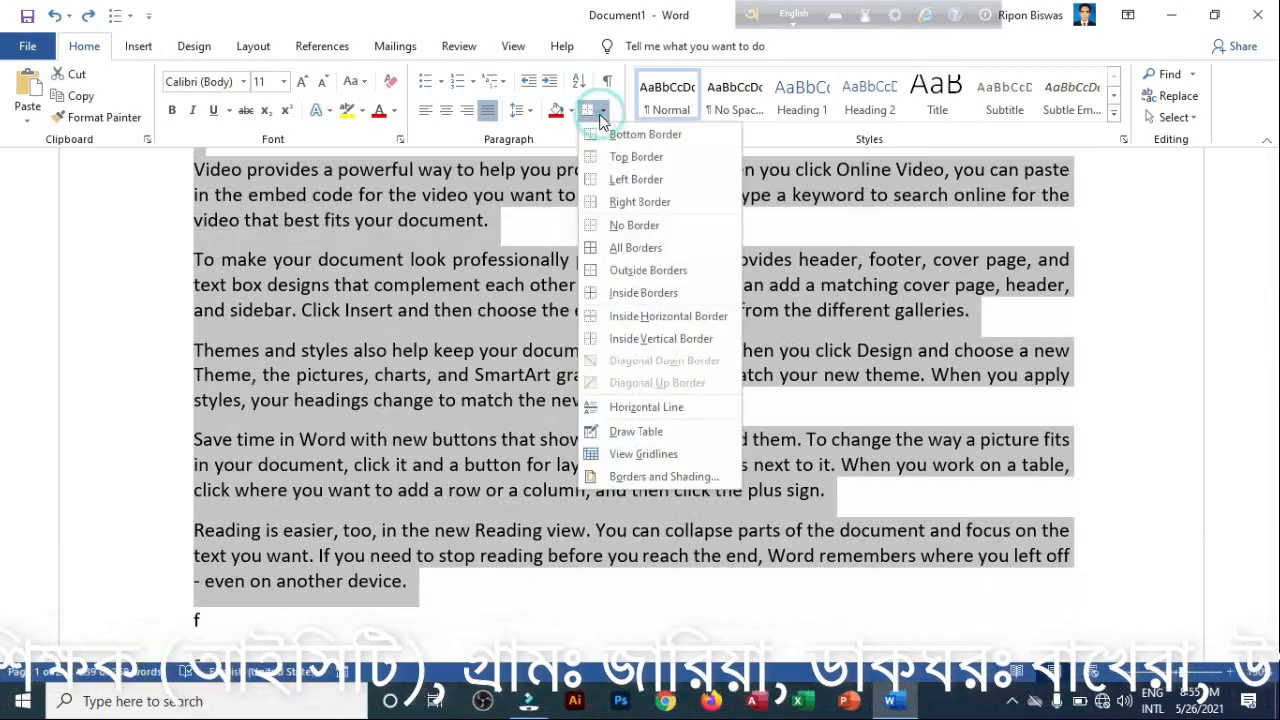
pyautogui.click(631, 137)
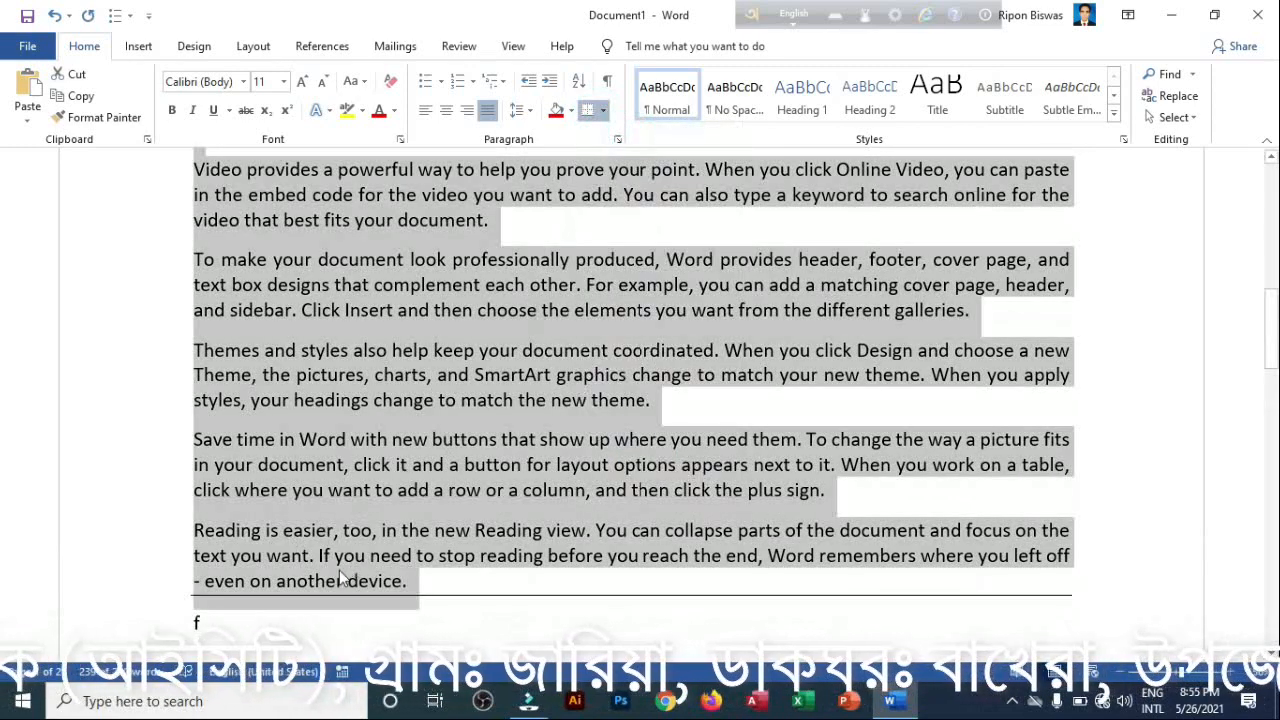
pyautogui.click(606, 112)
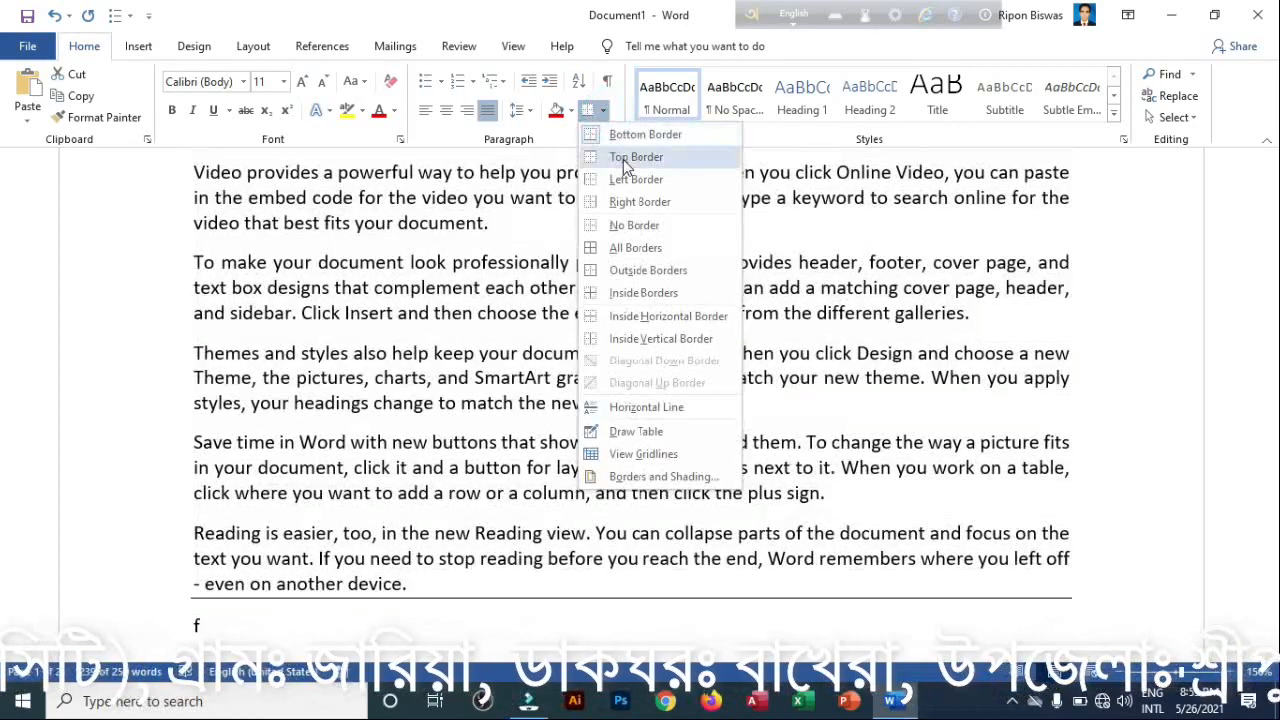
pyautogui.click(630, 157)
pyautogui.scroll(3, 522, 370)
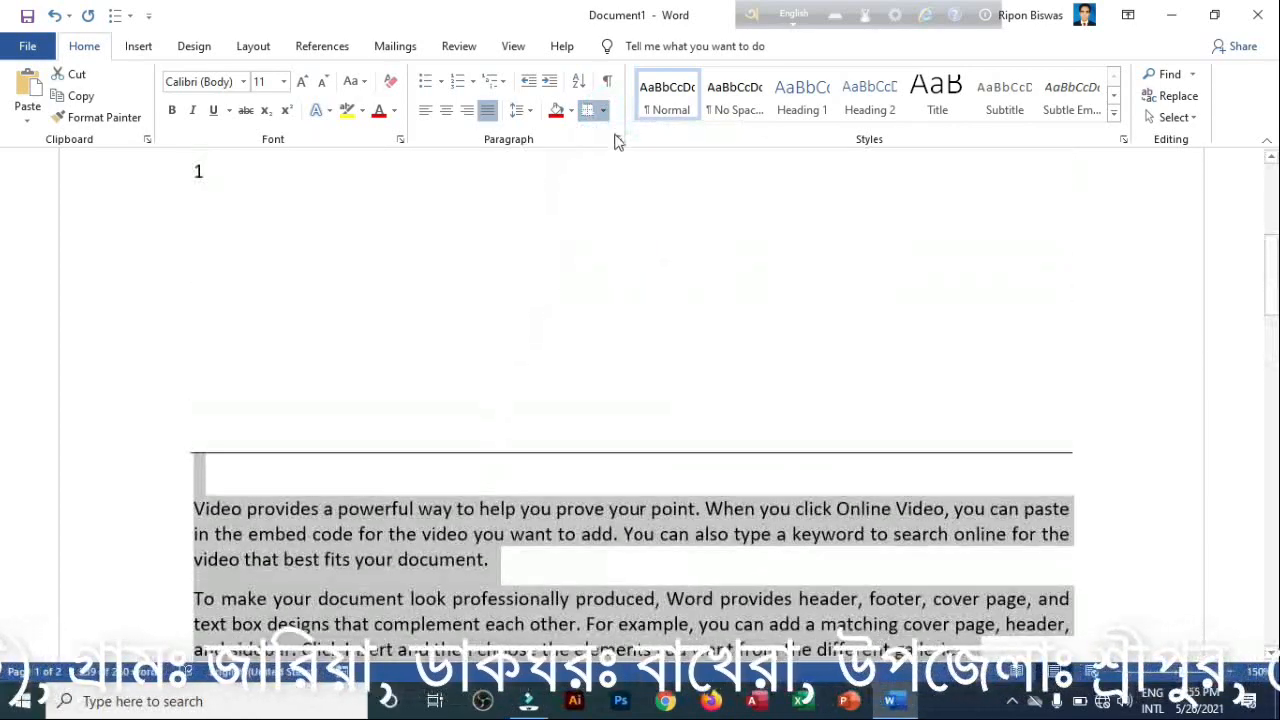
# - Add a left border and a right border to the selected sample paragraphs
pyautogui.click(604, 111)
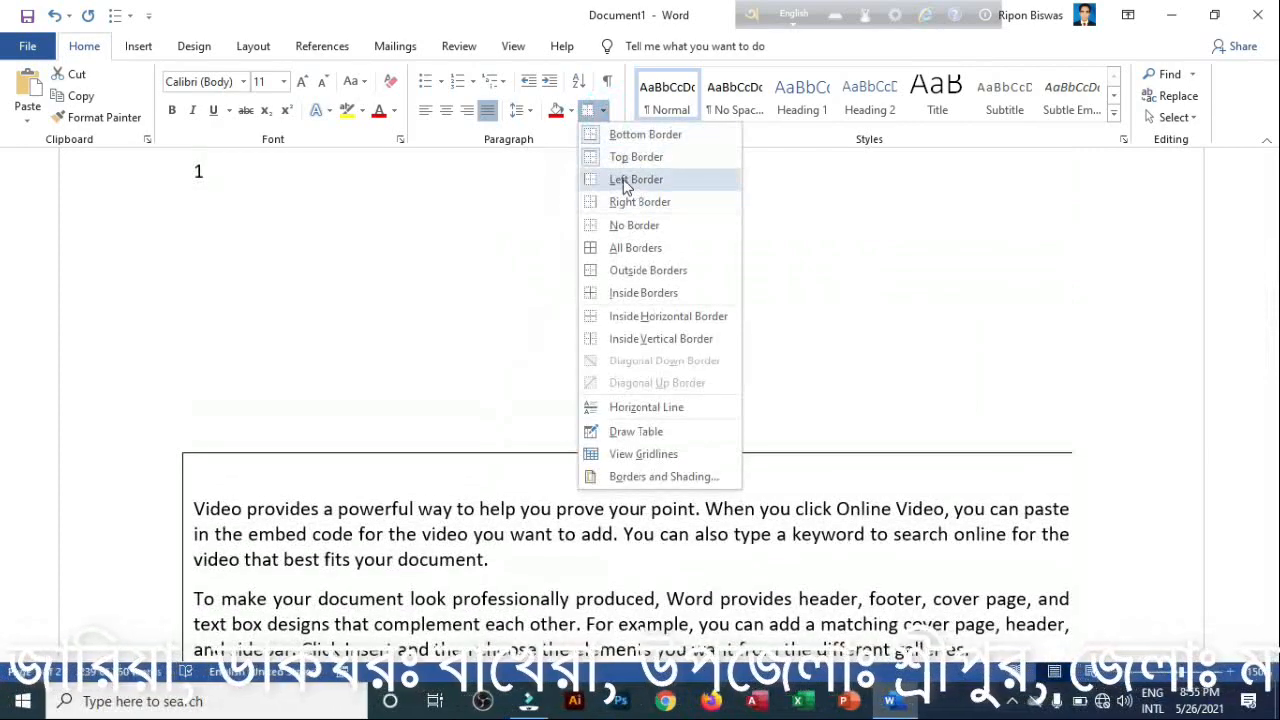
pyautogui.click(623, 179)
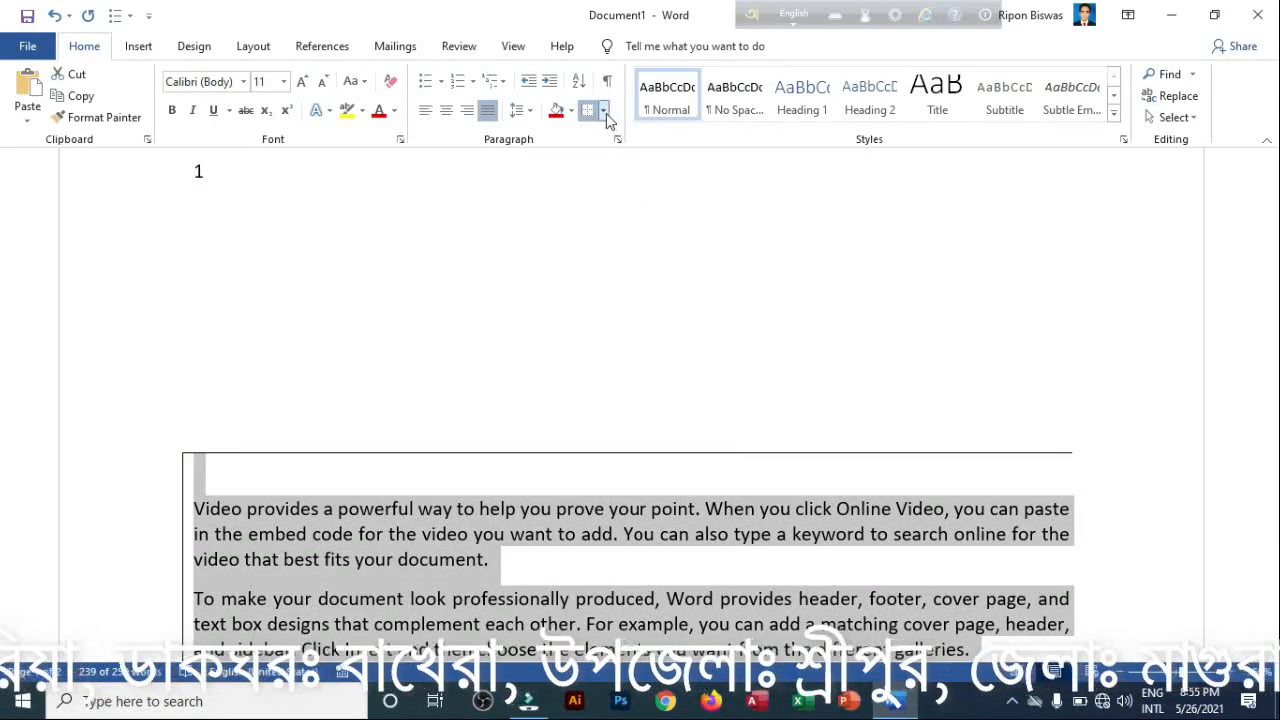
pyautogui.click(603, 111)
pyautogui.click(634, 205)
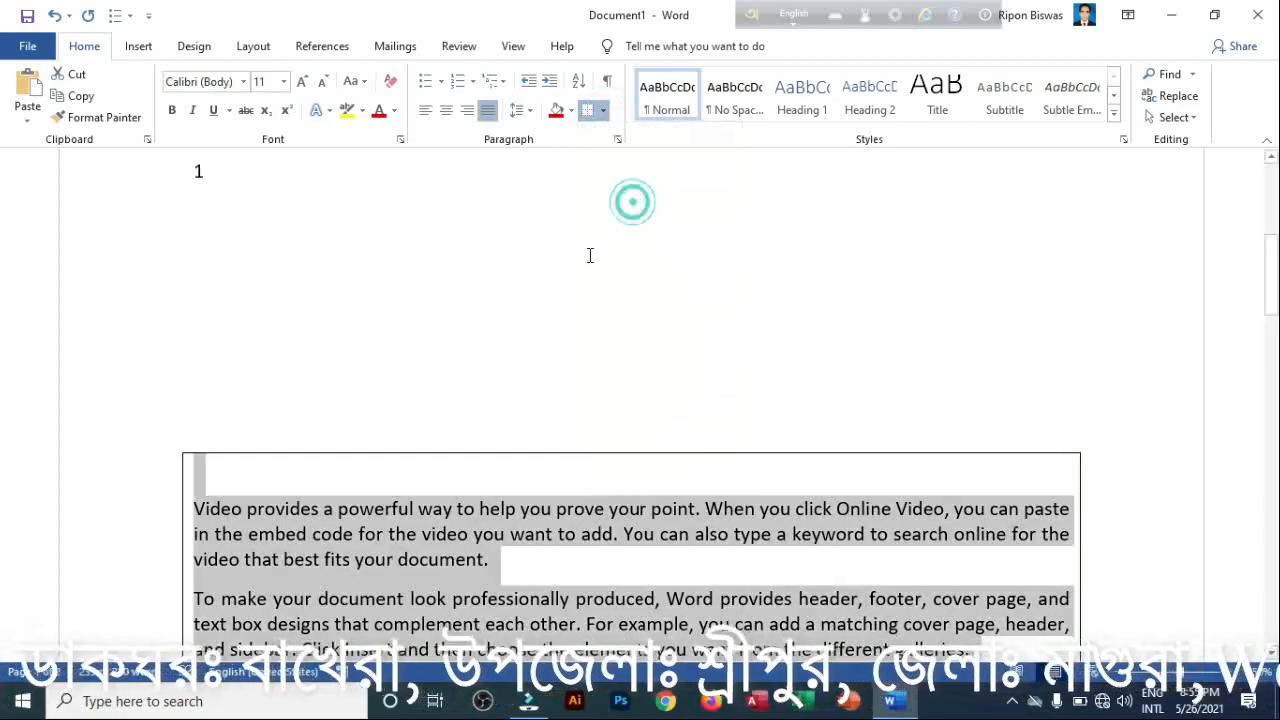
# - Undo the borders on the selected sample paragraphs and set them to No Border
pyautogui.scroll(-5, 801, 439)
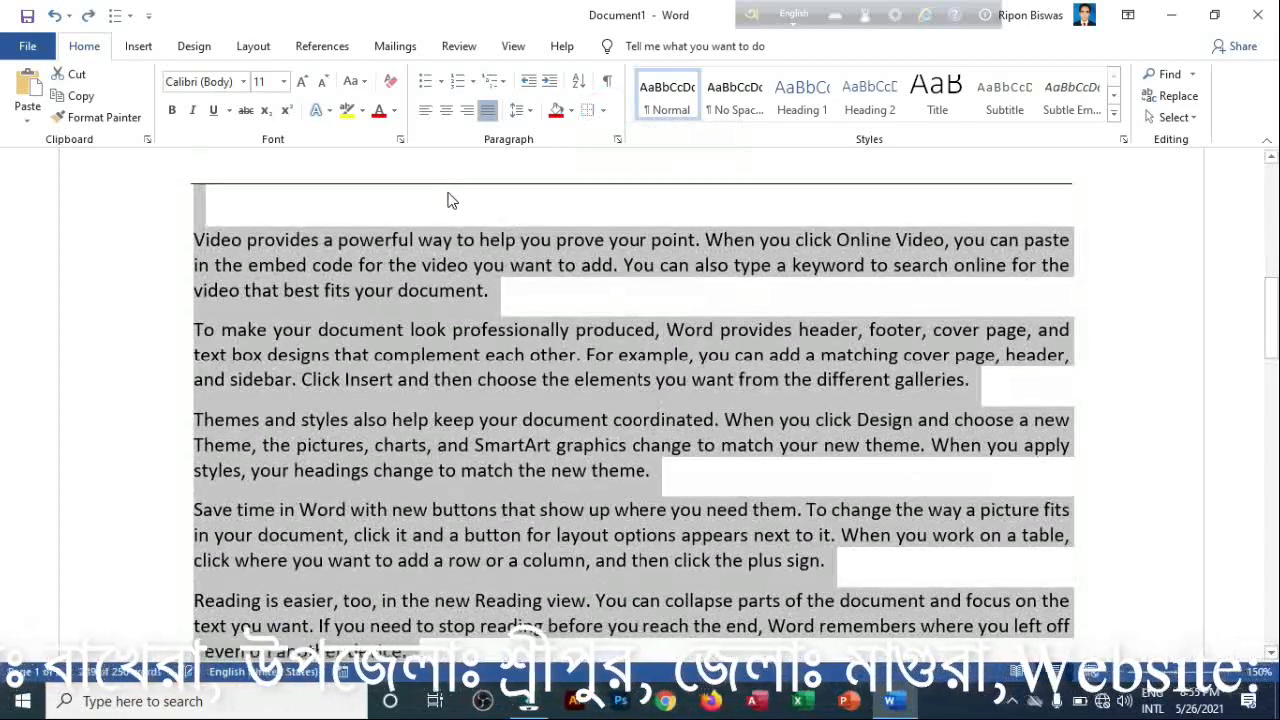
pyautogui.hotkey('ctrl', 'z')
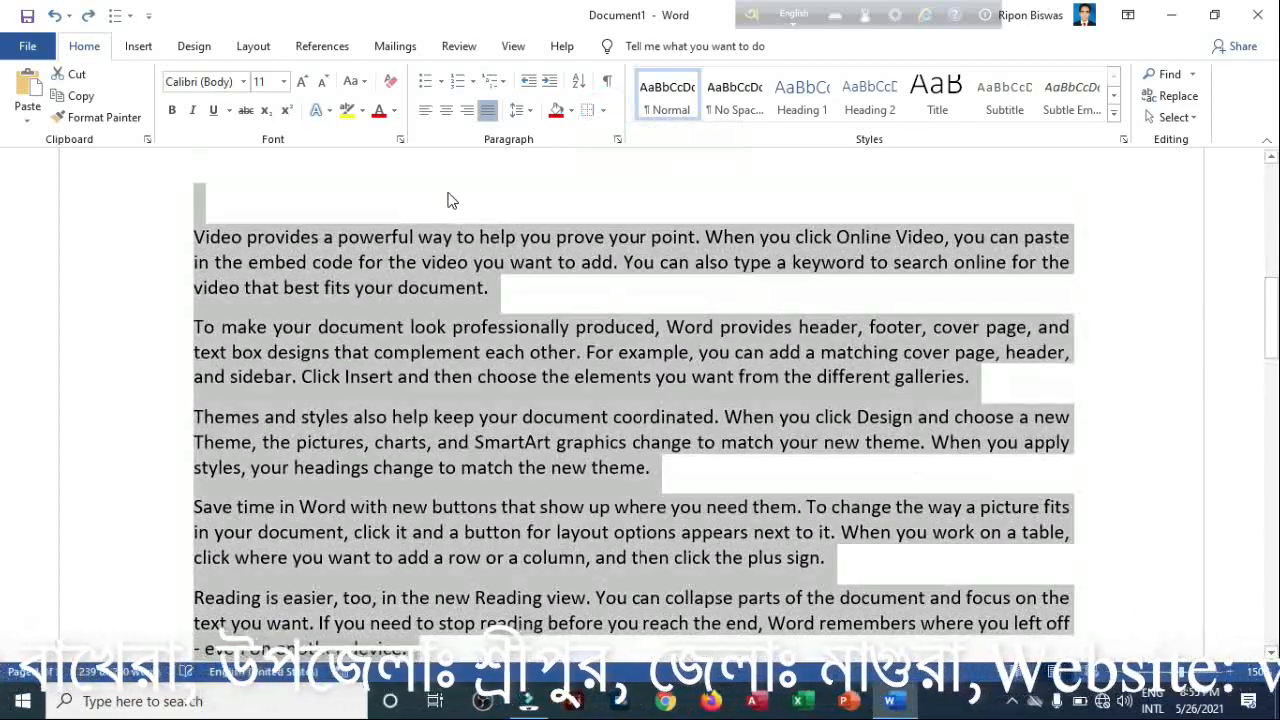
pyautogui.click(603, 112)
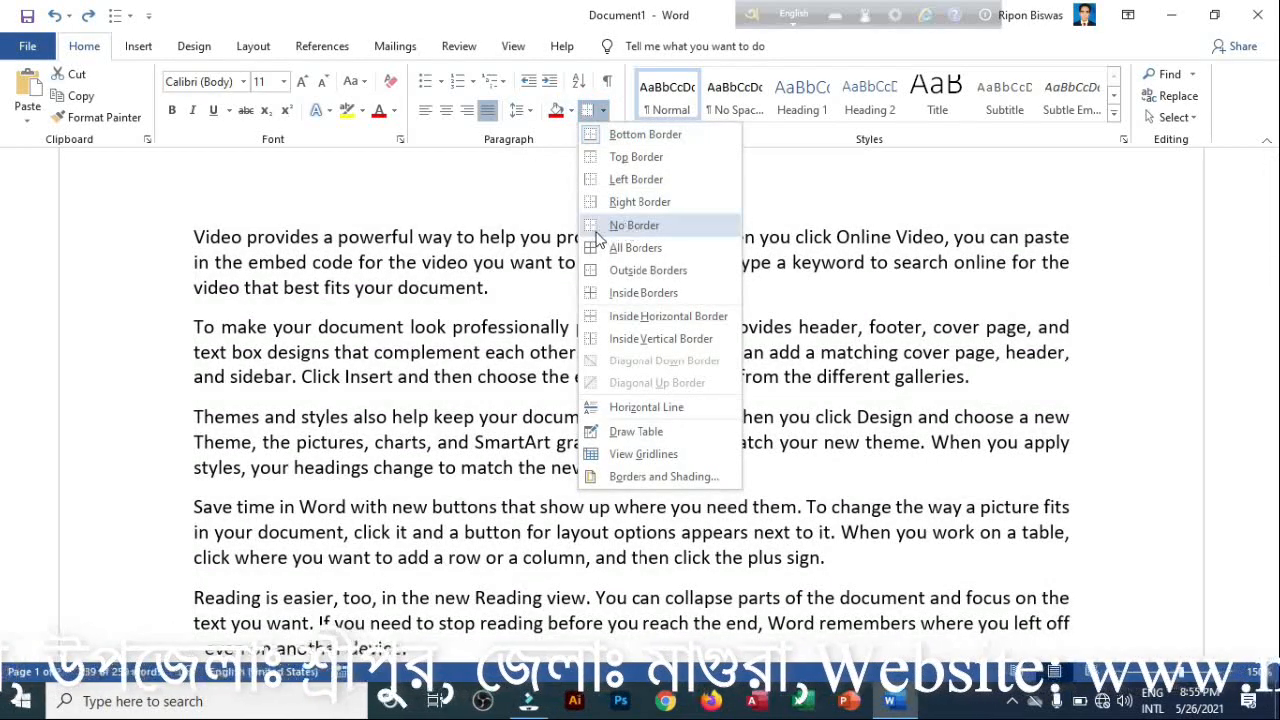
pyautogui.click(628, 228)
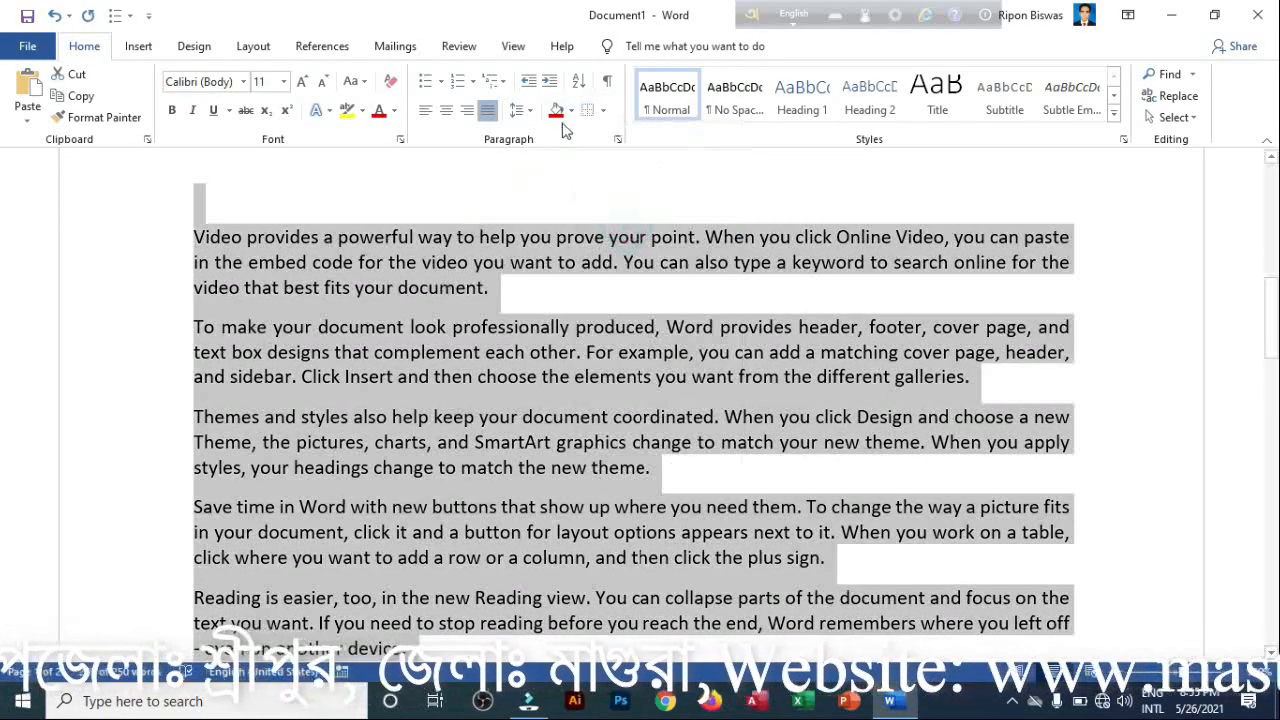
# - Apply All Borders to the selected sample paragraphs and check the lines around and between them
pyautogui.click(603, 111)
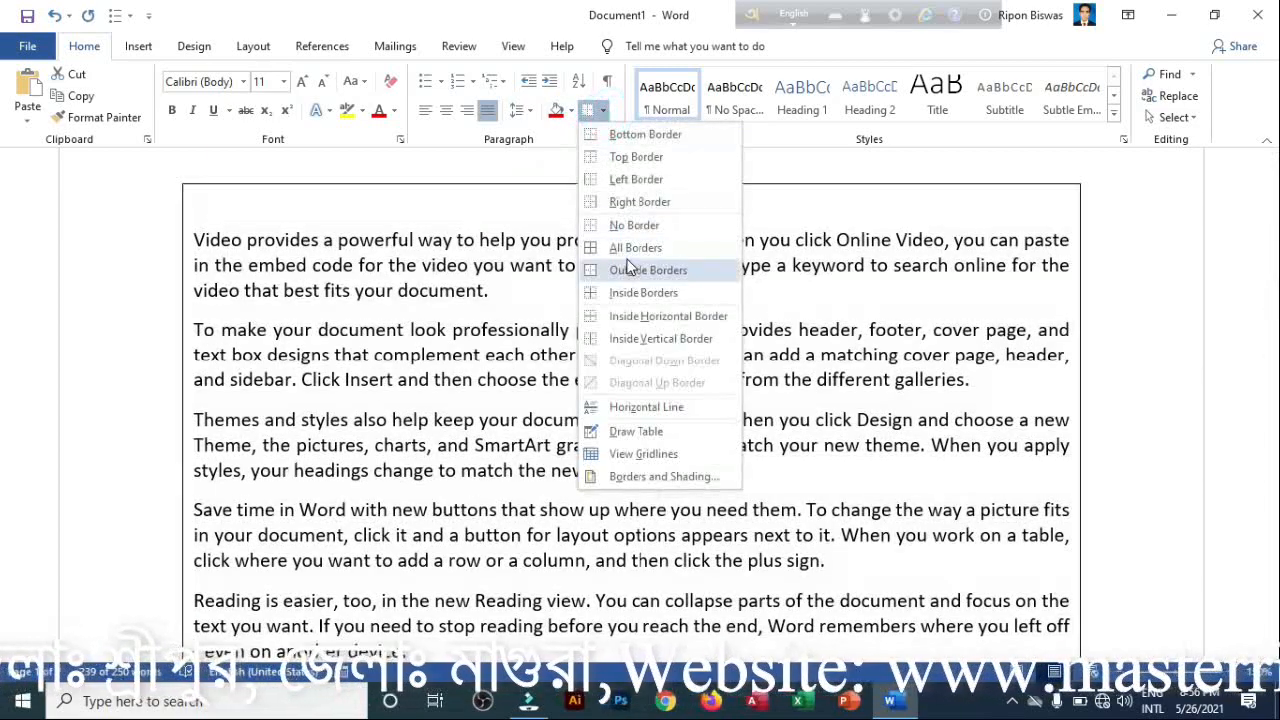
pyautogui.click(620, 250)
pyautogui.scroll(-3, 428, 380)
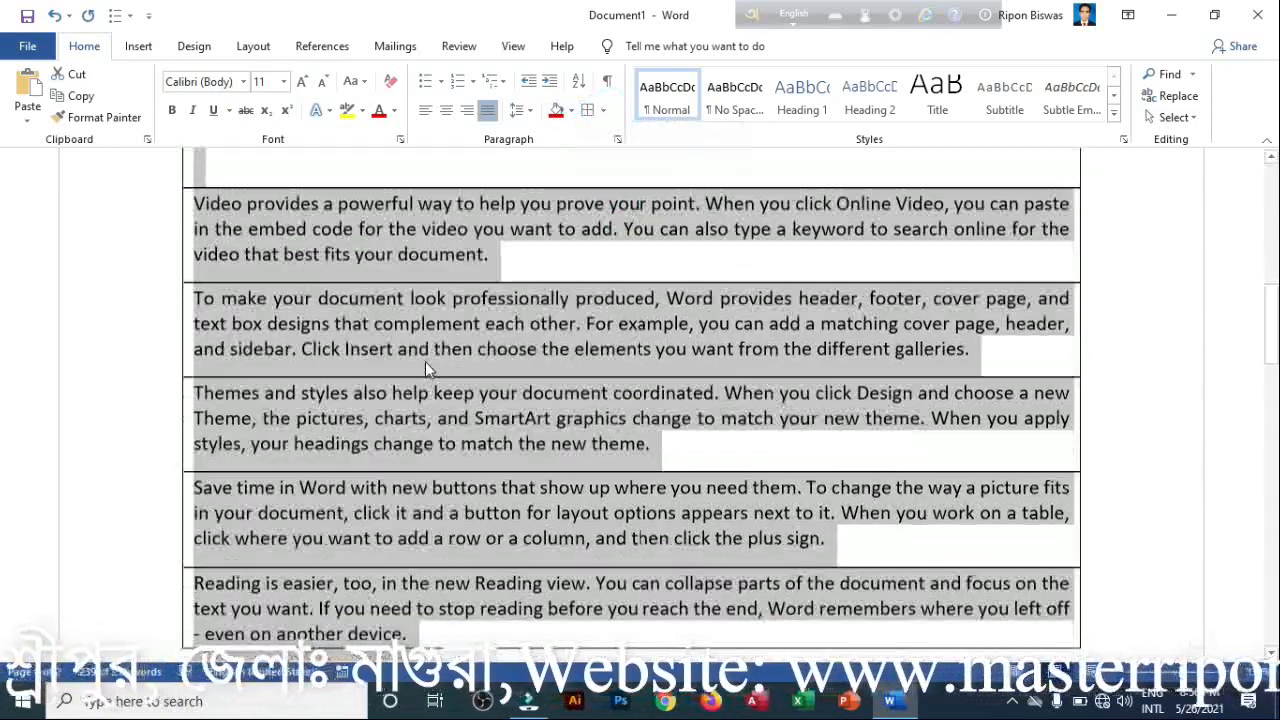
pyautogui.scroll(3, 428, 380)
# - Toggle off the inside horizontal borders between the paragraphs, and undo this together with the All Borders setting
pyautogui.click(605, 113)
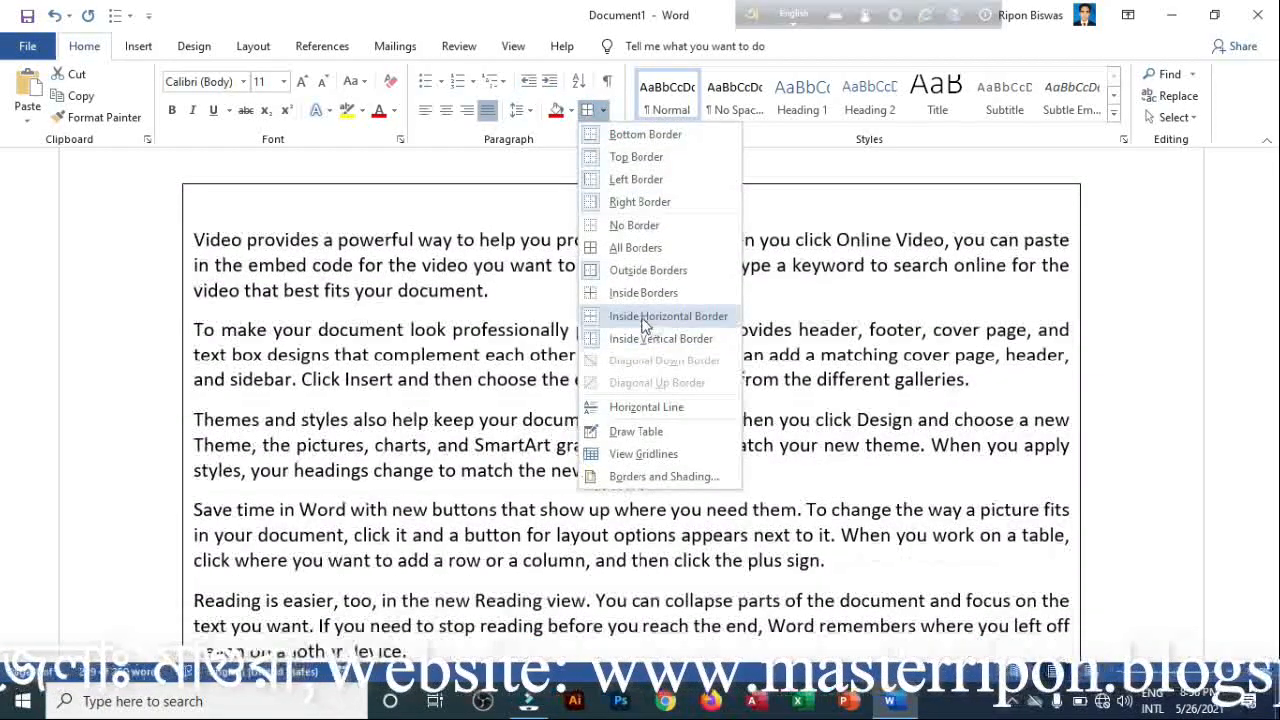
pyautogui.click(640, 322)
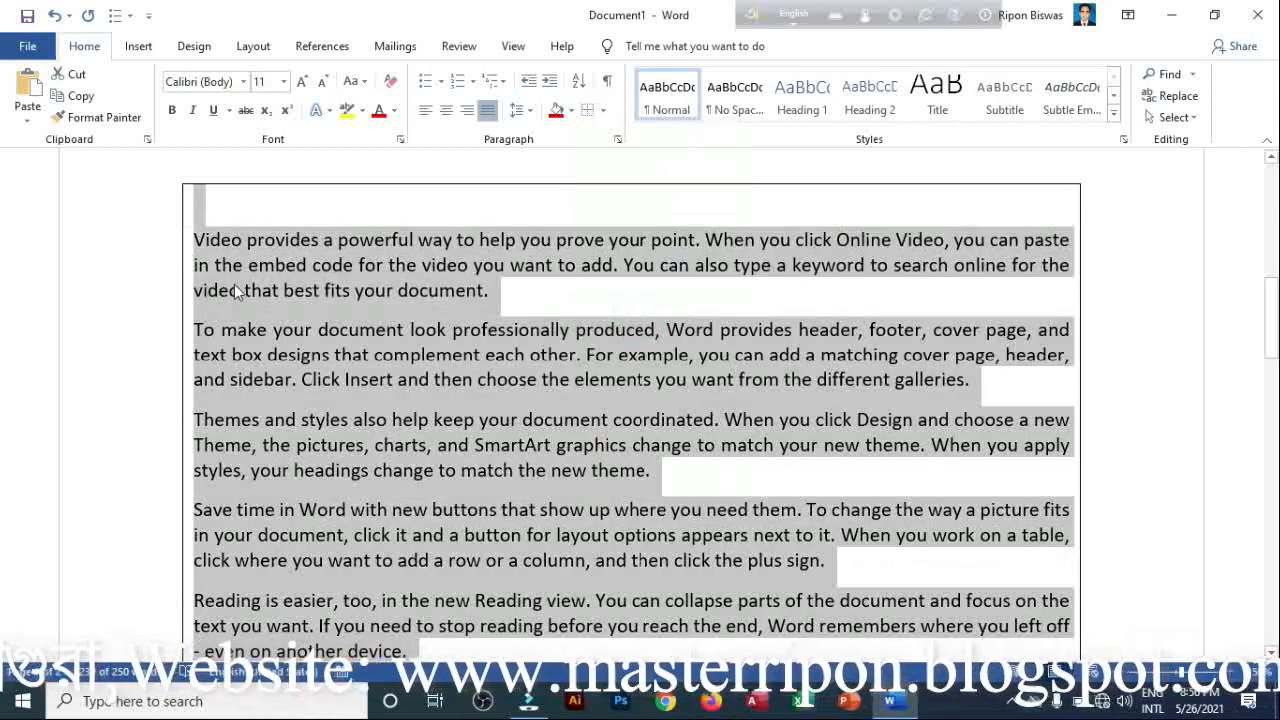
pyautogui.hotkey('ctrl', 'z')
pyautogui.hotkey('ctrl', 'z')
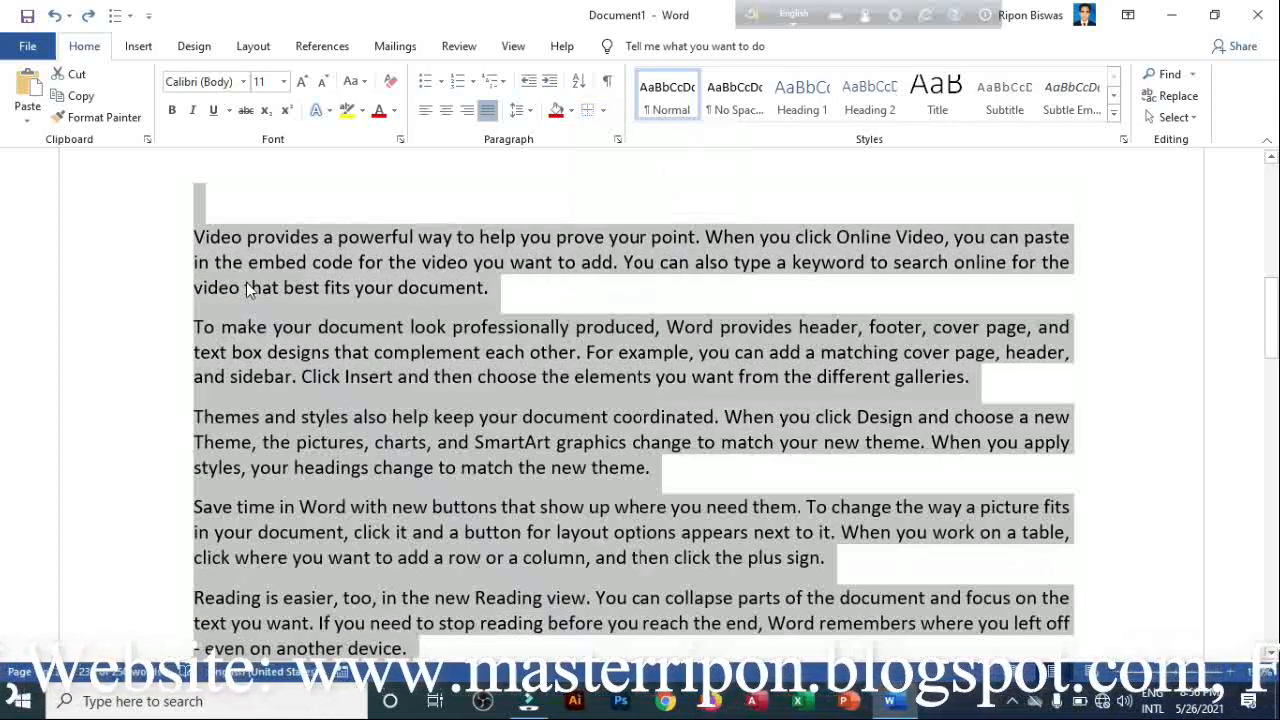
# - Try the Inside Horizontal Border and the Inside Vertical Border on the selected paragraphs, and undo both
pyautogui.click(603, 112)
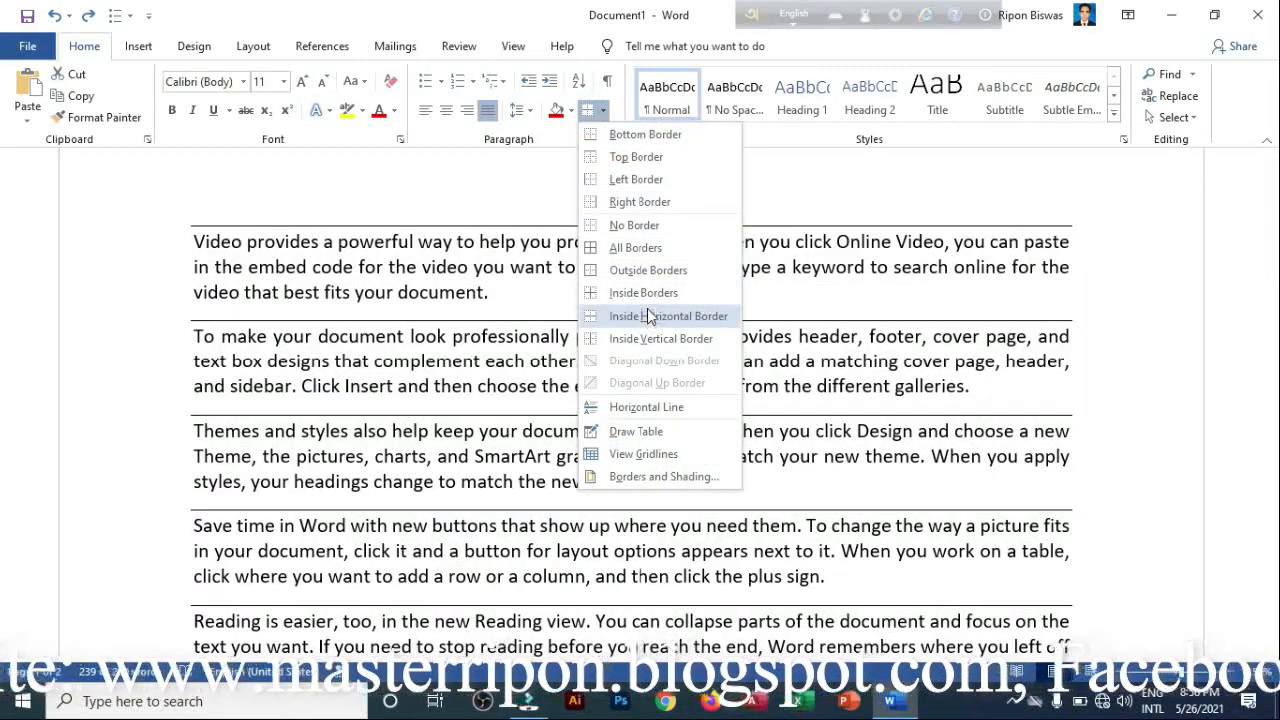
pyautogui.click(627, 318)
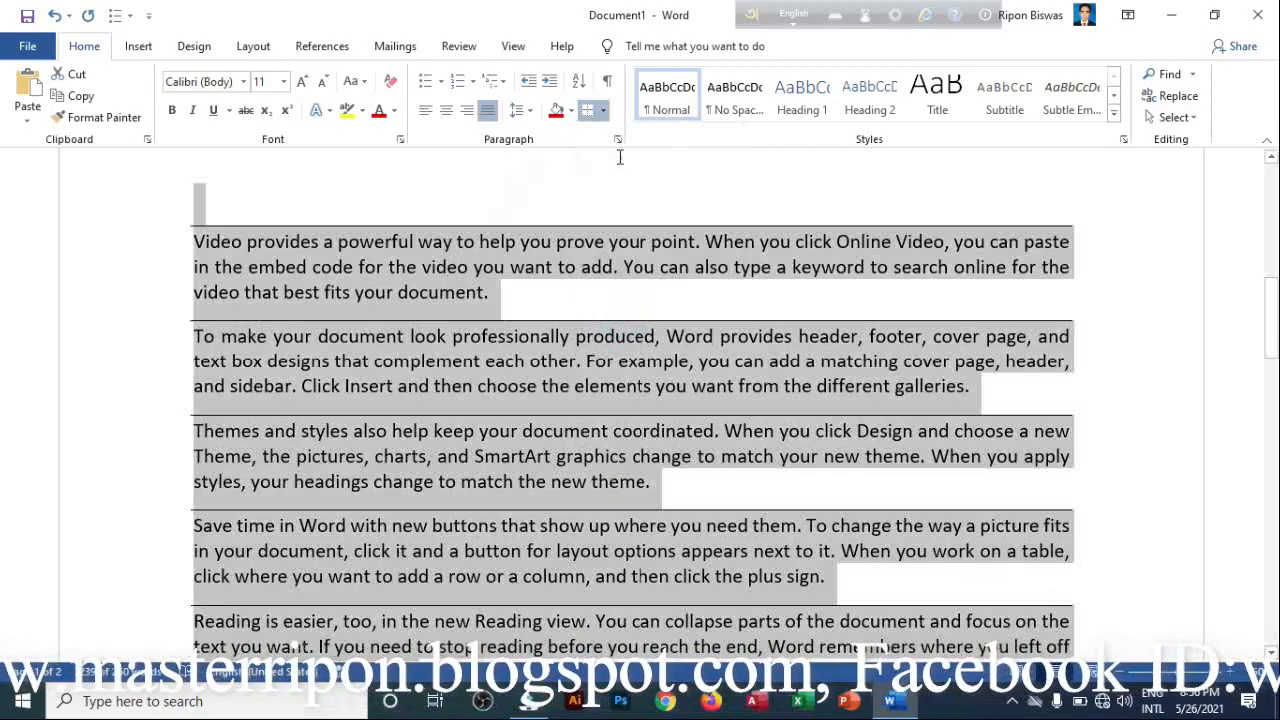
pyautogui.click(603, 111)
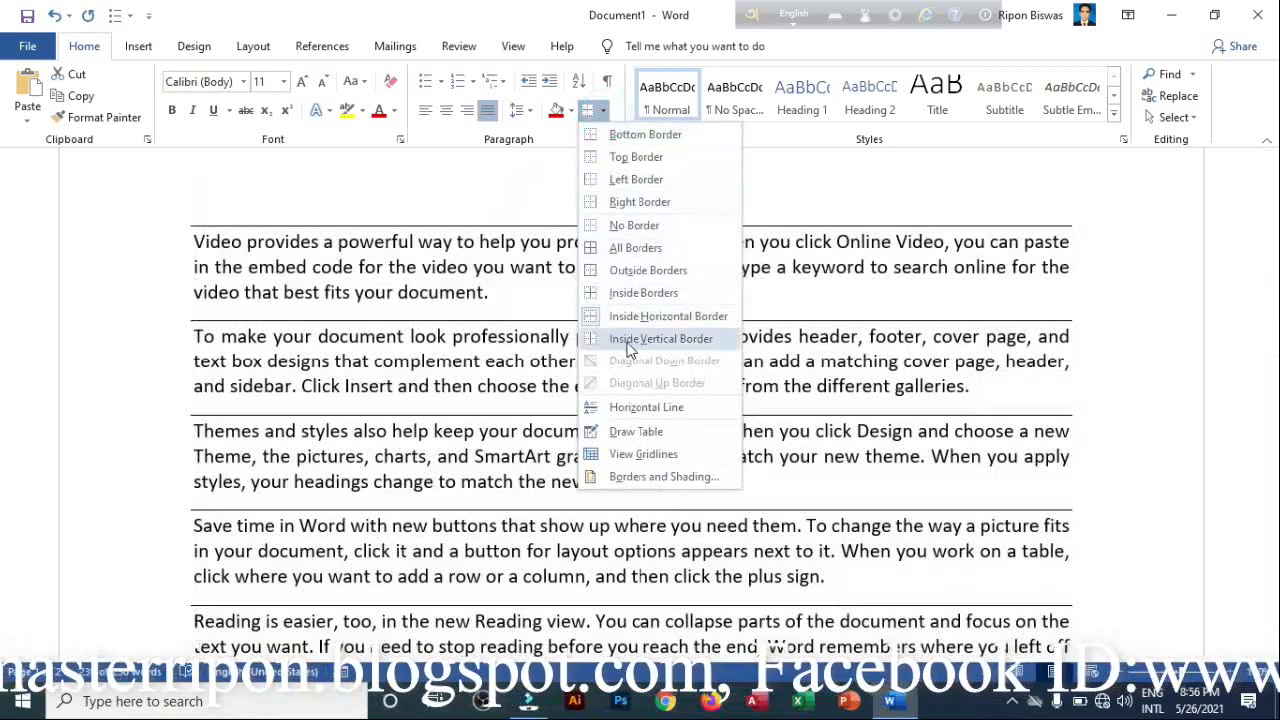
pyautogui.click(649, 344)
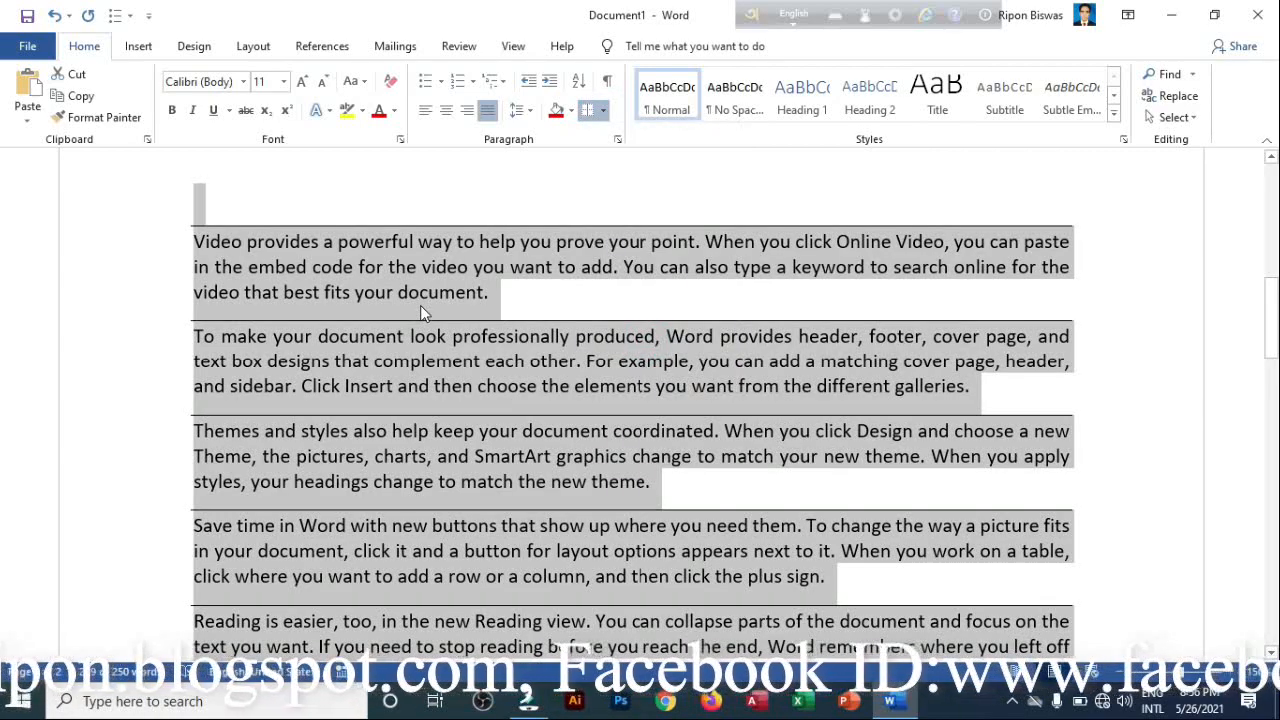
pyautogui.hotkey('ctrl', 'z')
pyautogui.hotkey('ctrl', 'z')
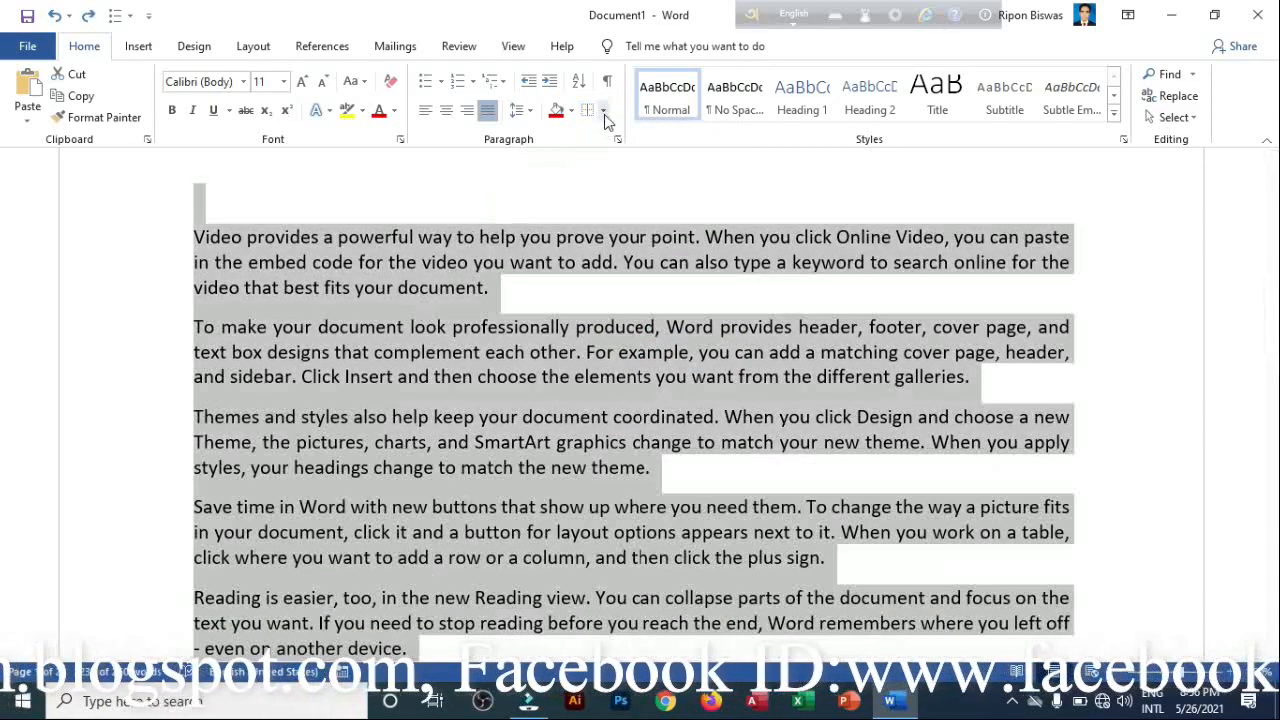
# - Apply the Inside Vertical Border to the selected sample paragraphs and check the whole block
pyautogui.click(603, 112)
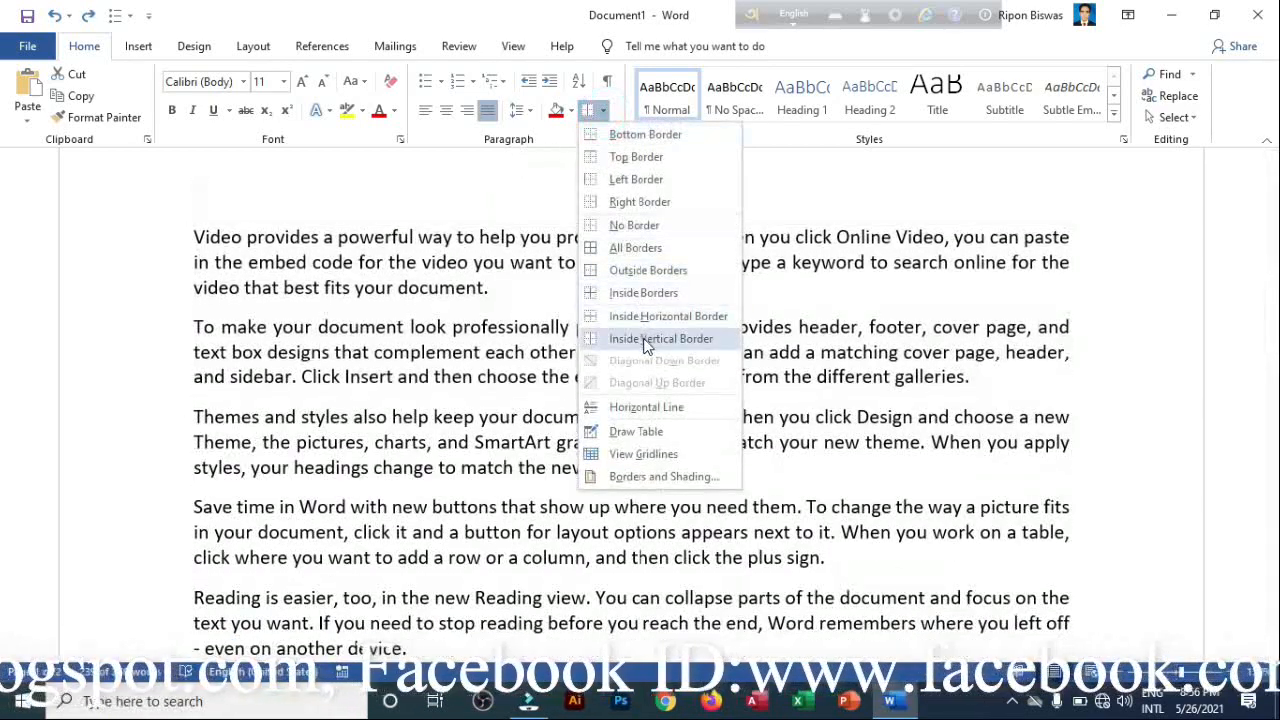
pyautogui.click(646, 344)
pyautogui.scroll(-4, 429, 312)
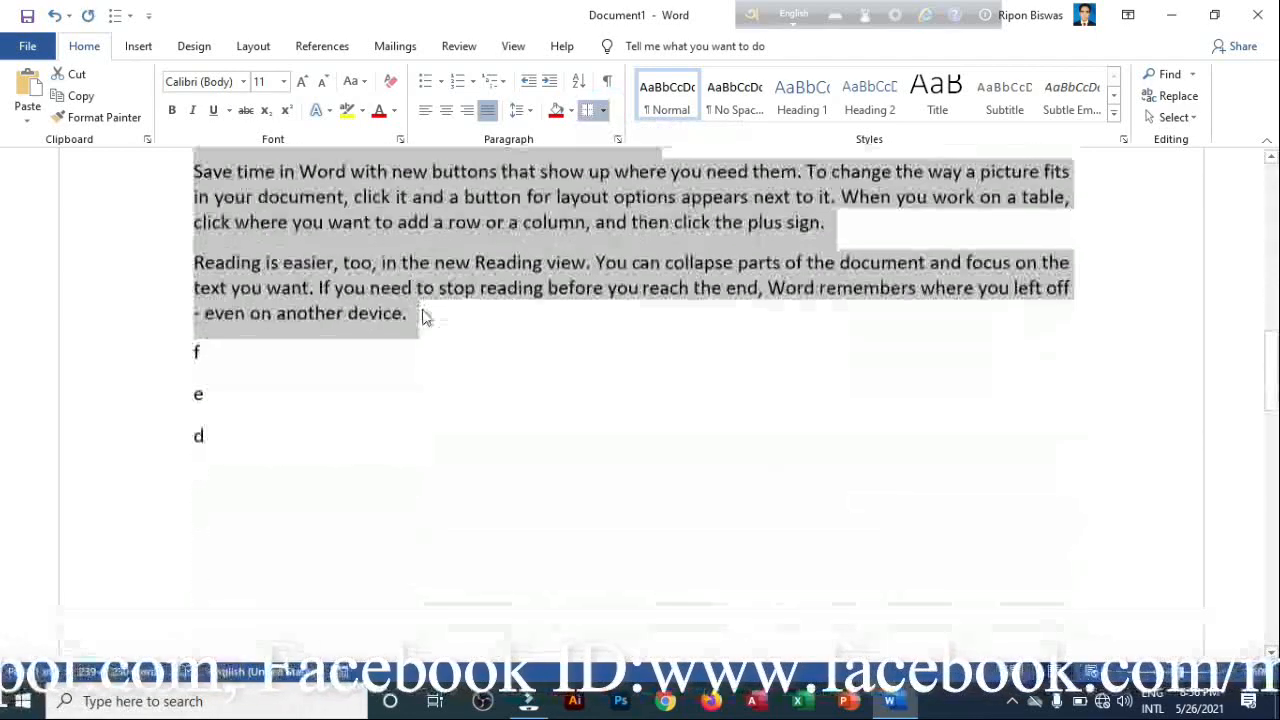
pyautogui.scroll(3, 413, 304)
pyautogui.scroll(3, 413, 305)
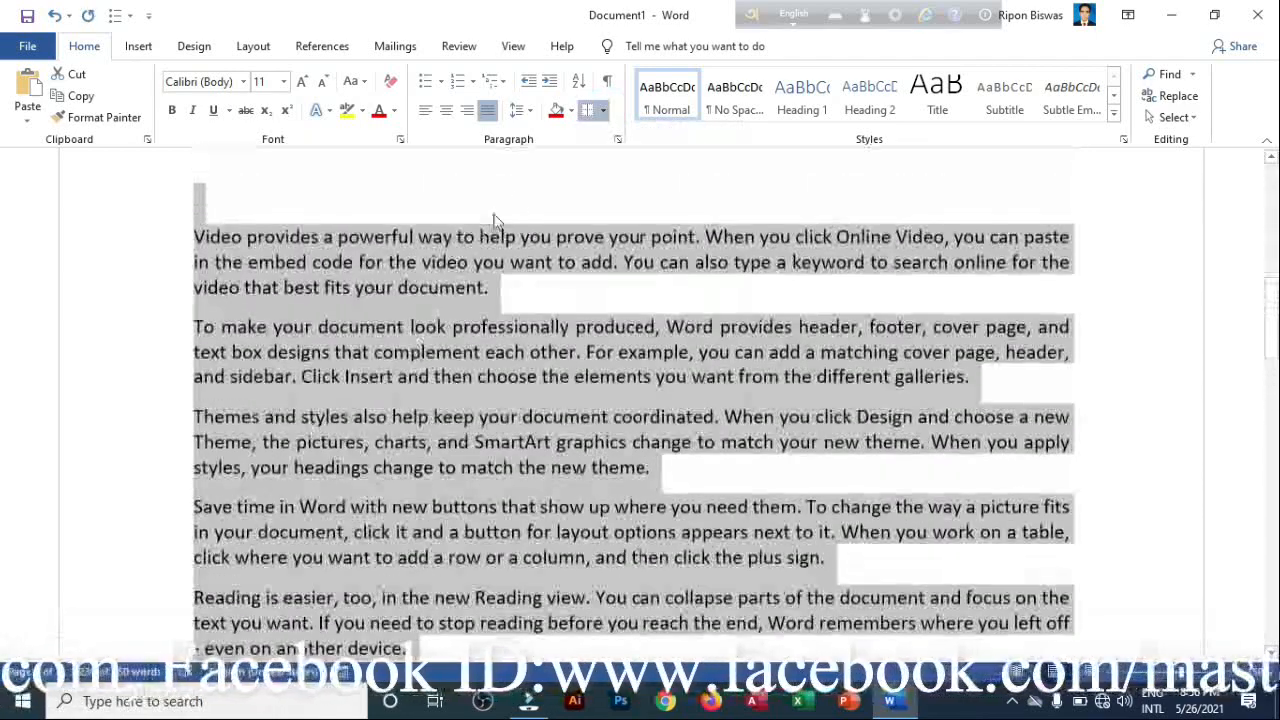
# - Insert a horizontal line in place of the selected paragraphs, and undo it along with the inside vertical border
pyautogui.click(604, 112)
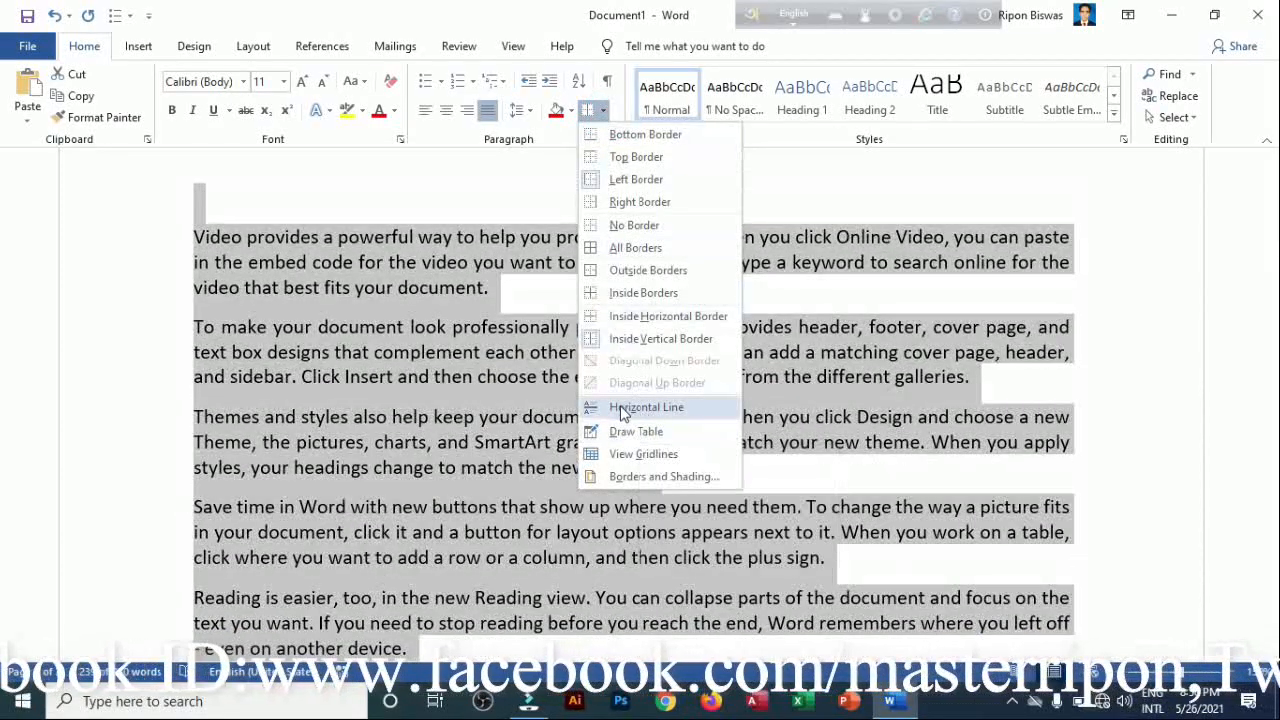
pyautogui.click(632, 408)
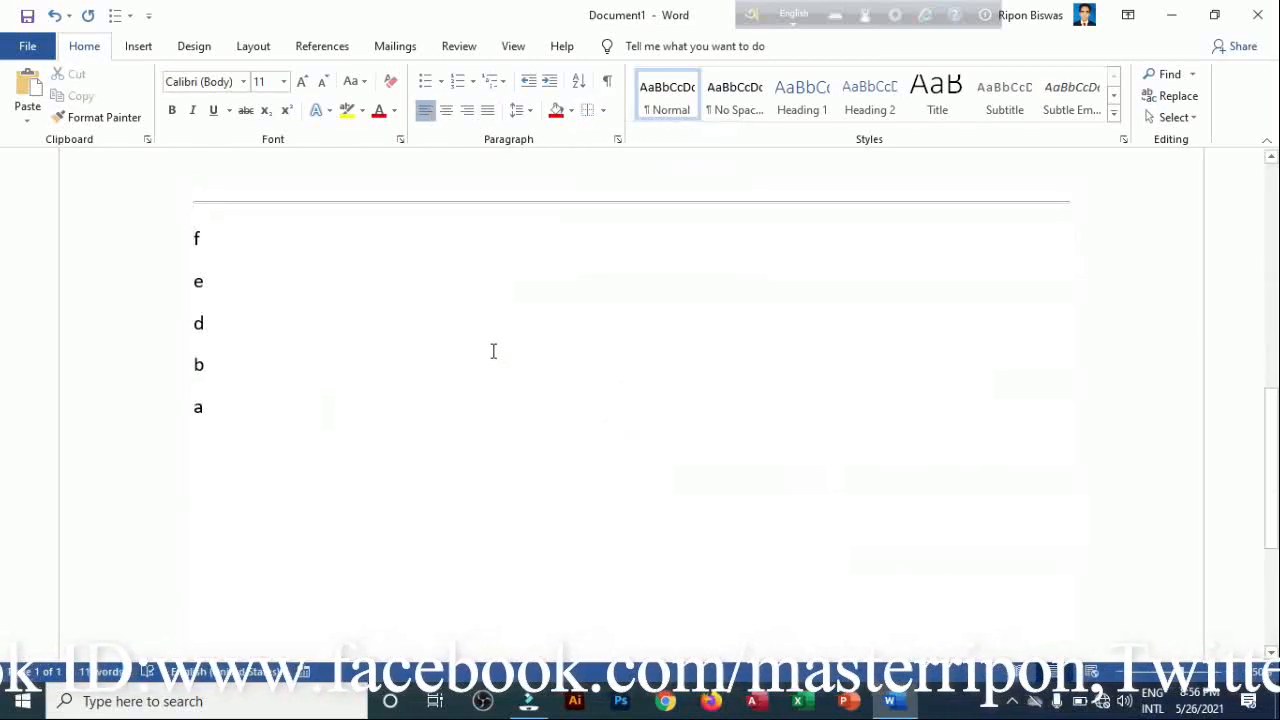
pyautogui.scroll(2, 485, 340)
pyautogui.scroll(5, 470, 388)
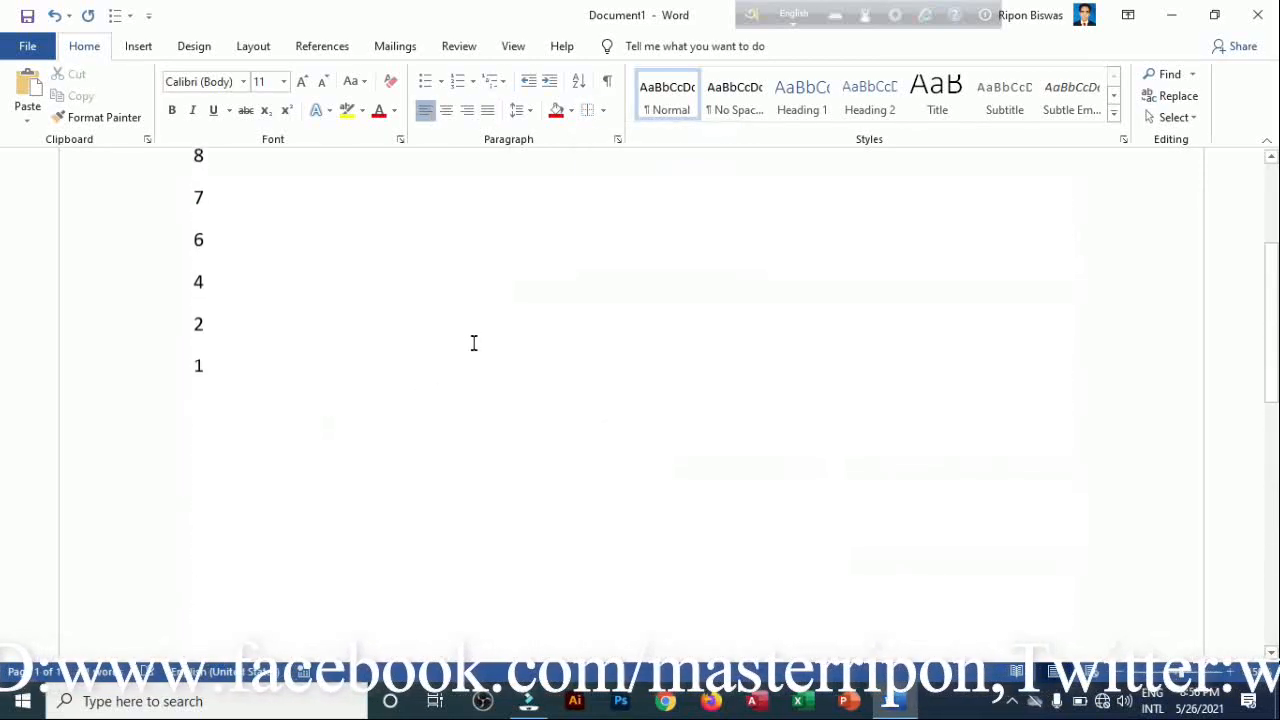
pyautogui.scroll(-10, 465, 325)
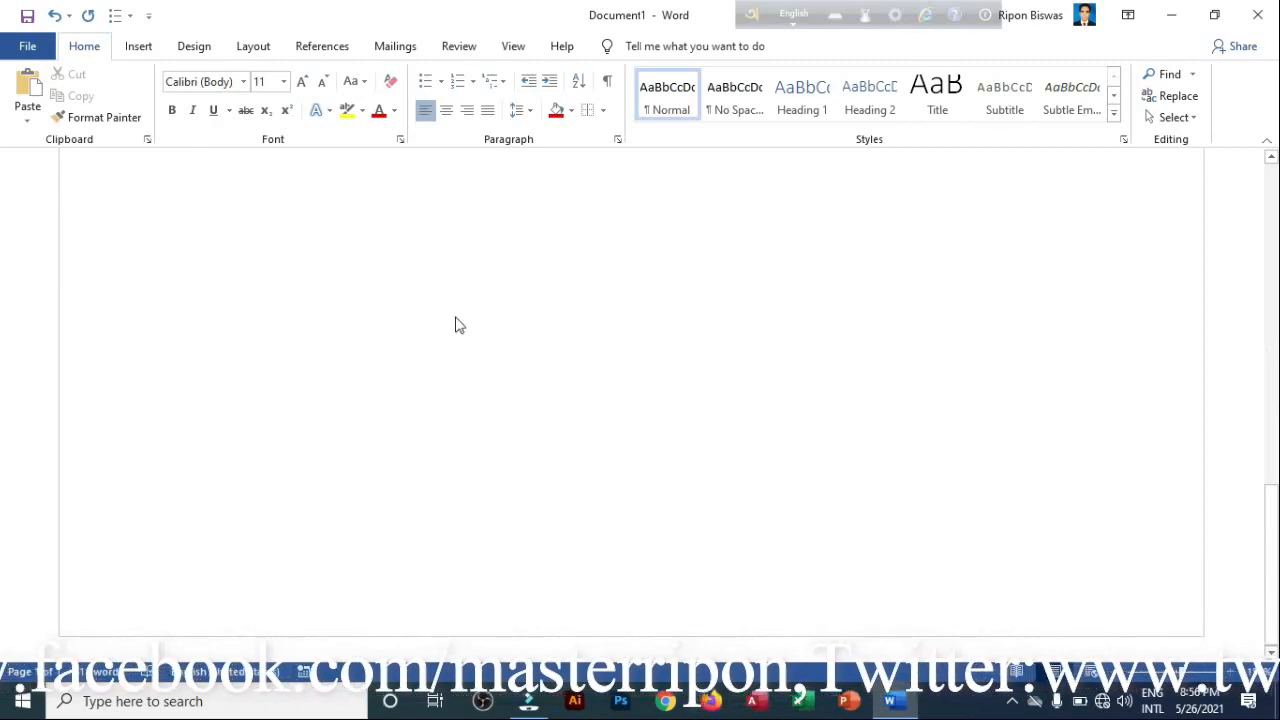
pyautogui.hotkey('ctrl', 'z')
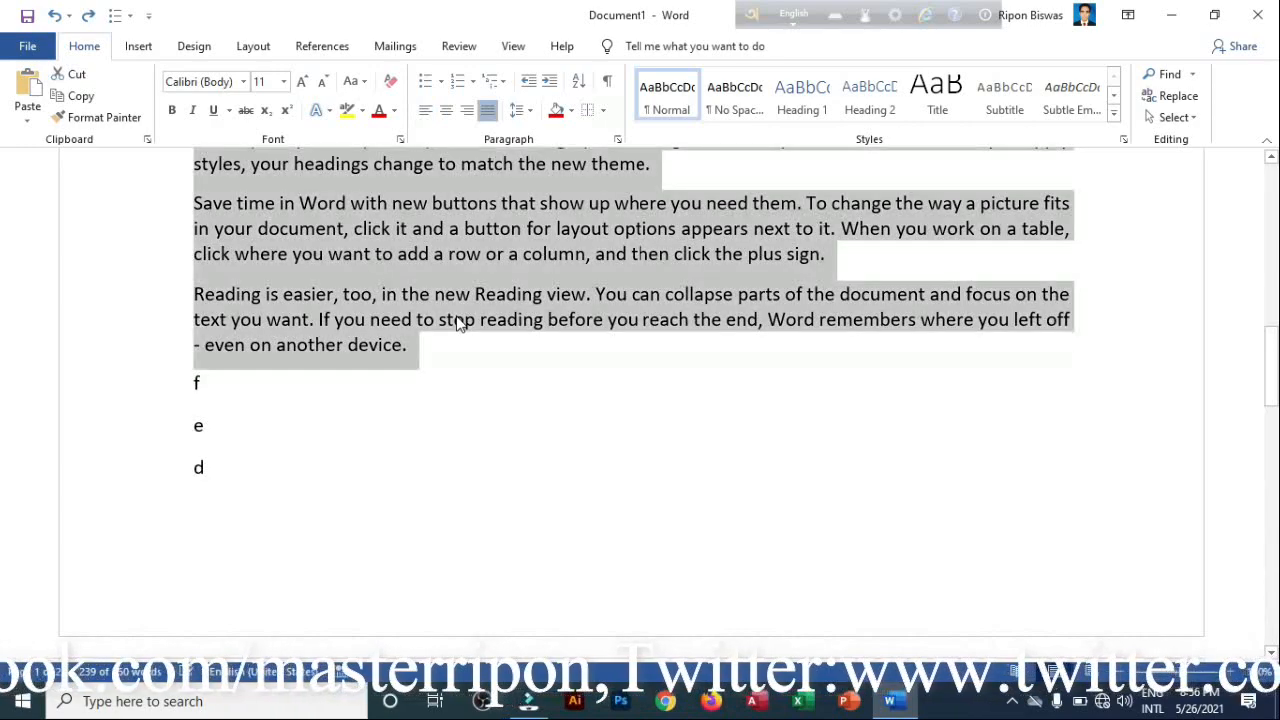
pyautogui.hotkey('ctrl', 'z')
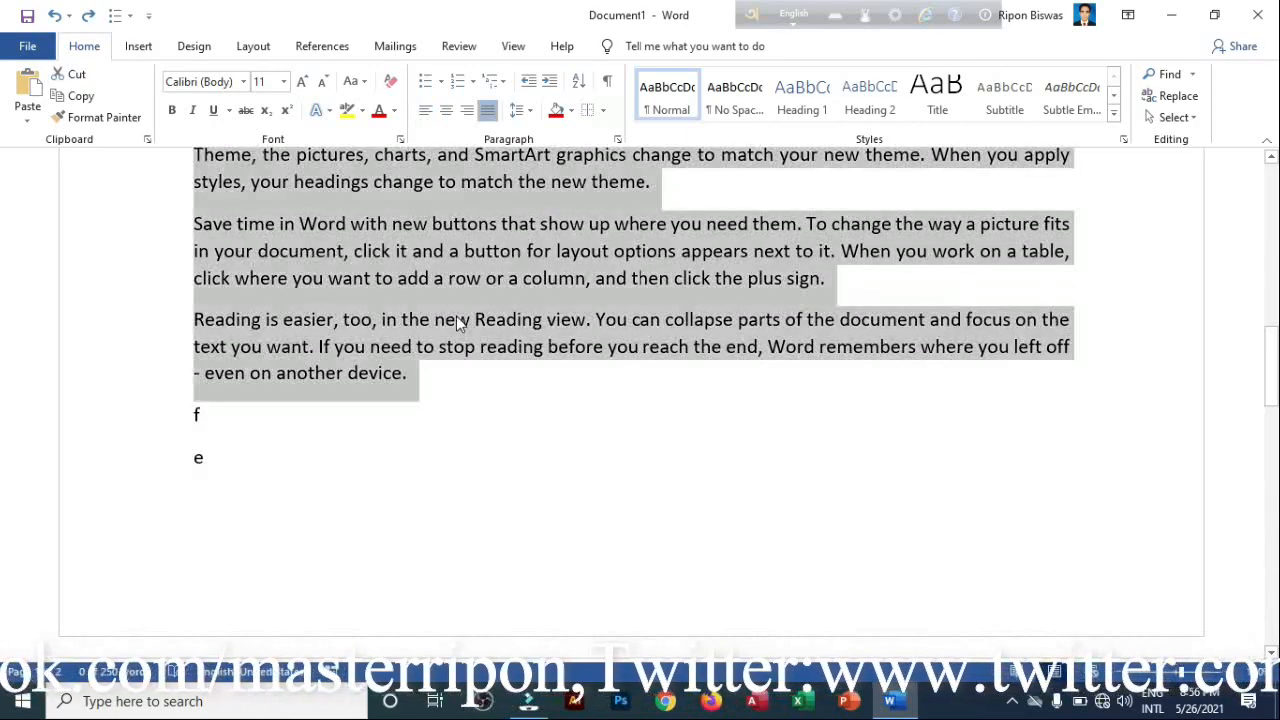
# - Draw a one-cell table about 1.09" wide and 0.63" high at the "Save time in Word" paragraph, and undo it
pyautogui.click(604, 111)
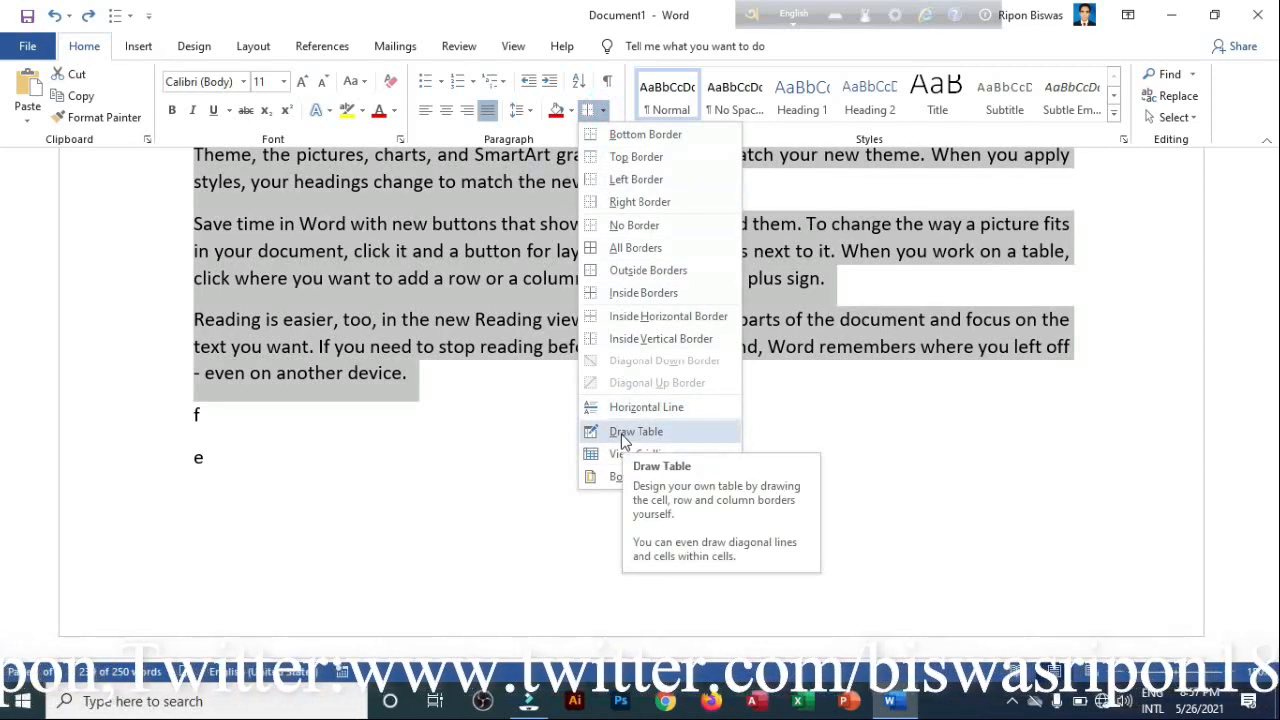
pyautogui.click(636, 433)
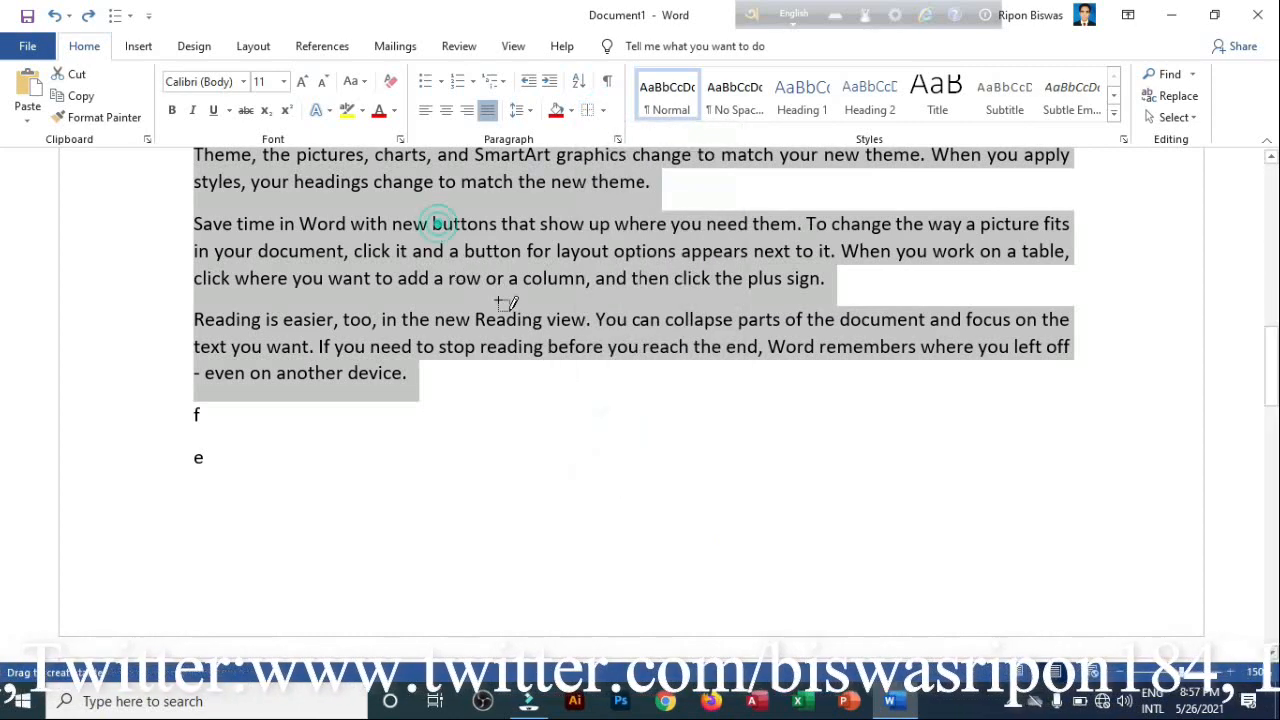
pyautogui.moveTo(437, 229); pyautogui.dragTo(585, 316)
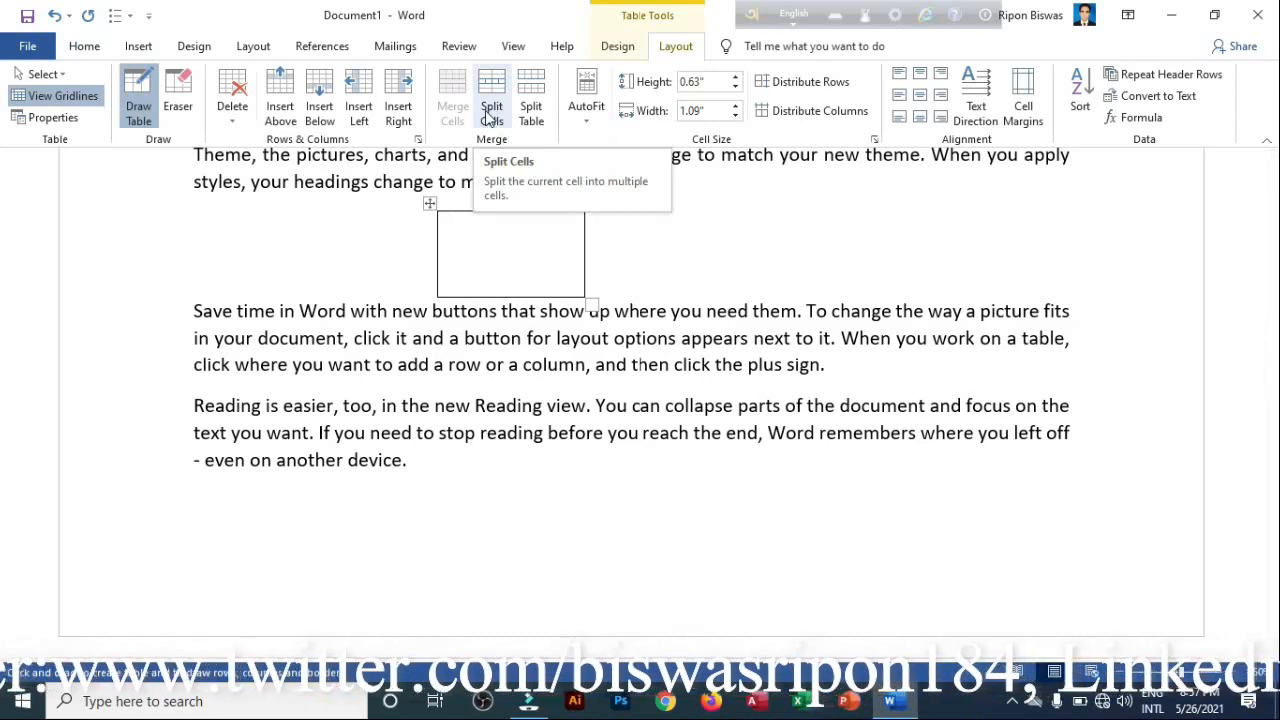
pyautogui.hotkey('ctrl', 'z')
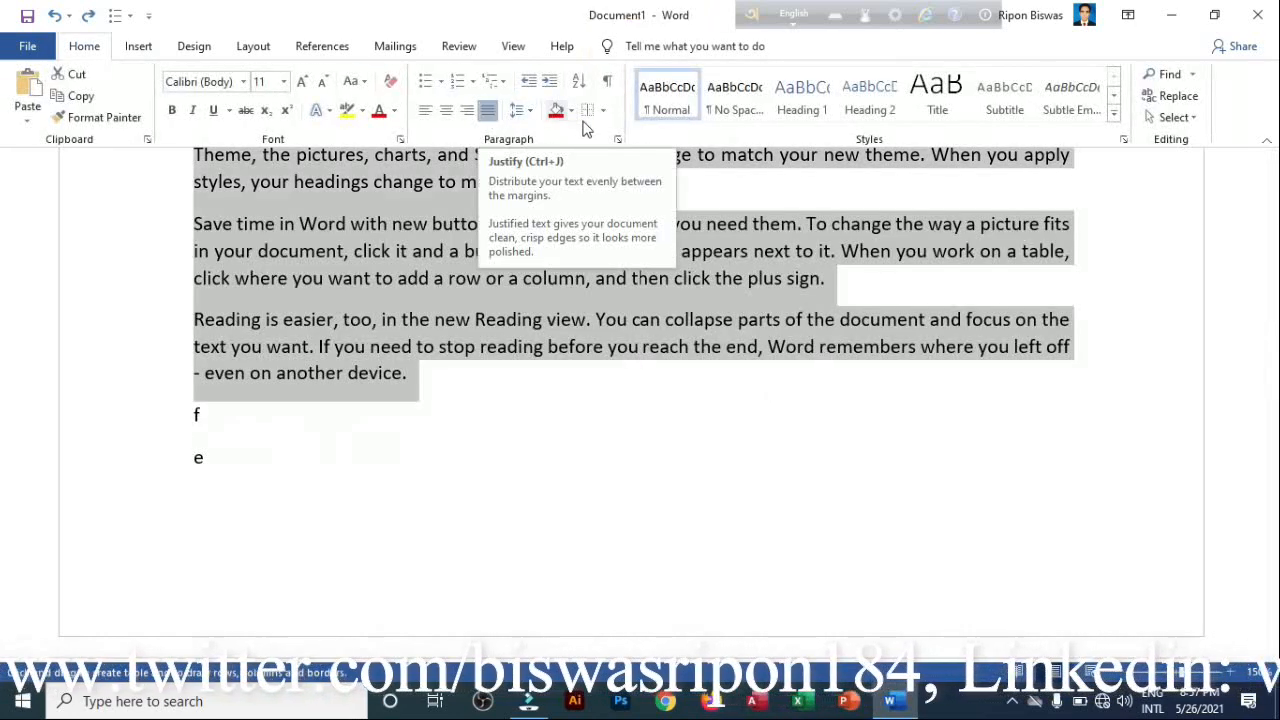
# - Turn off the display of table gridlines
pyautogui.click(601, 113)
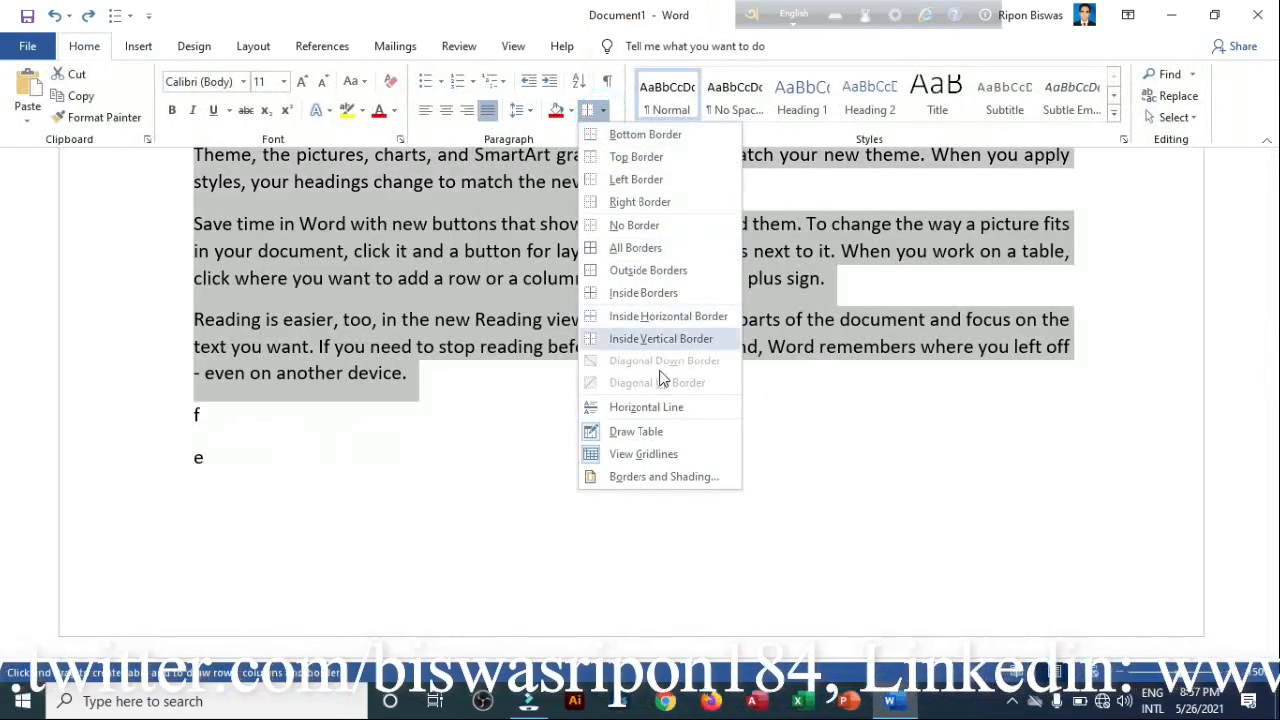
pyautogui.click(633, 455)
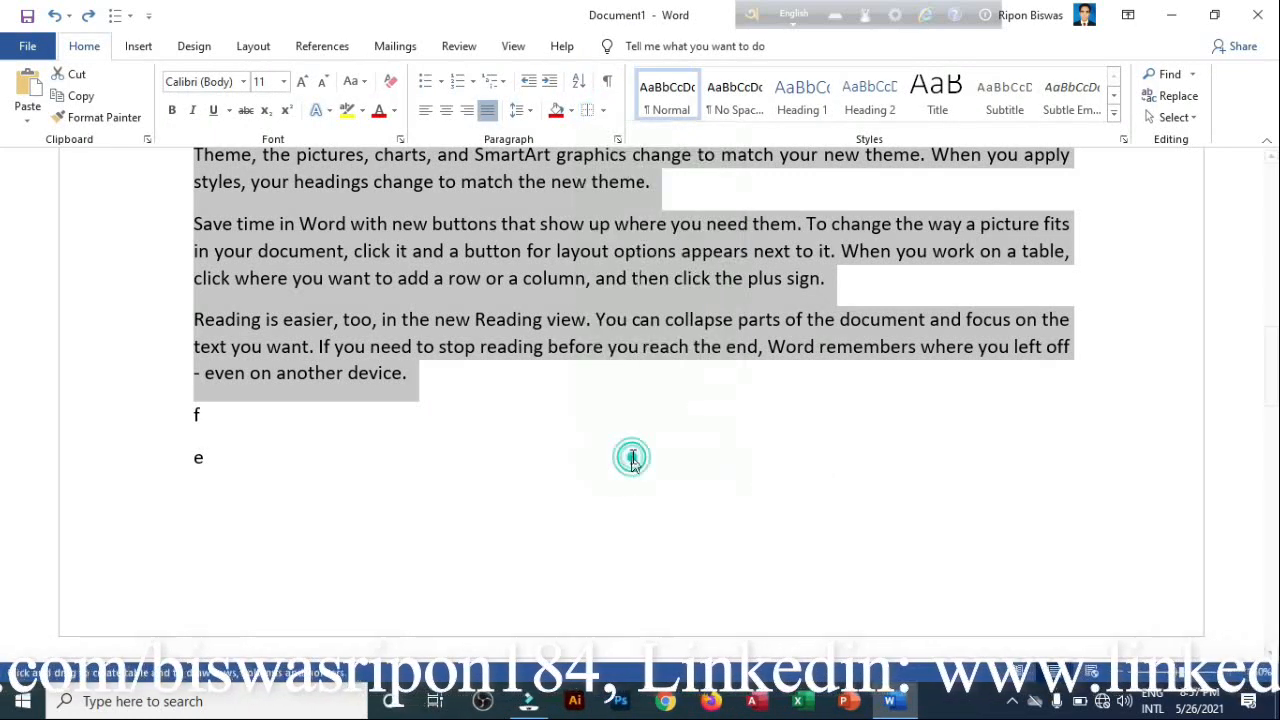
# - Apply a Box border to the selected paragraphs through Borders and Shading, and check the framed block
pyautogui.click(605, 117)
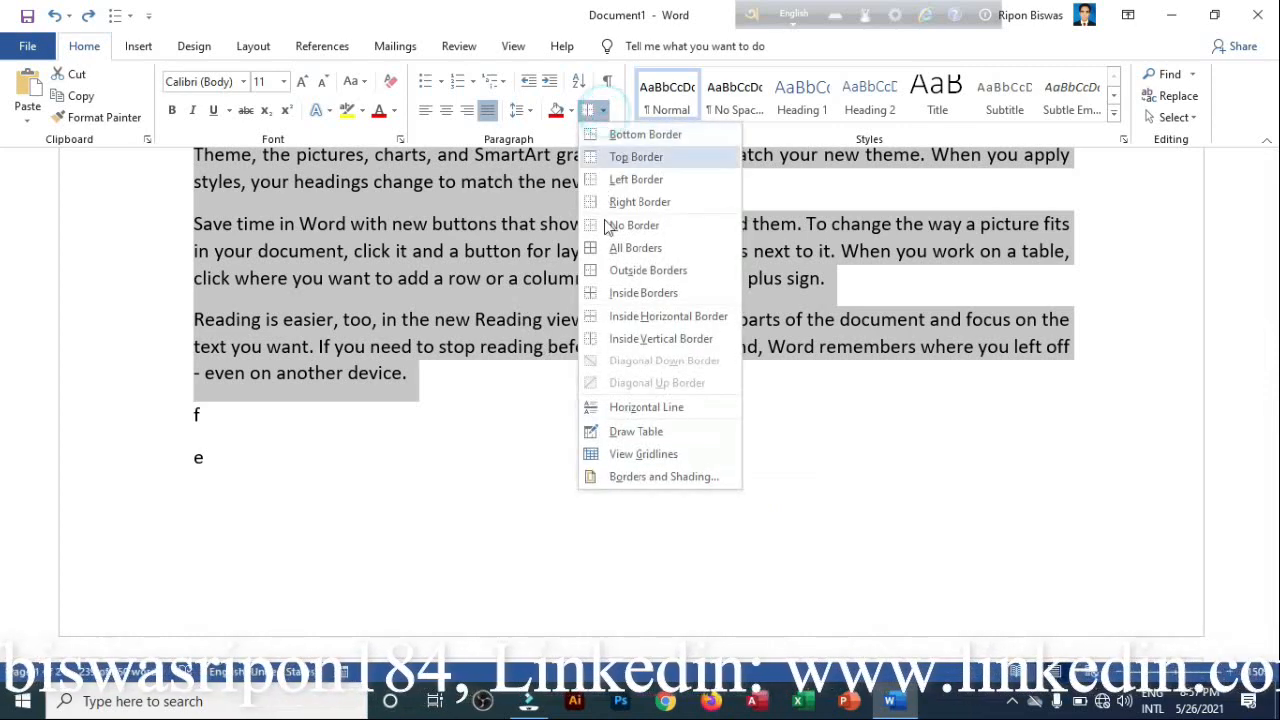
pyautogui.click(645, 472)
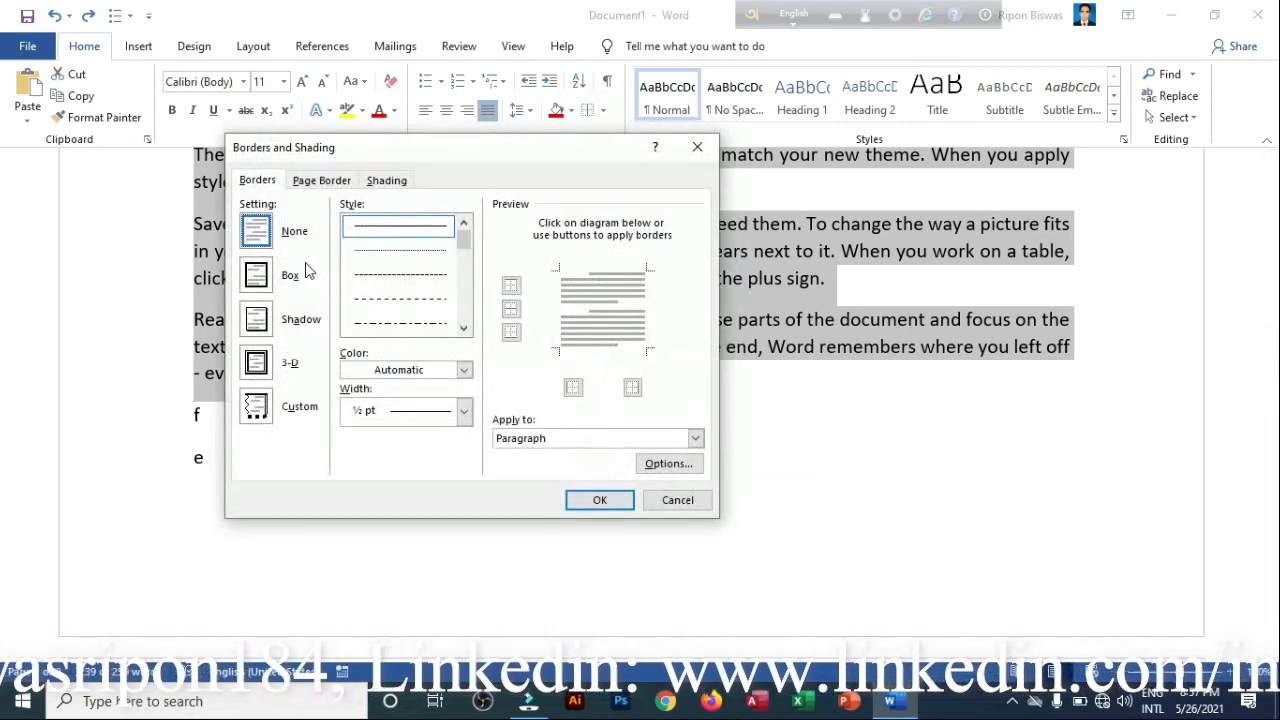
pyautogui.click(256, 276)
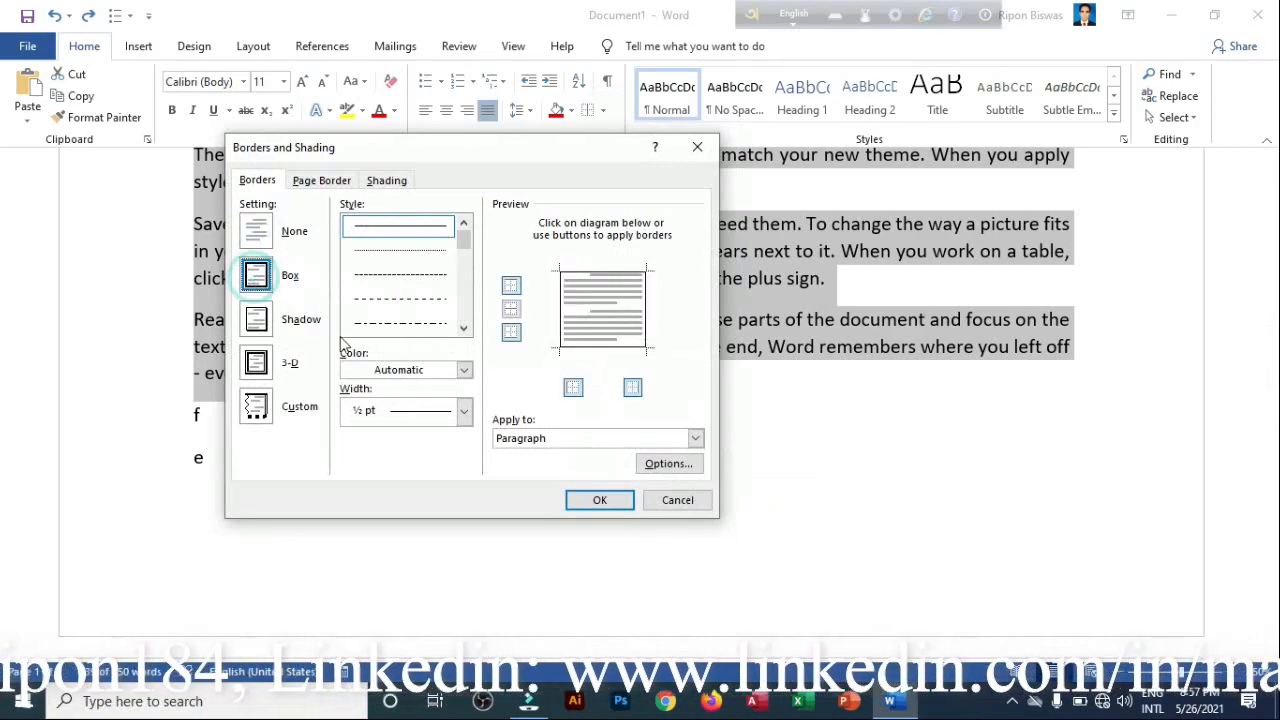
pyautogui.click(598, 502)
pyautogui.scroll(5, 414, 309)
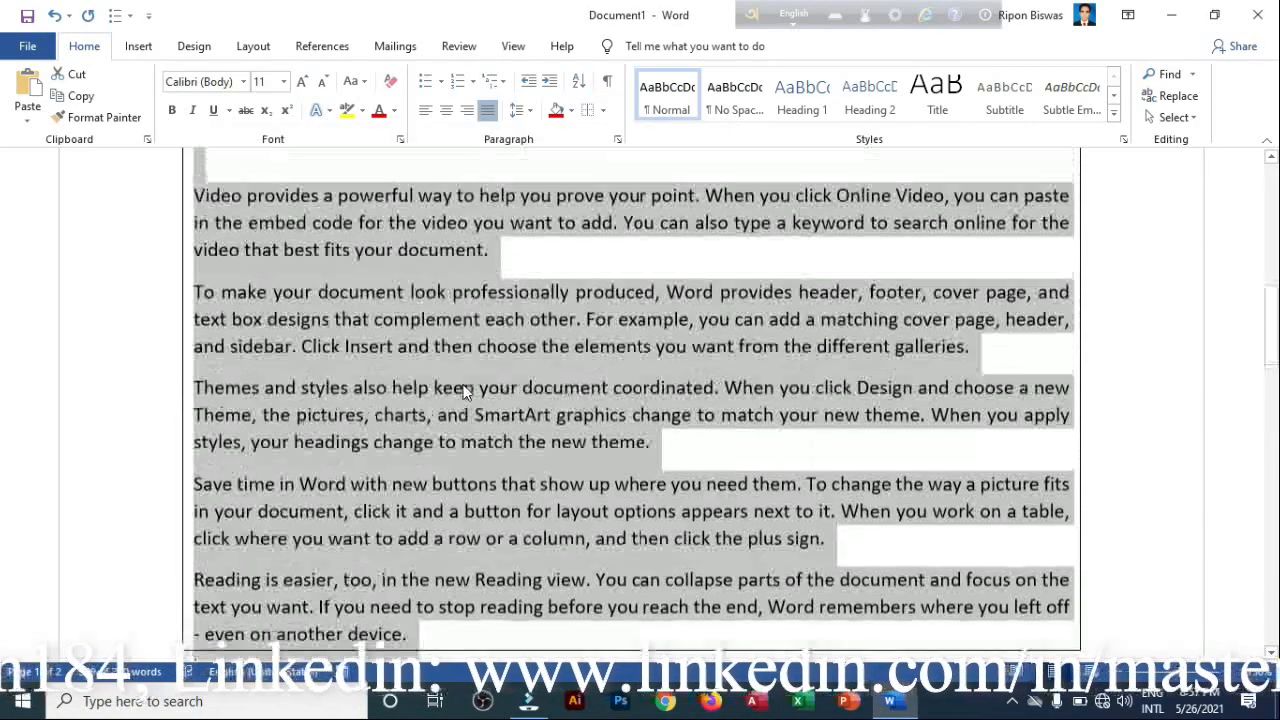
# - Apply a Shadow border to the selected paragraphs through Borders and Shading
pyautogui.click(608, 117)
pyautogui.click(640, 476)
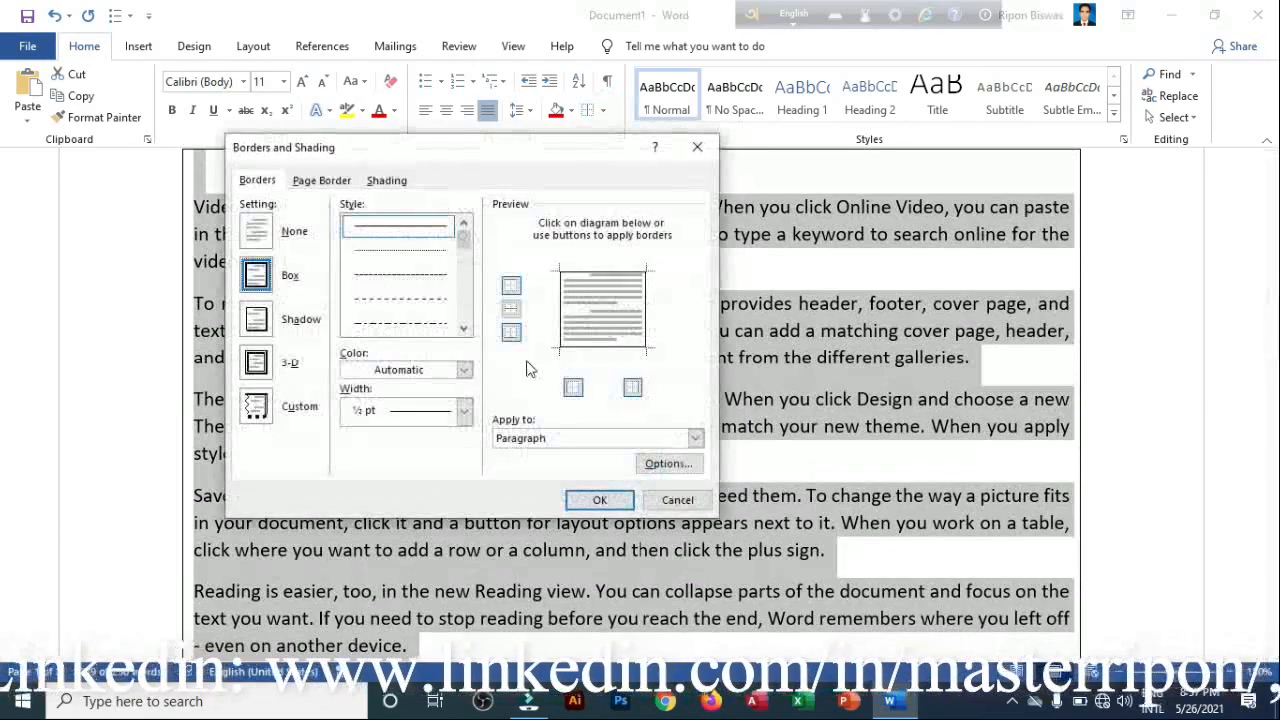
pyautogui.click(256, 320)
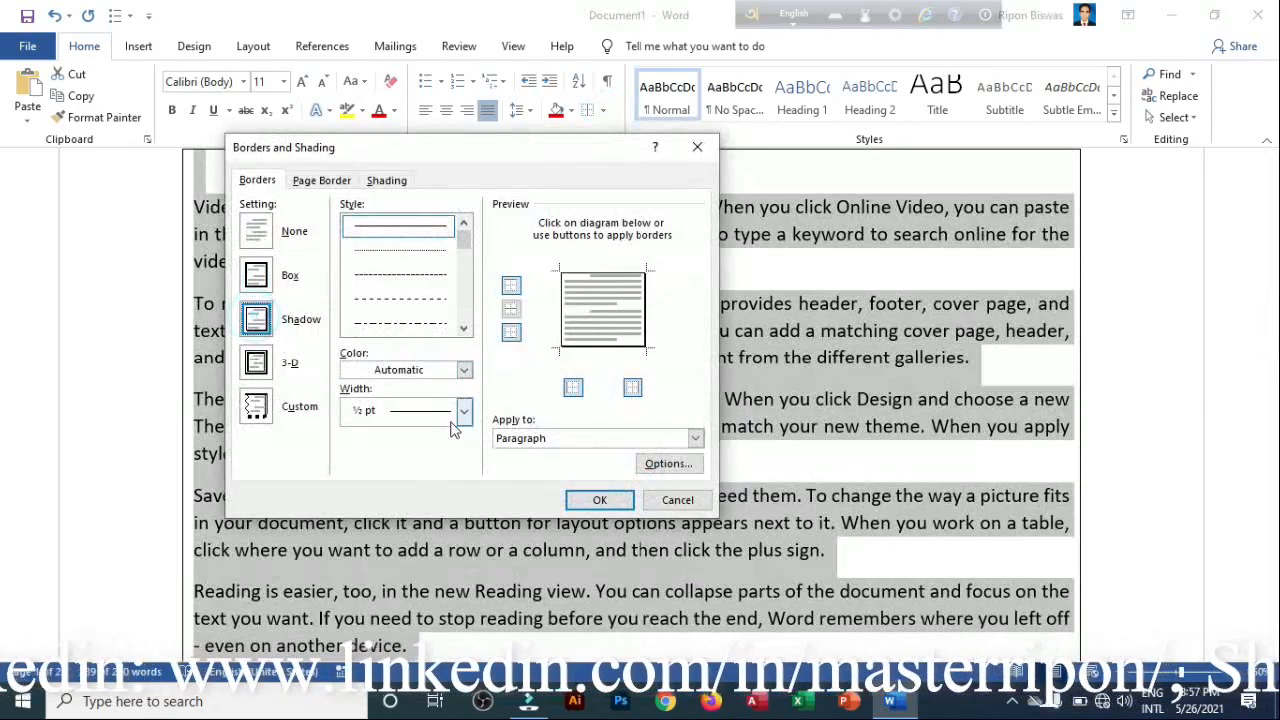
pyautogui.click(599, 502)
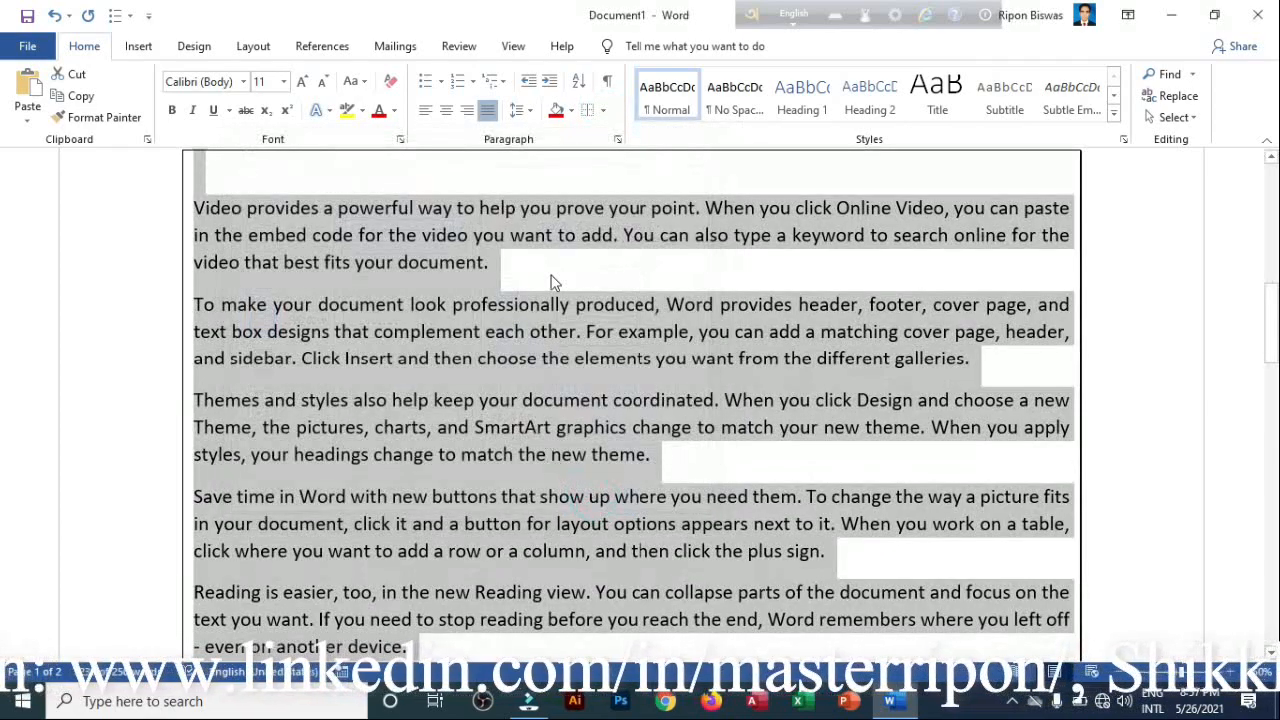
# - Change the selected paragraphs' border setting to 3-D through Borders and Shading
pyautogui.click(602, 112)
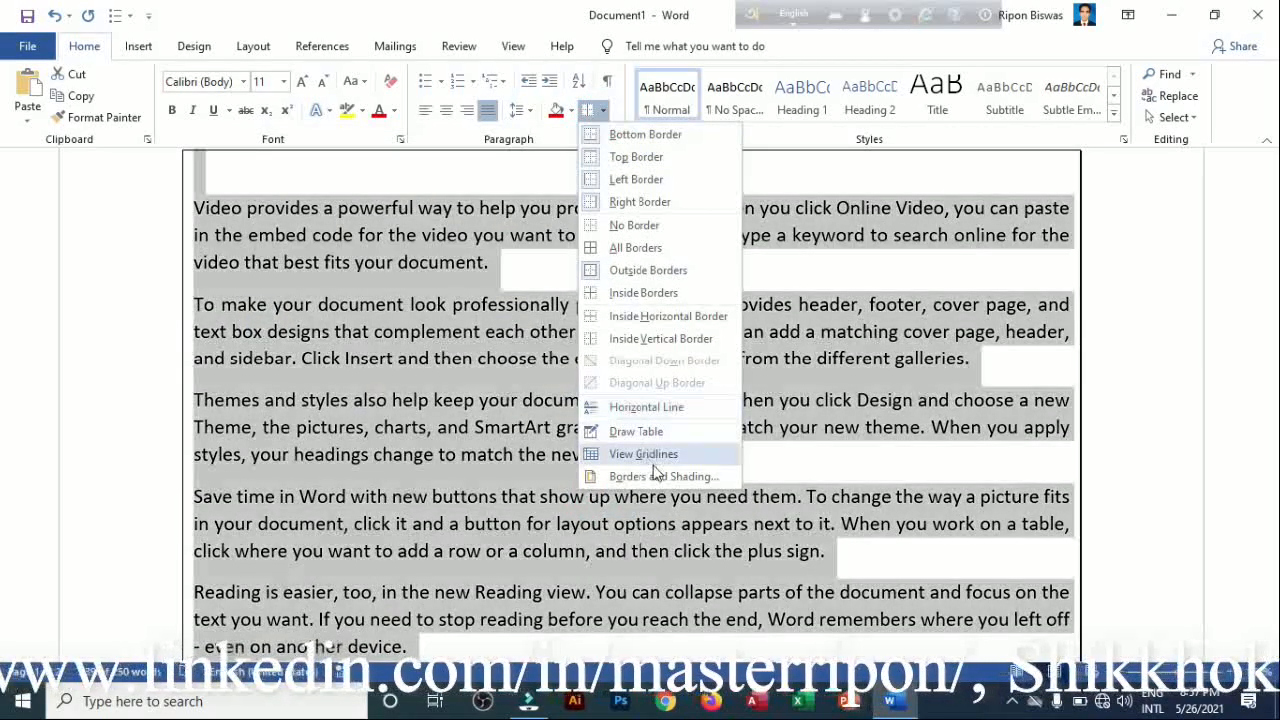
pyautogui.click(634, 474)
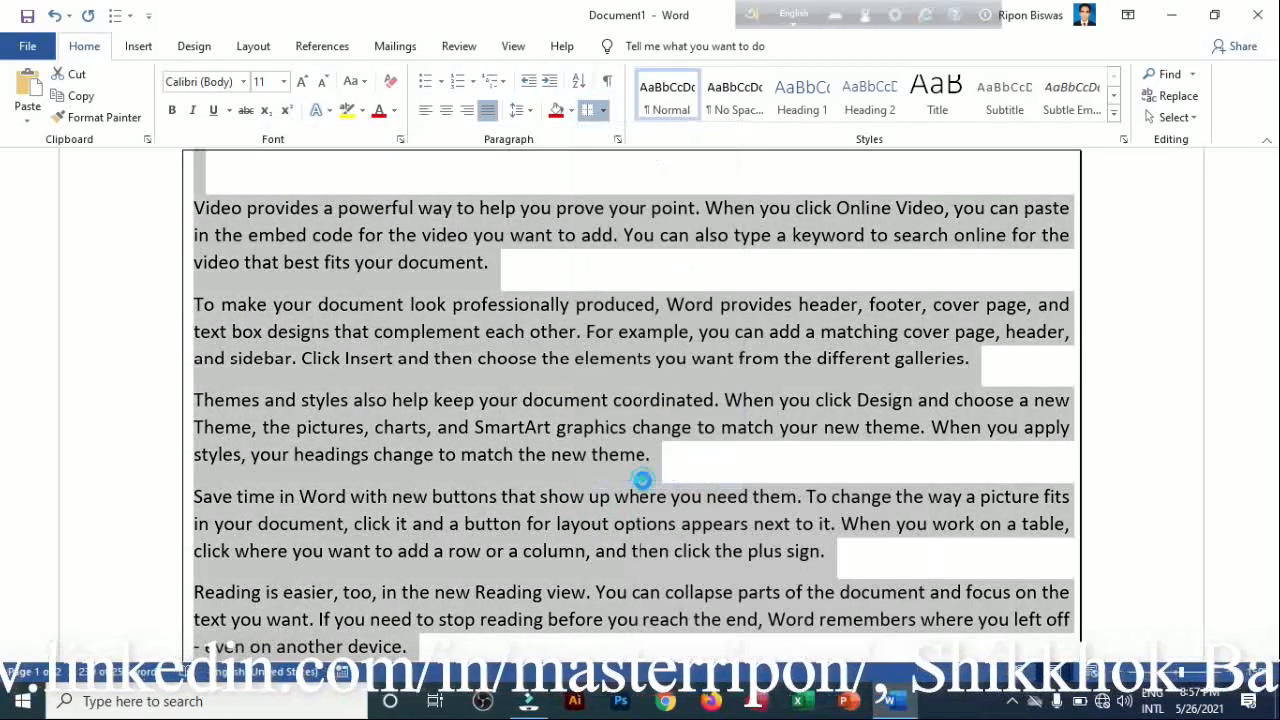
pyautogui.click(286, 372)
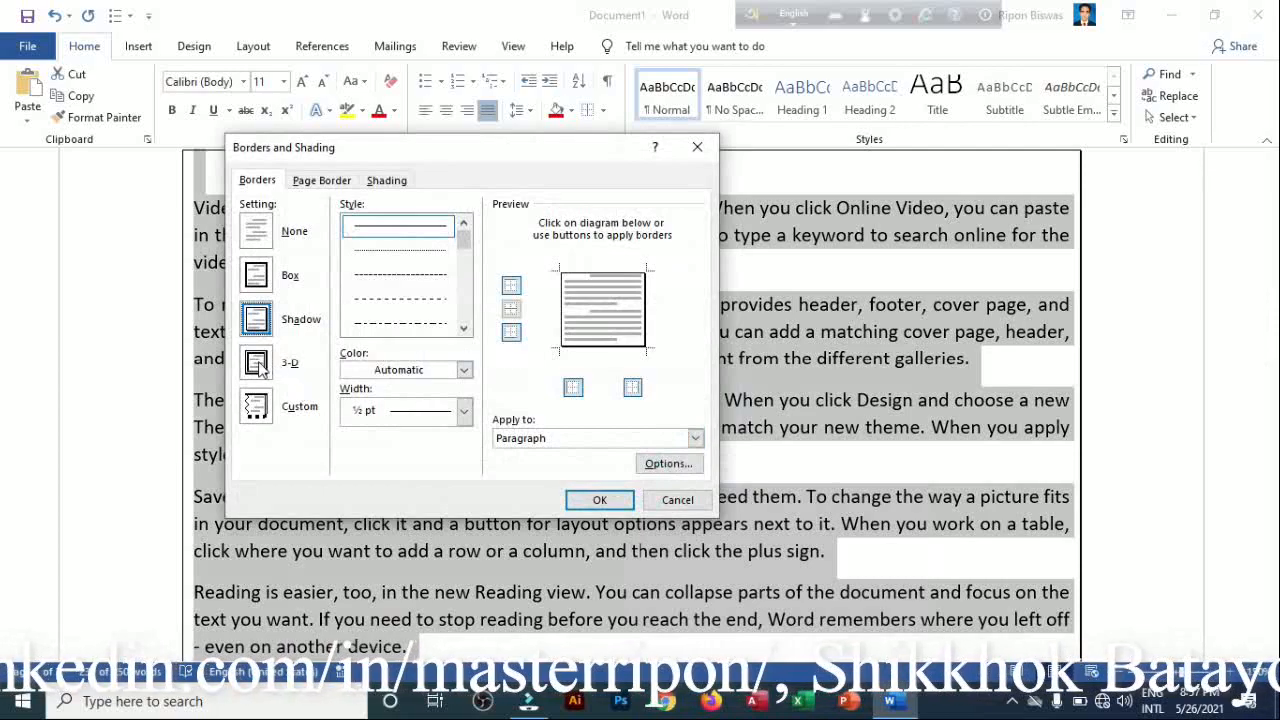
pyautogui.click(597, 502)
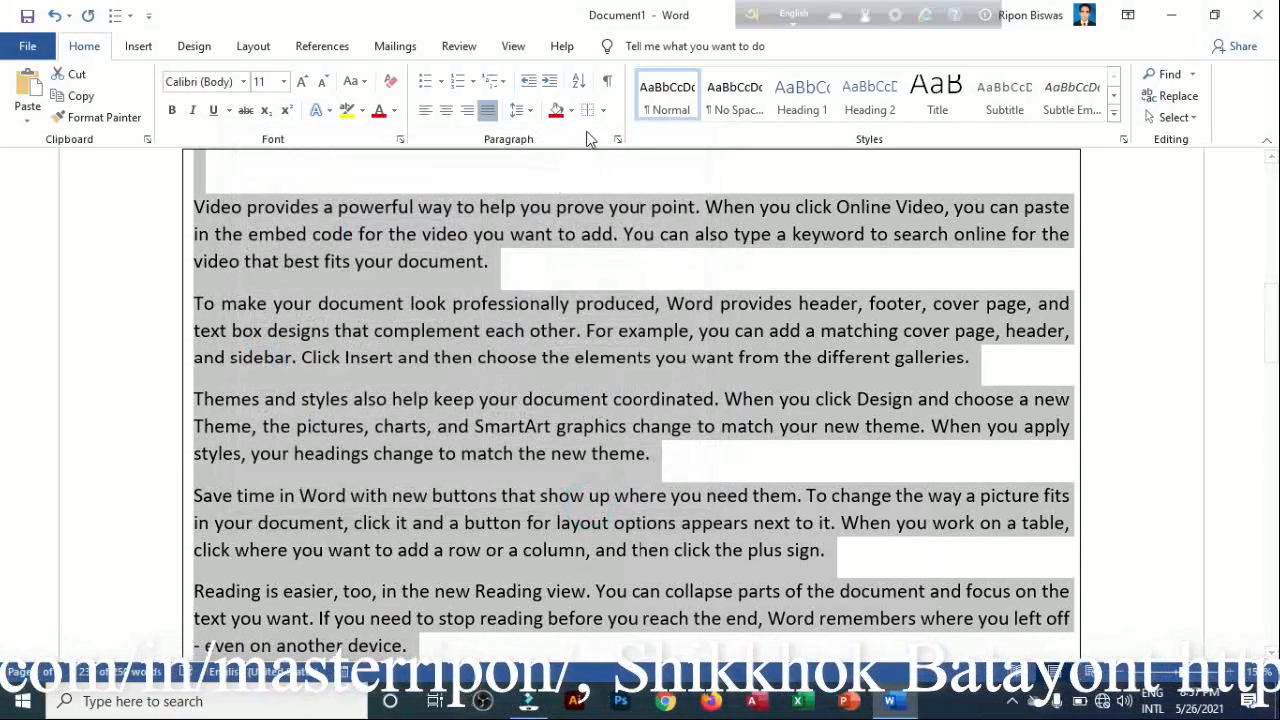
# - Set the selected paragraphs' box border to orange with a 4 ½ pt width, and check the framed block
pyautogui.click(603, 110)
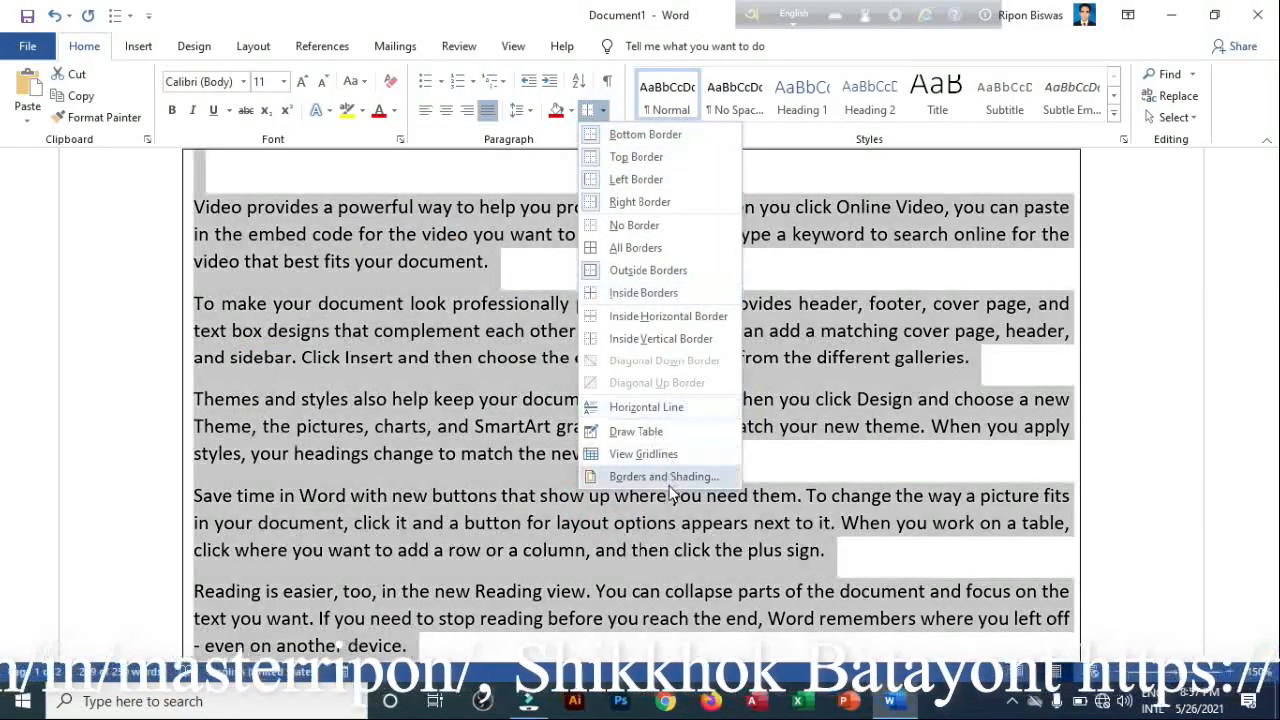
pyautogui.click(646, 476)
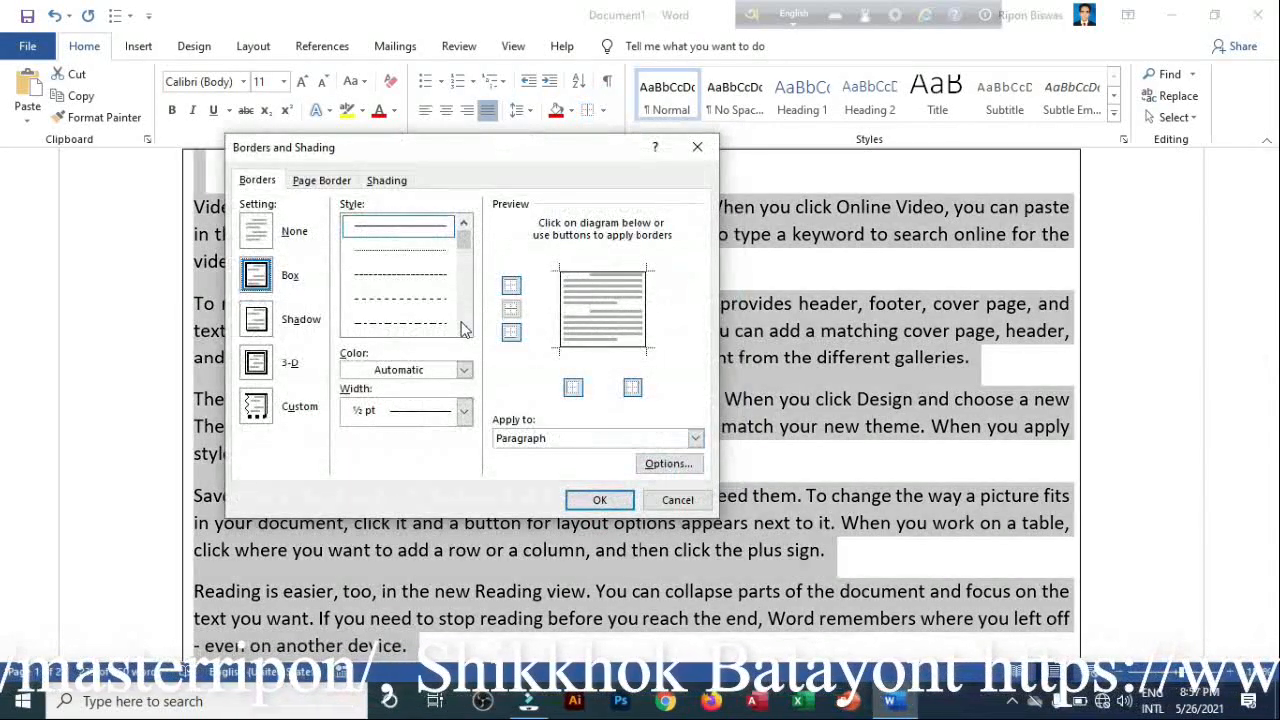
pyautogui.click(464, 372)
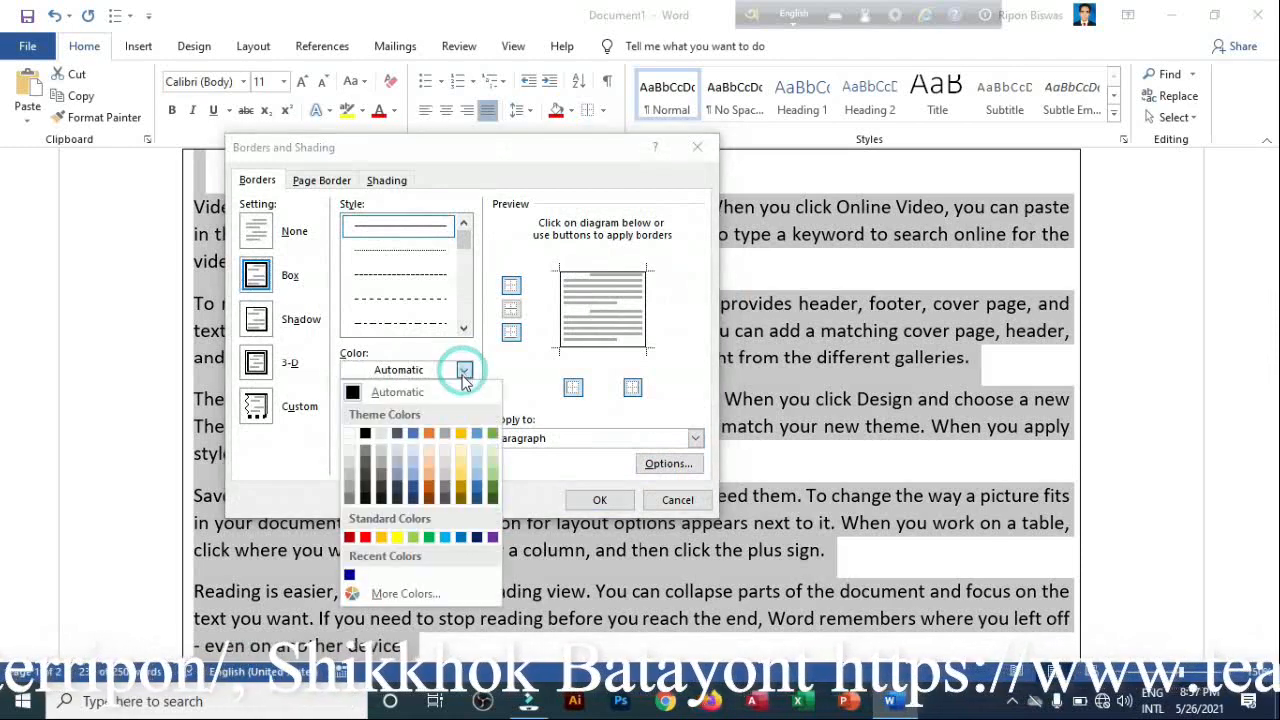
pyautogui.click(430, 440)
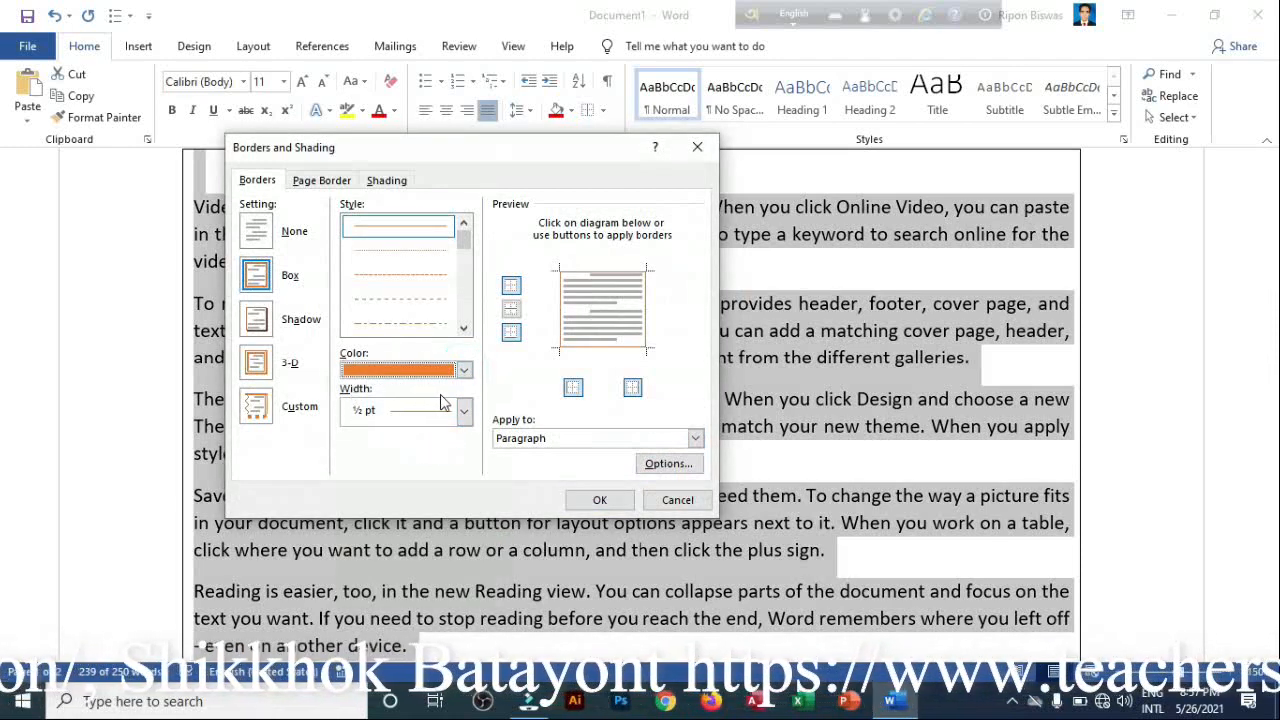
pyautogui.click(465, 414)
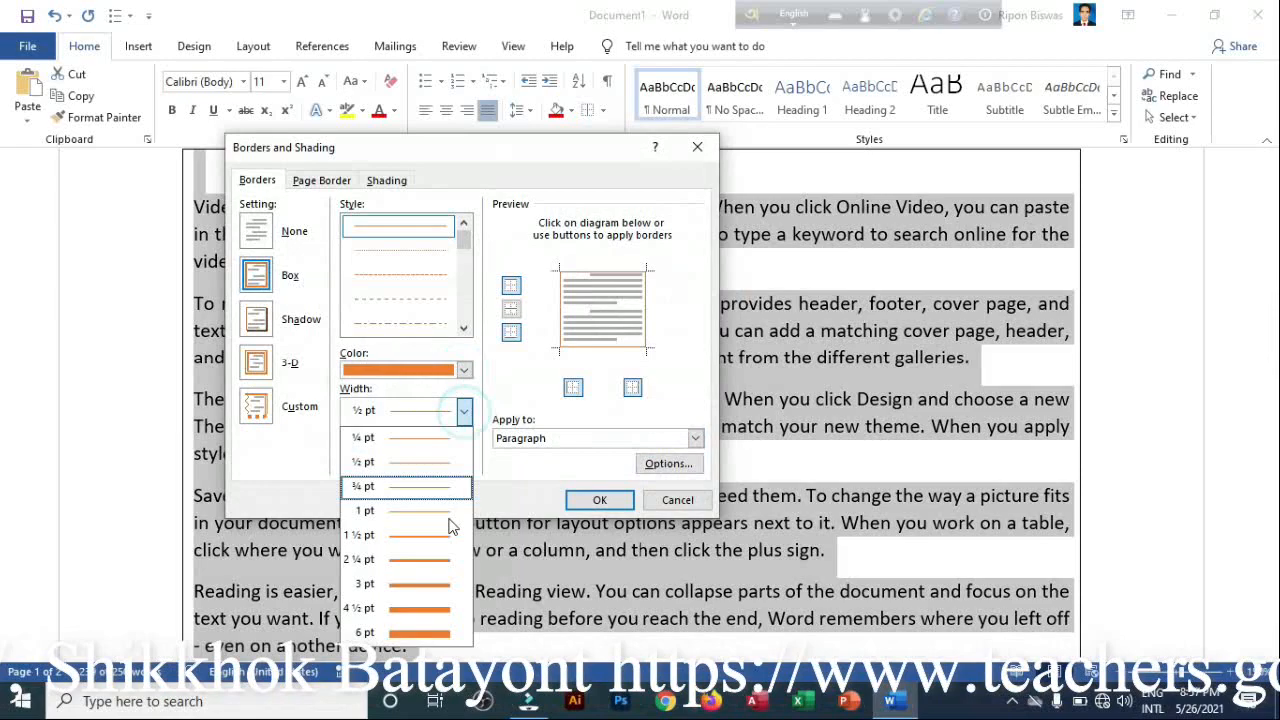
pyautogui.click(429, 610)
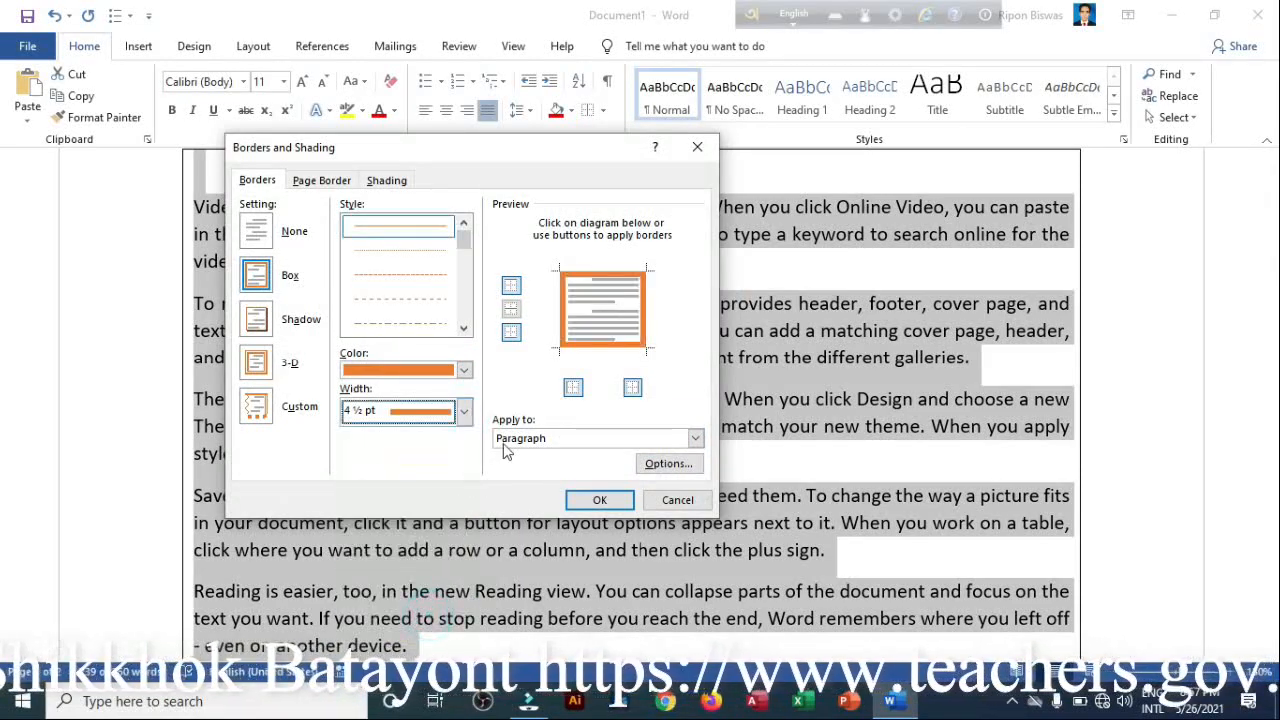
pyautogui.click(592, 499)
pyautogui.scroll(-5, 517, 321)
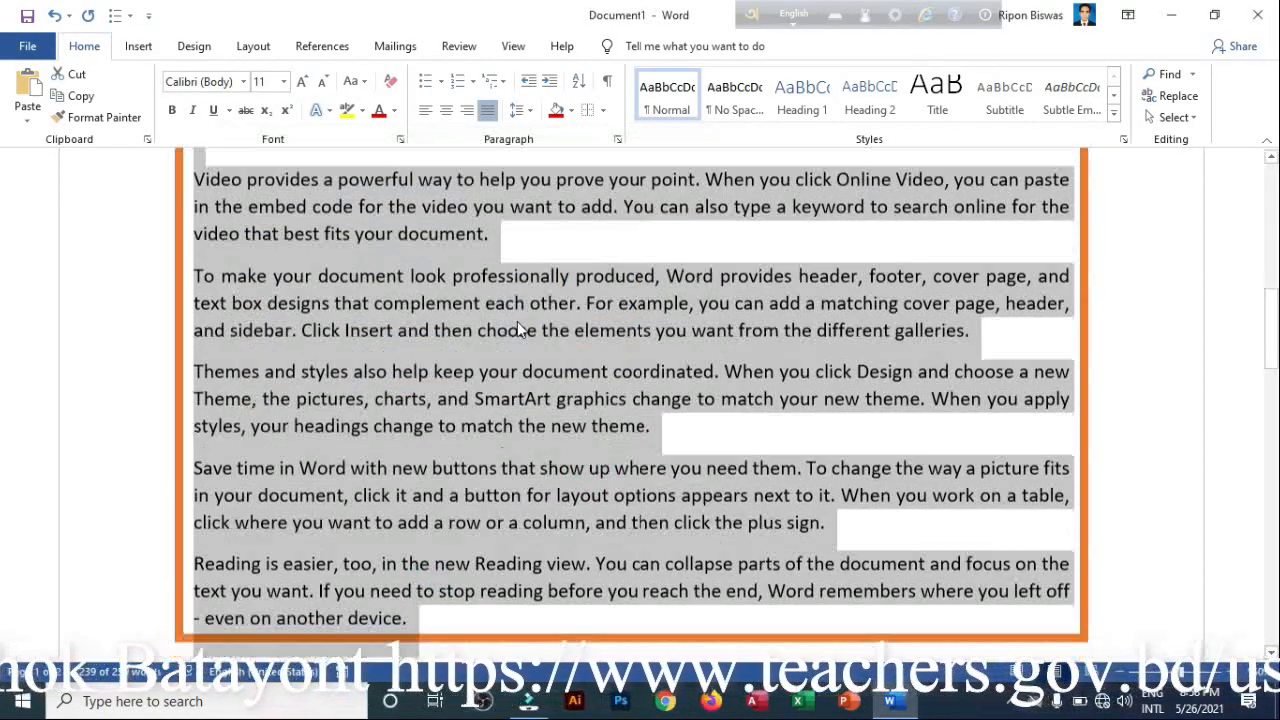
pyautogui.scroll(4, 514, 314)
# - Shade the selected paragraphs with a light blue fill and a 12.5% pattern through Borders and Shading, and check the shaded block
pyautogui.click(603, 110)
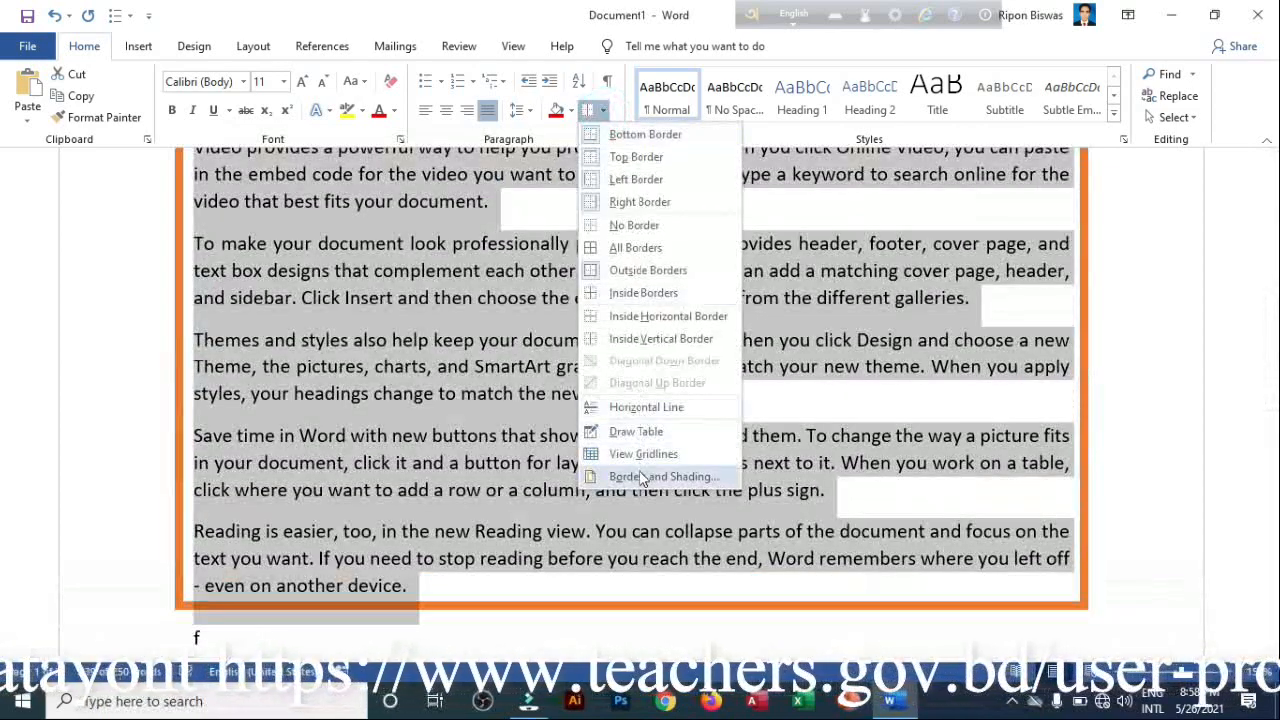
pyautogui.click(660, 476)
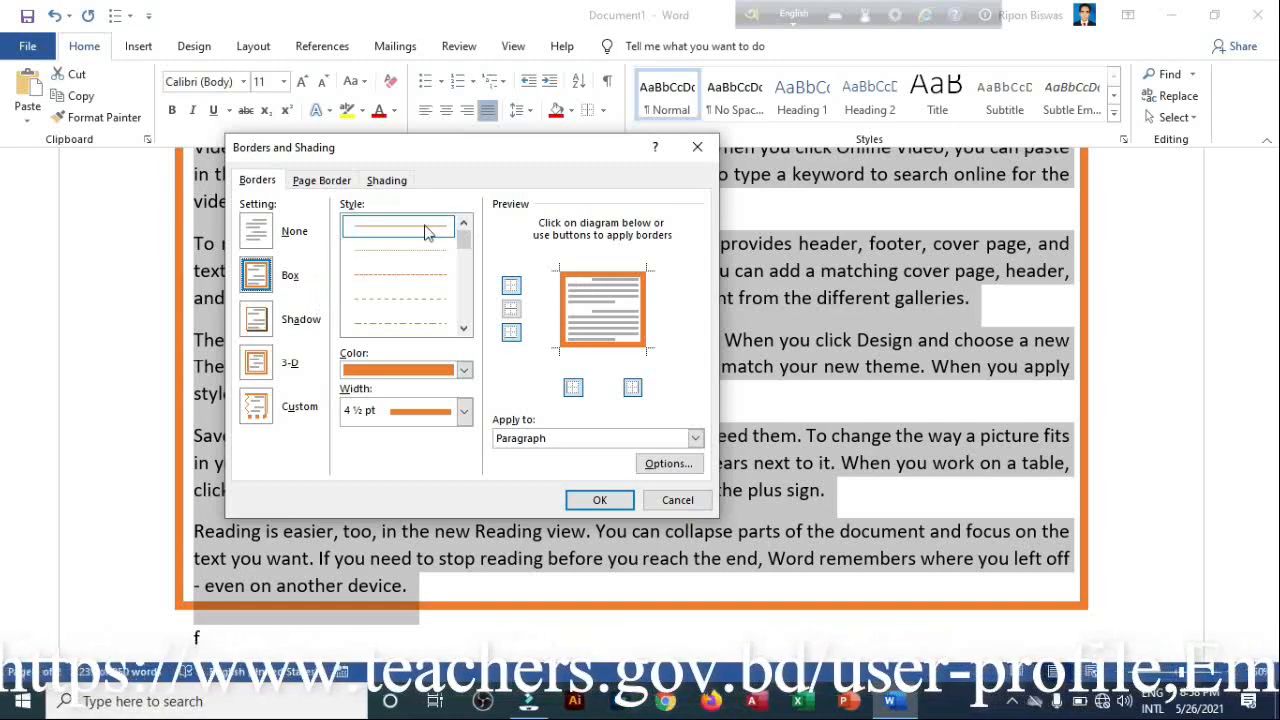
pyautogui.click(321, 181)
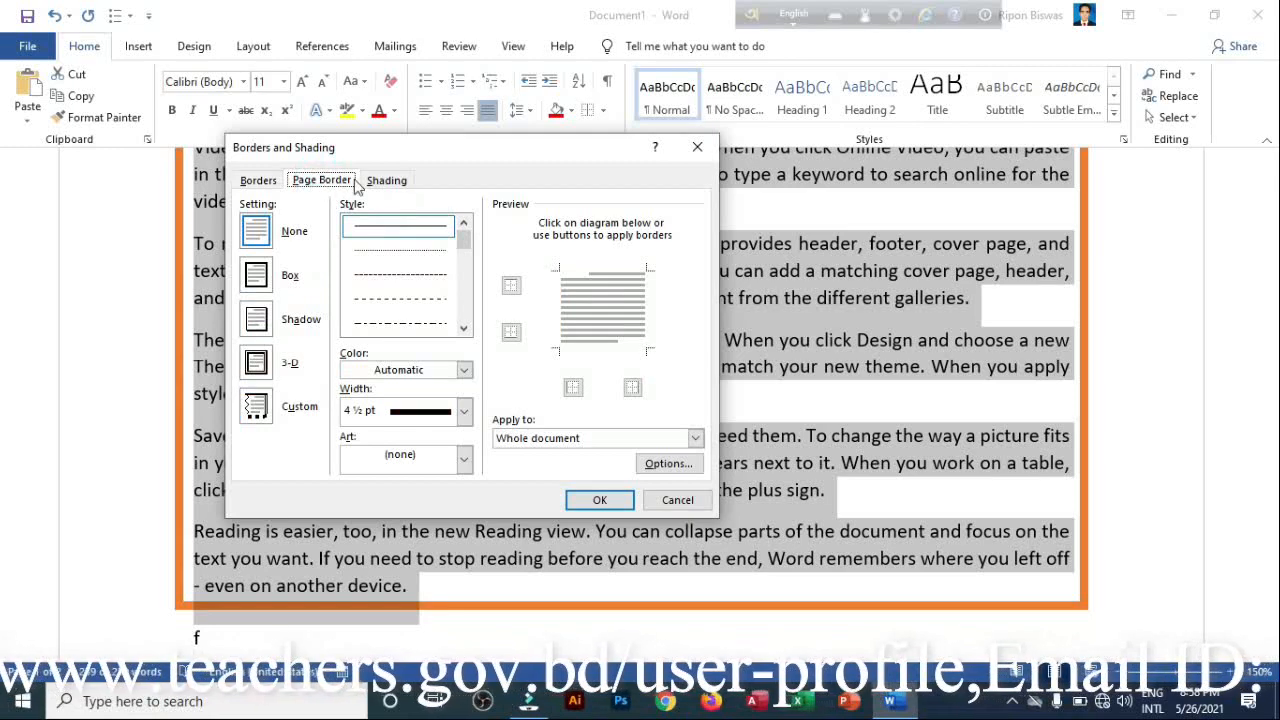
pyautogui.click(386, 180)
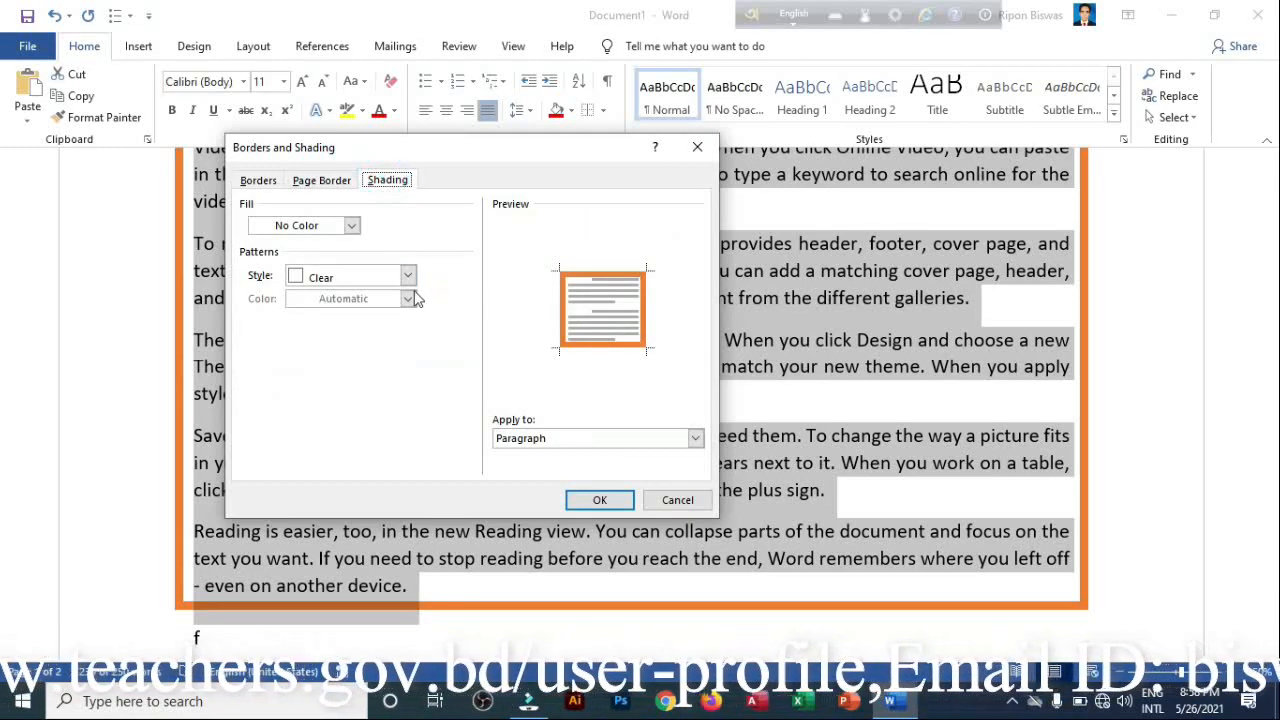
pyautogui.click(406, 277)
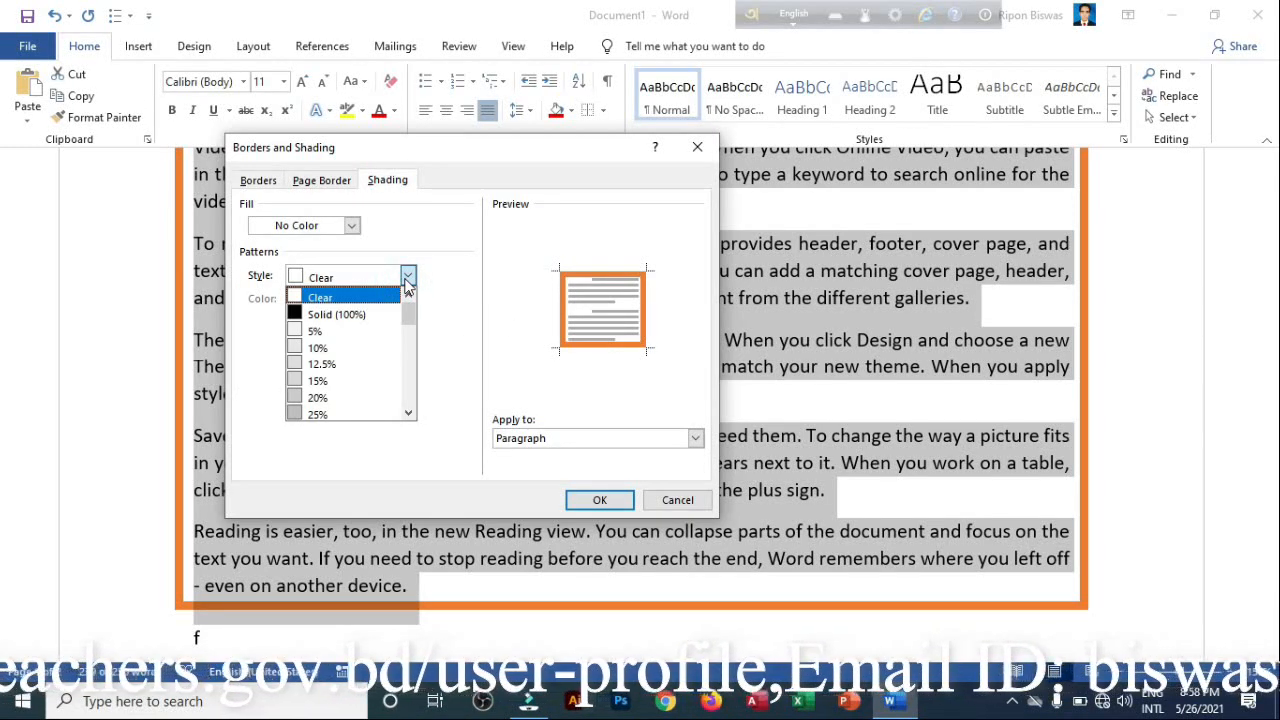
pyautogui.click(320, 364)
pyautogui.click(348, 224)
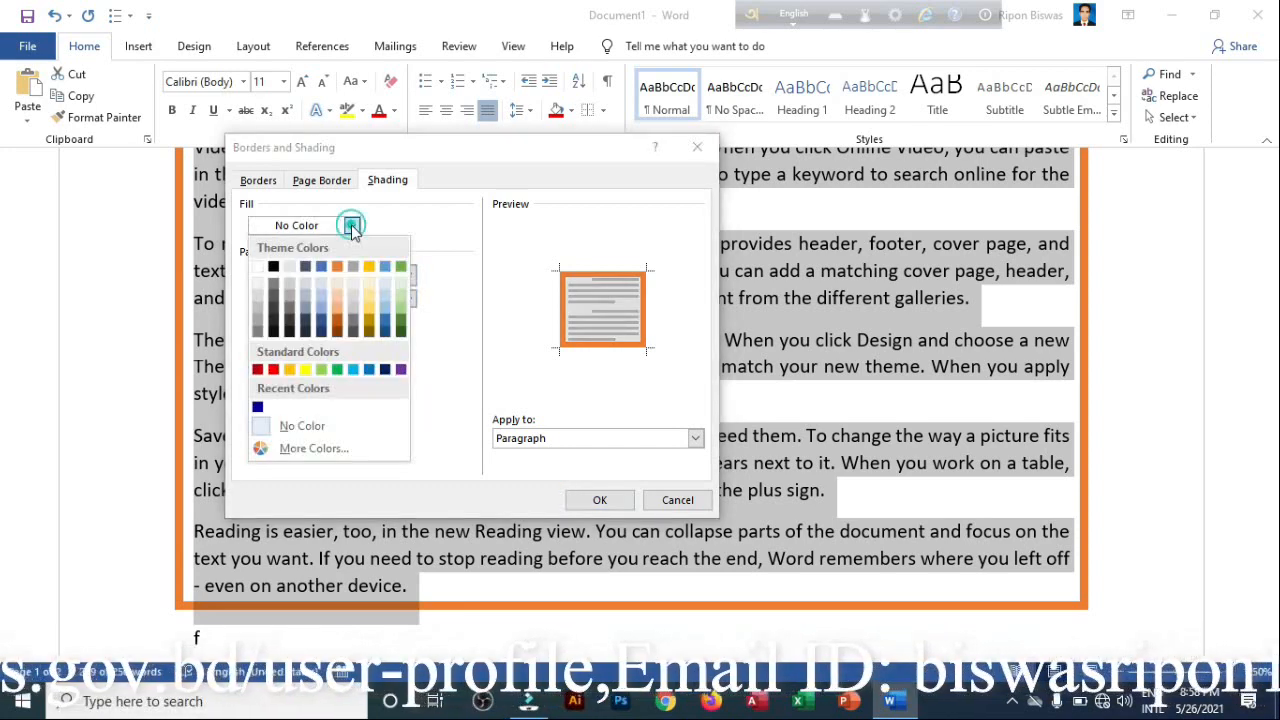
pyautogui.click(321, 303)
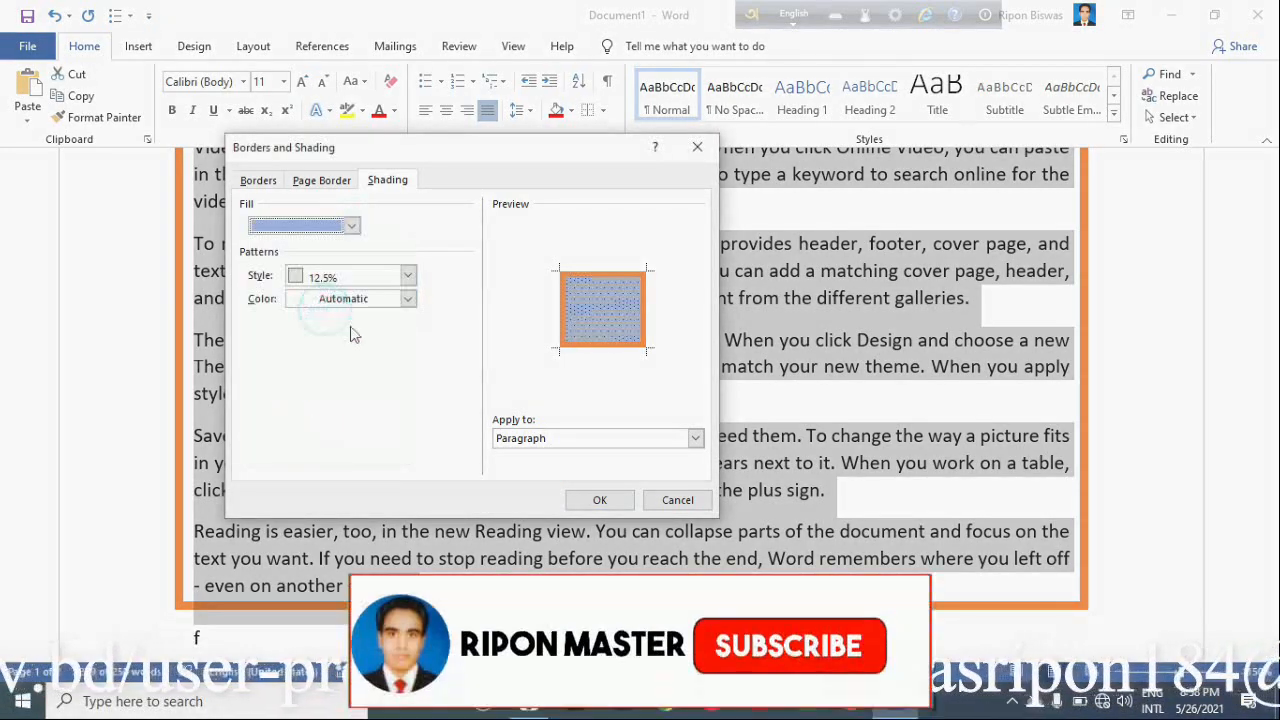
pyautogui.click(600, 501)
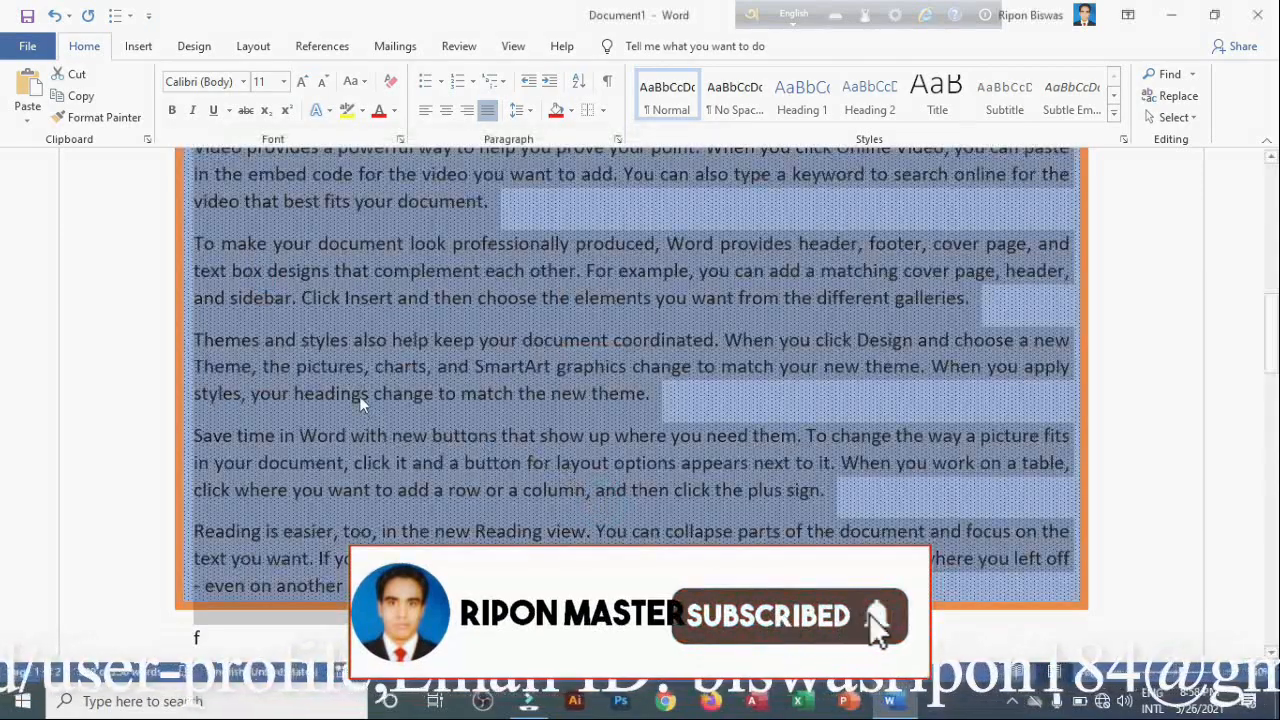
pyautogui.scroll(3, 657, 300)
pyautogui.click(532, 357)
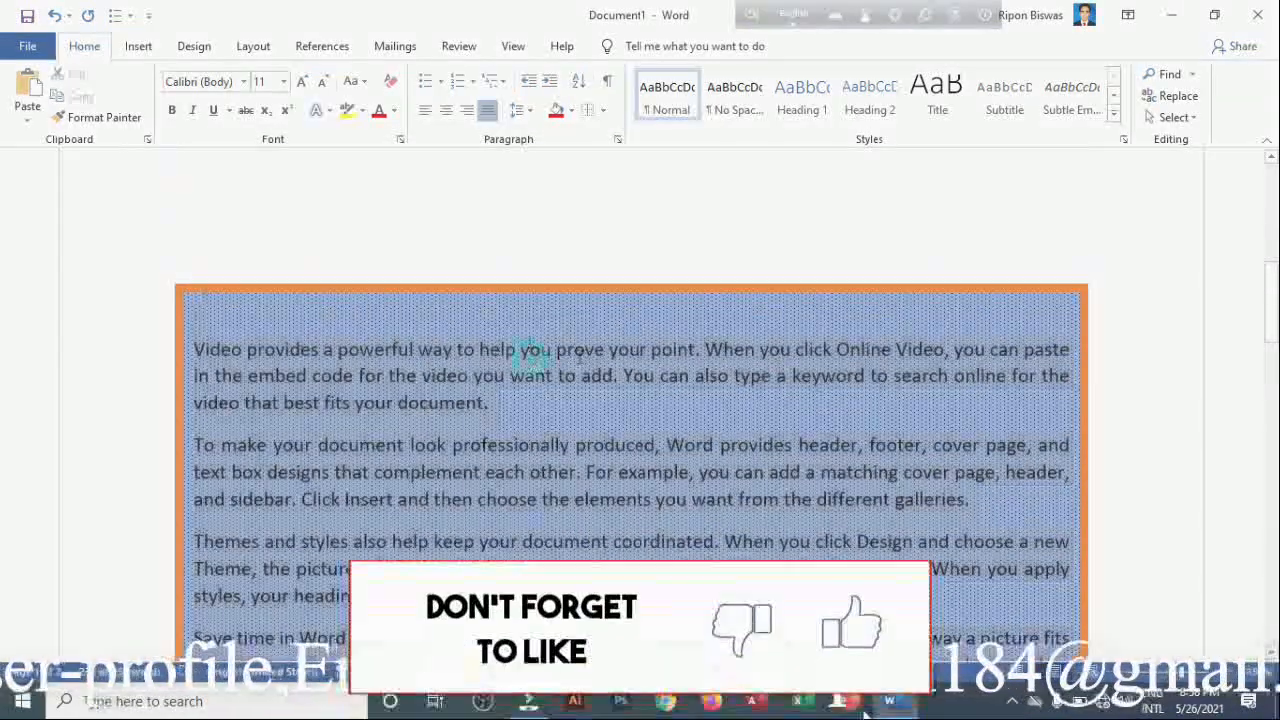
pyautogui.scroll(-4, 532, 357)
pyautogui.scroll(3, 858, 646)
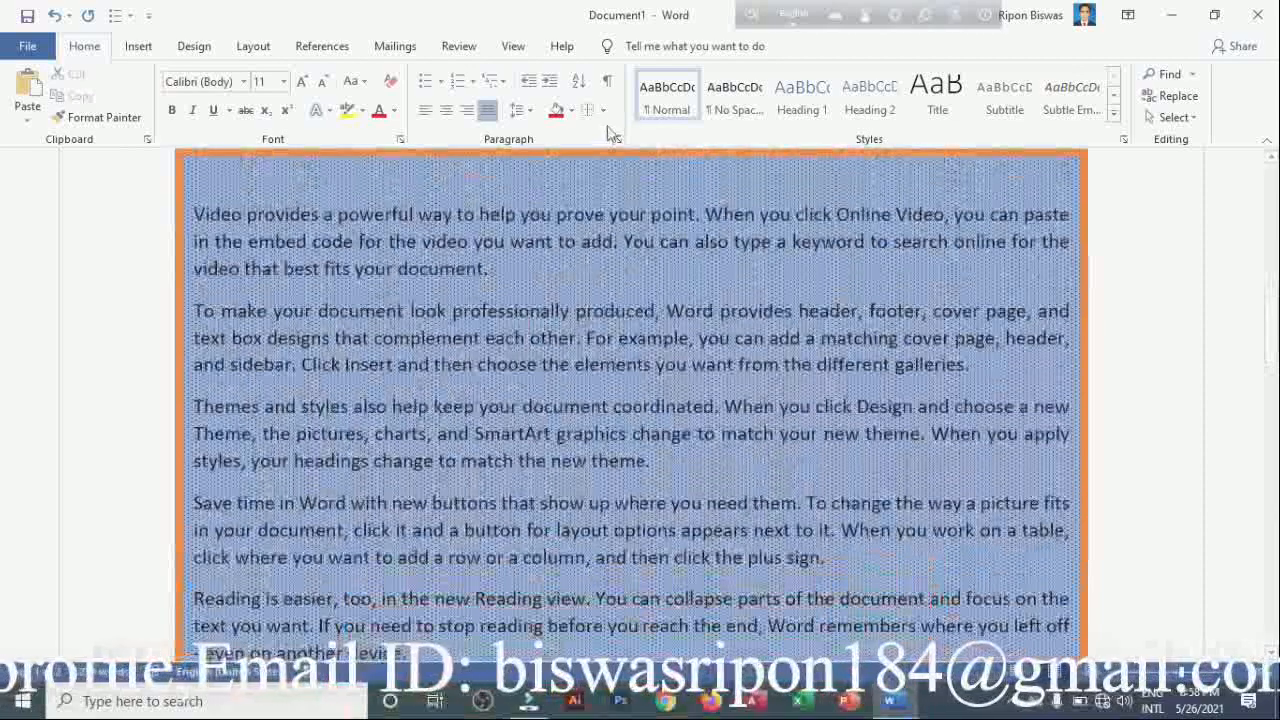
# - Examine the Indents and Spacing and the Line and Page Breaks options in the Paragraph settings
pyautogui.click(617, 139)
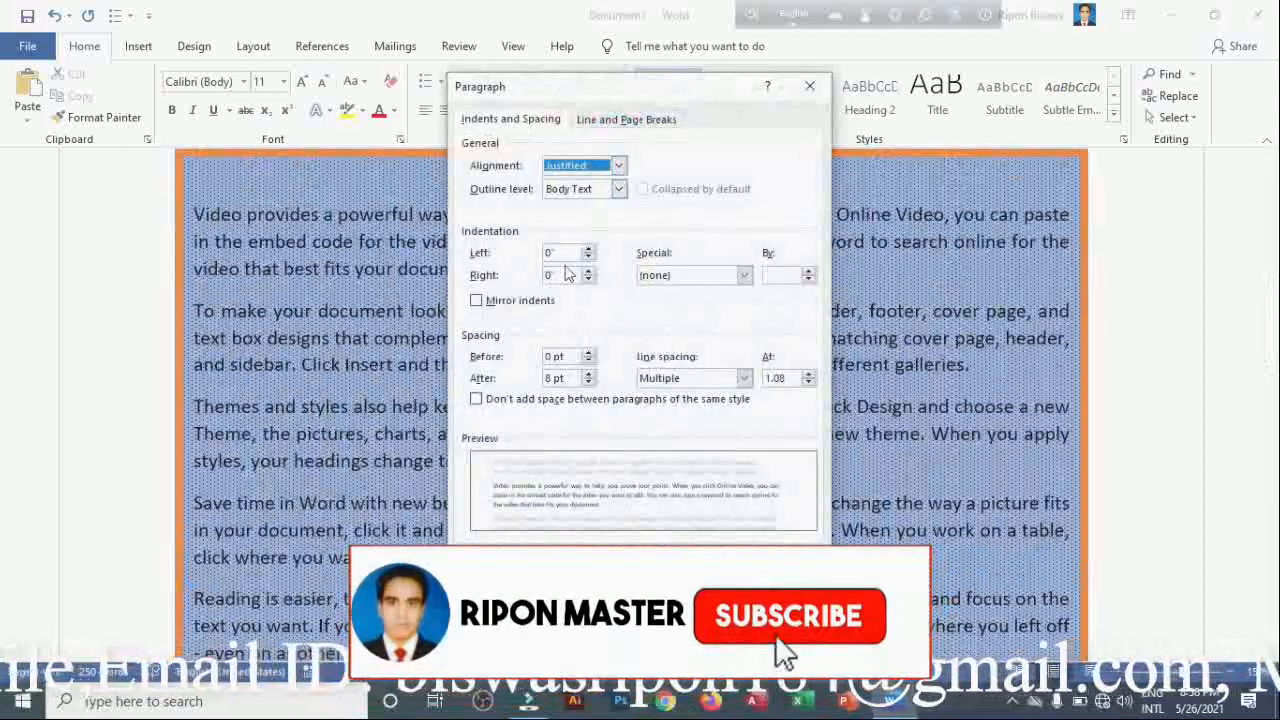
pyautogui.click(638, 120)
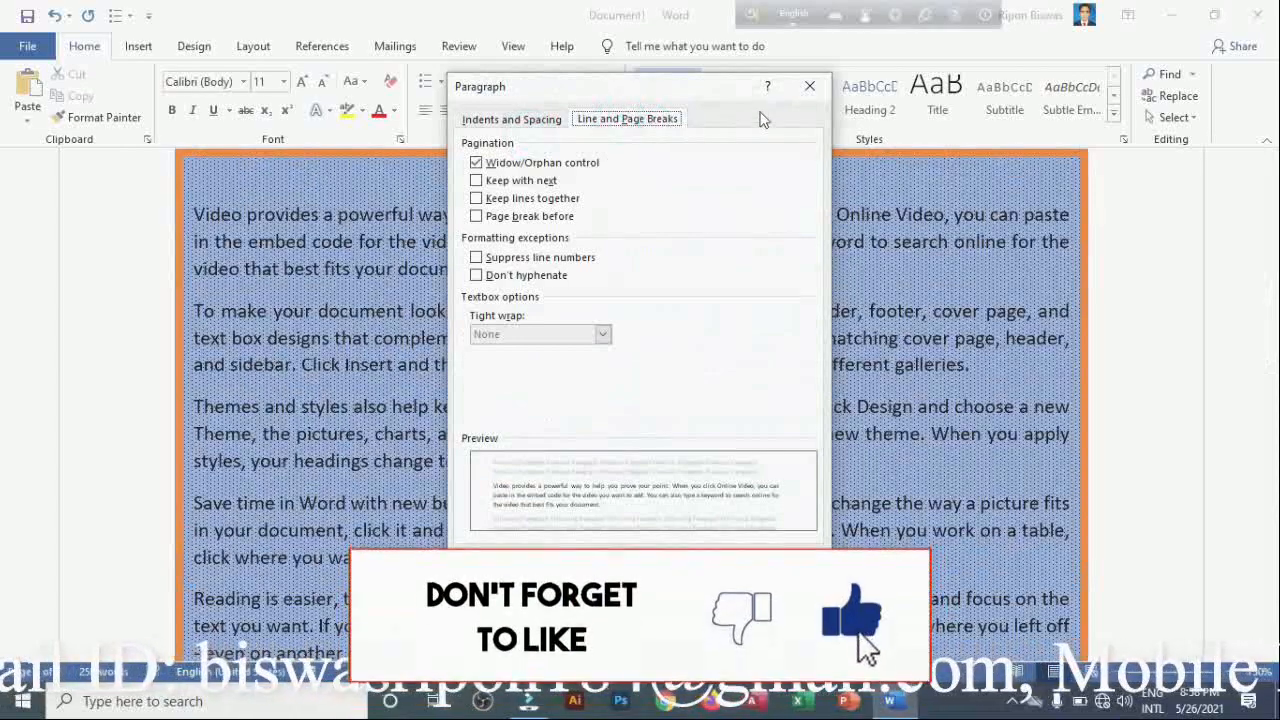
pyautogui.click(809, 88)
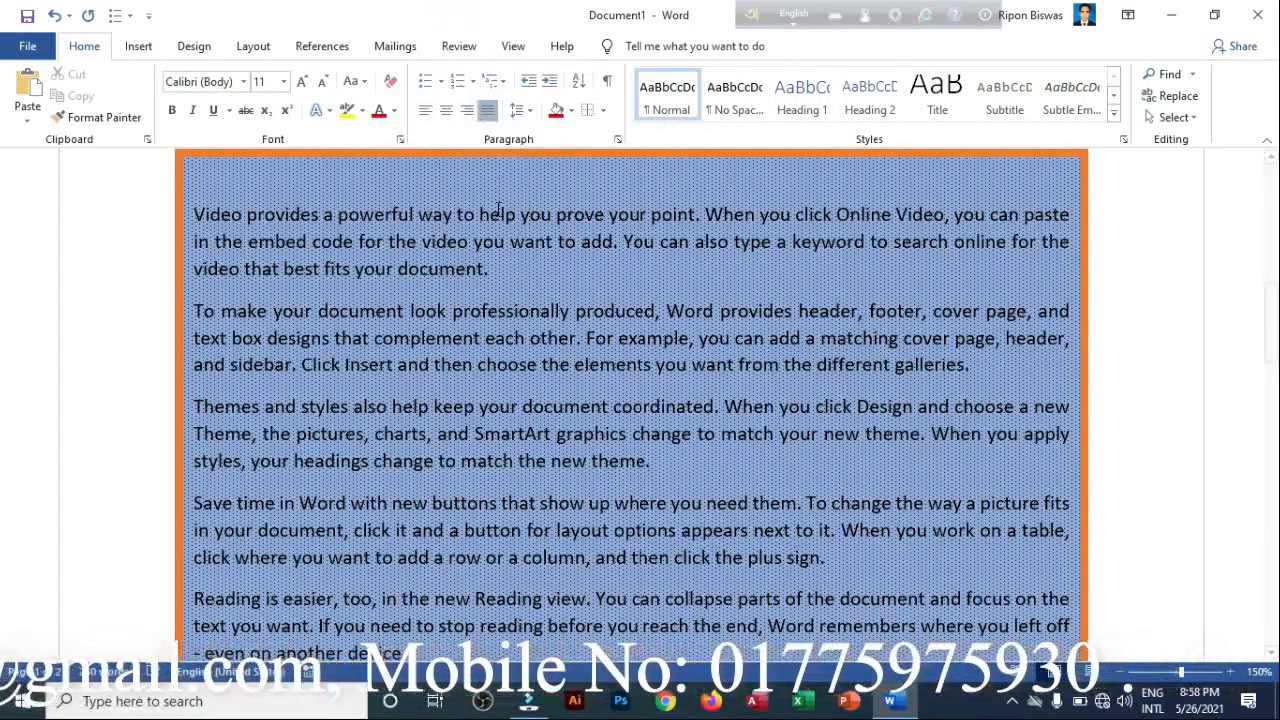
pyautogui.scroll(7, 466, 222)
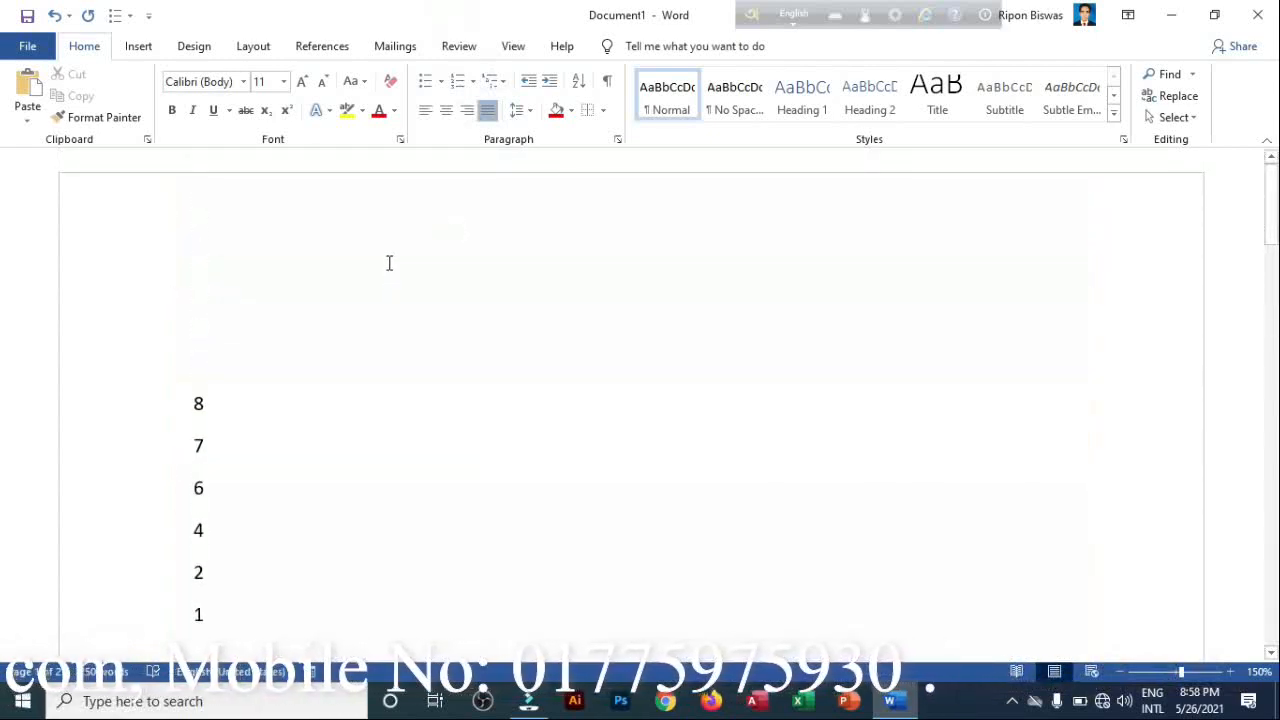
pyautogui.scroll(-10, 389, 263)
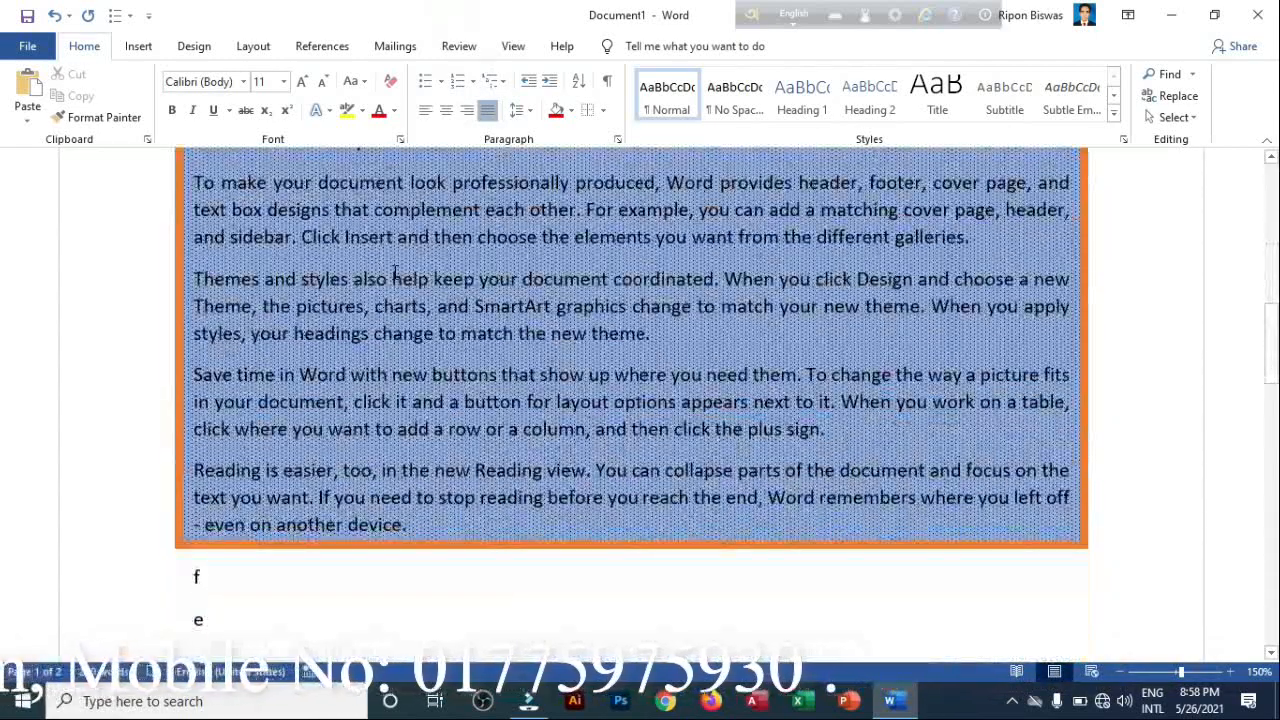